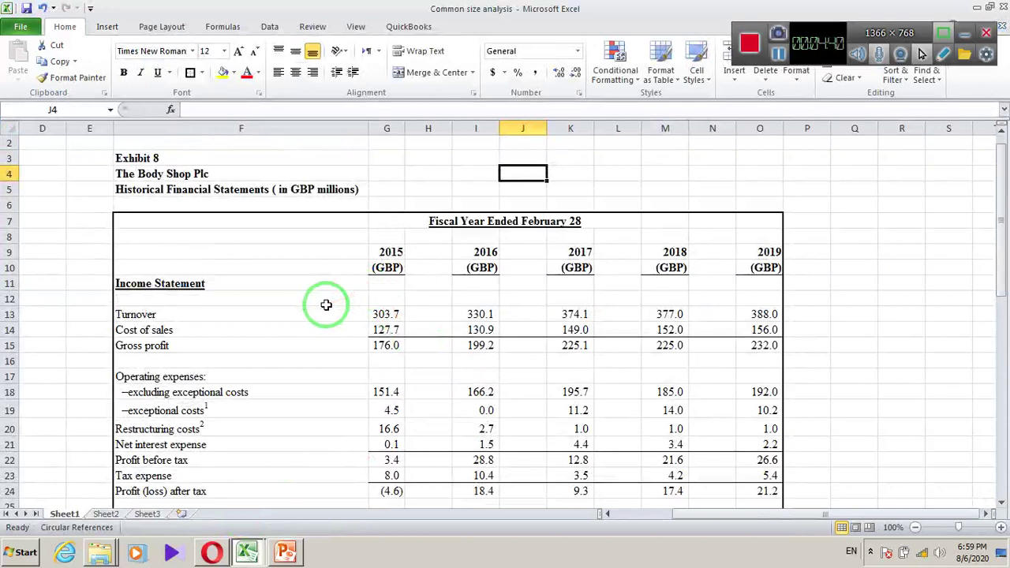
# Review the fiscal year columns from 2015 to 2019 in the income statement
pyautogui.scroll(-1, 326, 305)
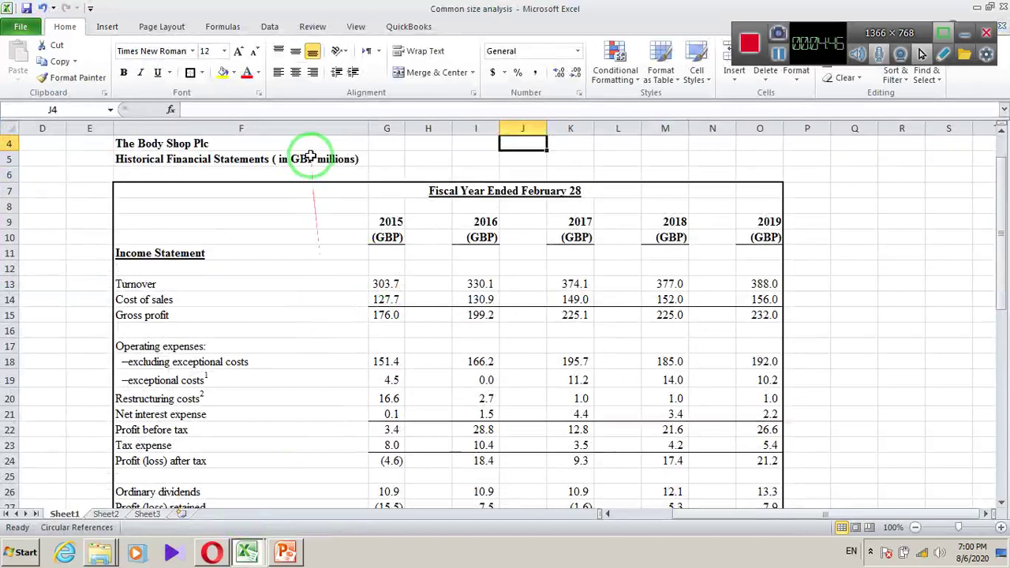
pyautogui.click(391, 263)
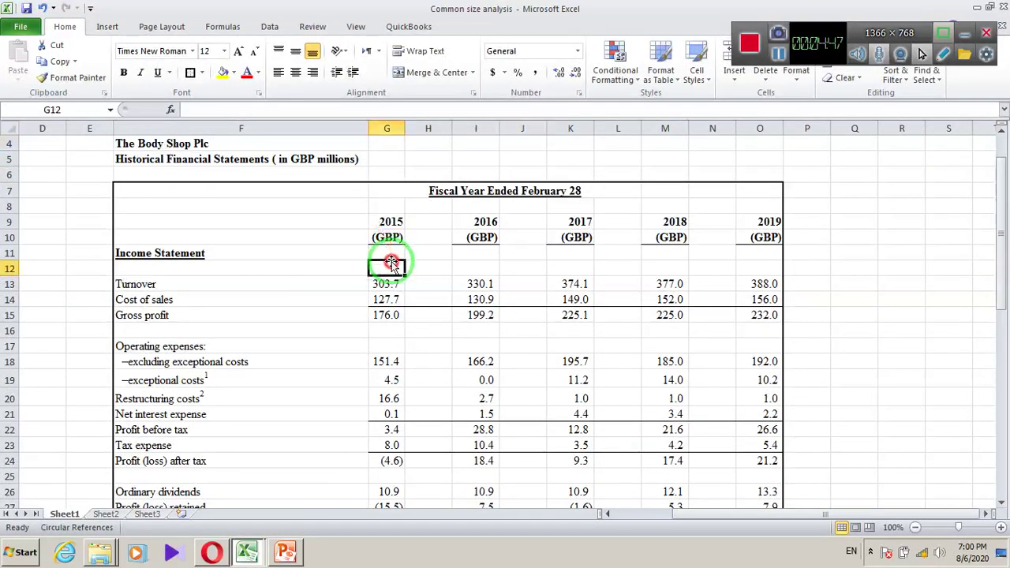
pyautogui.click(392, 203)
pyautogui.click(438, 222)
pyautogui.click(481, 224)
pyautogui.click(576, 222)
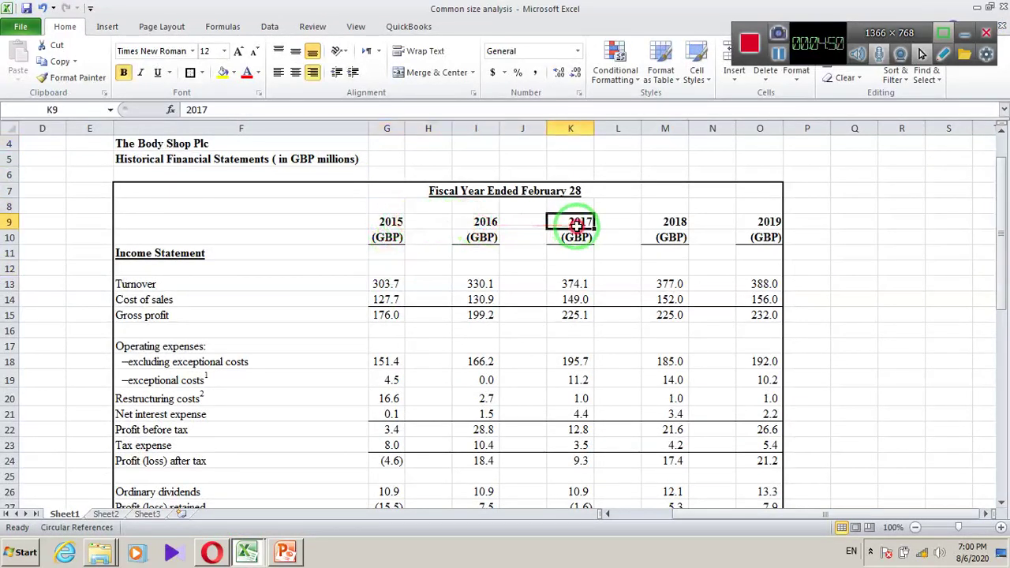
pyautogui.click(663, 222)
pyautogui.click(769, 222)
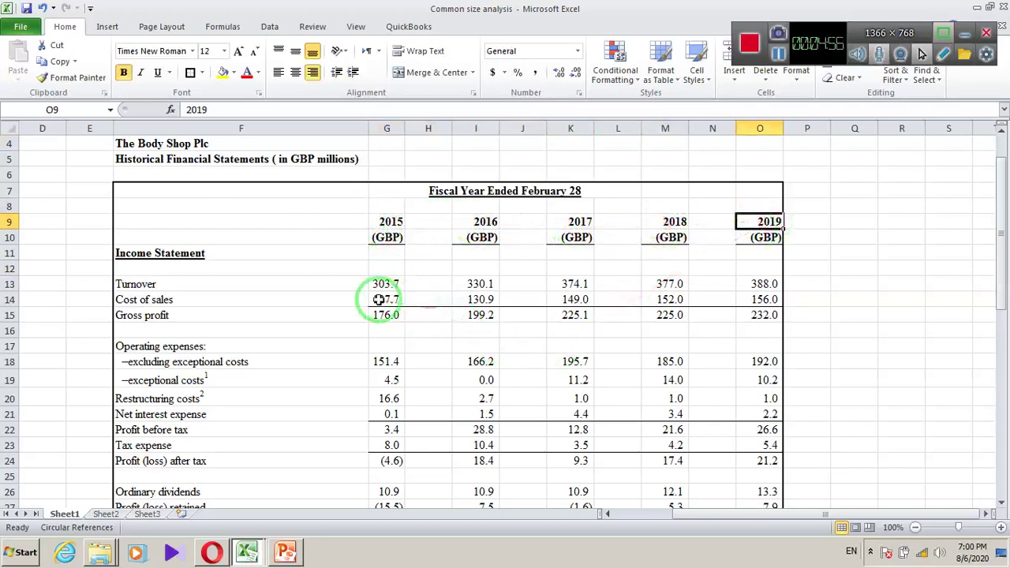
# Look through the income statement and balance sheet line items, including the 2016 gross profit and operating expense figures
pyautogui.scroll(-2, 383, 308)
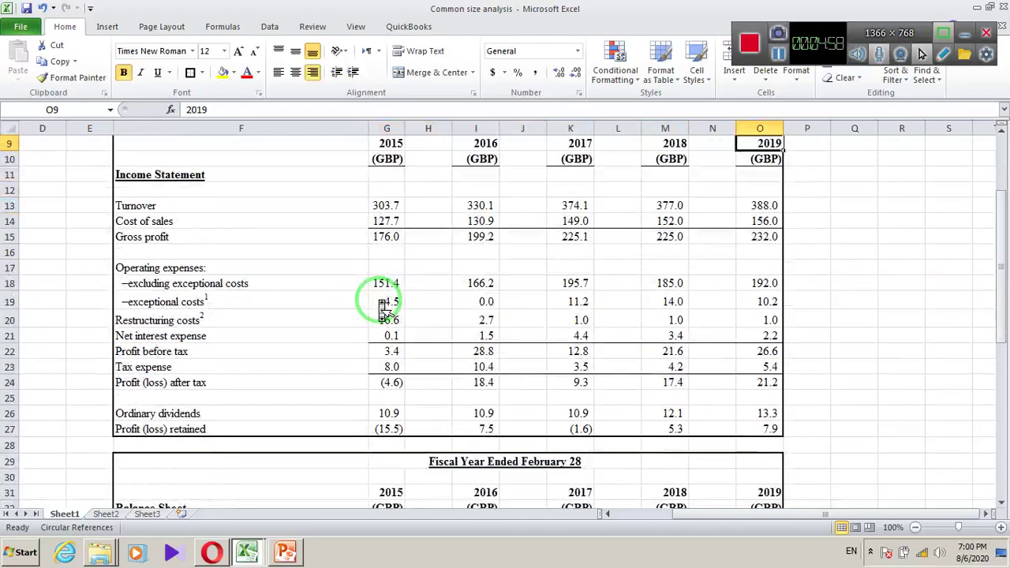
pyautogui.scroll(-4, 383, 308)
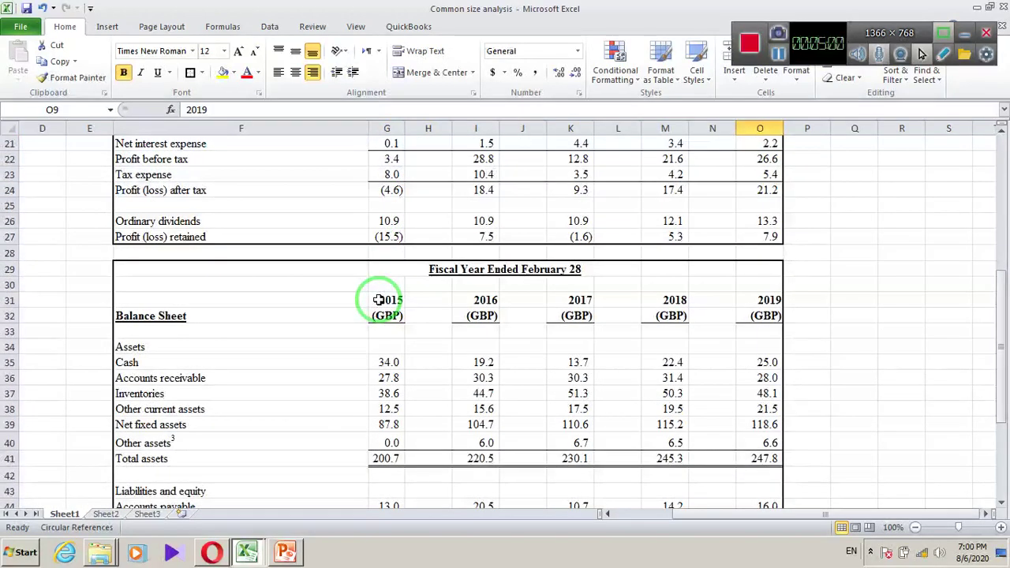
pyautogui.click(378, 330)
pyautogui.scroll(-5, 381, 327)
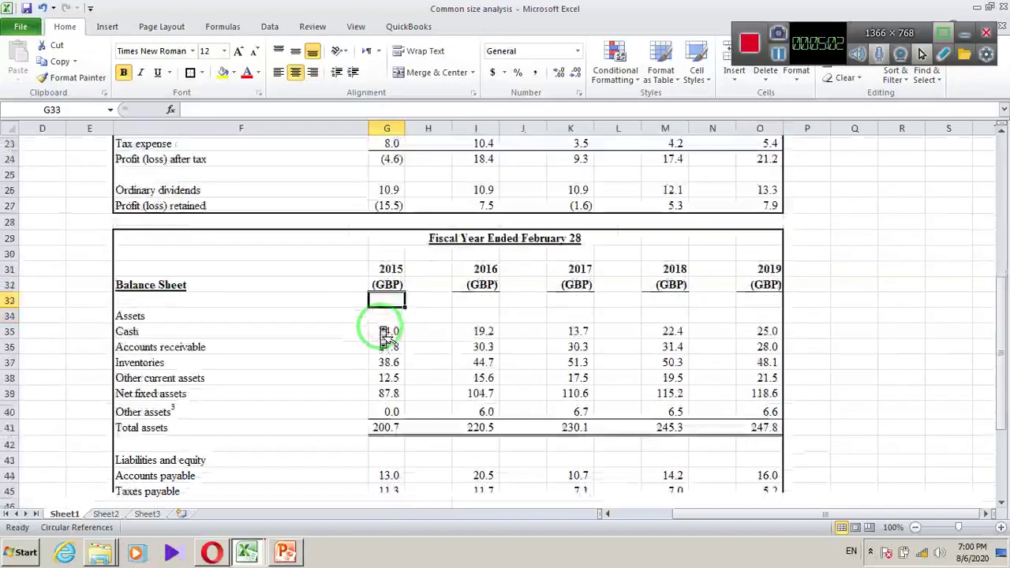
pyautogui.scroll(-1, 381, 327)
pyautogui.scroll(10, 384, 331)
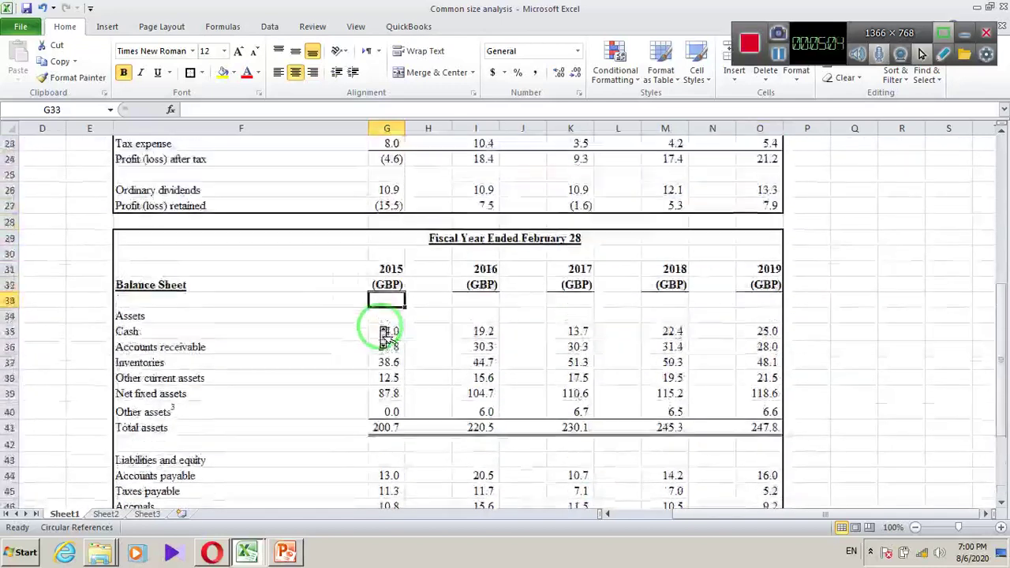
pyautogui.scroll(3, 384, 336)
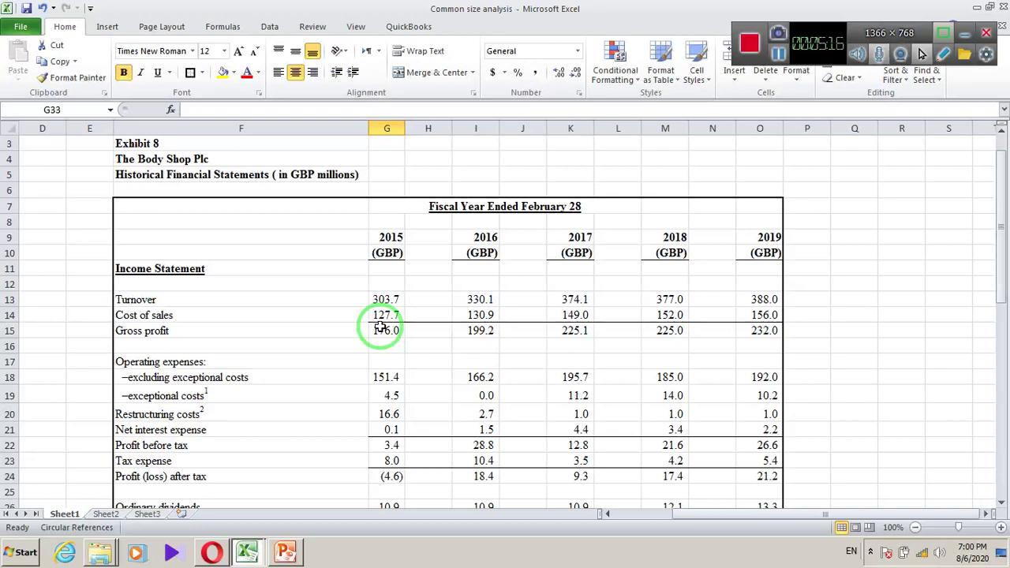
pyautogui.click(517, 394)
pyautogui.click(479, 331)
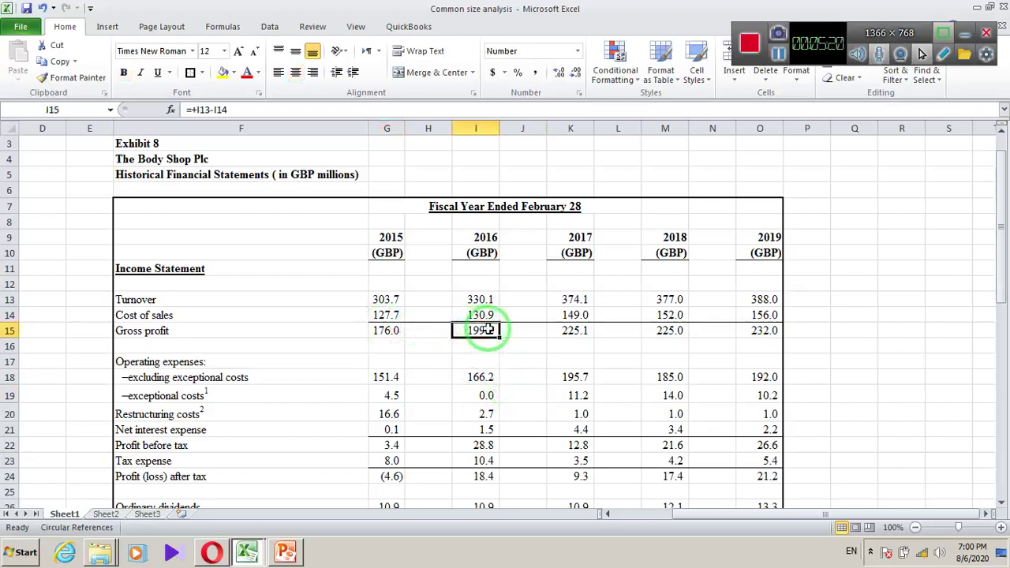
pyautogui.click(491, 372)
pyautogui.scroll(-1, 493, 371)
pyautogui.scroll(1, 493, 371)
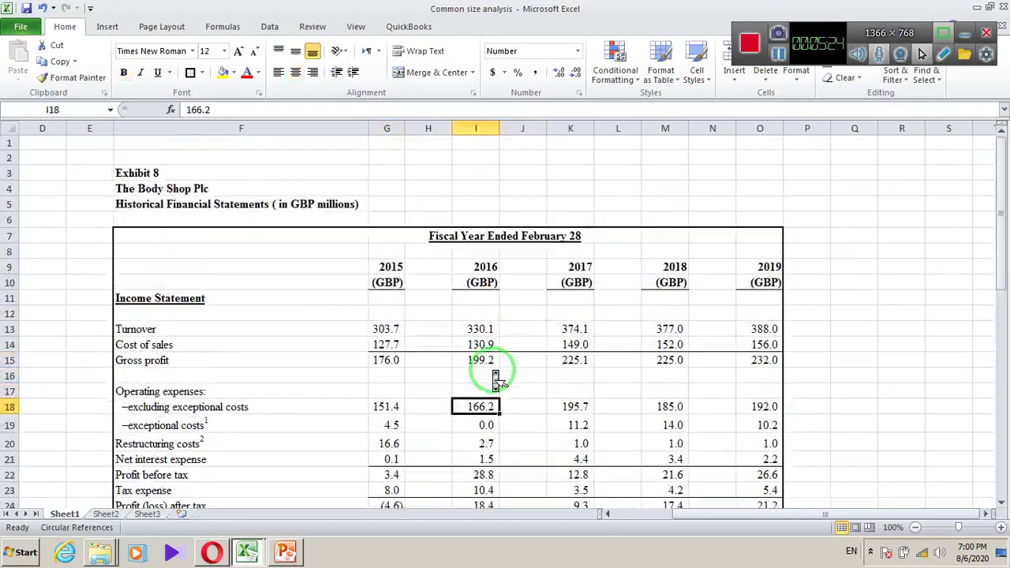
# Insert a blue gradient WordArt object in the blank area beside the income statement and move it up to rows 1–6
pyautogui.click(985, 514)
pyautogui.click(985, 514)
pyautogui.click(985, 514)
pyautogui.click(985, 514)
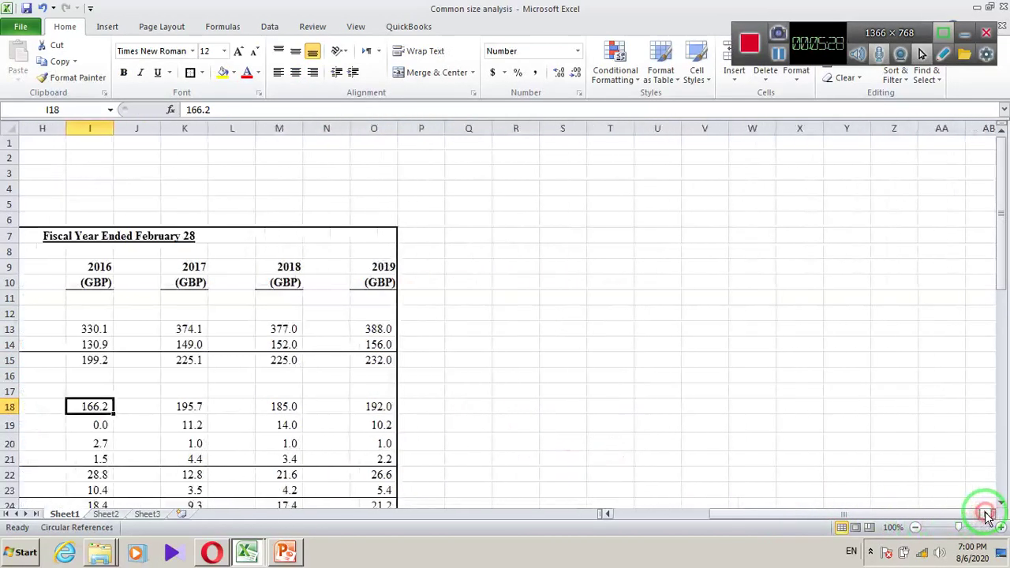
pyautogui.click(984, 514)
pyautogui.click(985, 513)
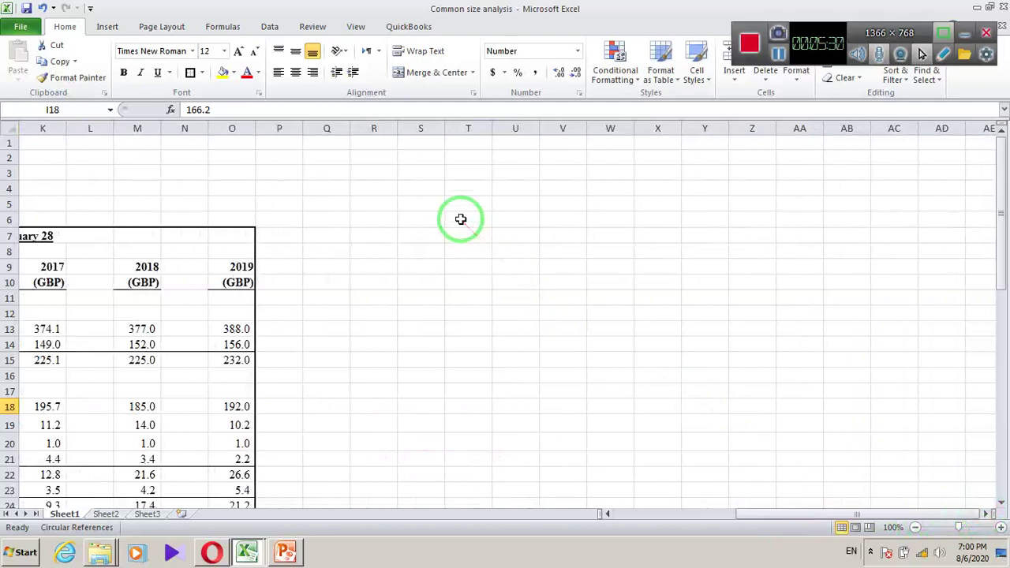
pyautogui.click(457, 193)
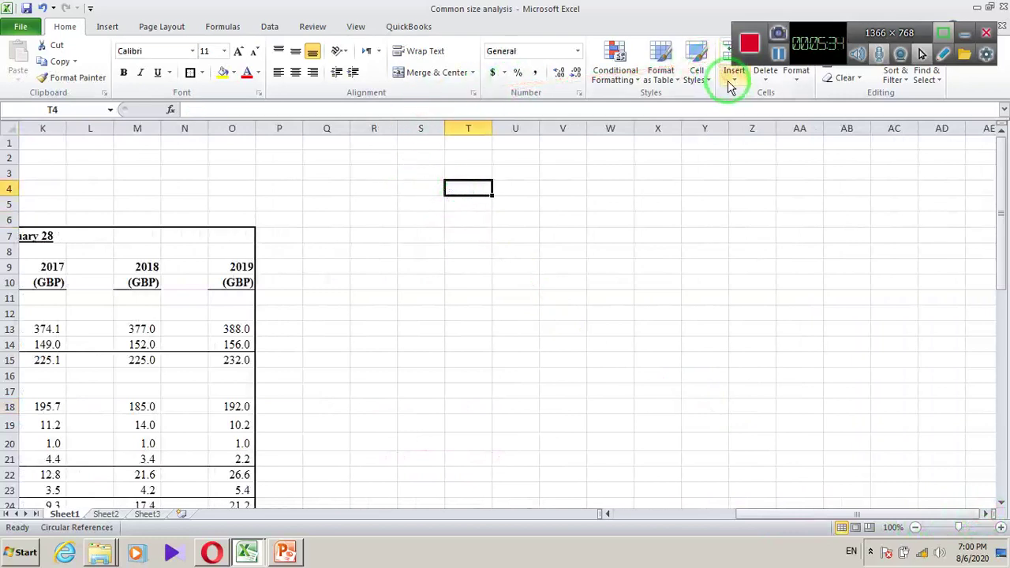
pyautogui.click(110, 26)
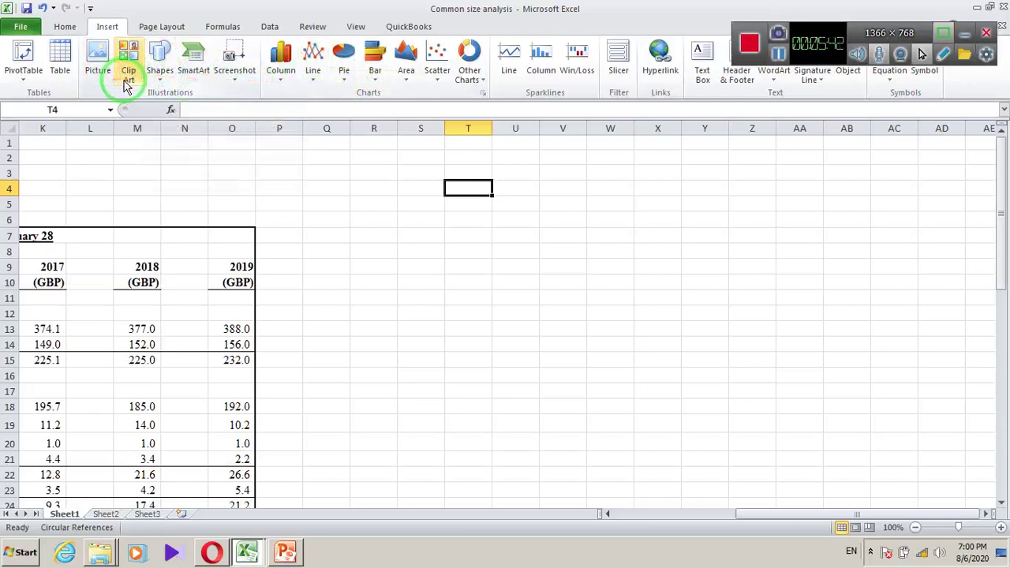
pyautogui.click(769, 79)
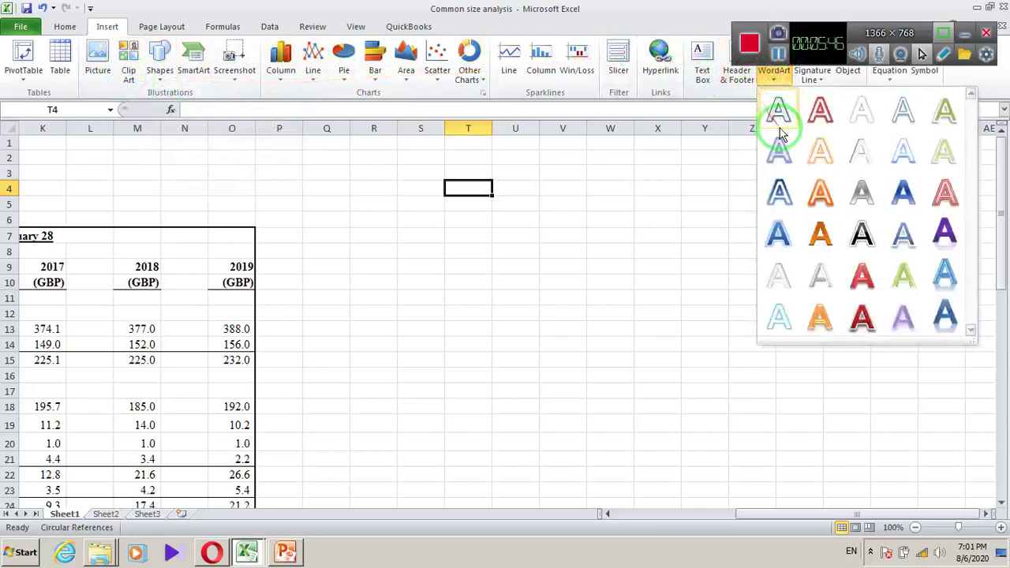
pyautogui.click(900, 193)
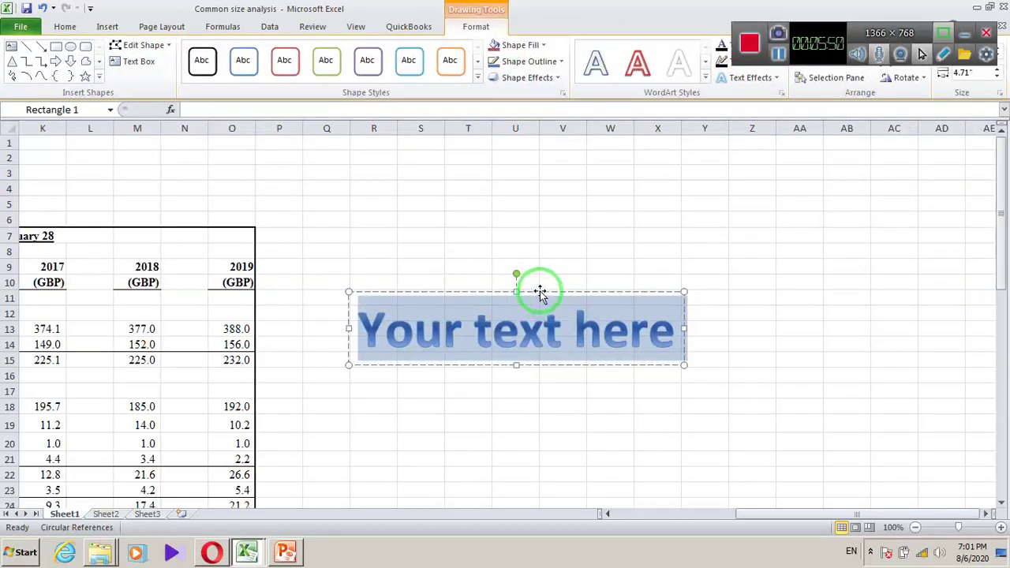
pyautogui.moveTo(541, 292); pyautogui.dragTo(564, 144)
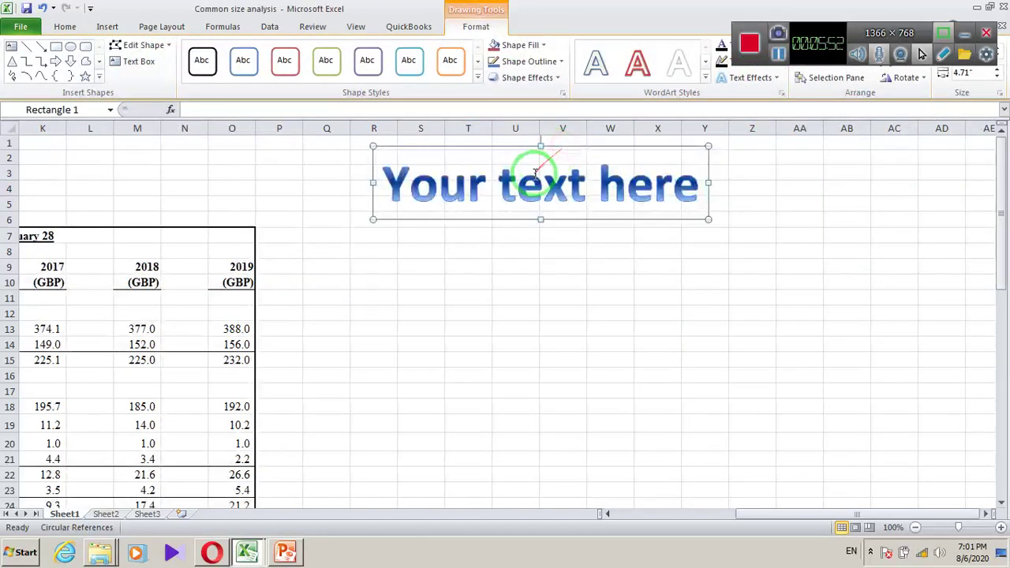
# Replace the WordArt placeholder text with "Horizantal common size analysis"
pyautogui.doubleClick(536, 180)
pyautogui.tripleClick(535, 180)
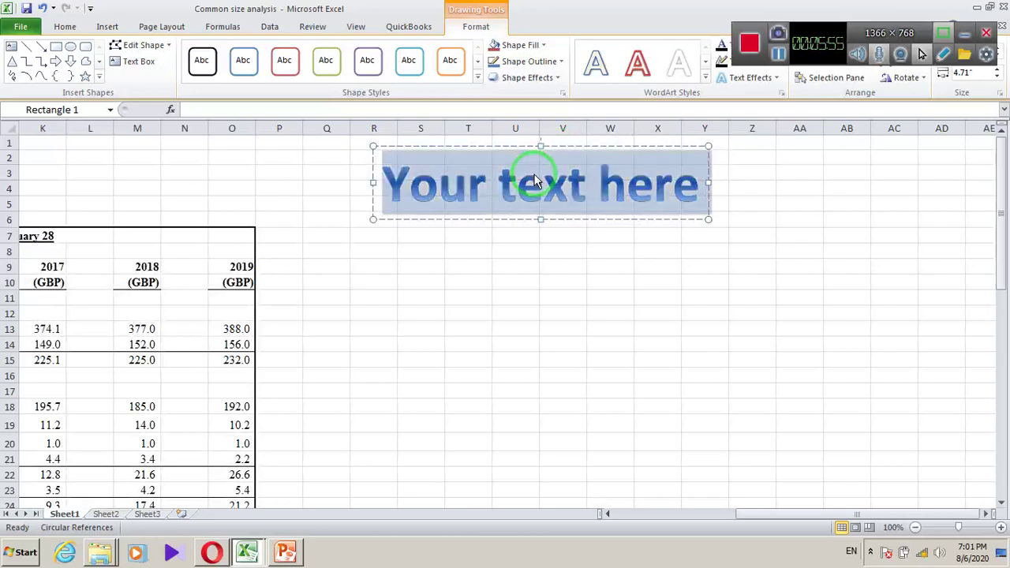
pyautogui.write('Horic')
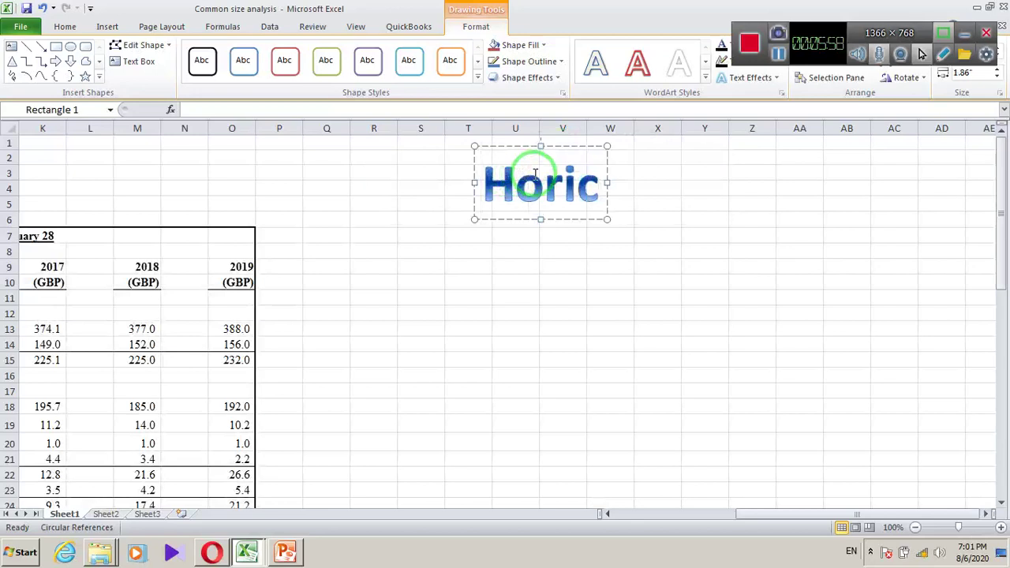
pyautogui.press('BackSpace')
pyautogui.write('zanta')
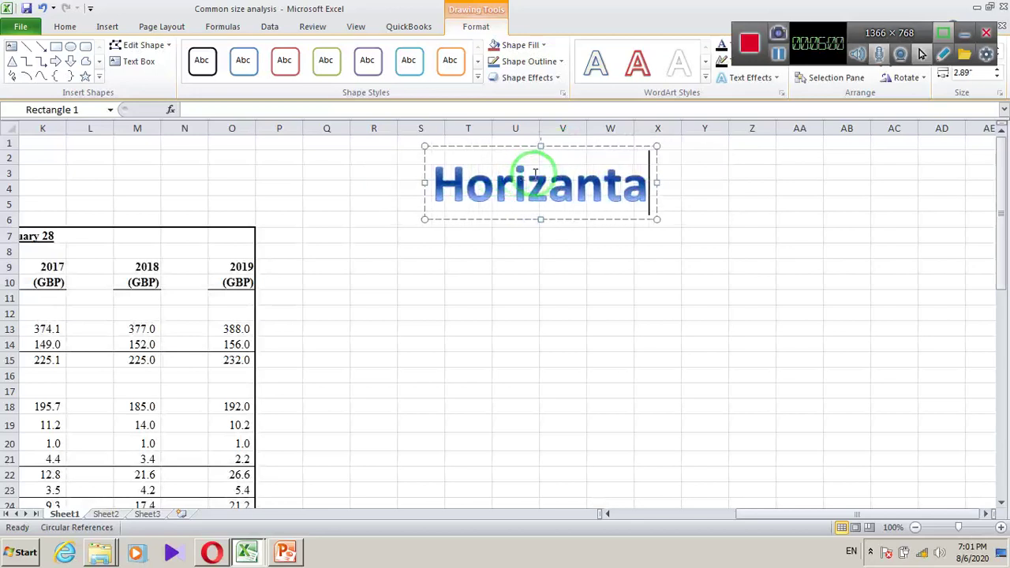
pyautogui.write('l com')
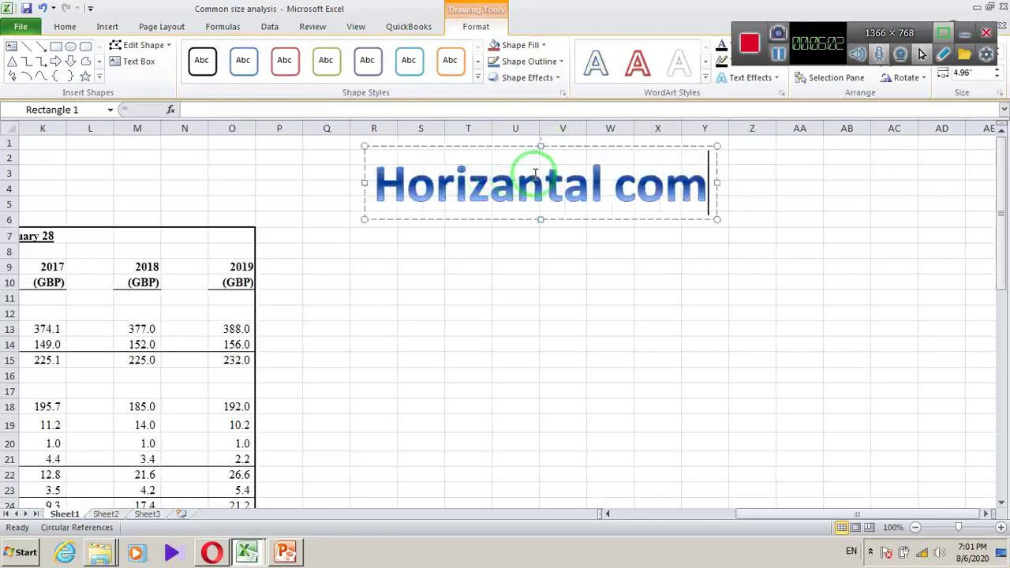
pyautogui.write('mon si')
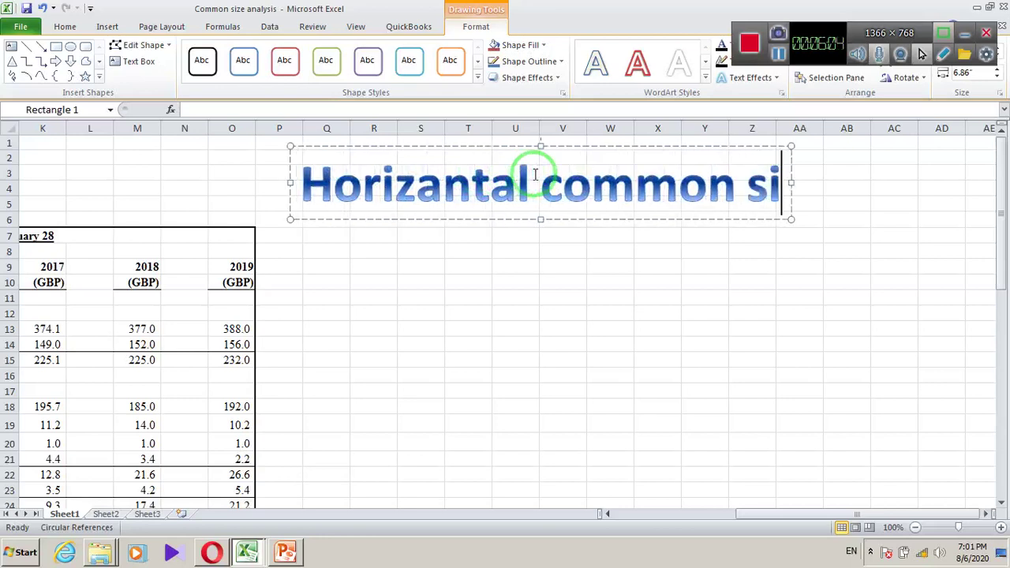
pyautogui.press('BackSpace')
pyautogui.write('ize ')
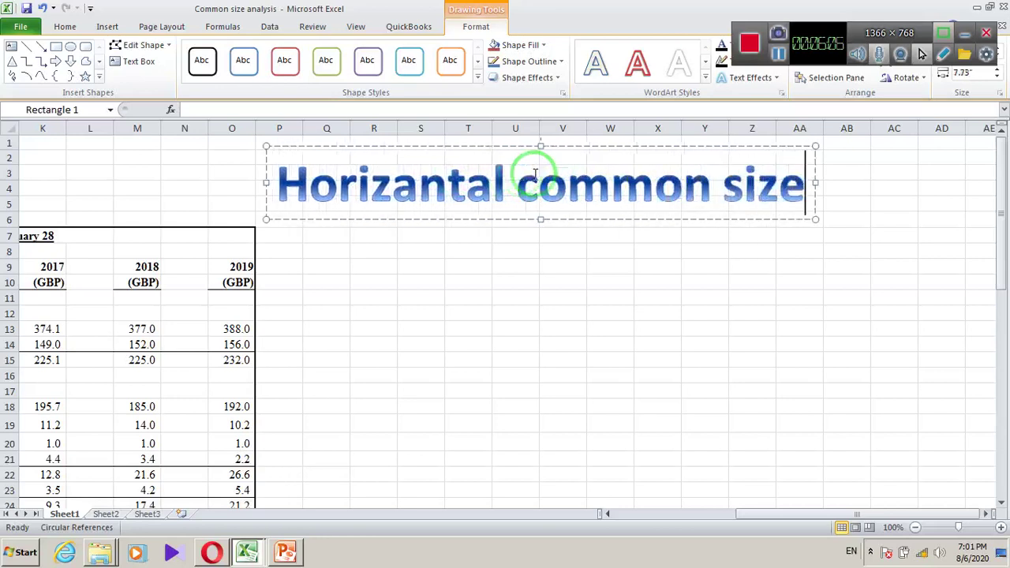
pyautogui.write('ana')
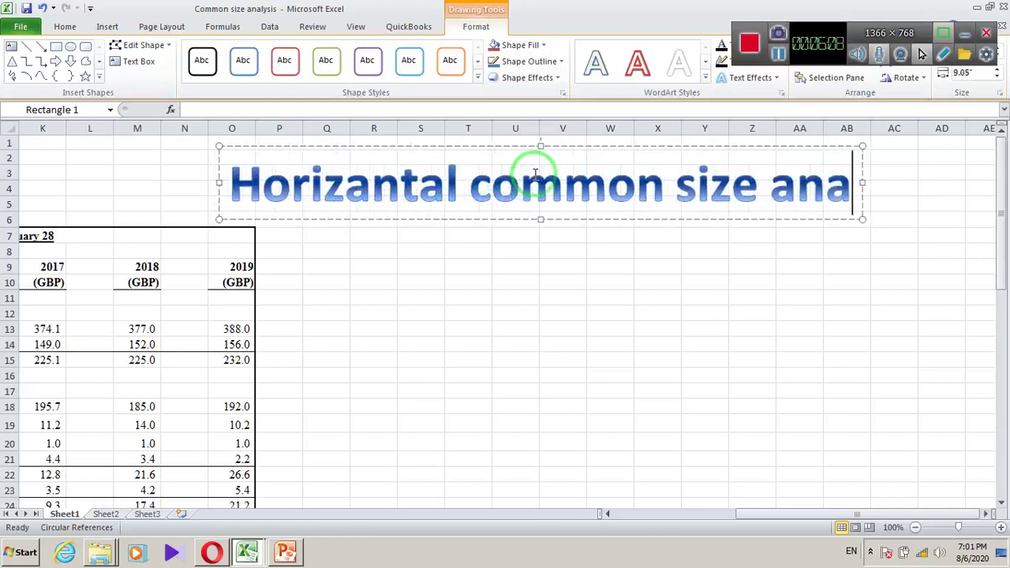
pyautogui.write('lysis')
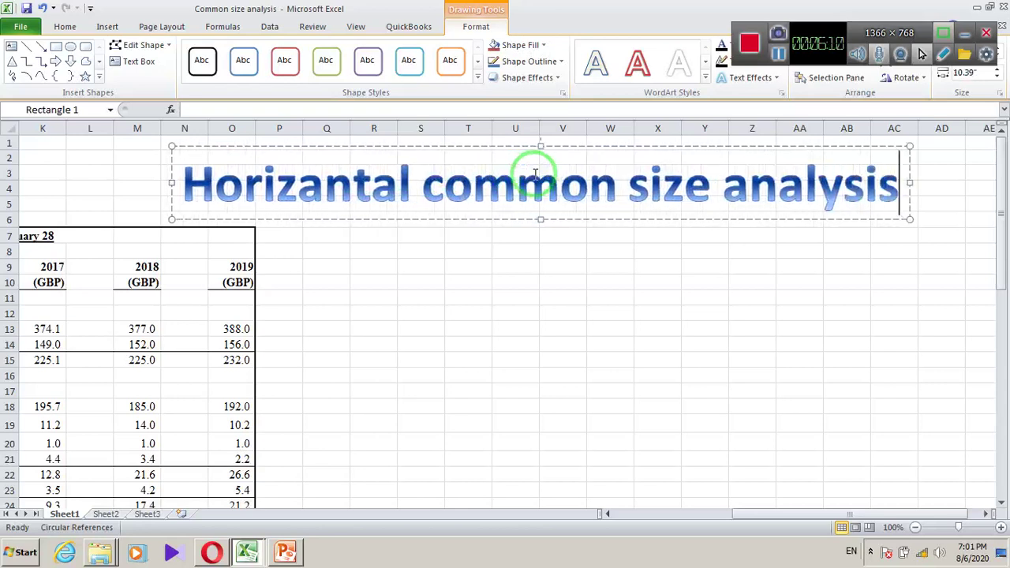
pyautogui.click(537, 235)
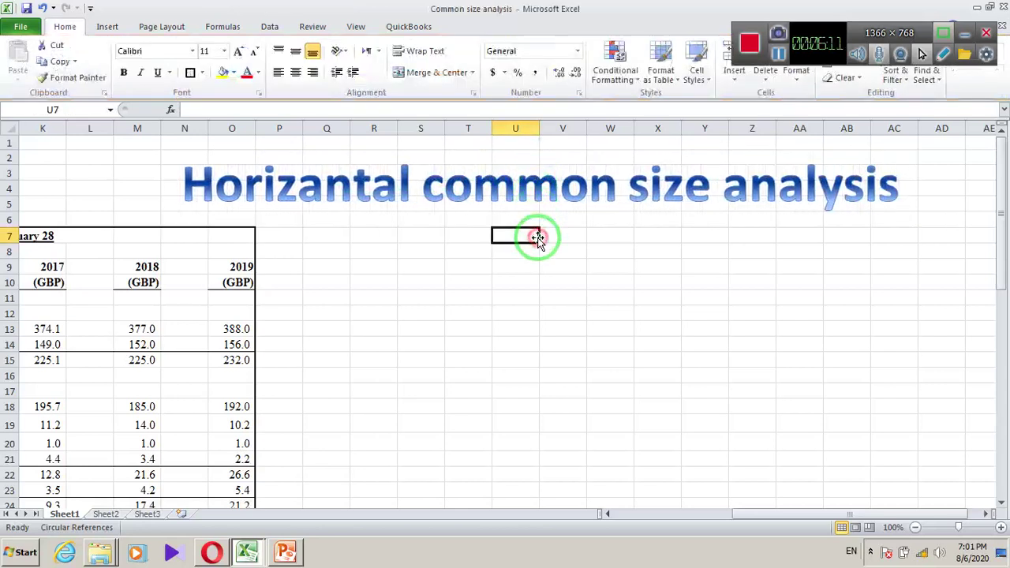
# Shrink the WordArt title's font until the box is 5.48" wide, and move it down slightly to around rows 3–5
pyautogui.click(543, 193)
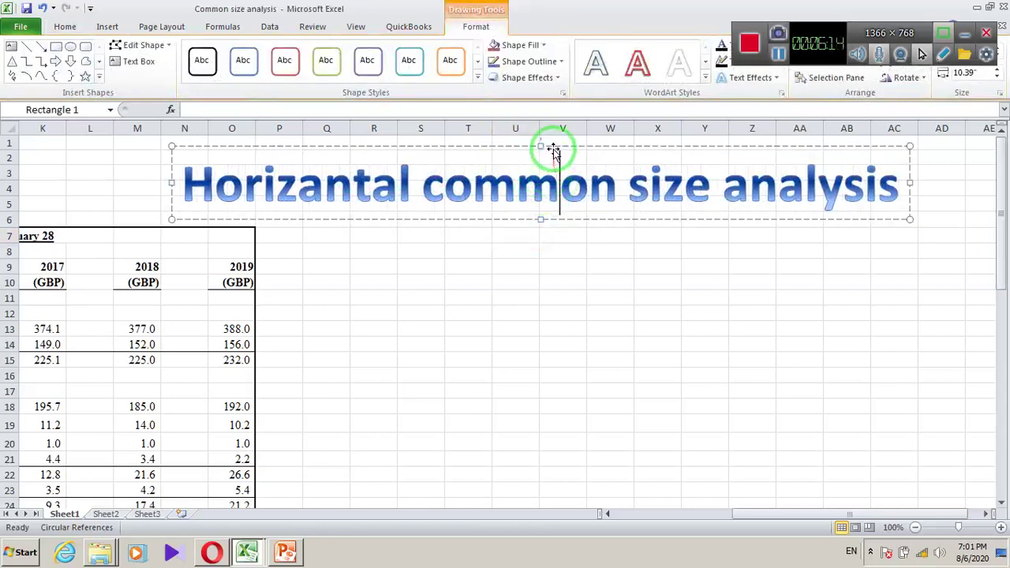
pyautogui.press('ctrl+shift+less')
pyautogui.press('ctrl+shift+less')
pyautogui.press('ctrl+shift+less')
pyautogui.press('ctrl+shift+less')
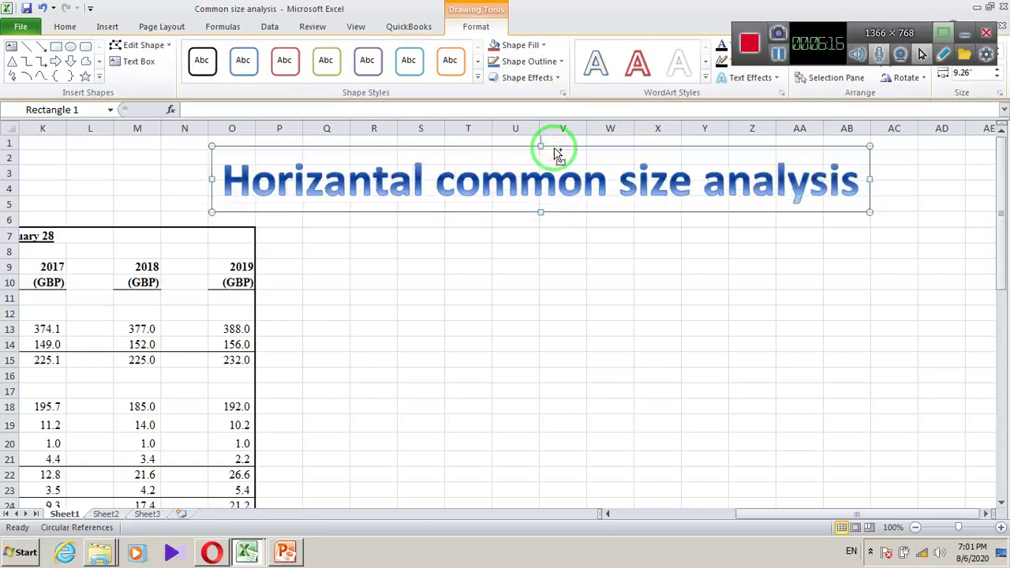
pyautogui.press('ctrl+shift+less')
pyautogui.press('ctrl+shift+less')
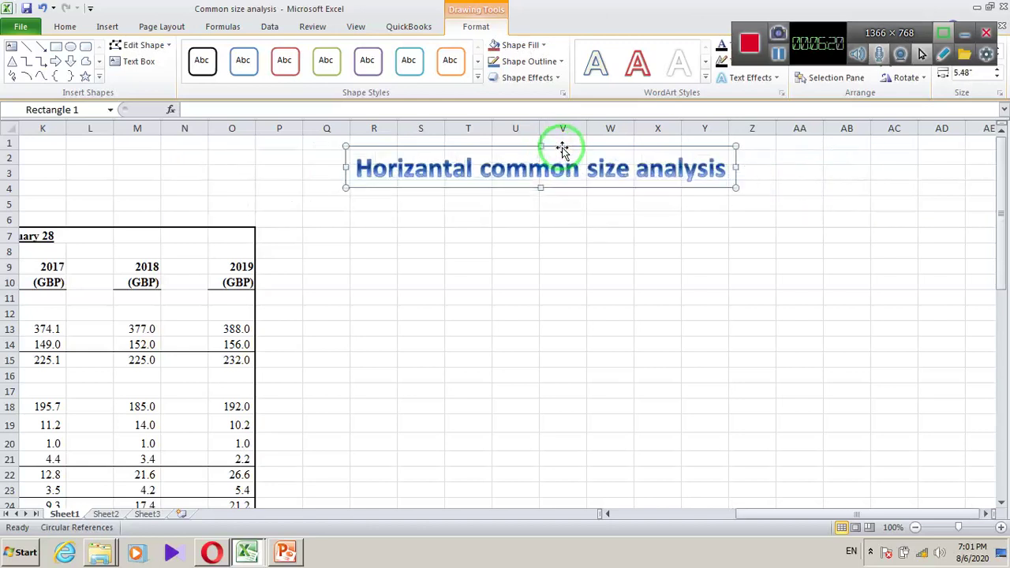
pyautogui.moveTo(561, 150); pyautogui.dragTo(563, 172)
pyautogui.click(540, 271)
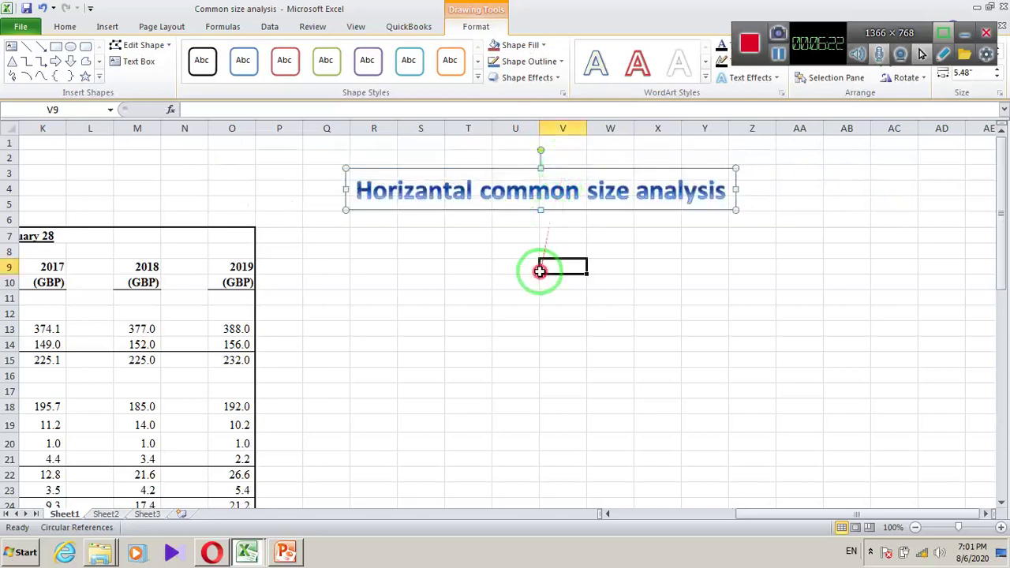
# Copy the original income statement block F7:O27 and paste it starting at cell Q7
pyautogui.hscroll(-3, 345, 295)
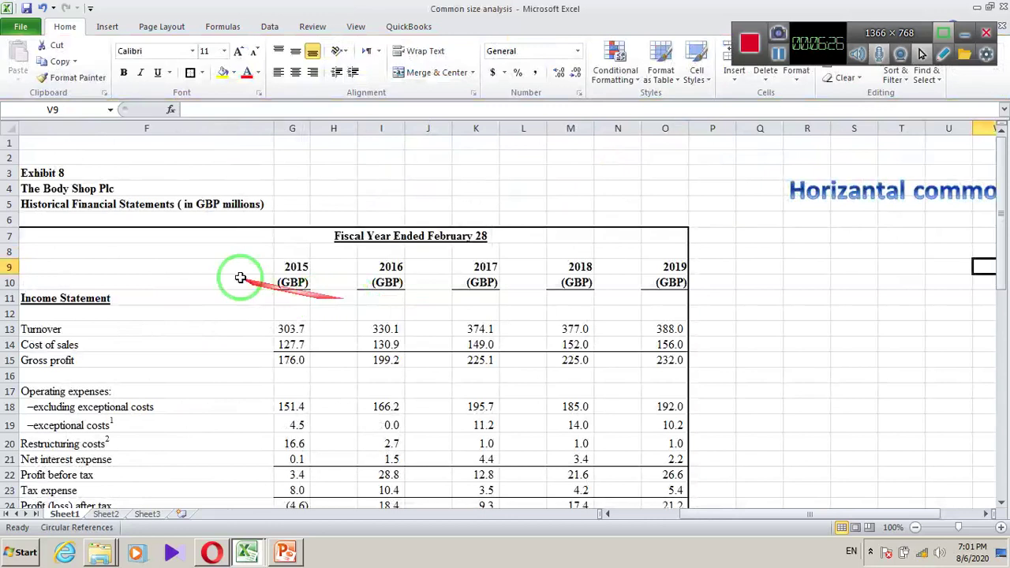
pyautogui.scroll(-2, 156, 241)
pyautogui.scroll(1, 157, 245)
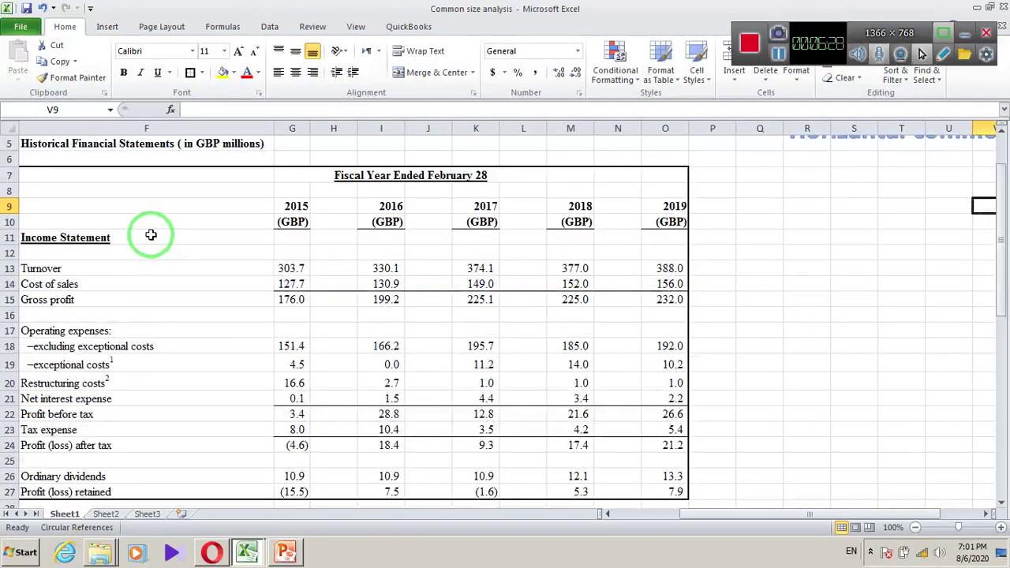
pyautogui.moveTo(45, 169); pyautogui.dragTo(649, 486)
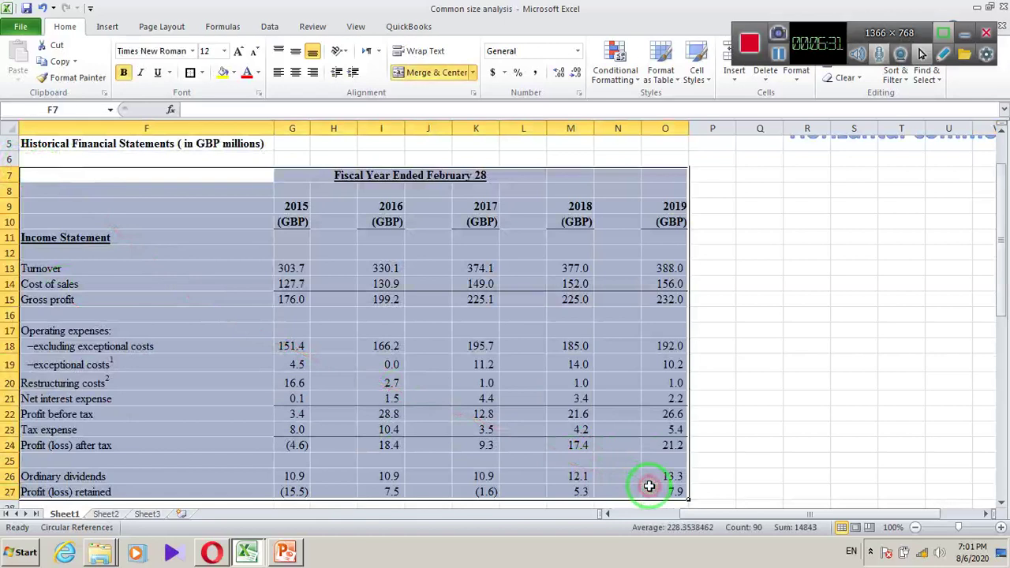
pyautogui.hotkey('ctrl', 'c')
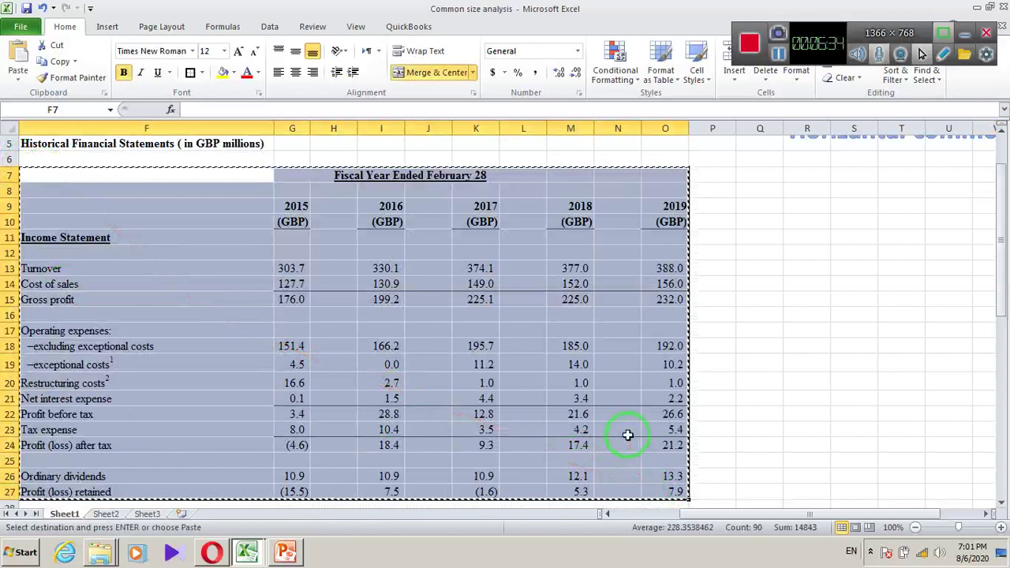
pyautogui.click(757, 175)
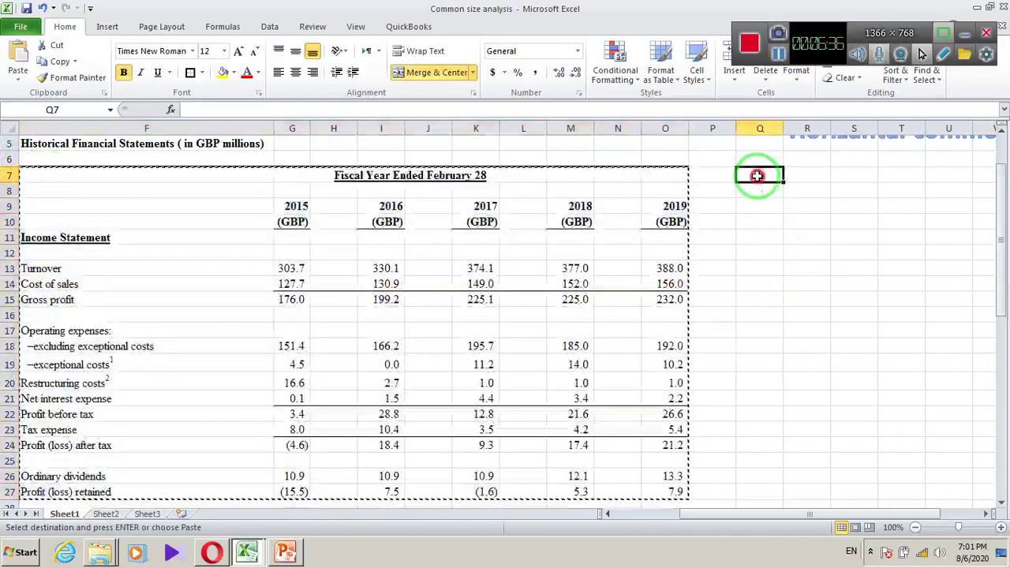
pyautogui.hotkey('ctrl', 'v')
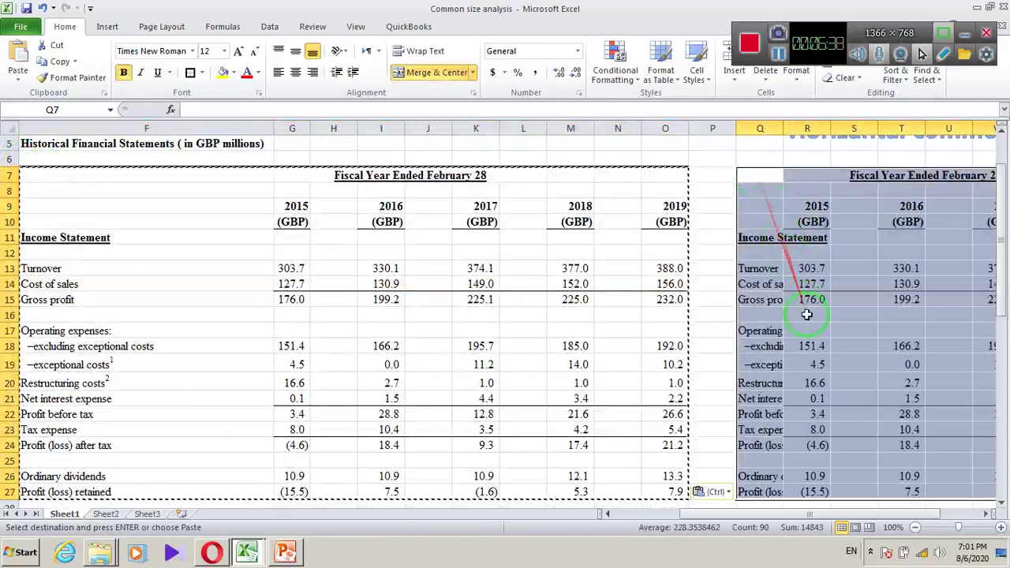
# Auto-fit column Q so the line item labels in the pasted income statement fit fully
pyautogui.click(807, 315)
pyautogui.doubleClick(783, 129)
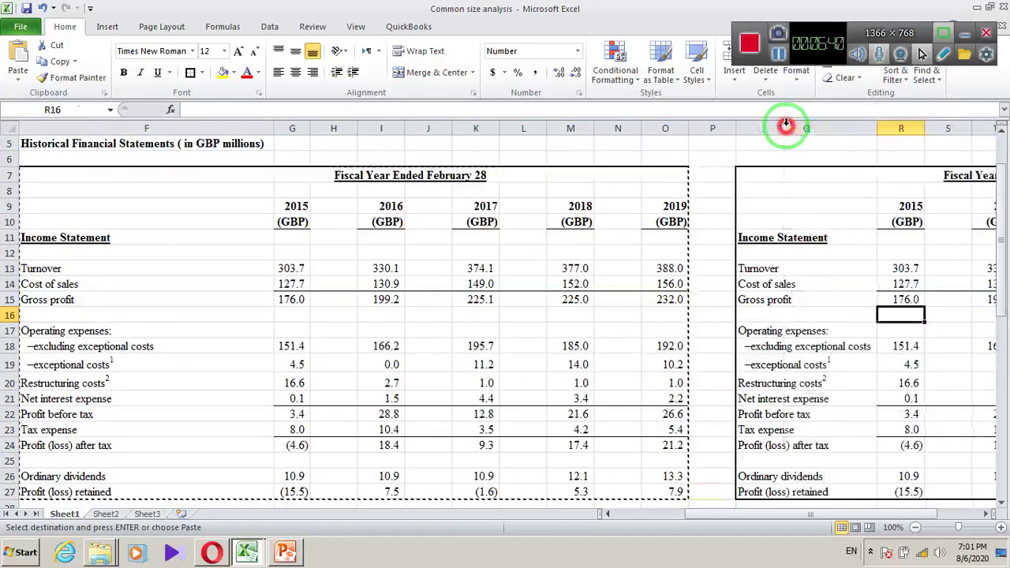
pyautogui.click(984, 514)
pyautogui.moveTo(984, 517); pyautogui.dragTo(984, 517)
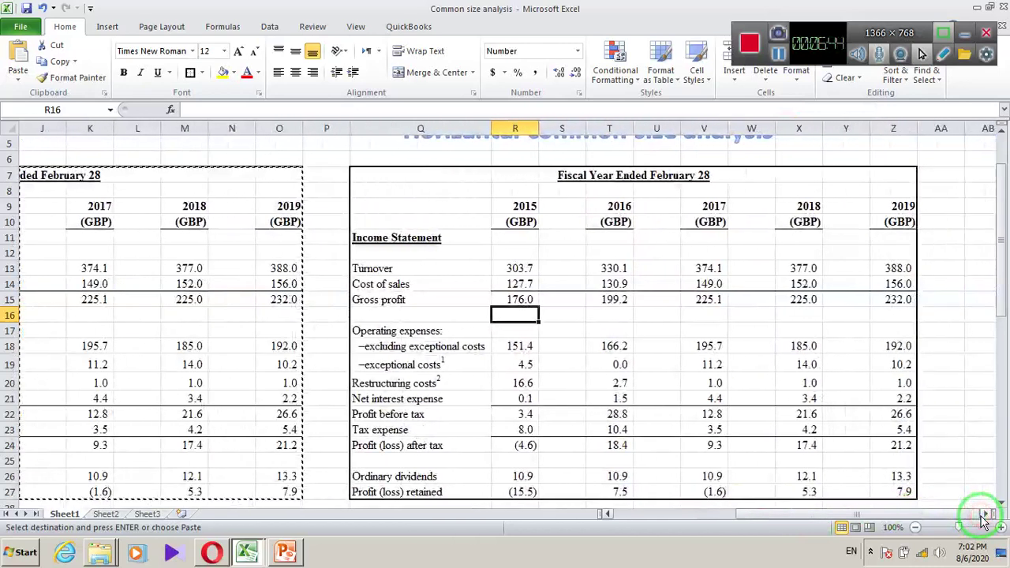
# Examine the 2015 base-year column of the copied income statement and compare it with the 2016 to 2019 columns
pyautogui.click(613, 428)
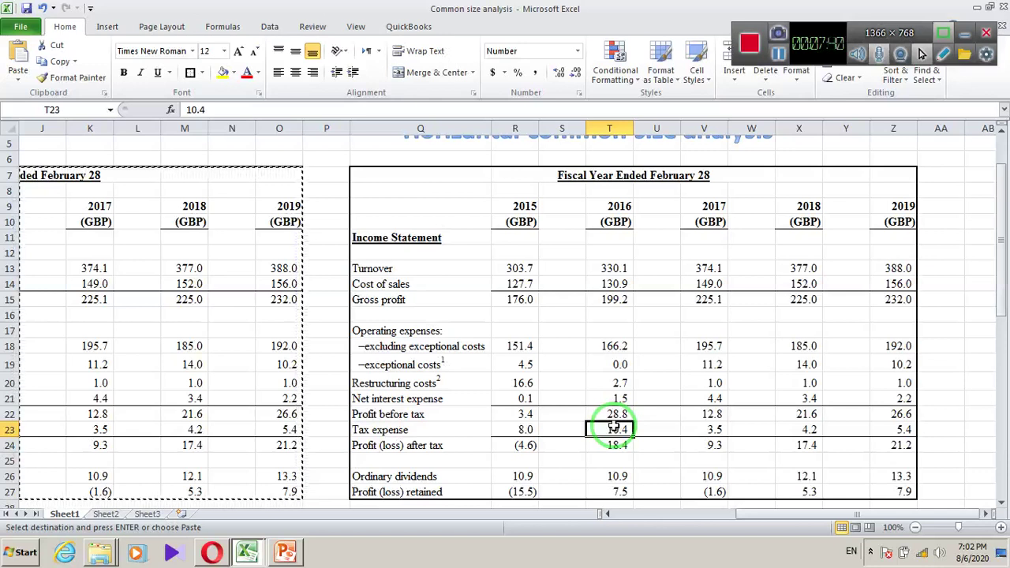
pyautogui.moveTo(516, 200); pyautogui.dragTo(521, 489)
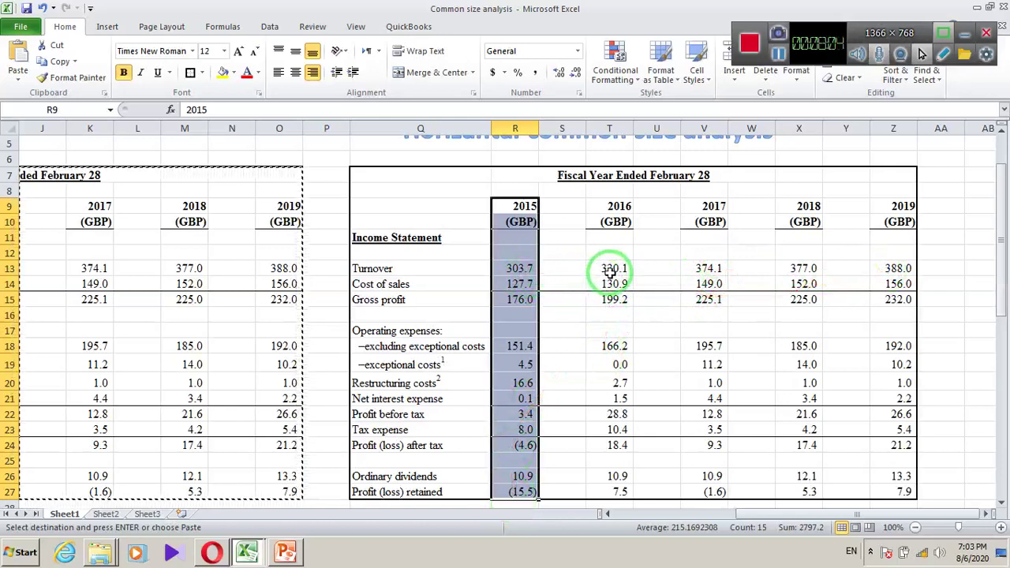
pyautogui.click(521, 270)
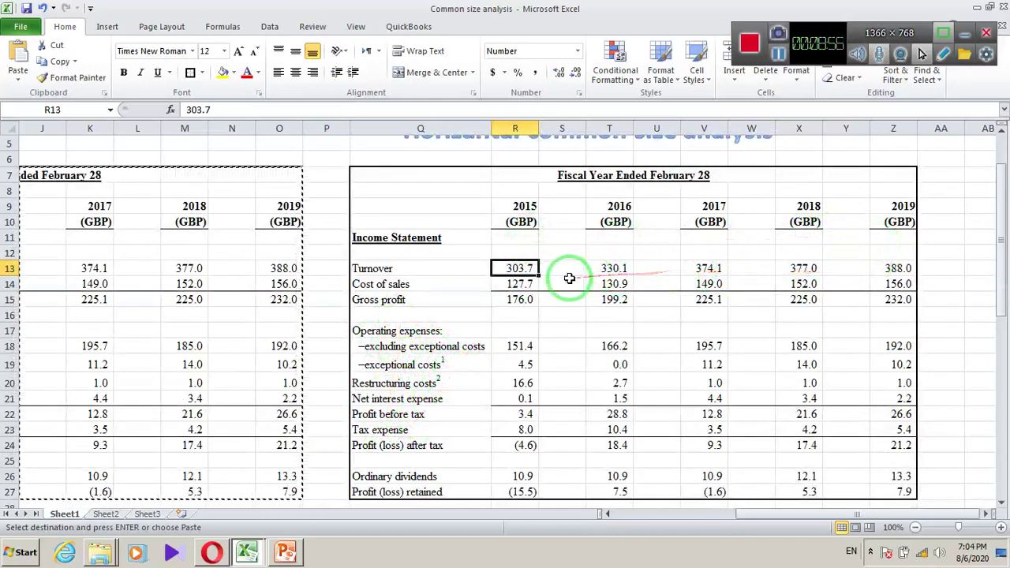
pyautogui.press('Down')
pyautogui.click(524, 269)
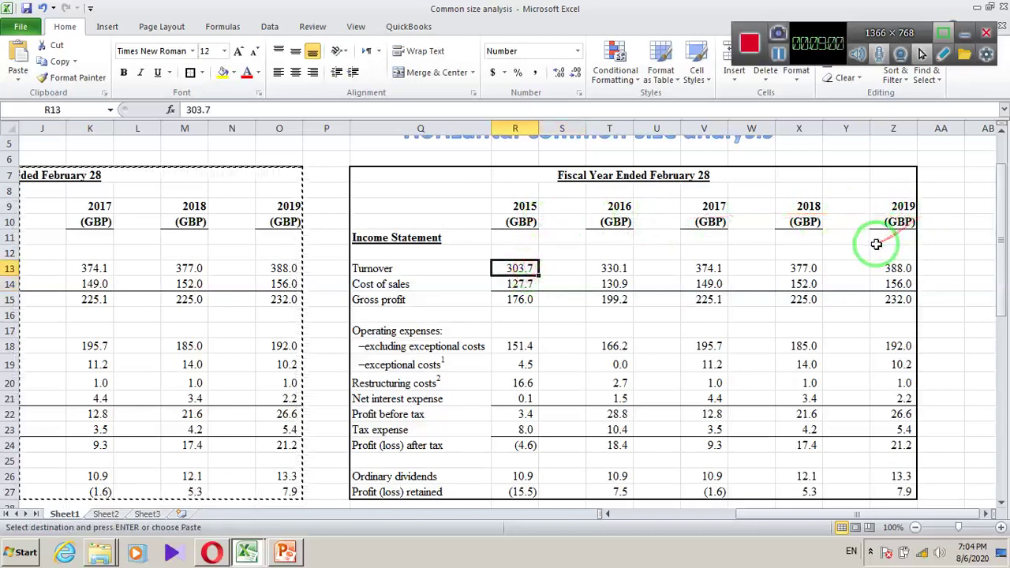
pyautogui.click(529, 220)
pyautogui.press('Right')
pyautogui.press('Right')
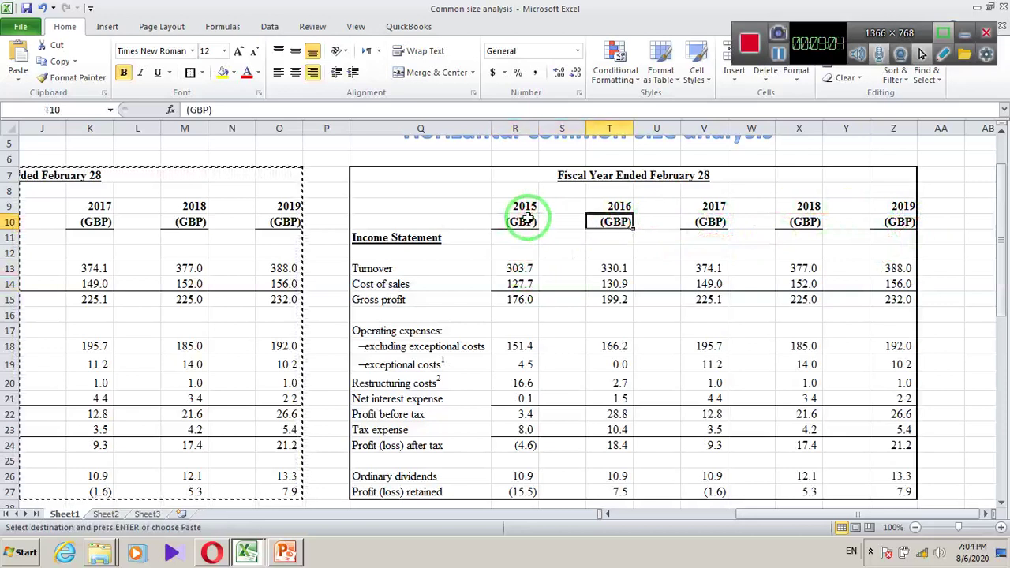
pyautogui.press('Right')
pyautogui.press('Right')
pyautogui.press('Right')
pyautogui.press('Right')
pyautogui.press('Right')
pyautogui.press('Right')
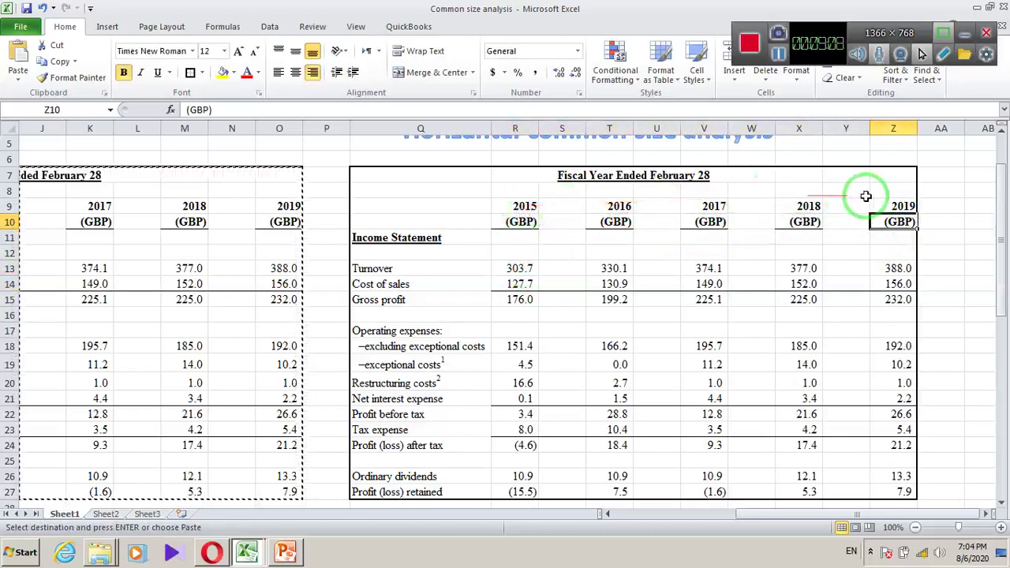
# Review the 2015 exceptional costs, gross profit and cost of sales in the copied statement, along with the year heading
pyautogui.click(547, 360)
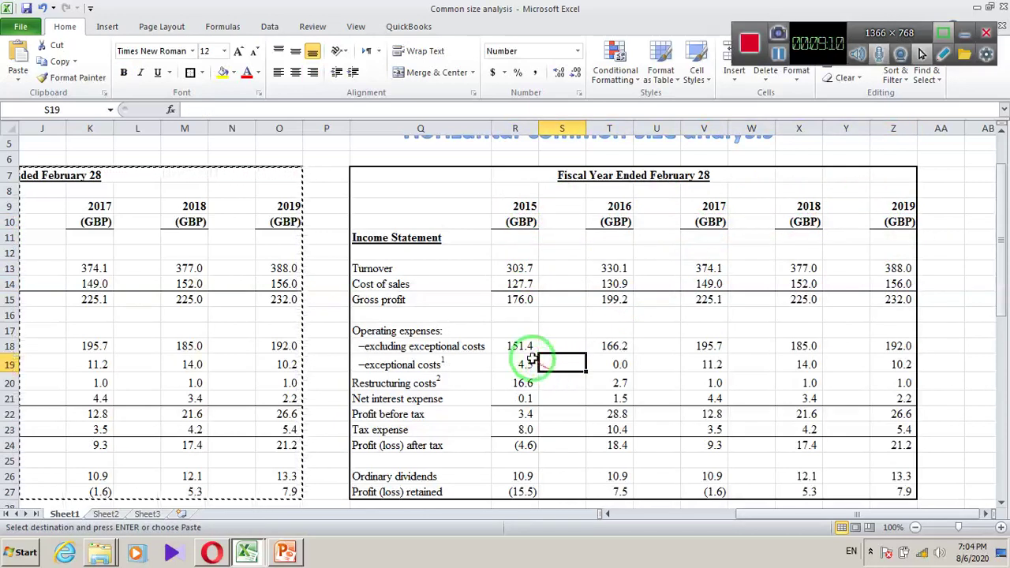
pyautogui.click(533, 359)
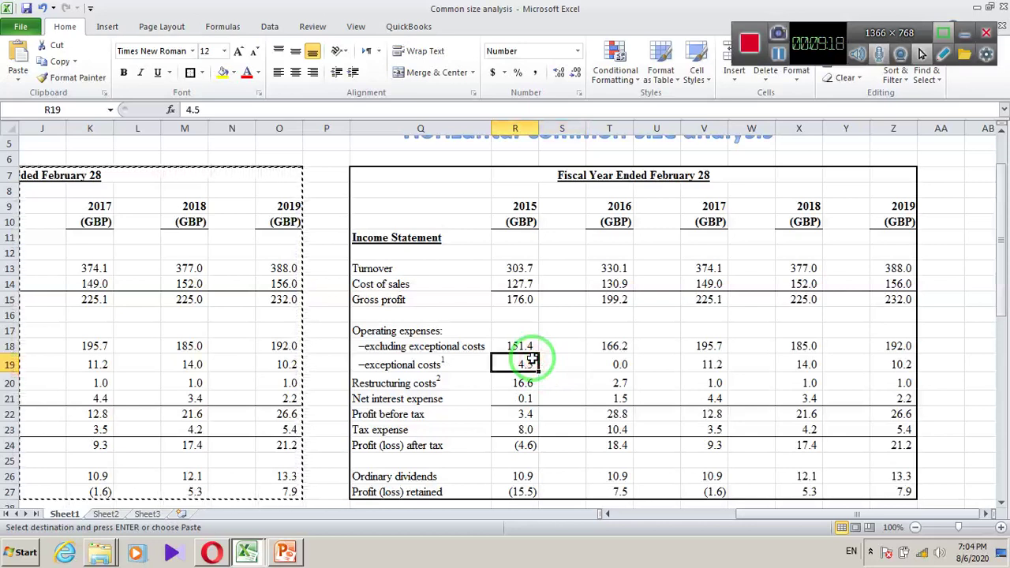
pyautogui.press('Escape')
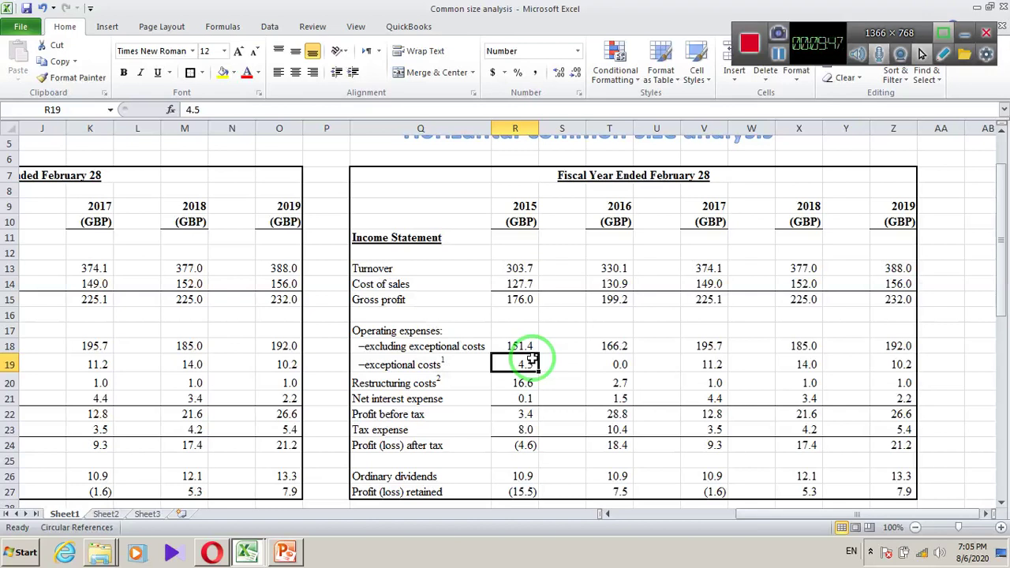
pyautogui.click(517, 301)
pyautogui.click(517, 281)
pyautogui.click(517, 252)
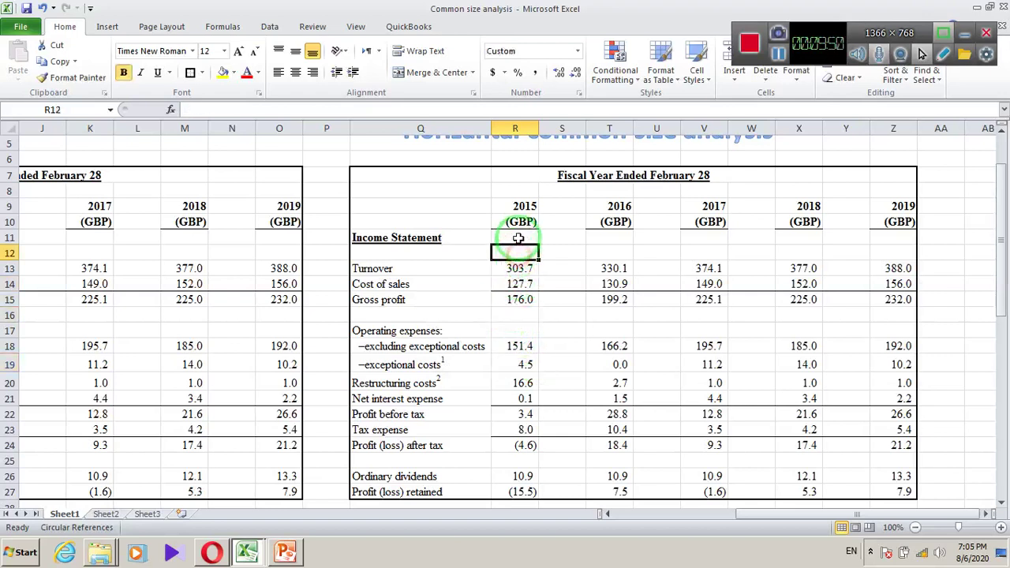
pyautogui.click(517, 221)
pyautogui.click(515, 206)
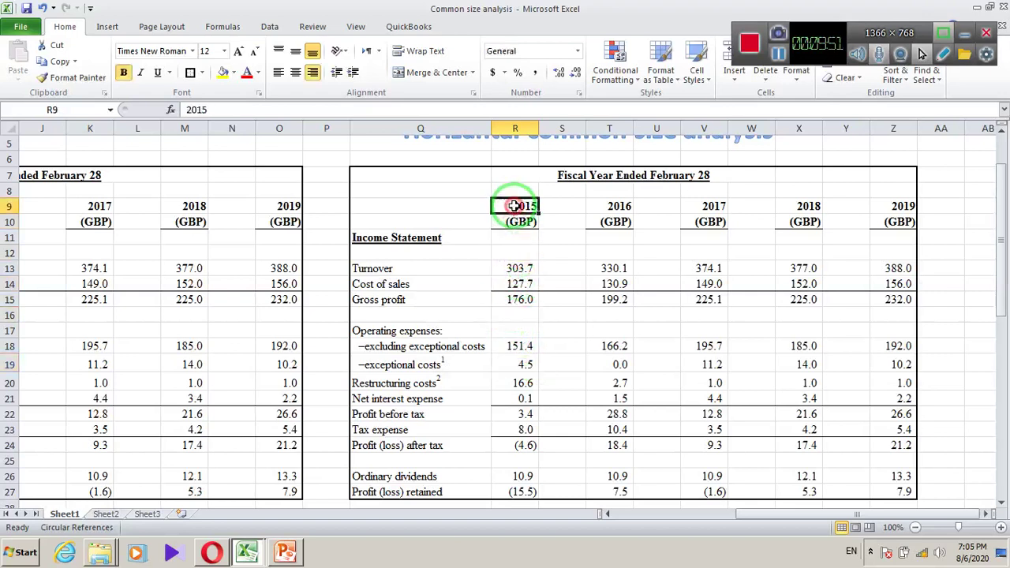
pyautogui.click(515, 282)
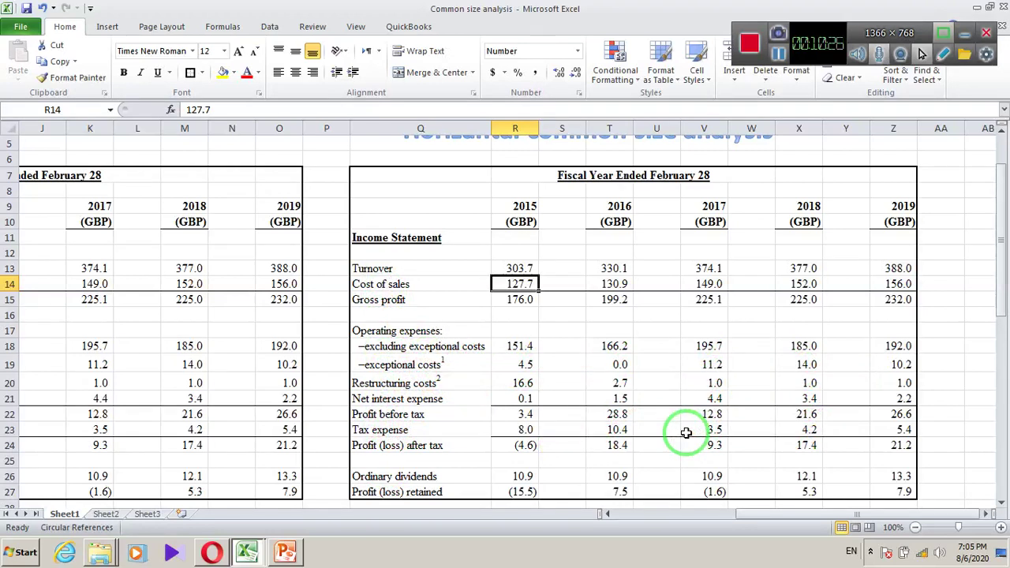
# Set the 2015 turnover, cost of sales and gross profit in the copied income statement to 100
pyautogui.click(526, 268)
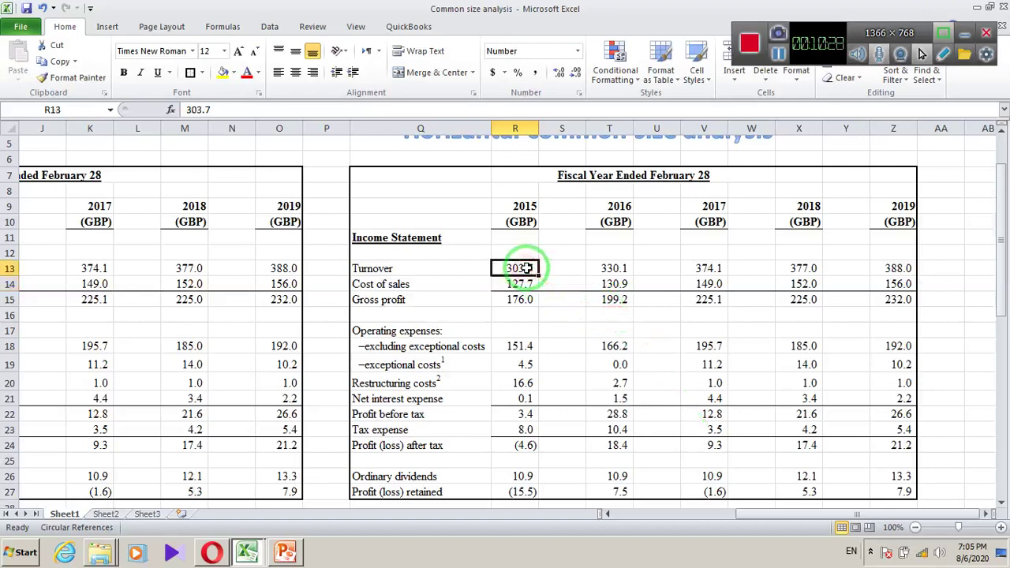
pyautogui.write('100')
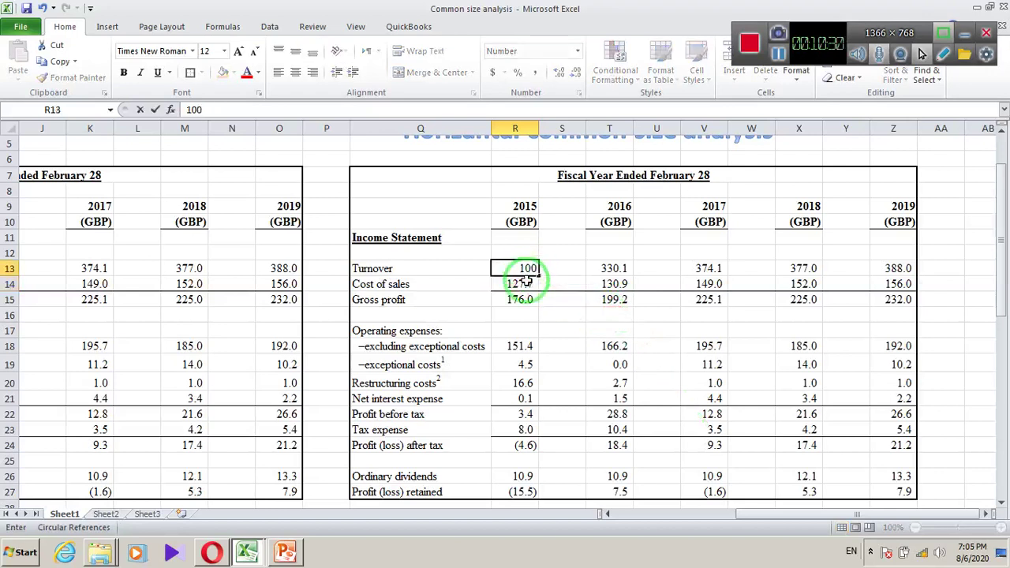
pyautogui.click(525, 282)
pyautogui.write('100')
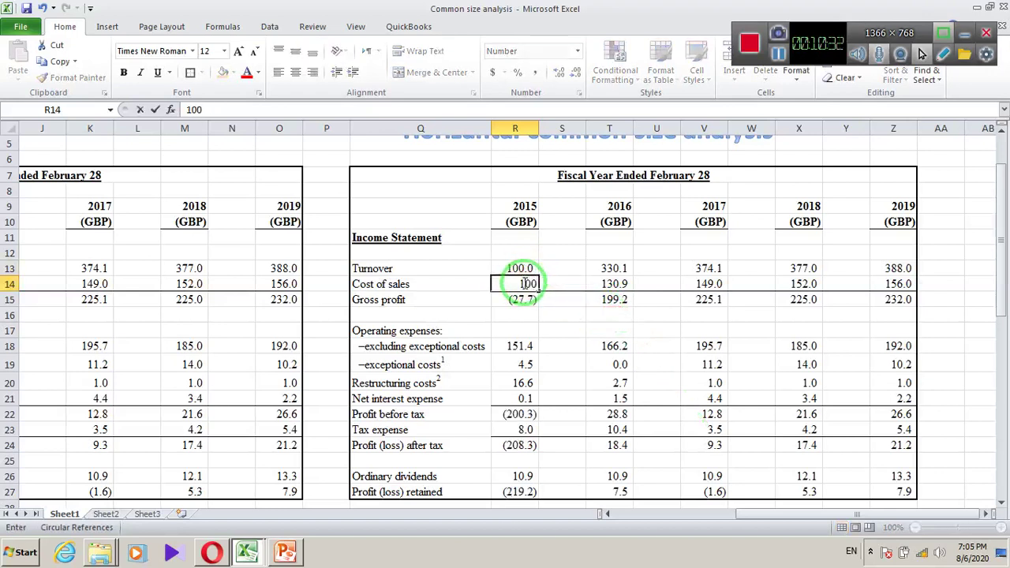
pyautogui.click(521, 328)
pyautogui.click(517, 301)
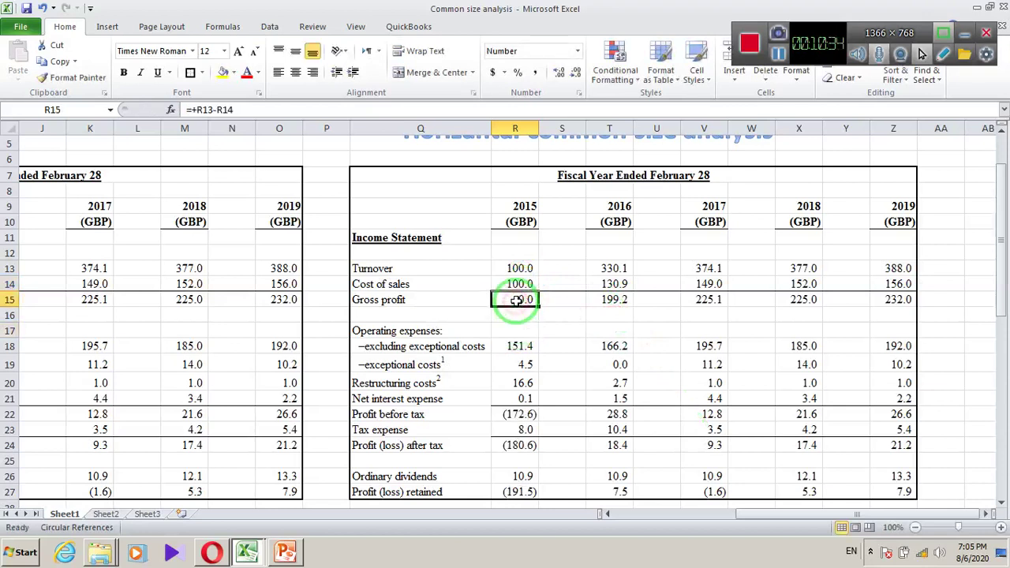
pyautogui.write('100')
# Set the 2015 operating expenses excluding exceptional costs, exceptional costs and restructuring costs to 100 in the copied statement
pyautogui.click(517, 364)
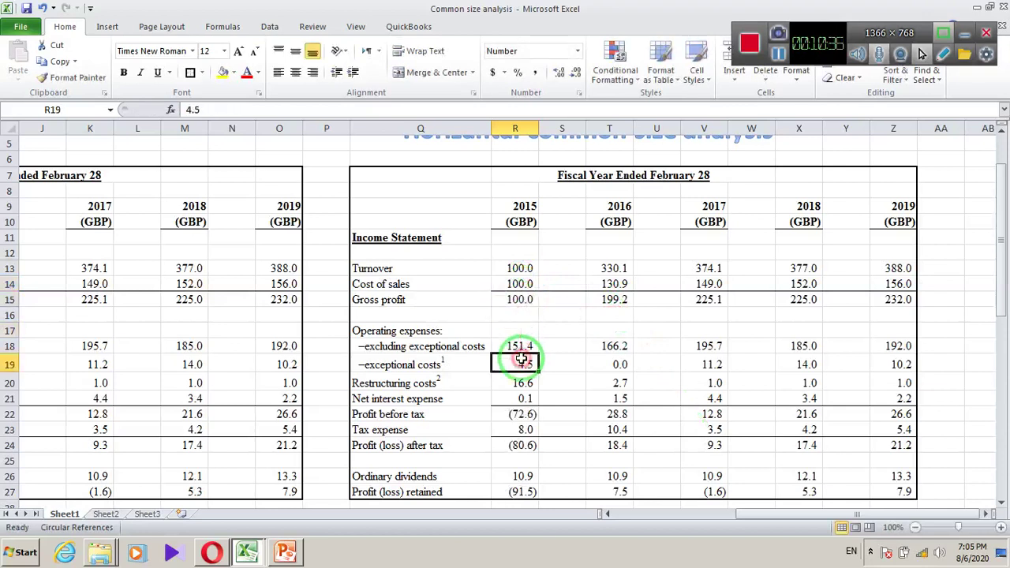
pyautogui.click(511, 344)
pyautogui.write('10')
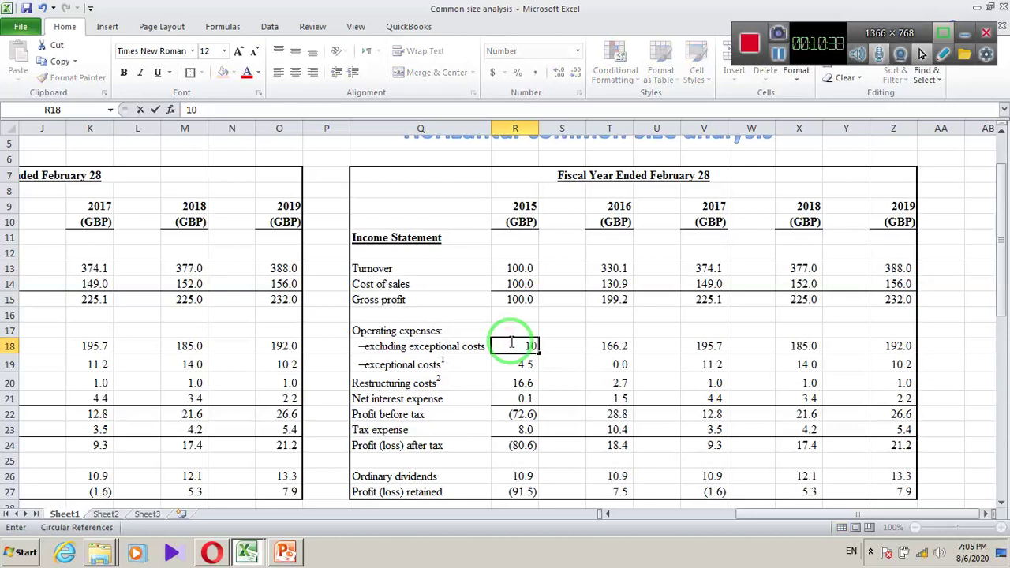
pyautogui.write('0')
pyautogui.click(520, 364)
pyautogui.write('1')
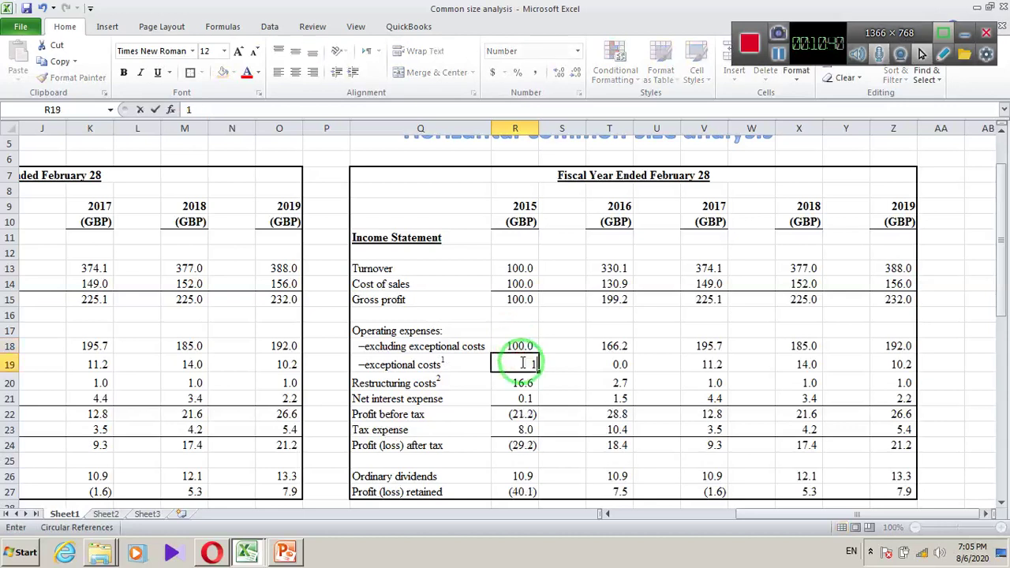
pyautogui.write('00')
pyautogui.click(520, 382)
pyautogui.write('100')
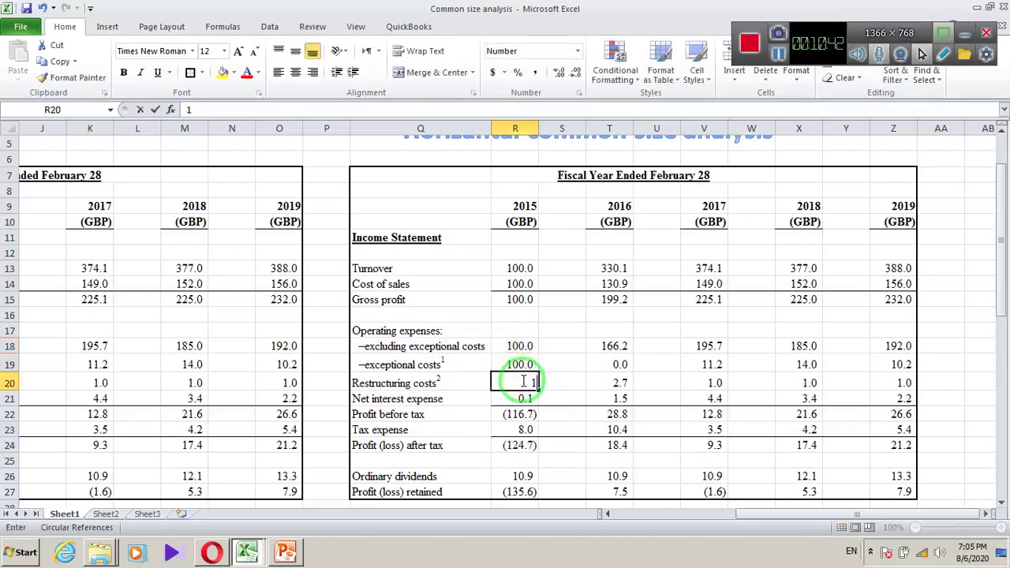
# Set the 2015 net interest expense, profit before tax and tax expense to 100 in the copied statement
pyautogui.click(524, 398)
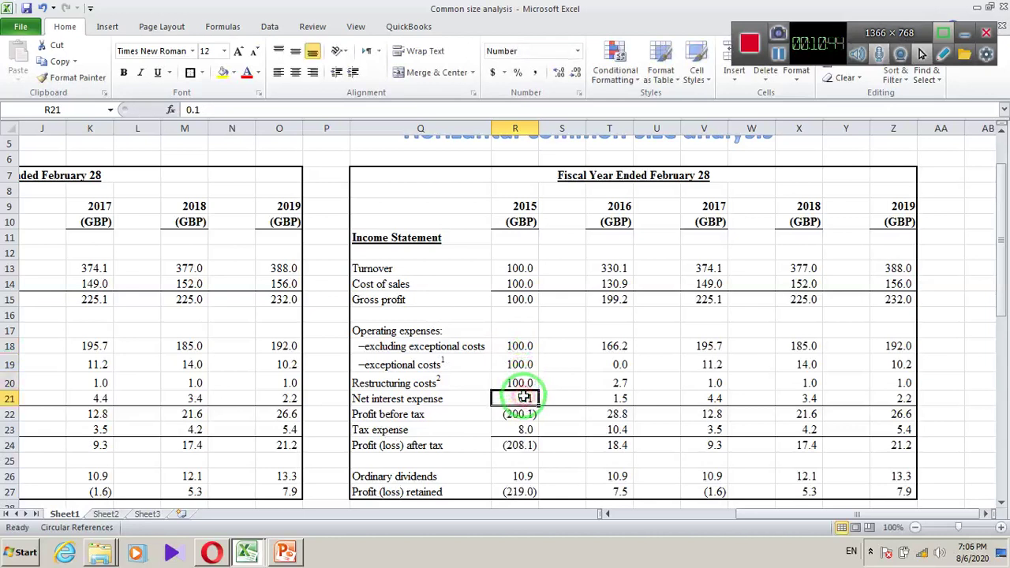
pyautogui.write('100')
pyautogui.click(523, 412)
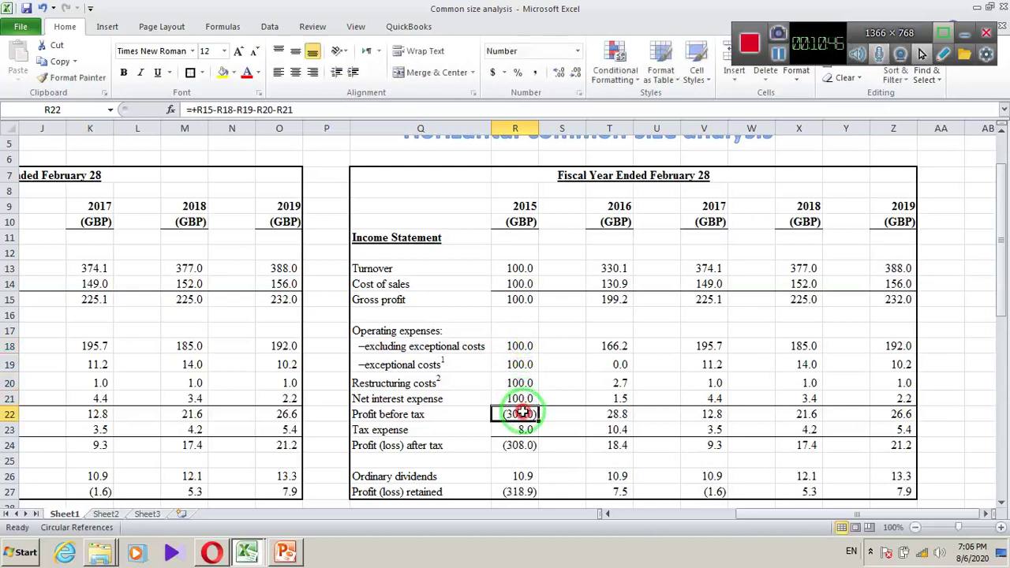
pyautogui.write('100')
pyautogui.click(523, 445)
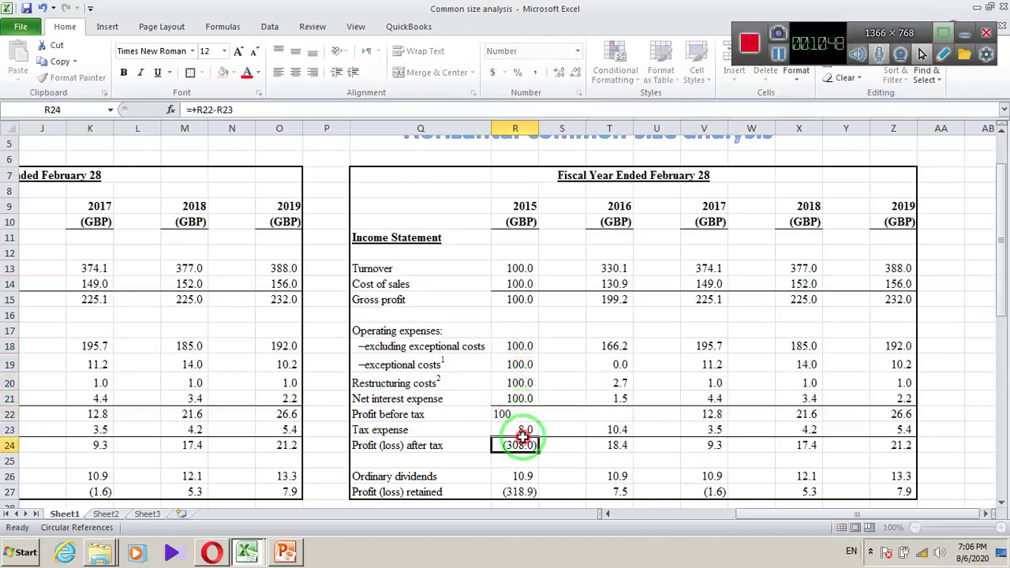
pyautogui.click(523, 430)
pyautogui.write('10')
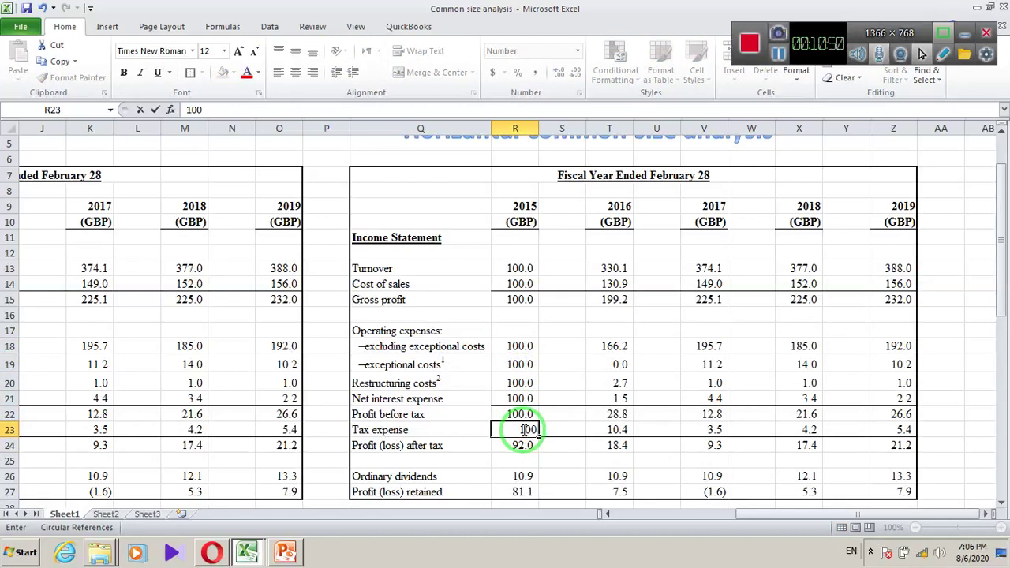
pyautogui.write('0')
# Set the 2015 profit (loss) after tax, ordinary dividends and profit (loss) retained to 100 in the copied statement
pyautogui.click(523, 445)
pyautogui.write('1')
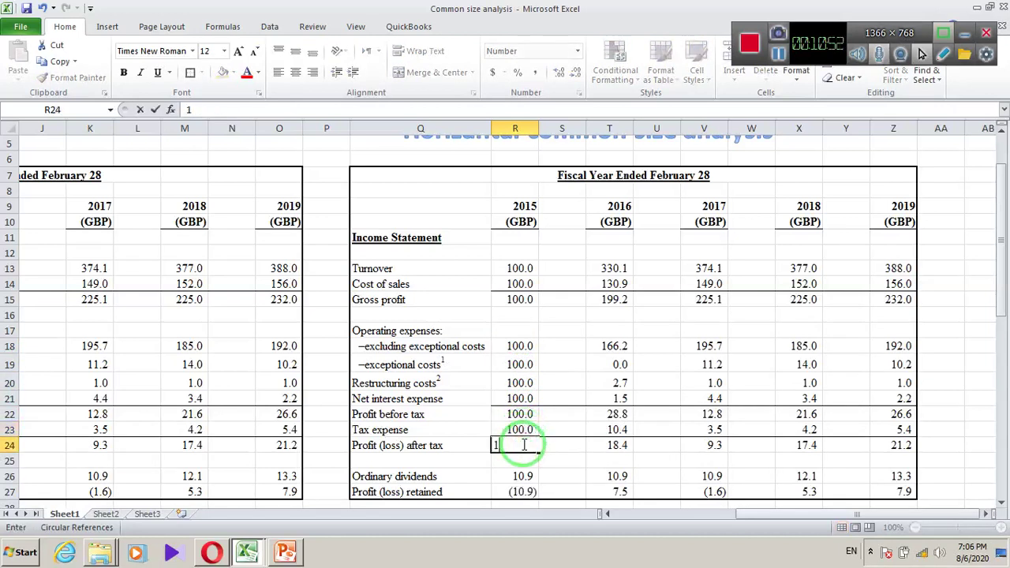
pyautogui.click(524, 475)
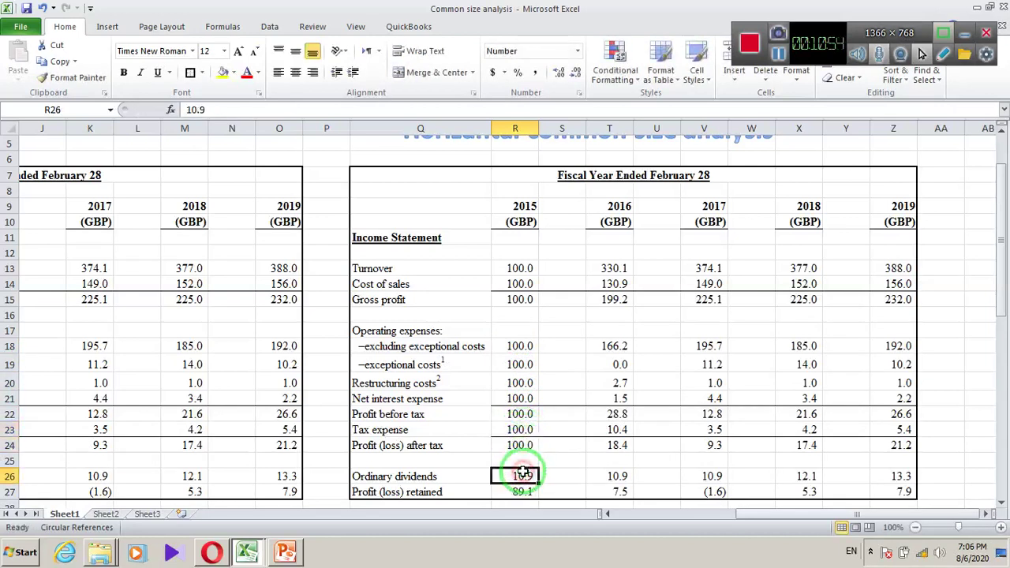
pyautogui.write('100')
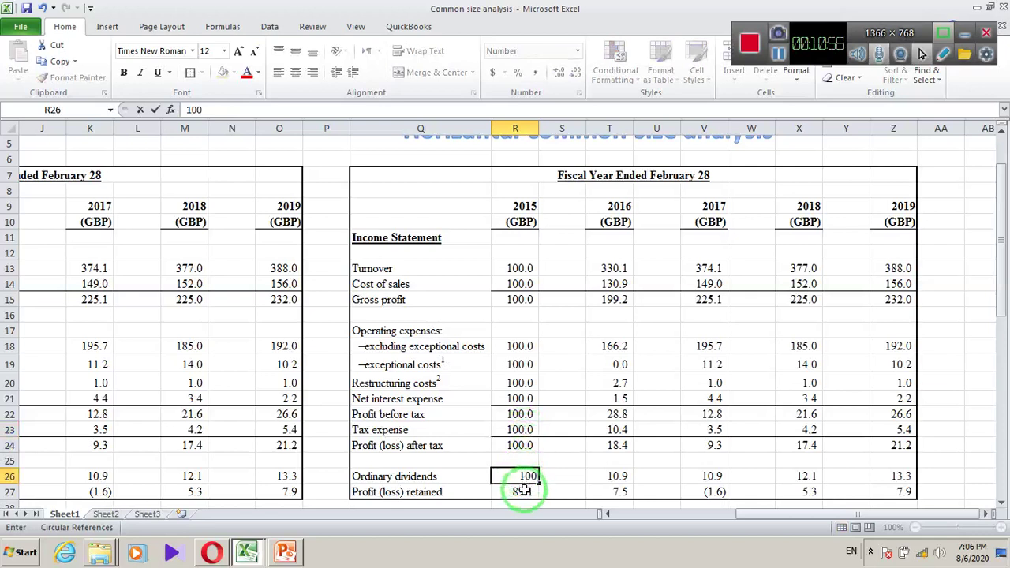
pyautogui.click(524, 491)
pyautogui.write('100')
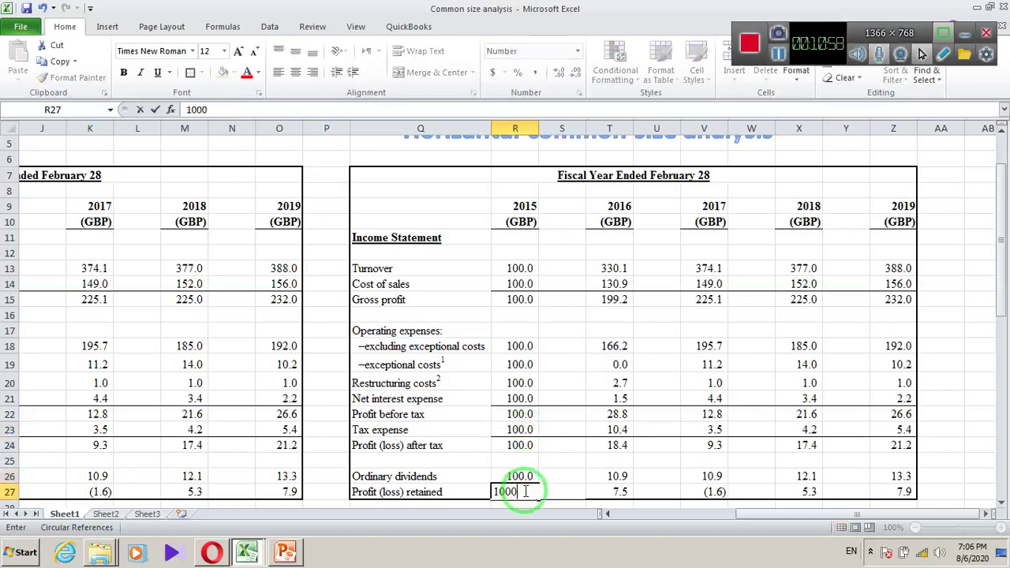
pyautogui.click(422, 456)
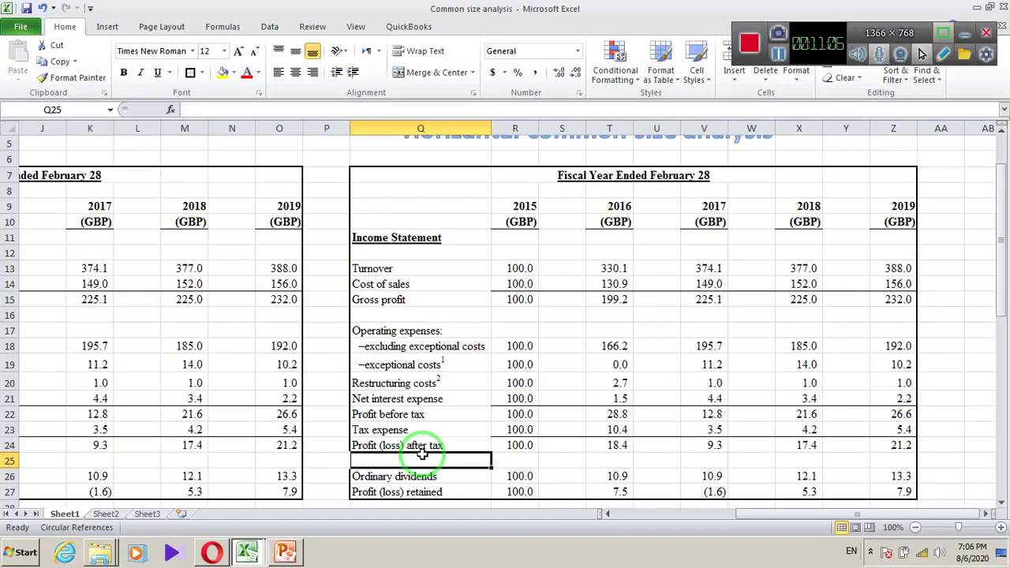
# Format all the 2015 figures in the copied statement, from turnover to profit (loss) retained, as percentages without decimals
pyautogui.moveTo(516, 269); pyautogui.dragTo(521, 492)
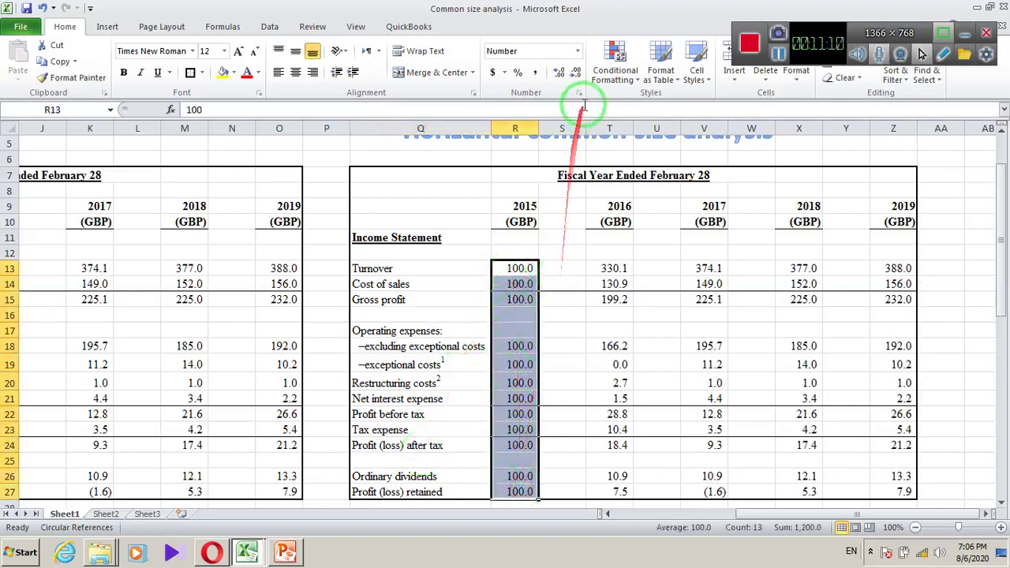
pyautogui.click(579, 79)
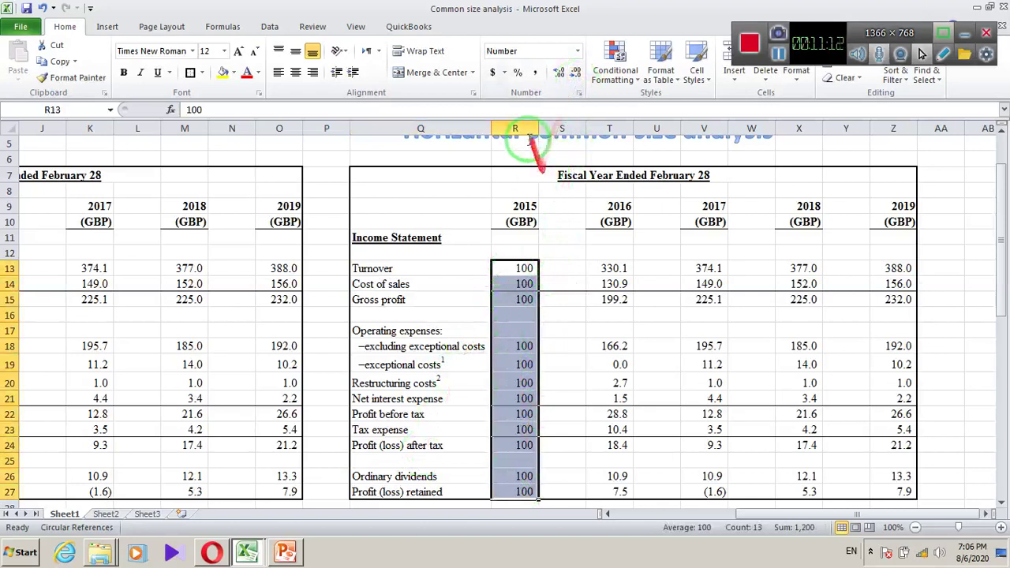
pyautogui.click(517, 72)
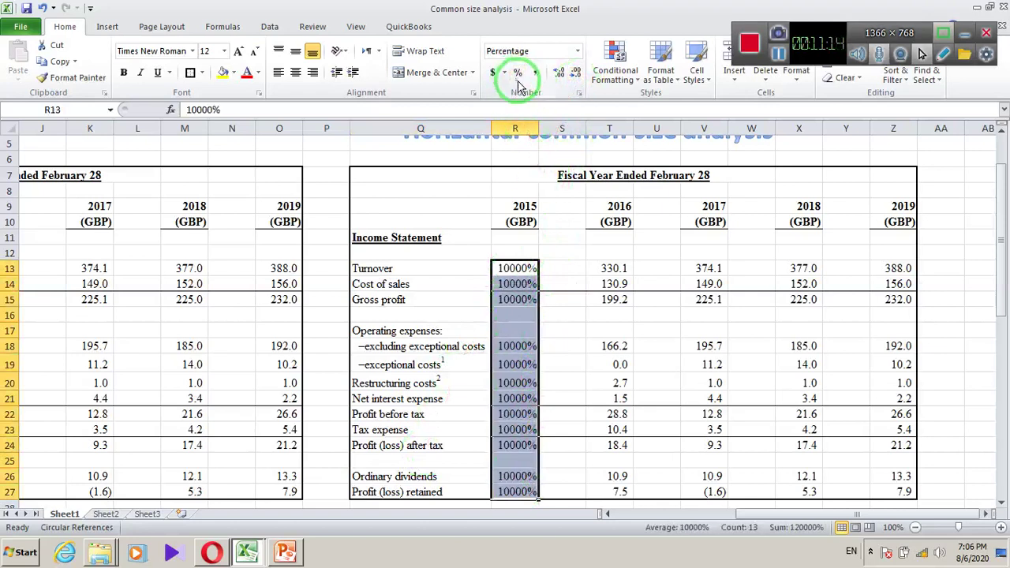
pyautogui.click(576, 79)
pyautogui.click(559, 74)
pyautogui.click(573, 79)
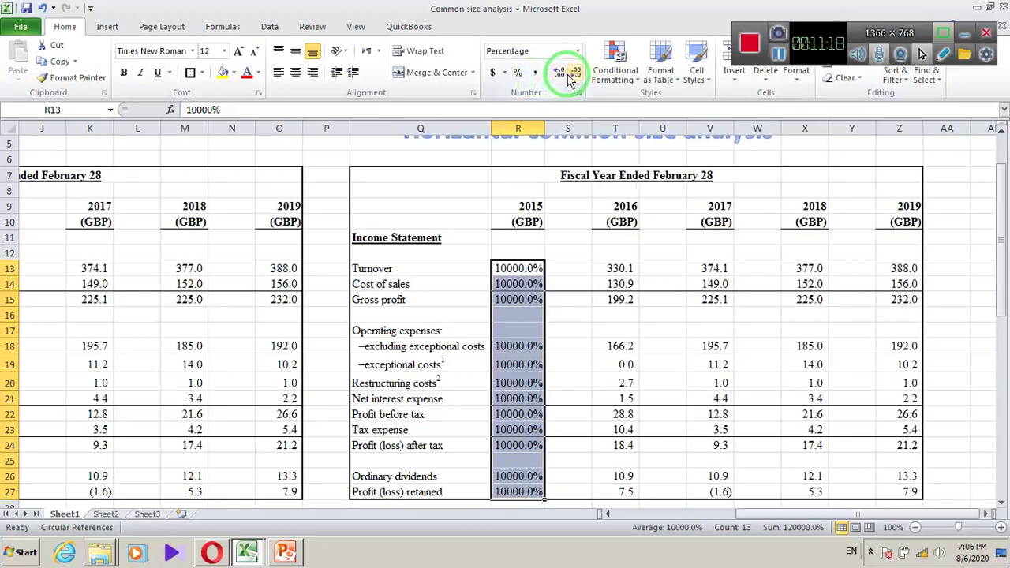
# Re-enter the 2015 turnover, cost of sales and gross profit as 100% in the copied statement
pyautogui.click(525, 268)
pyautogui.press('Return')
pyautogui.click(525, 269)
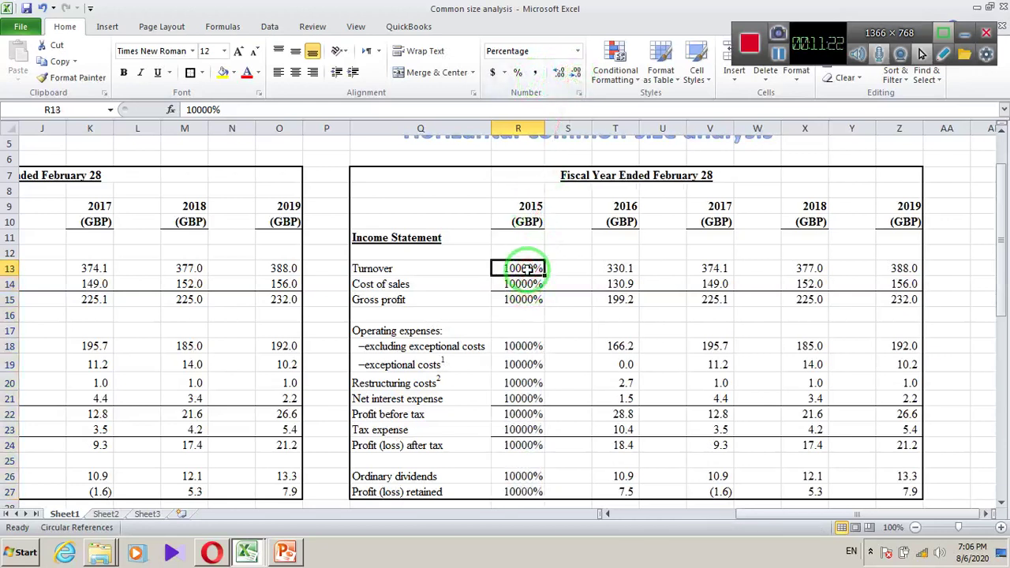
pyautogui.write('100')
pyautogui.press('Return')
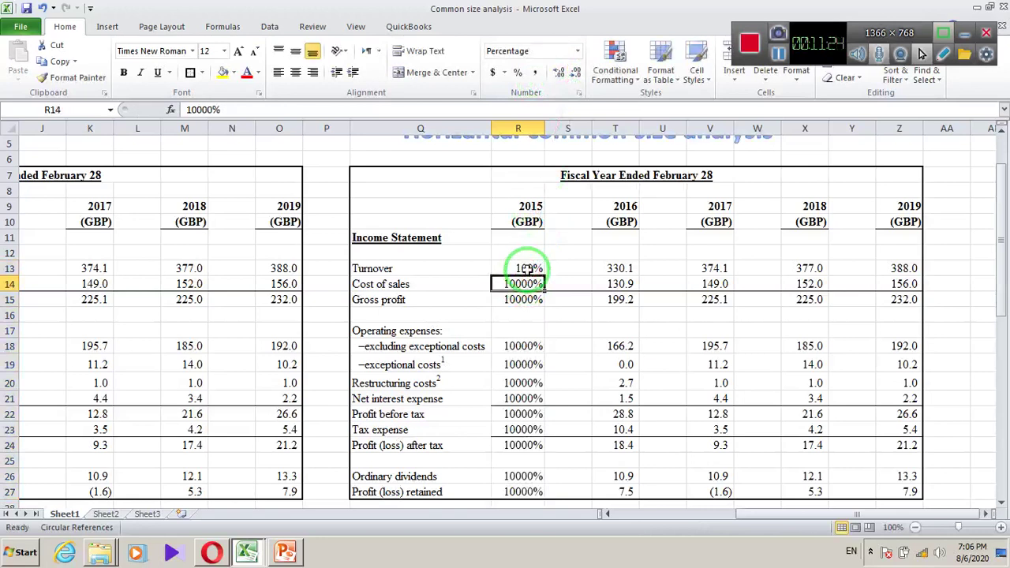
pyautogui.write('100')
pyautogui.press('Return')
pyautogui.write('1')
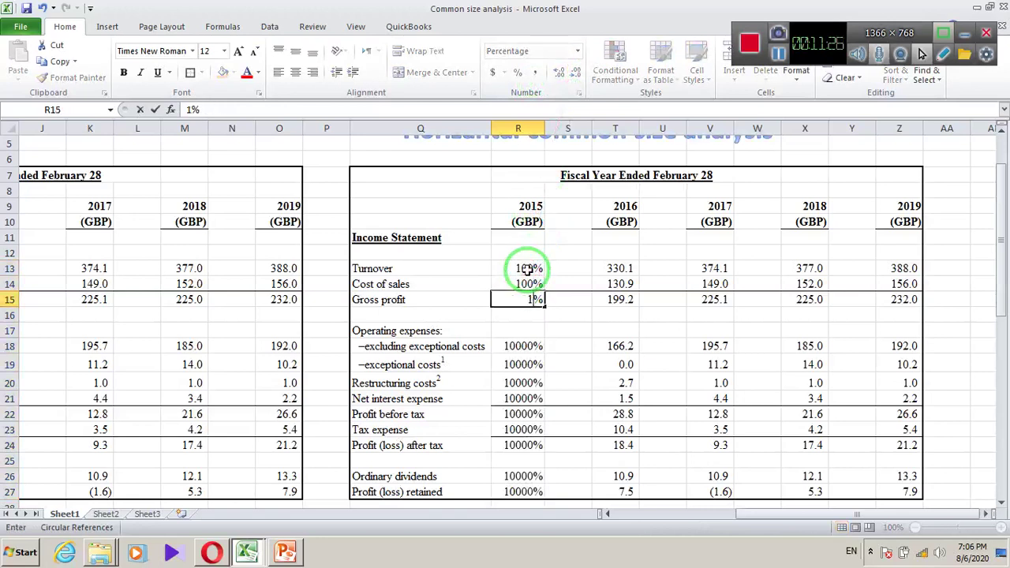
pyautogui.press('Return')
# Re-enter the 2015 operating expenses excluding exceptional costs, exceptional costs and restructuring costs as 100%
pyautogui.press('Down')
pyautogui.press('Left')
pyautogui.press('Down')
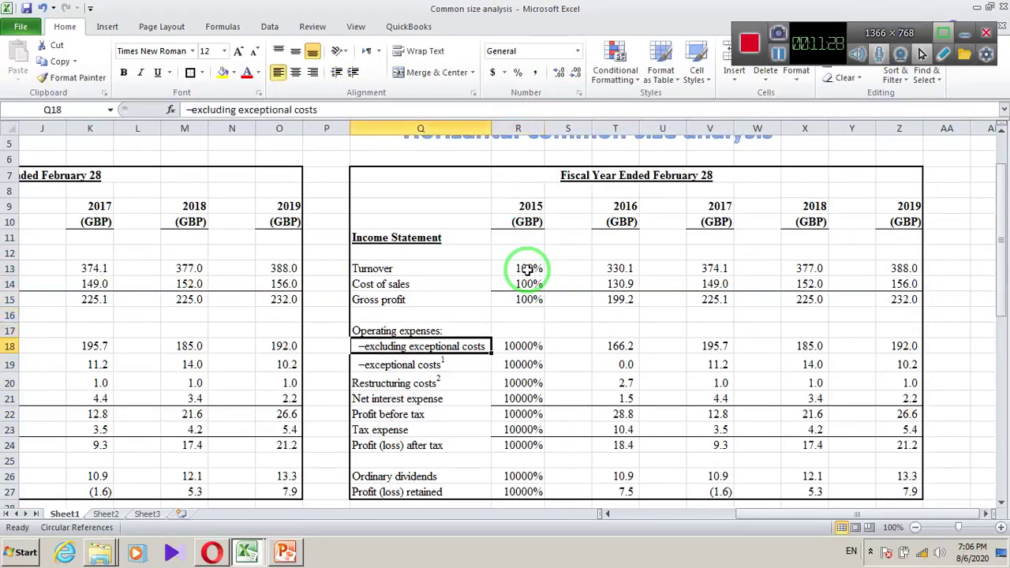
pyautogui.press('Right')
pyautogui.write('1')
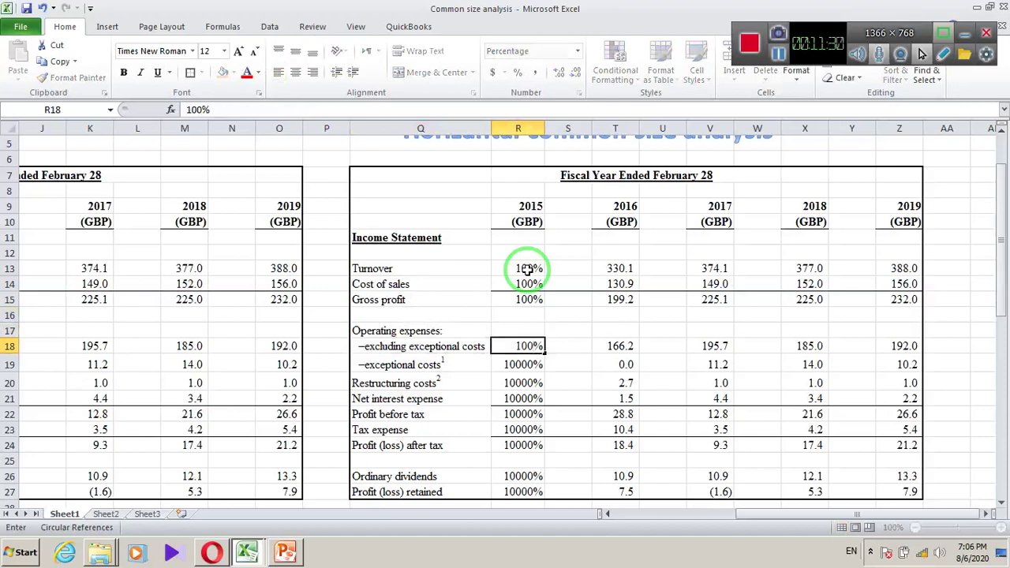
pyautogui.press('Return')
pyautogui.write('100')
pyautogui.press('Return')
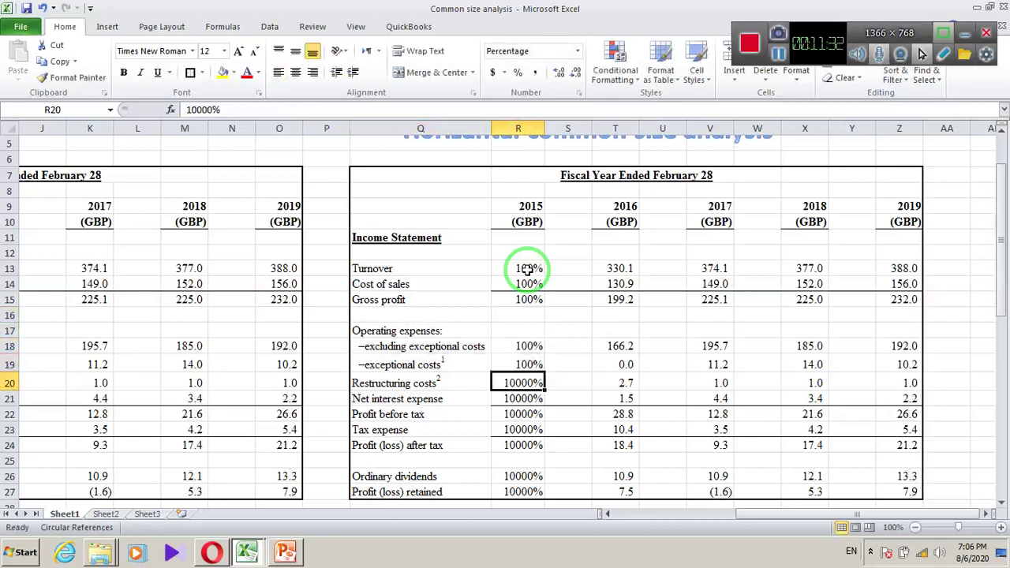
pyautogui.write('100')
pyautogui.press('Return')
# Re-enter the 2015 net interest expense, profit before tax and tax expense as 100%
pyautogui.write('10')
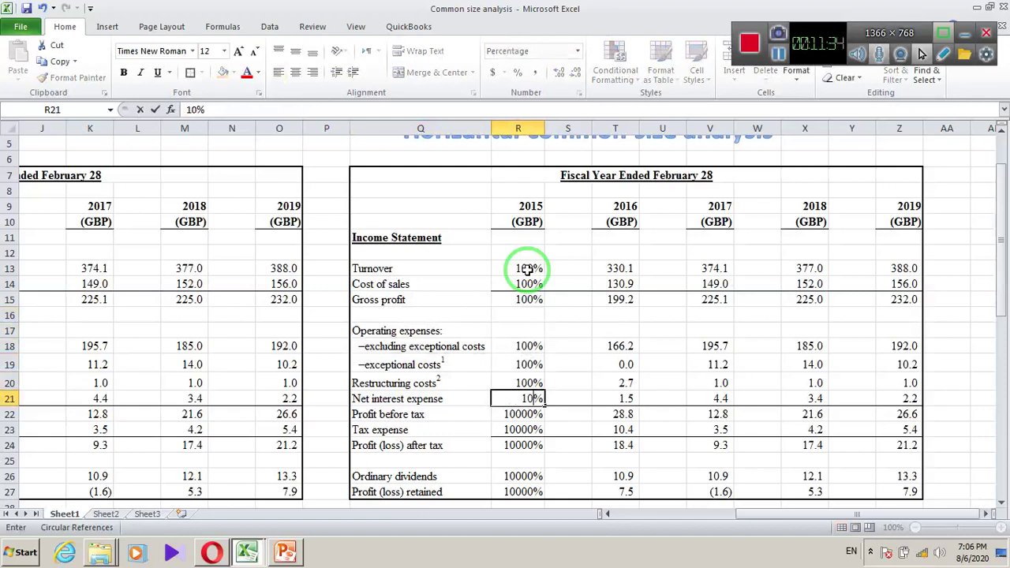
pyautogui.write('0')
pyautogui.press('Return')
pyautogui.write('100')
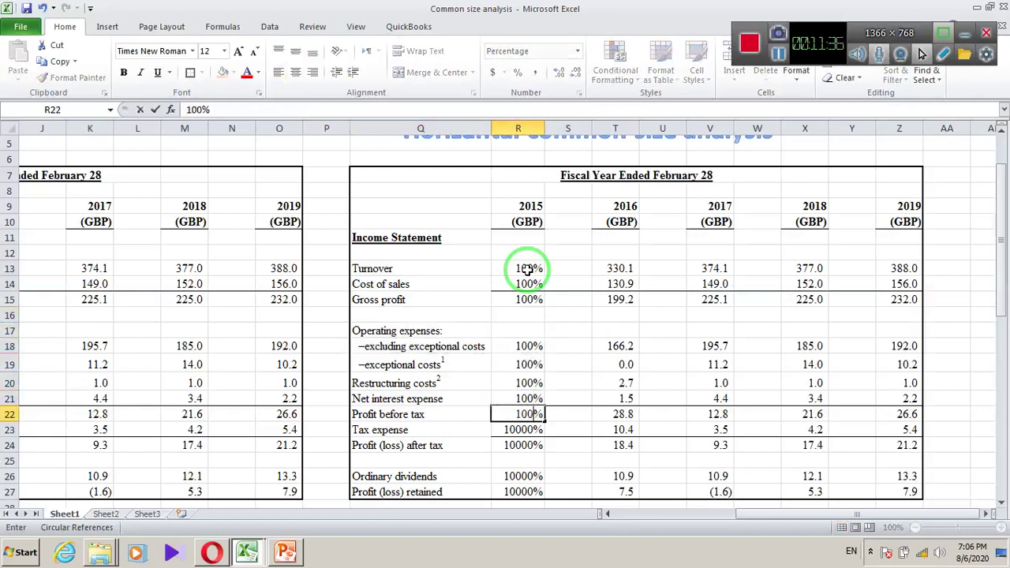
pyautogui.press('Return')
pyautogui.write('100')
pyautogui.press('Return')
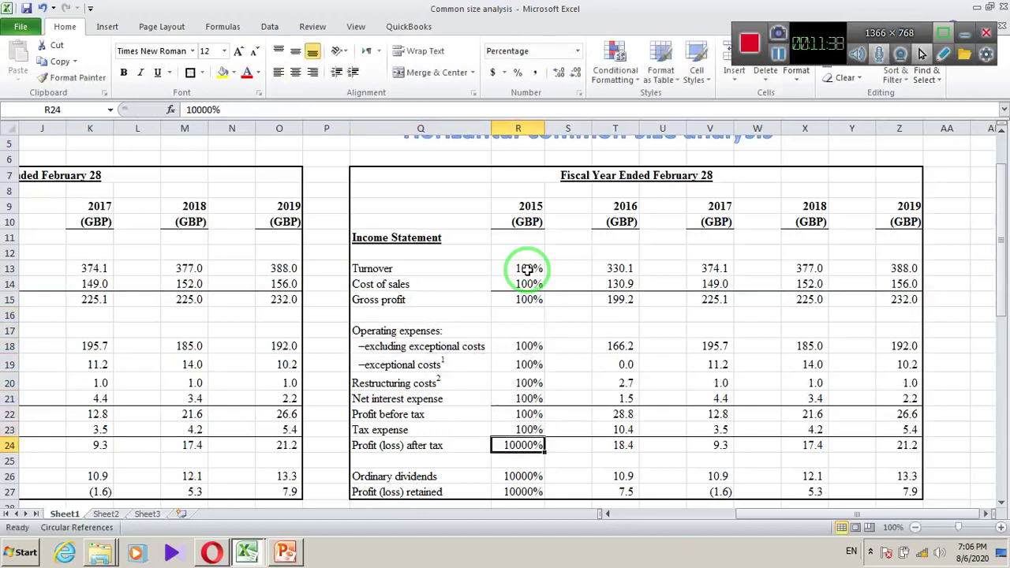
# Re-enter the 2015 profit (loss) after tax, ordinary dividends and profit (loss) retained as 100%
pyautogui.write('100')
pyautogui.press('Return')
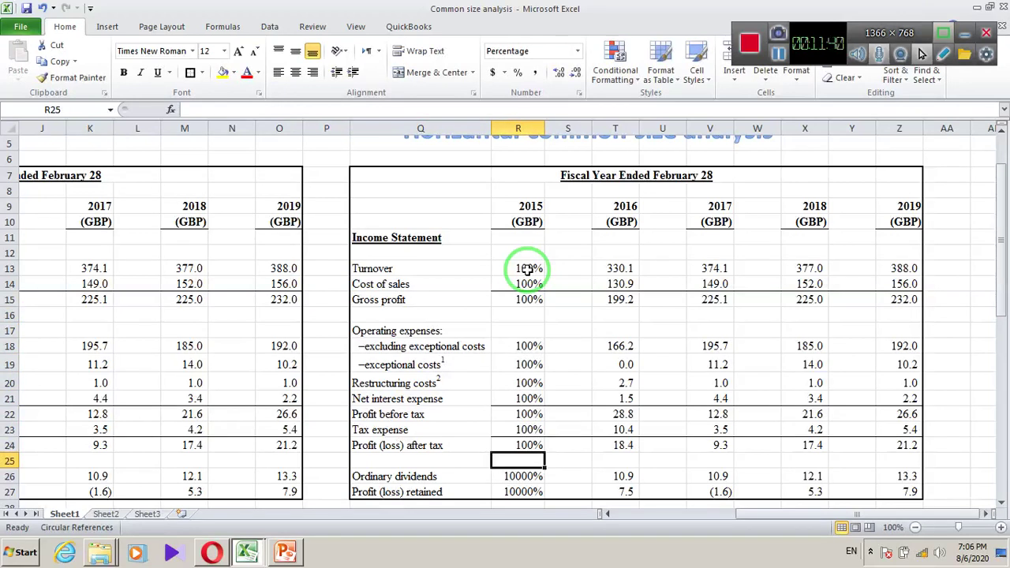
pyautogui.press('Return')
pyautogui.write('10')
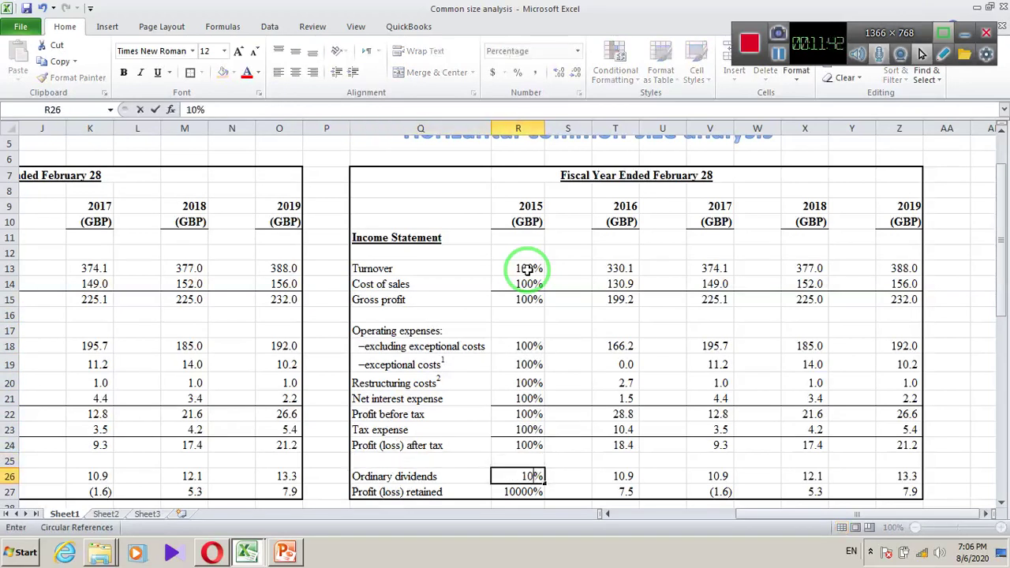
pyautogui.write('0')
pyautogui.press('Return')
pyautogui.write('10')
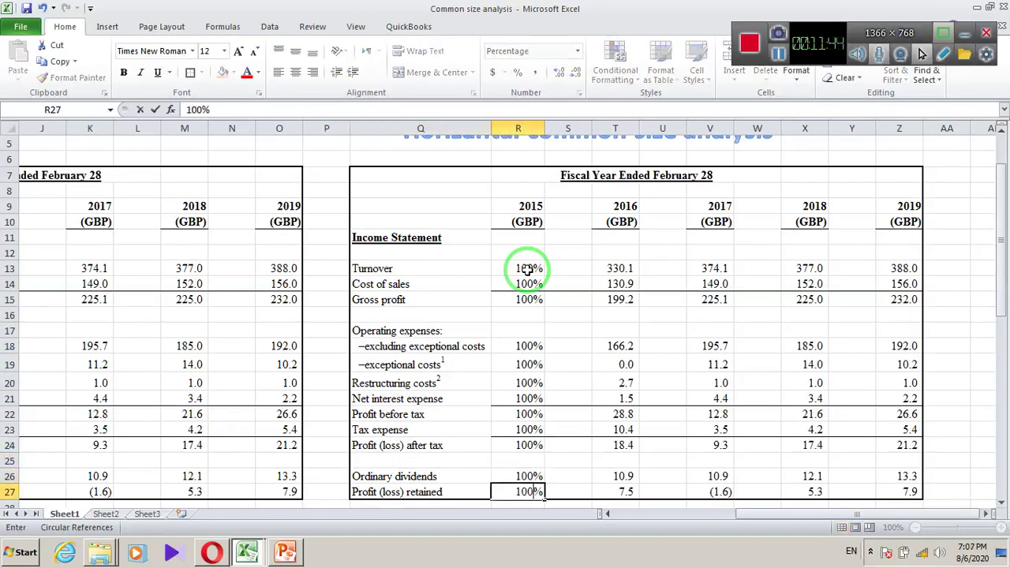
pyautogui.click(634, 156)
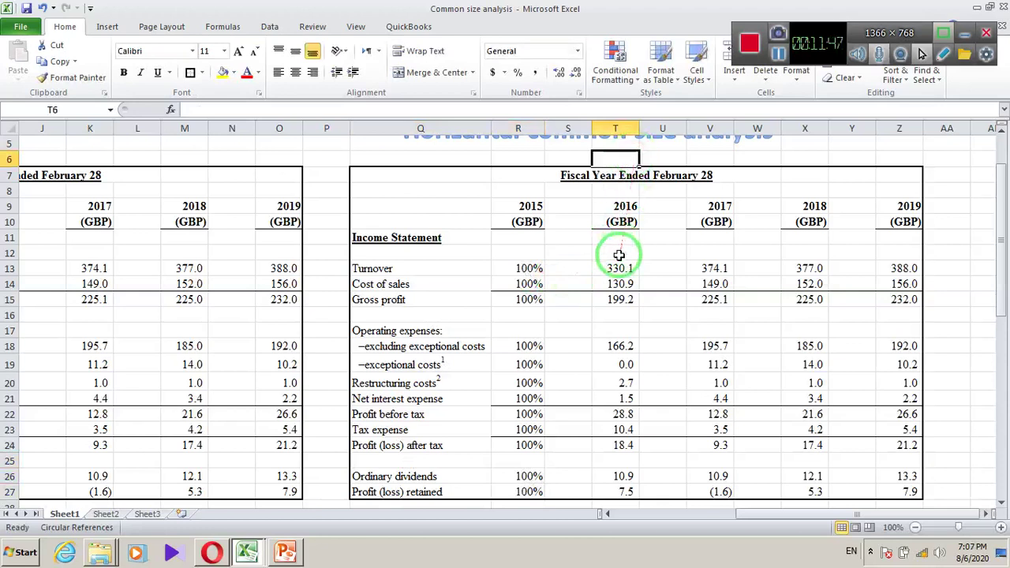
# Review the 2015 base-year percentages in the horizontal common size statement, from operating expenses to ordinary dividends
pyautogui.click(987, 514)
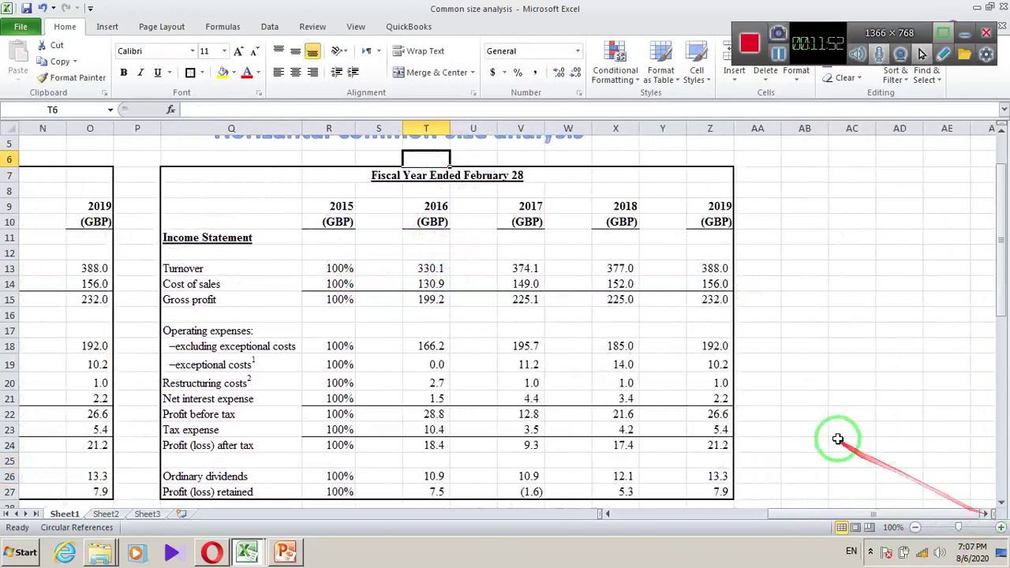
pyautogui.scroll(1, 496, 338)
pyautogui.scroll(-2, 500, 342)
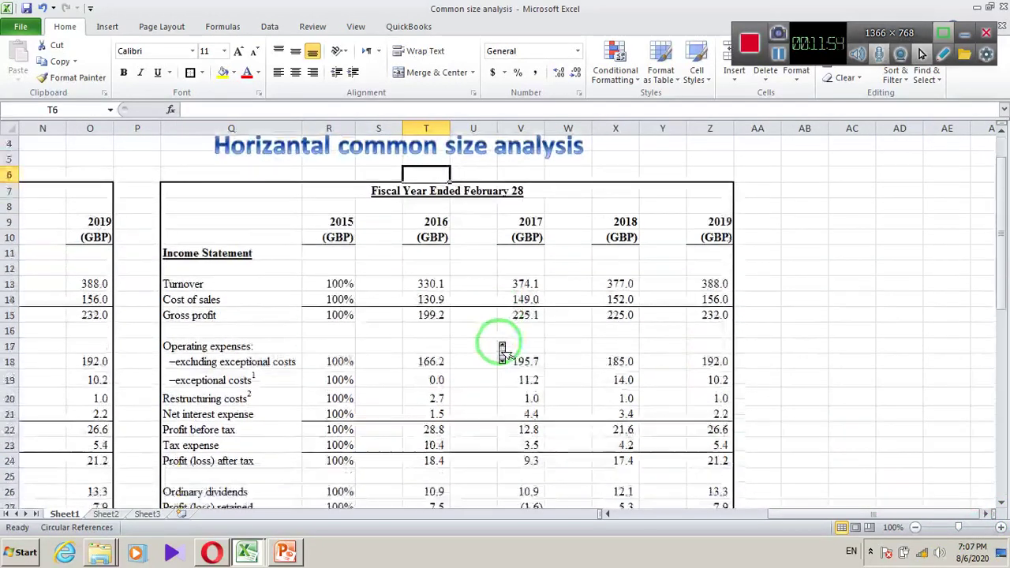
pyautogui.click(370, 350)
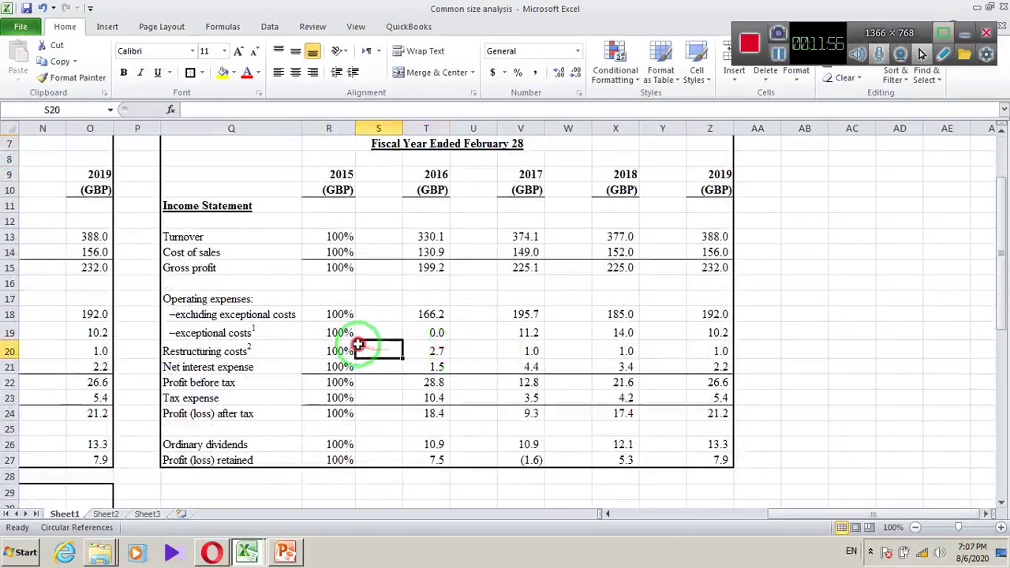
pyautogui.click(324, 314)
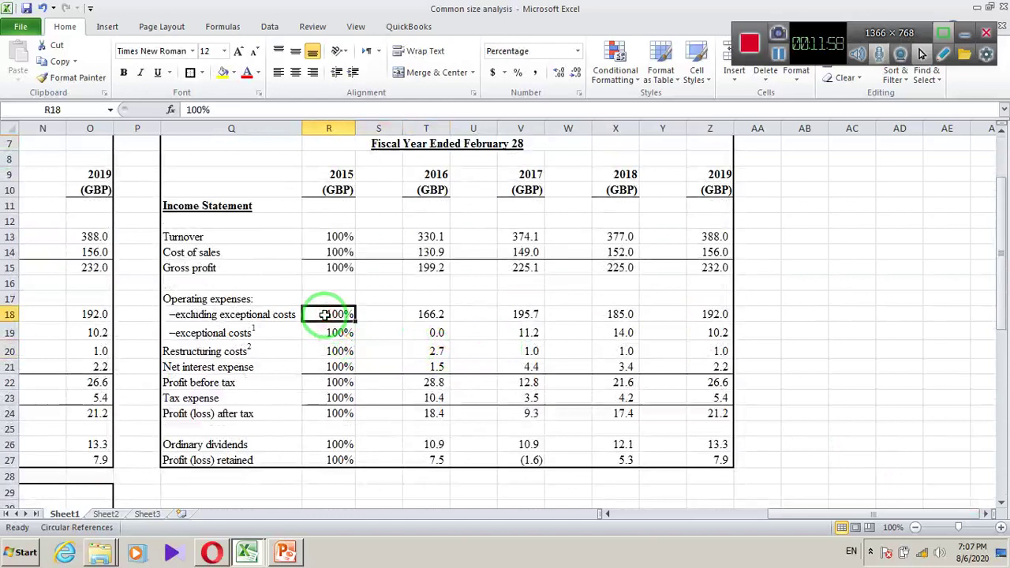
pyautogui.click(339, 423)
pyautogui.click(338, 444)
pyautogui.click(335, 371)
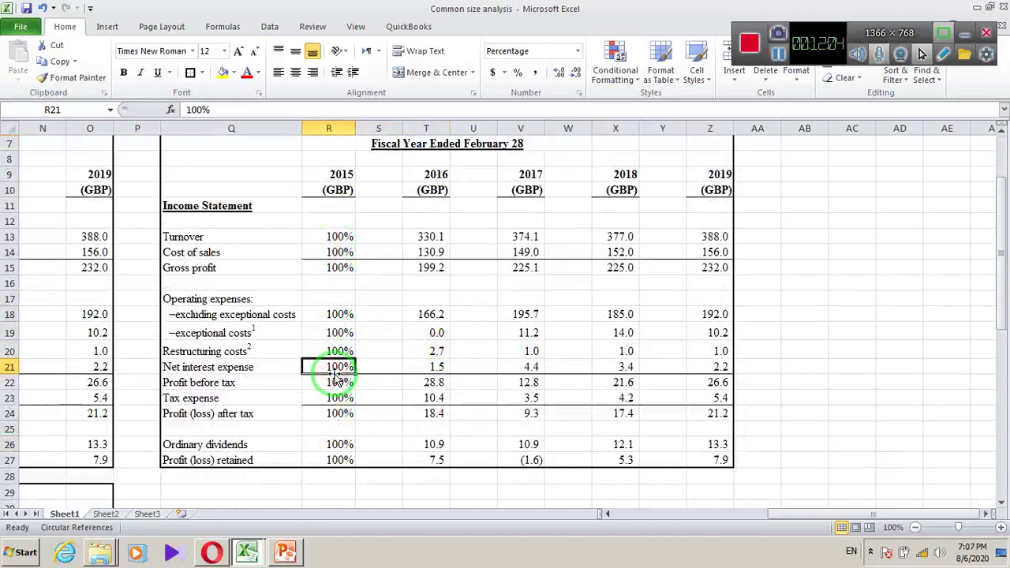
pyautogui.click(335, 352)
# Clear the 2016 turnover, cost of sales, gross profit and operating expenses excluding exceptional costs in the copied statement
pyautogui.click(433, 237)
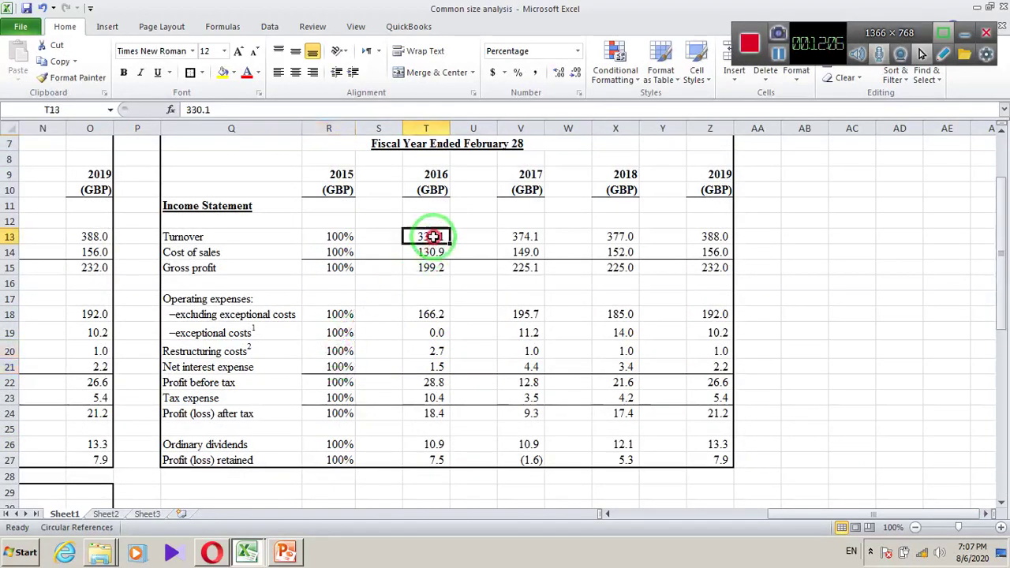
pyautogui.press('BackSpace')
pyautogui.press('Return')
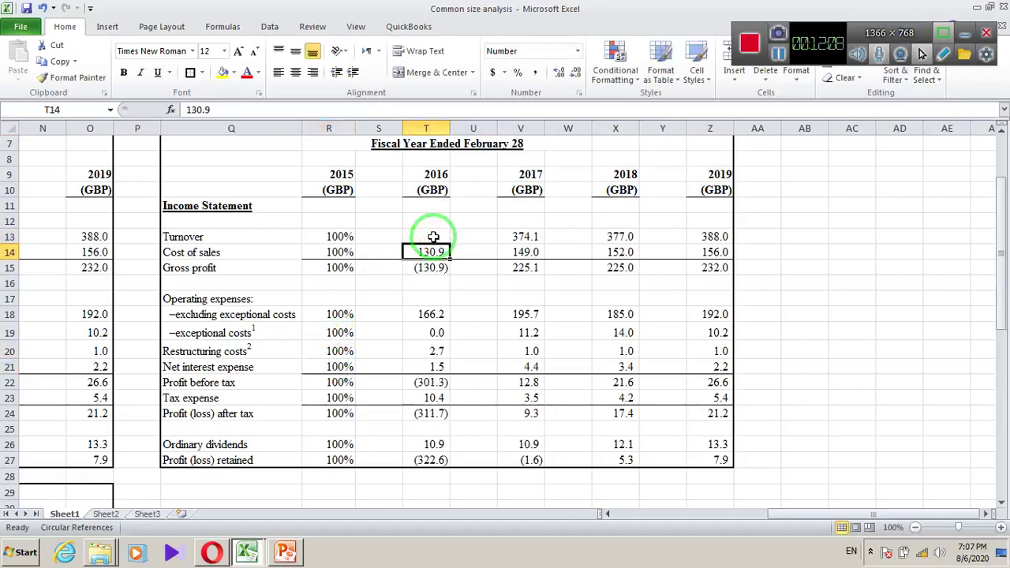
pyautogui.press('BackSpace')
pyautogui.press('Return')
pyautogui.press('BackSpace')
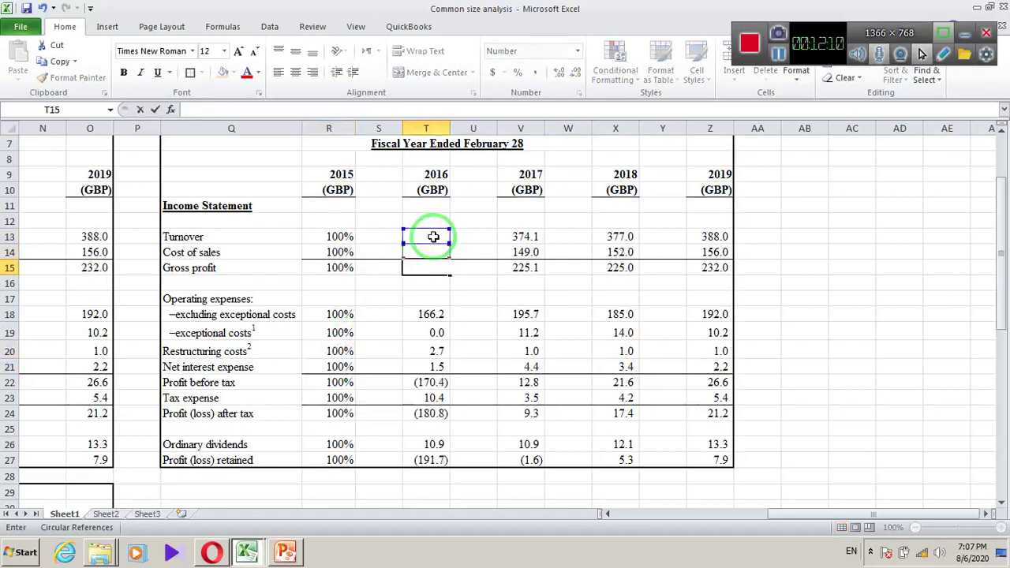
pyautogui.press('Return')
pyautogui.press('Return')
pyautogui.press('BackSpace')
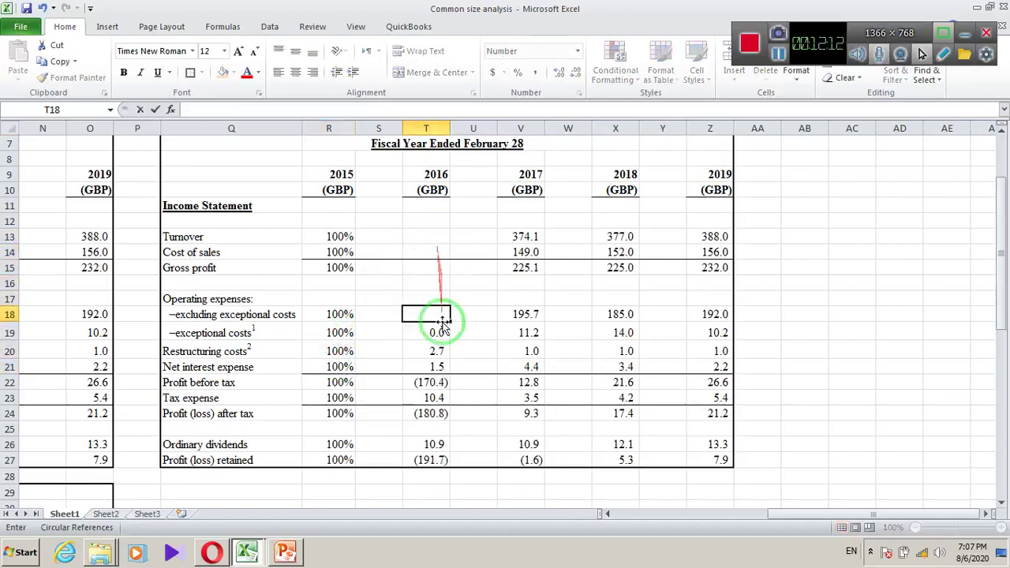
pyautogui.click(439, 365)
# Clear the contents of all 2016 to 2019 figures in the copied income statement, range T12:Z27
pyautogui.moveTo(430, 221); pyautogui.dragTo(699, 451)
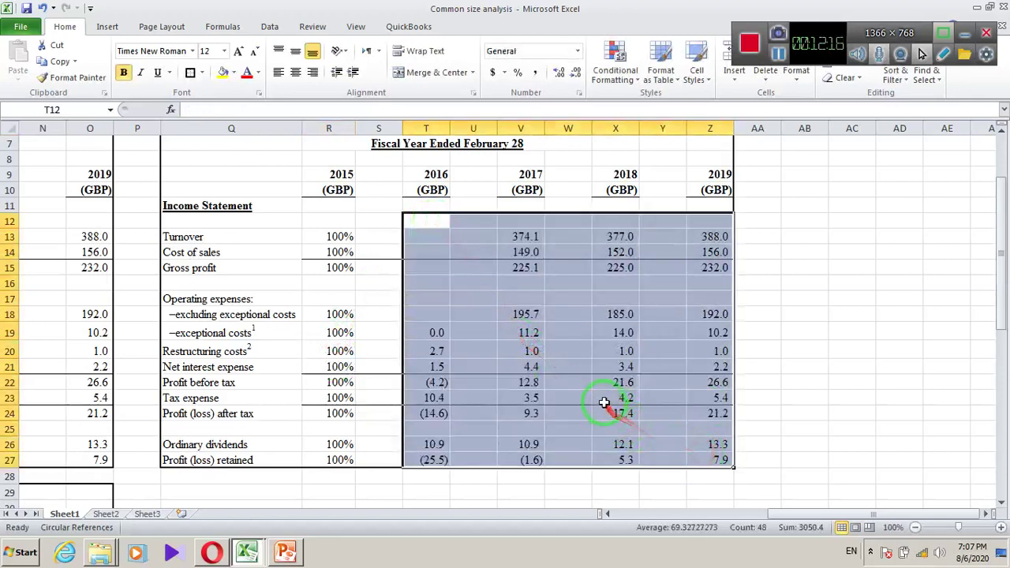
pyautogui.rightClick(586, 349)
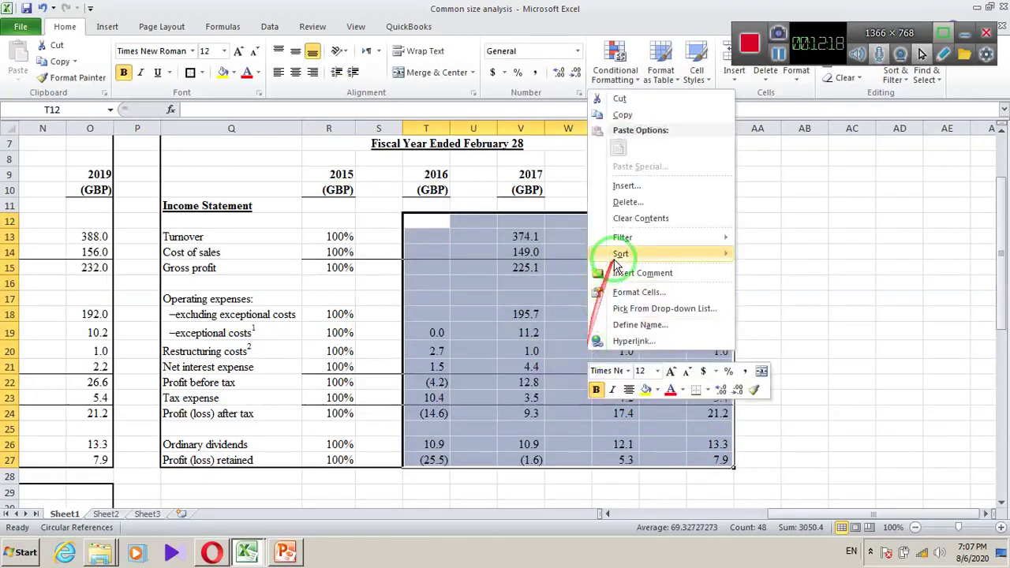
pyautogui.click(623, 219)
pyautogui.click(550, 267)
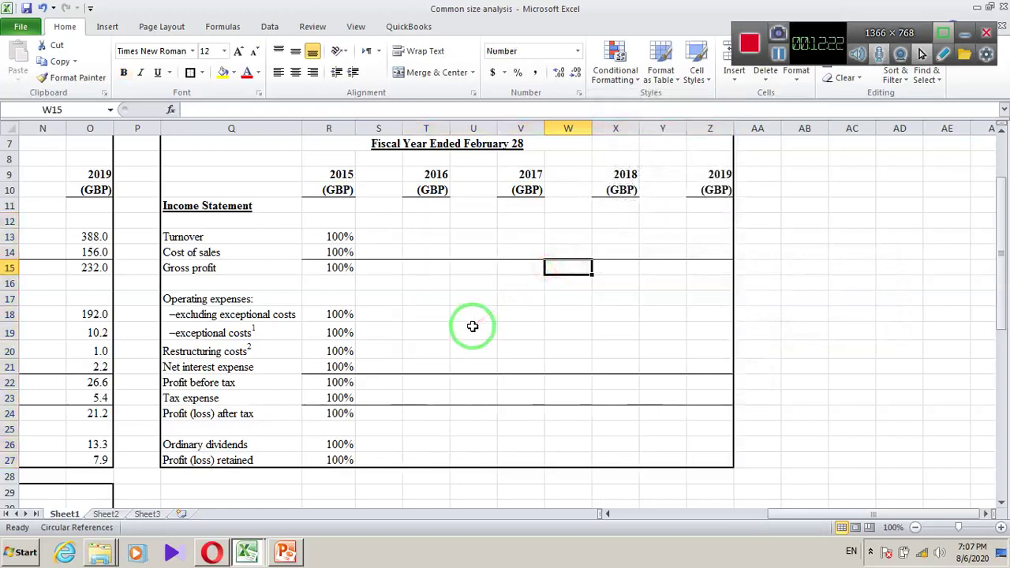
pyautogui.click(348, 298)
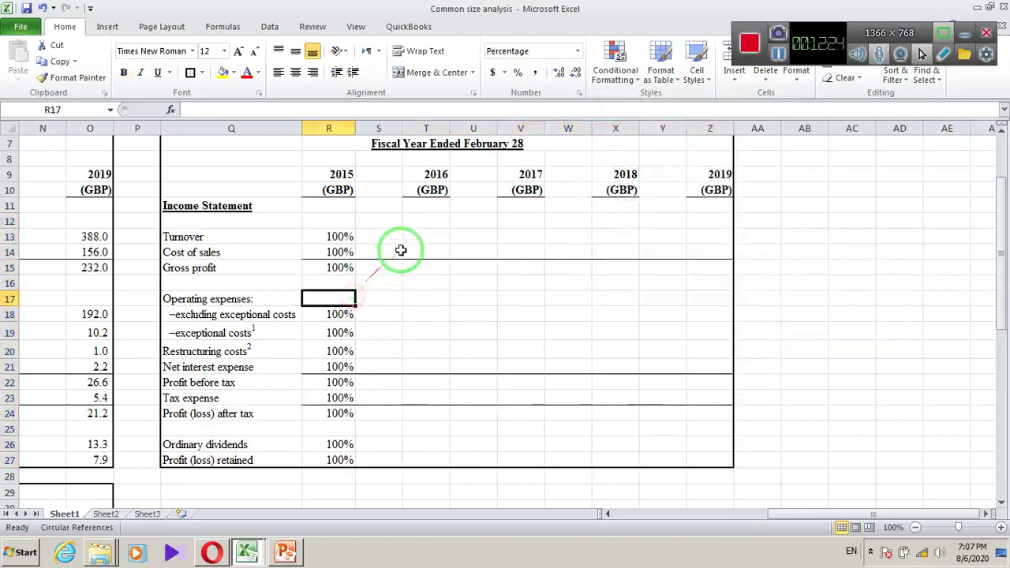
# Calculate 2016 turnover relative to 2015 in cell T13 with the formula =(I13/G13)*100
pyautogui.click(421, 237)
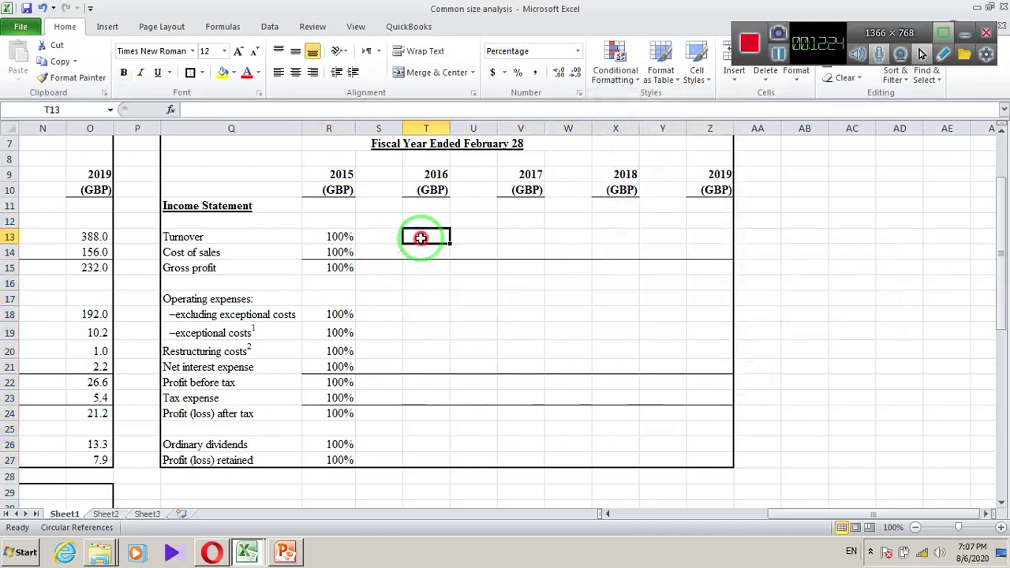
pyautogui.click(332, 237)
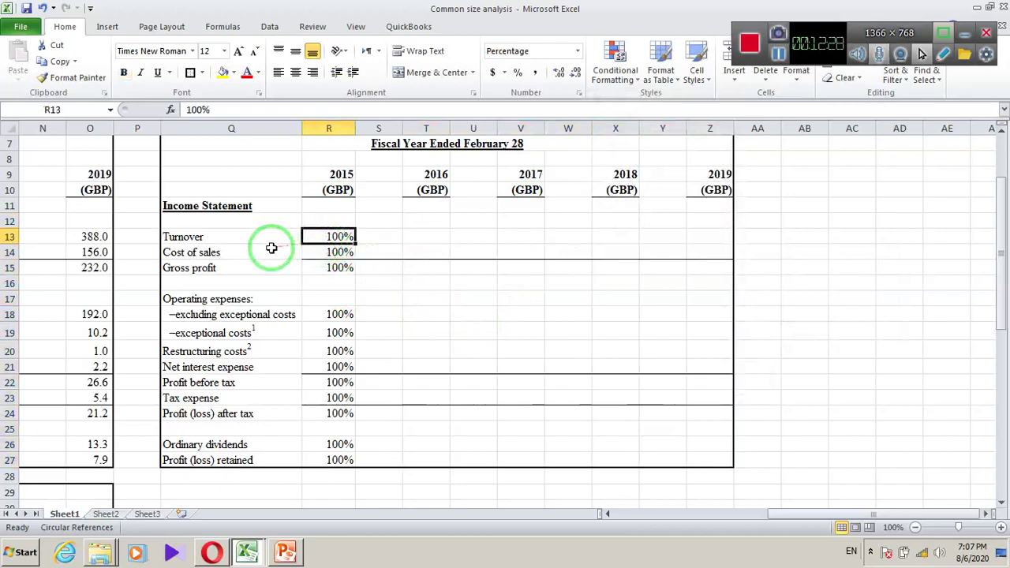
pyautogui.click(429, 236)
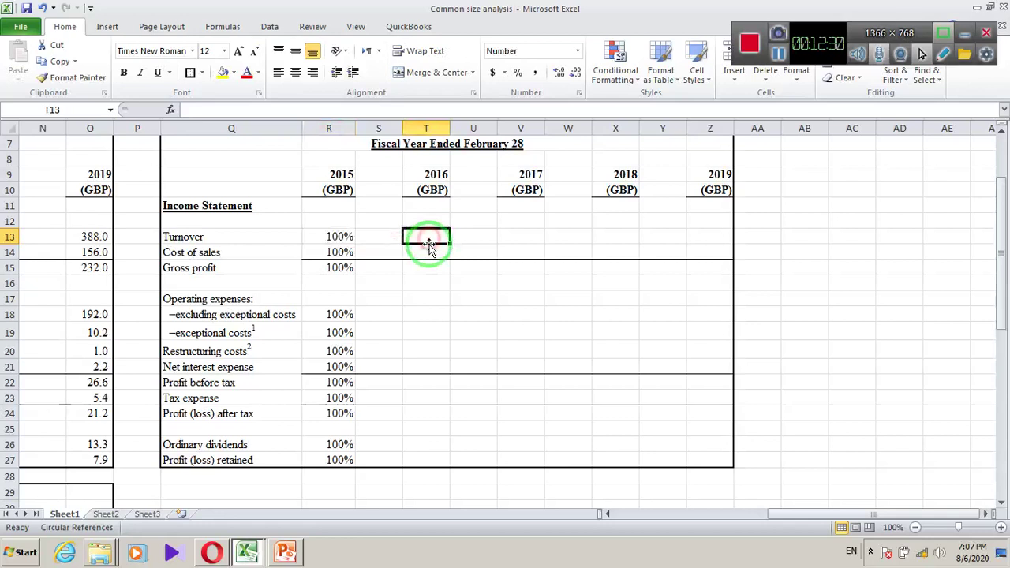
pyautogui.moveTo(610, 515); pyautogui.dragTo(610, 514)
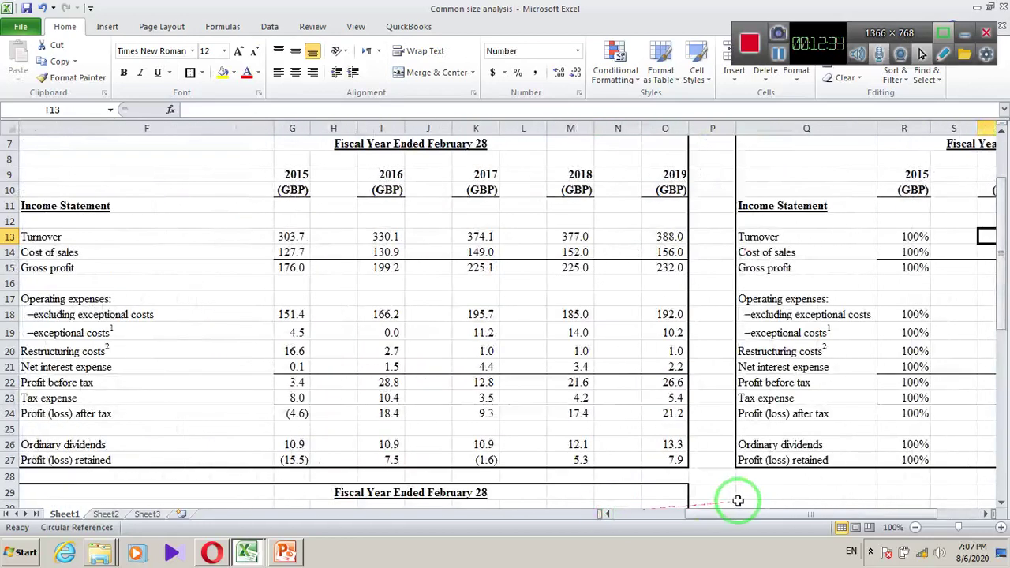
pyautogui.click(984, 514)
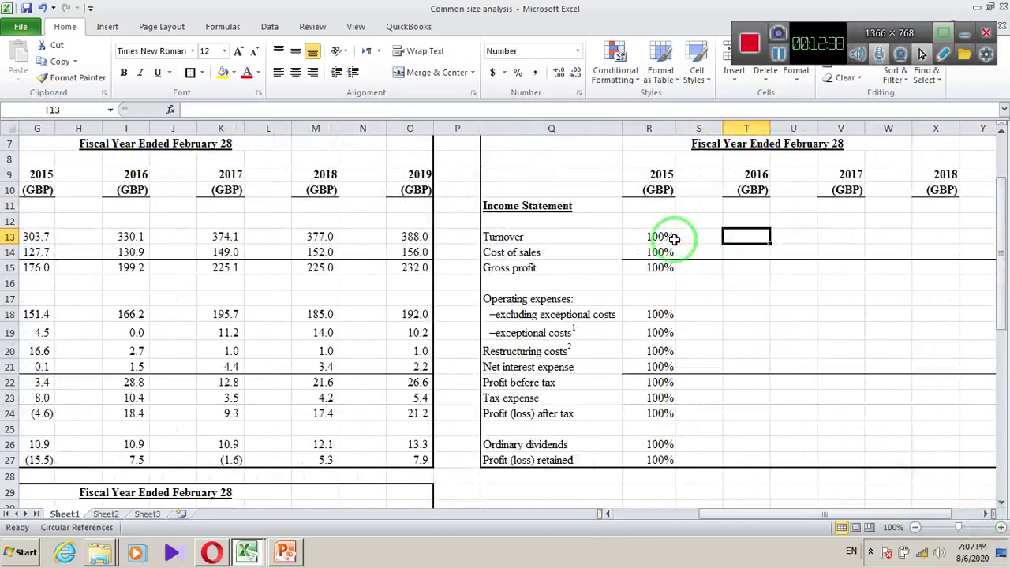
pyautogui.write('=(')
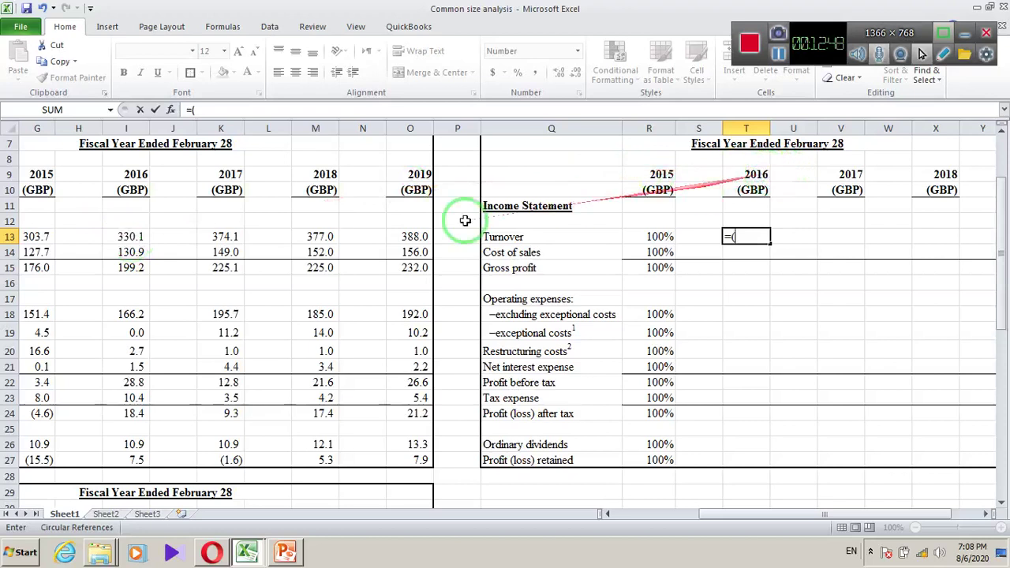
pyautogui.click(125, 235)
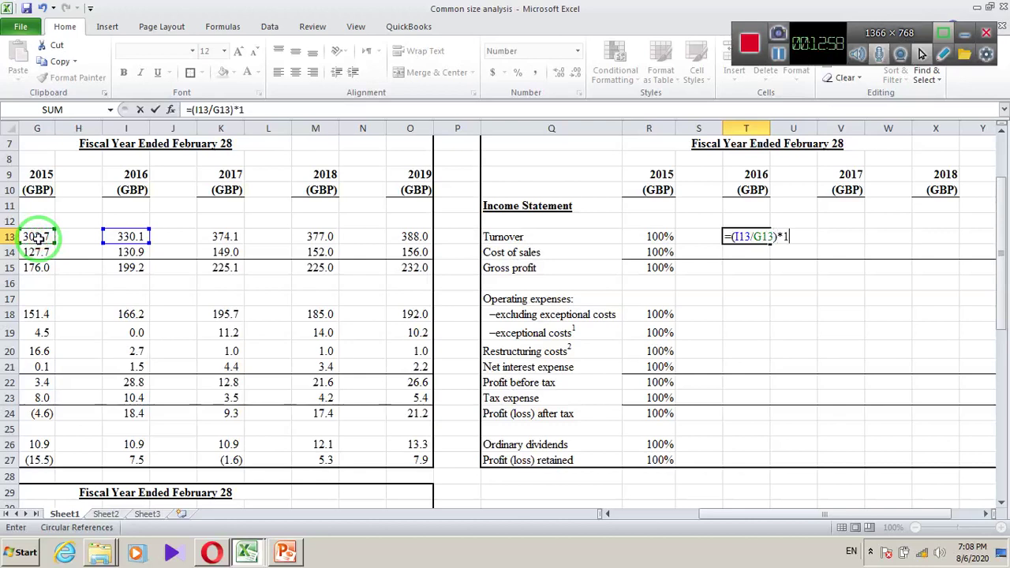
pyautogui.press('Return')
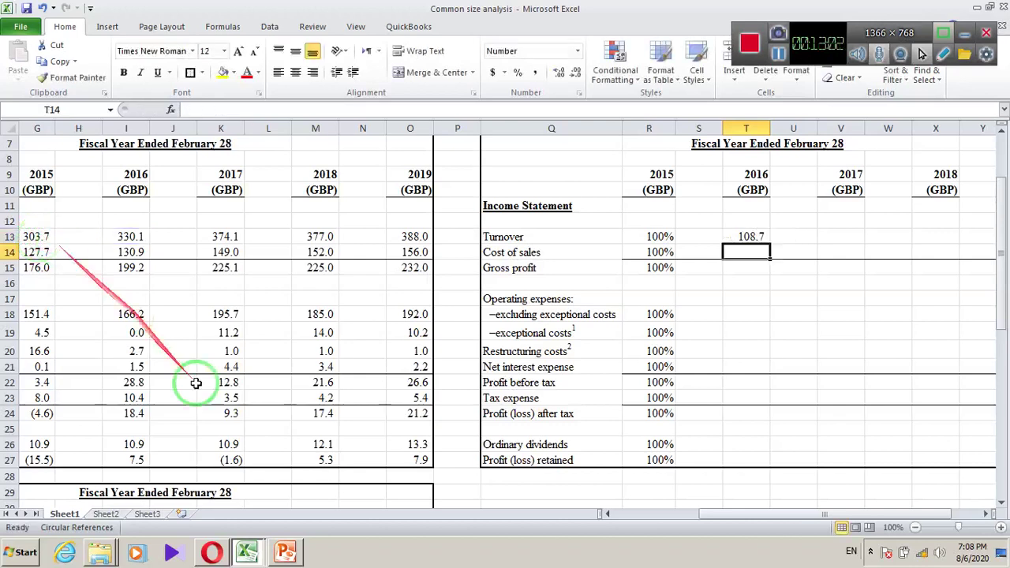
# Apply the percentage format to the 2016 turnover figure in the horizontal common size statement
pyautogui.click(608, 514)
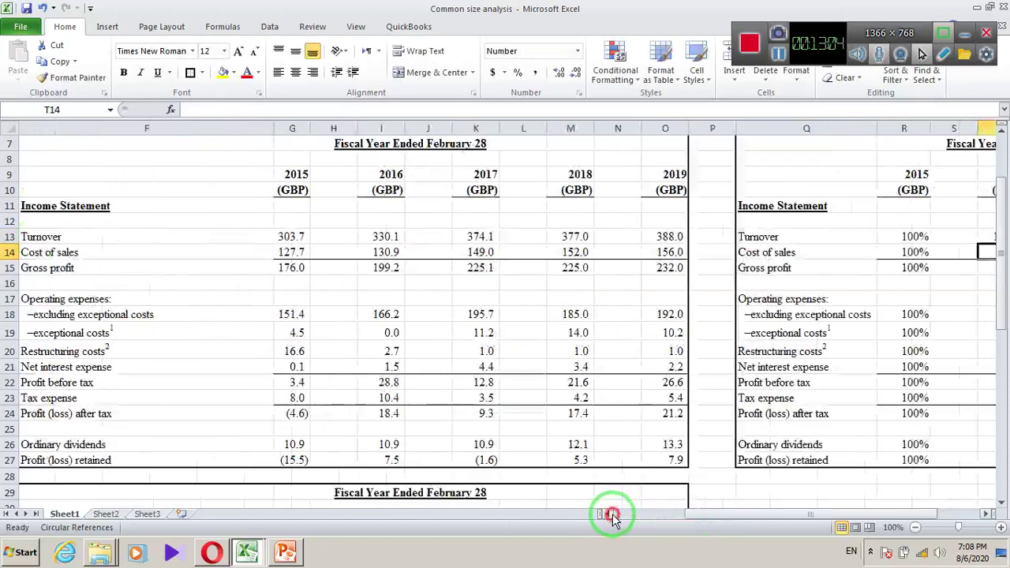
pyautogui.click(988, 514)
pyautogui.click(988, 514)
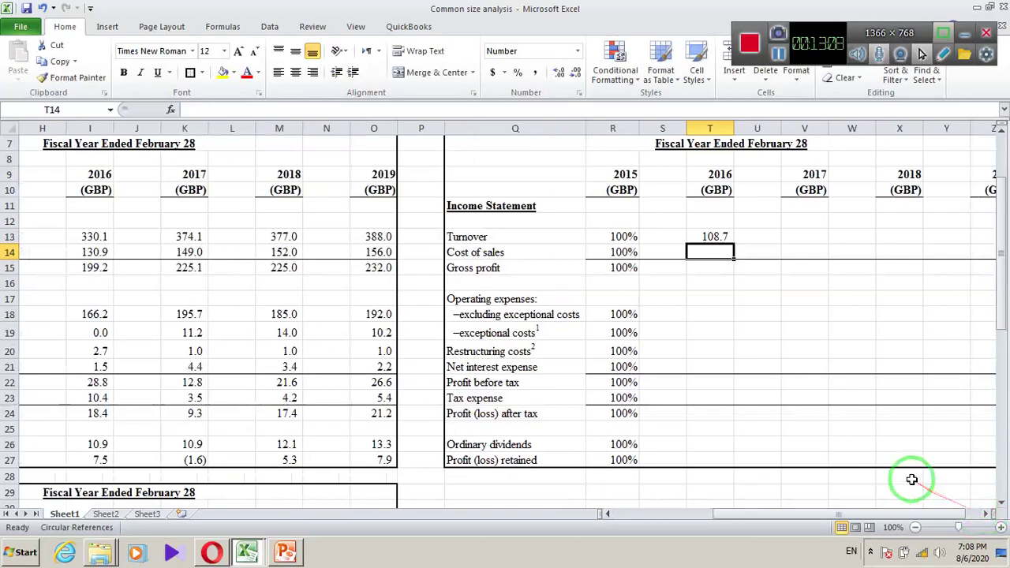
pyautogui.click(722, 238)
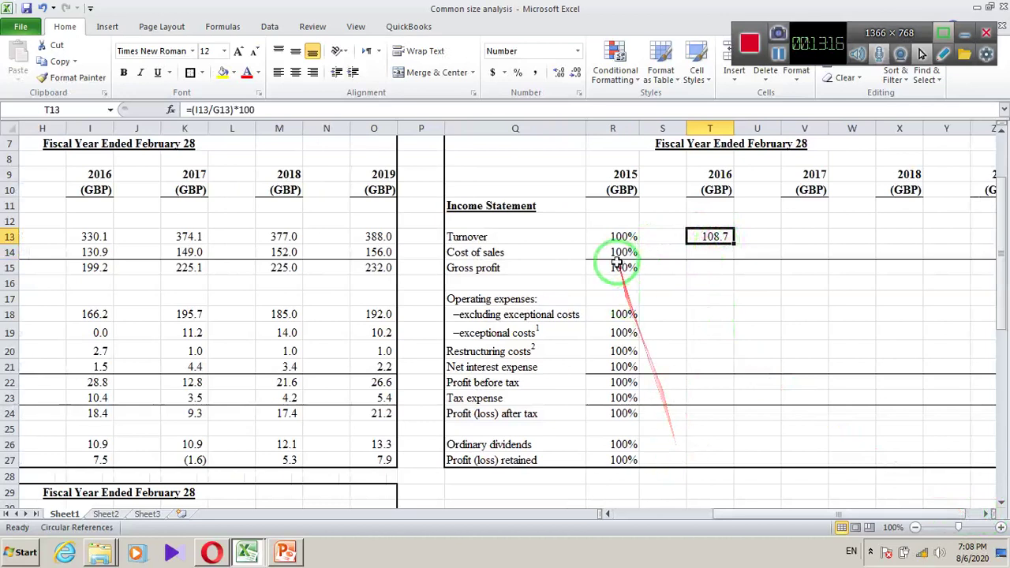
pyautogui.click(518, 72)
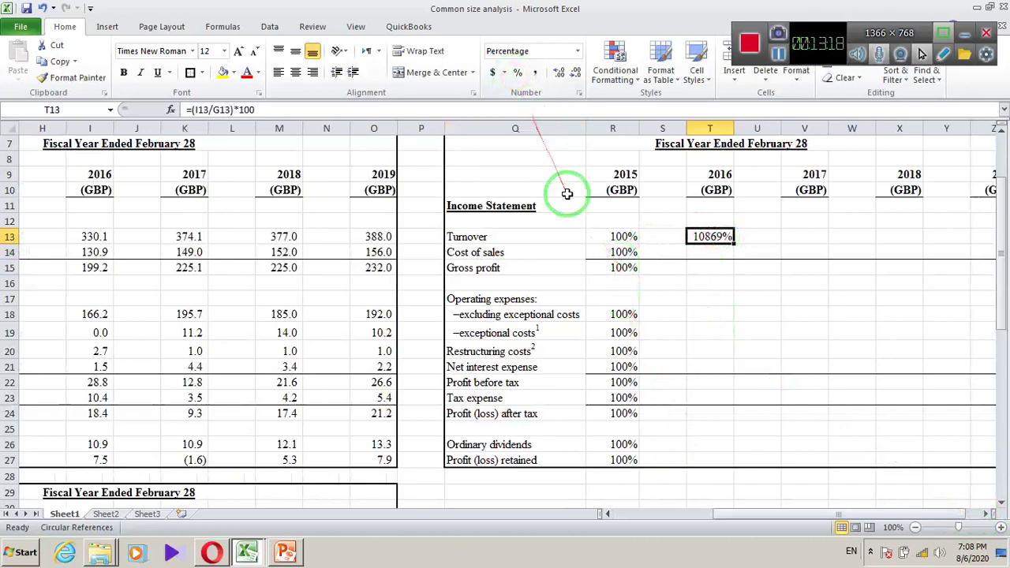
# Re-enter =(I13/G13)*100 for 2016 turnover in the percentage-formatted cell T13
pyautogui.write('=')
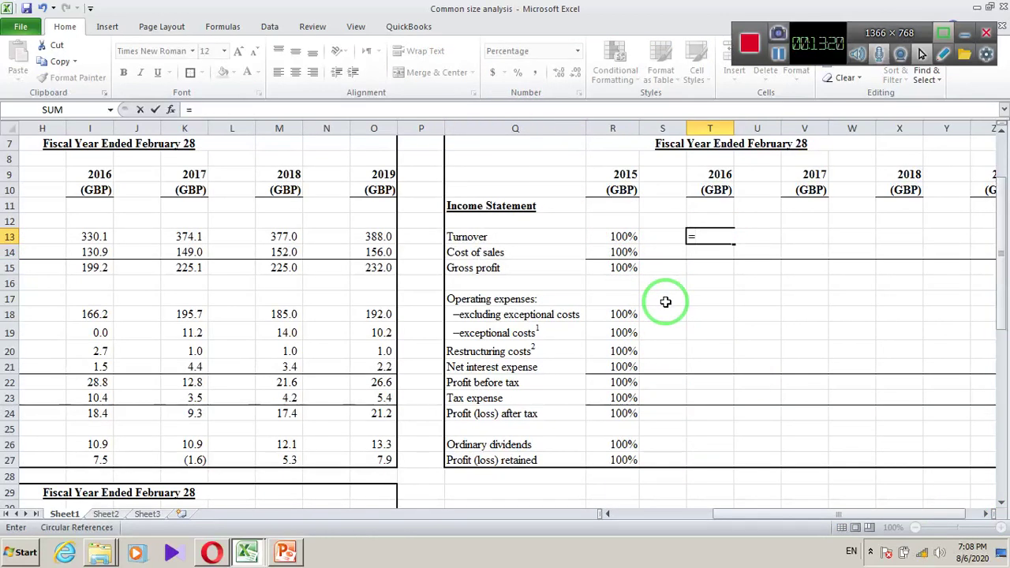
pyautogui.click(185, 236)
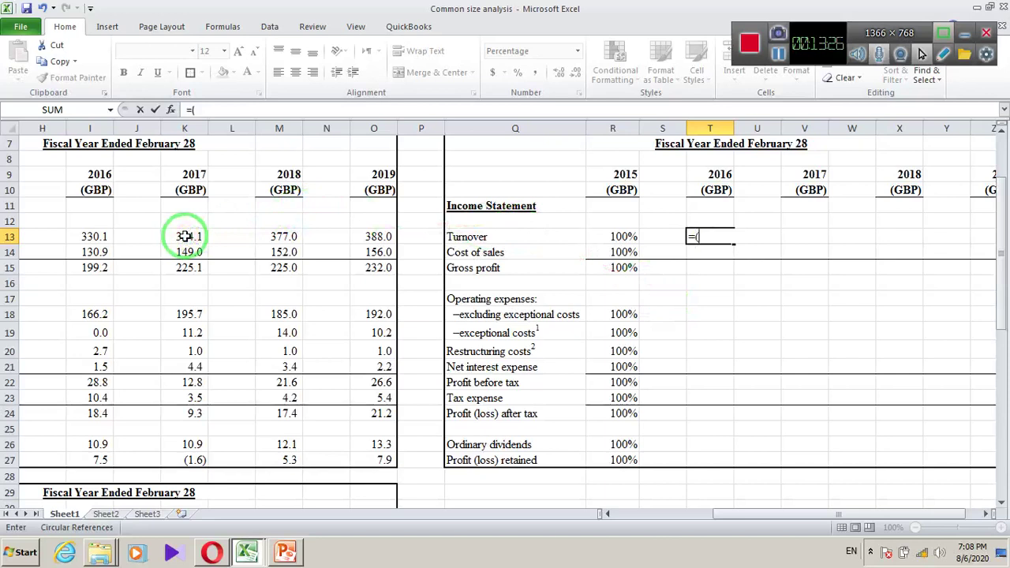
pyautogui.write('(')
pyautogui.click(85, 238)
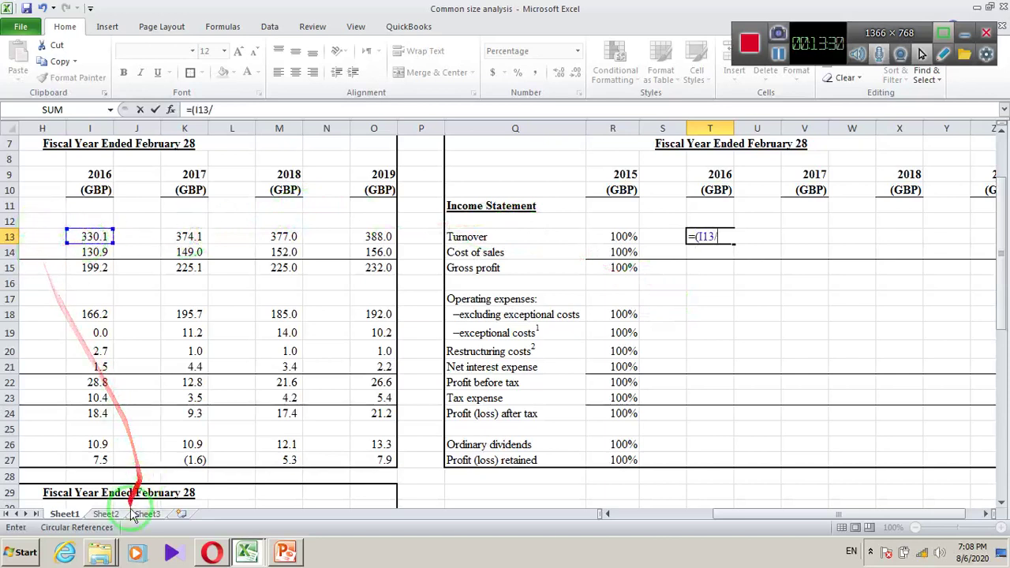
pyautogui.click(608, 513)
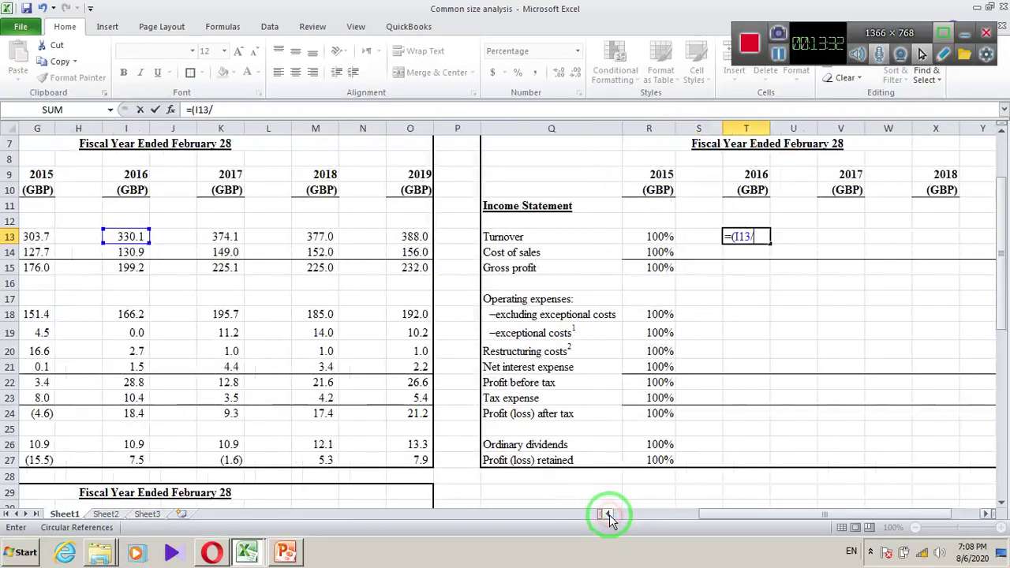
pyautogui.click(35, 237)
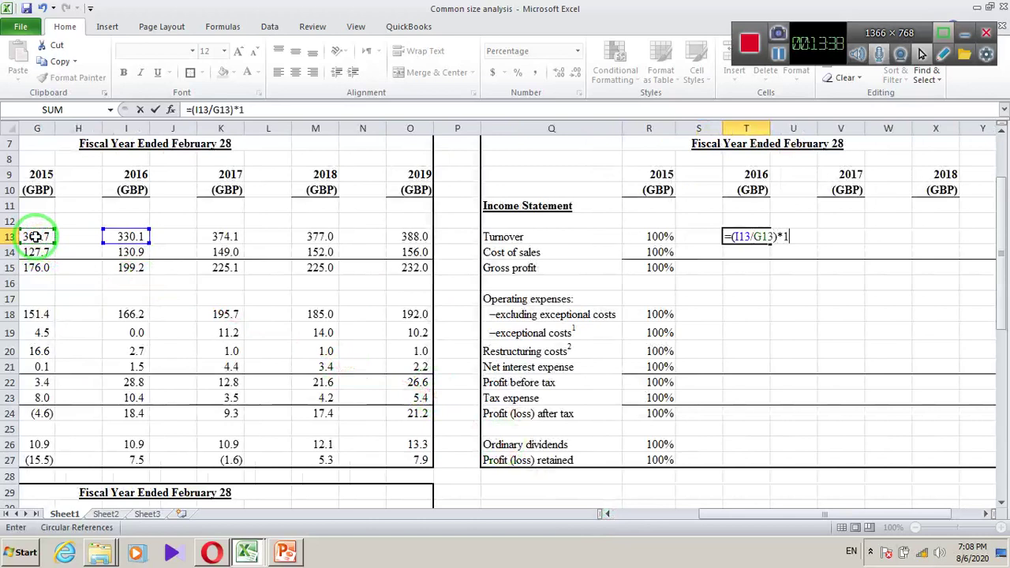
pyautogui.press('Return')
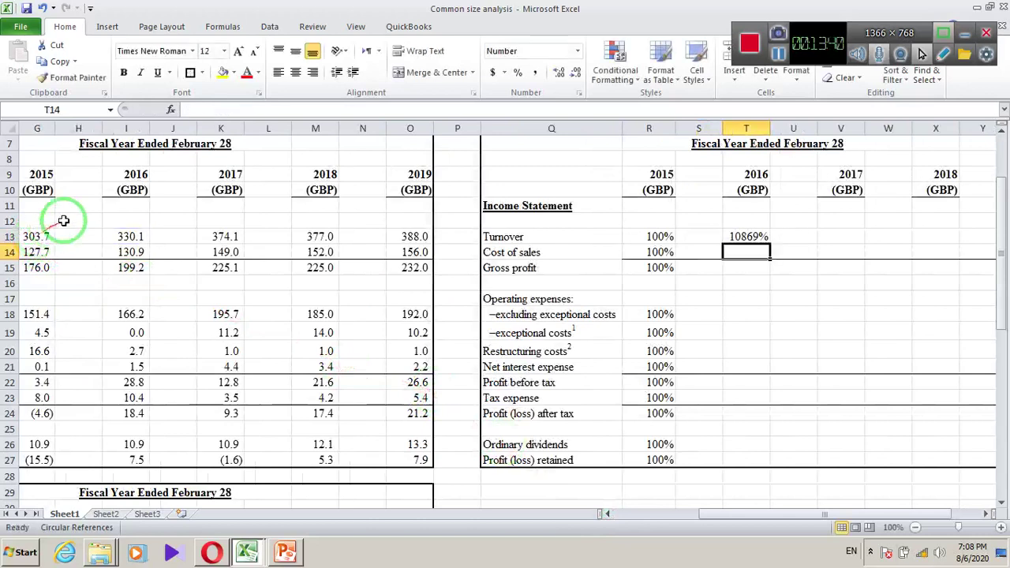
# Remove the *100 multiplier from the 2016 turnover formula, leaving =(I13/G13), and show the percentage to one decimal place
pyautogui.click(748, 236)
pyautogui.doubleClick(750, 236)
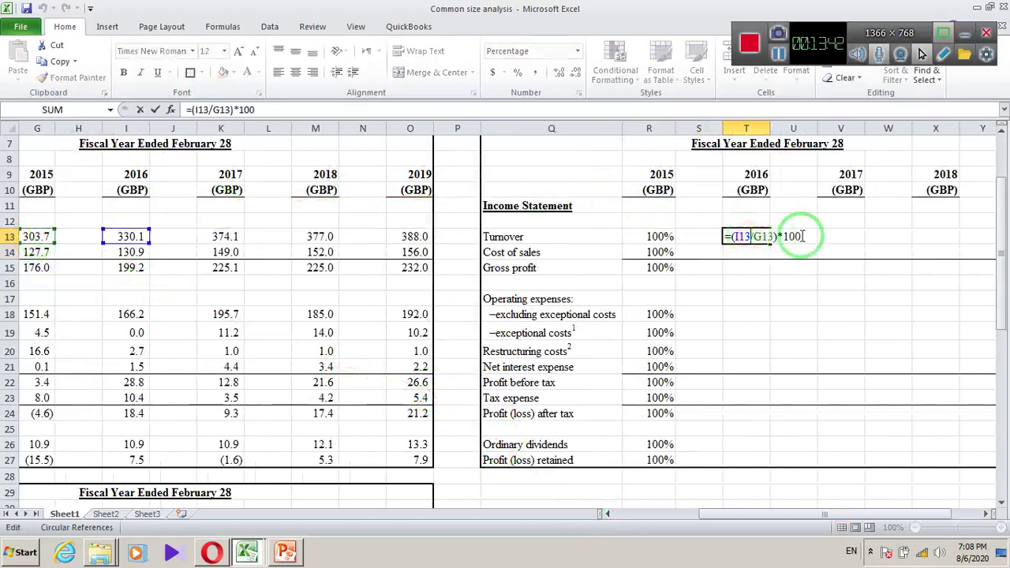
pyautogui.moveTo(803, 235); pyautogui.dragTo(778, 236)
pyautogui.press('Return')
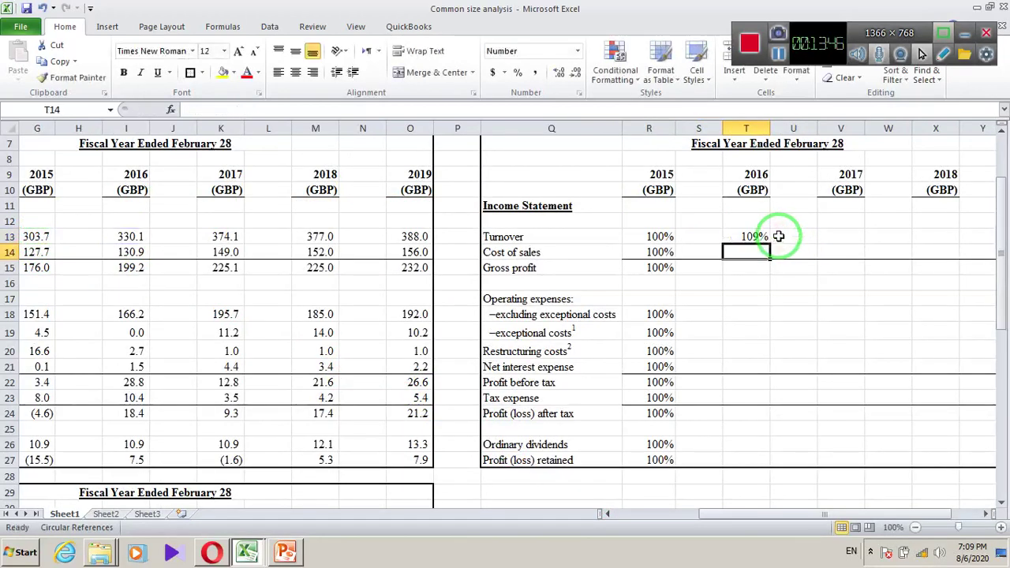
pyautogui.click(752, 237)
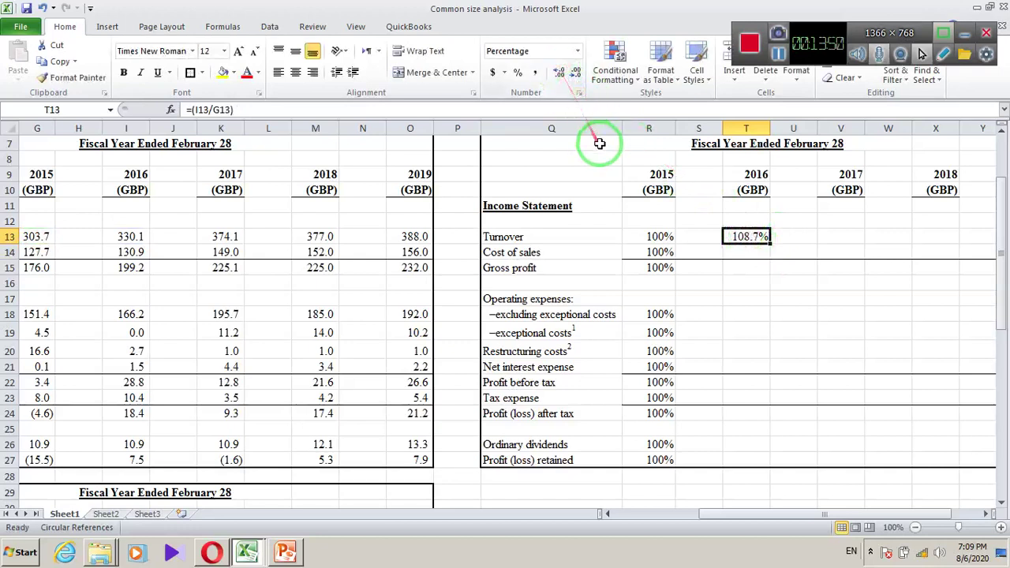
# Reset the 2016 turnover percentage to no decimals, and change its number format to General
pyautogui.click(705, 297)
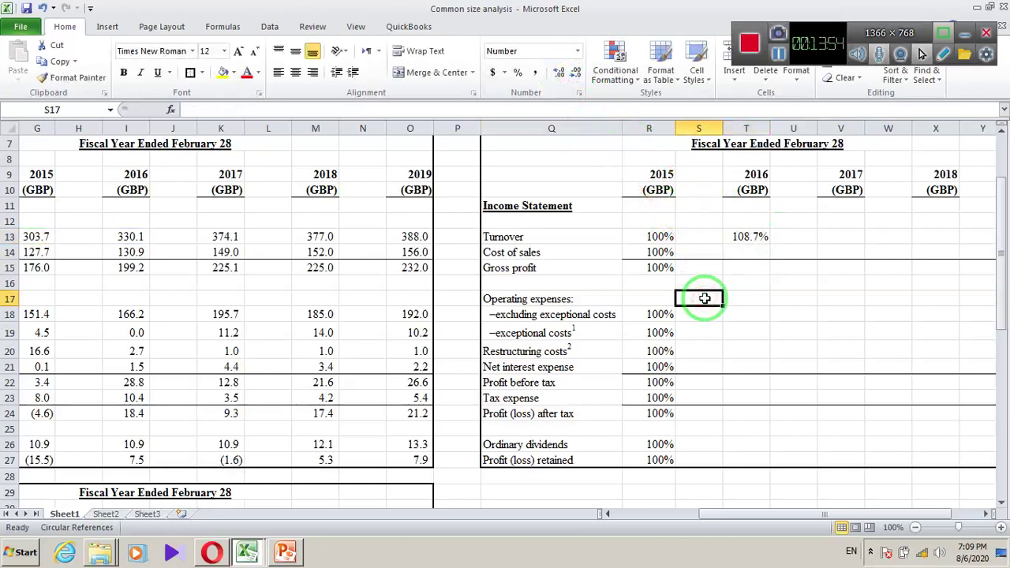
pyautogui.click(741, 239)
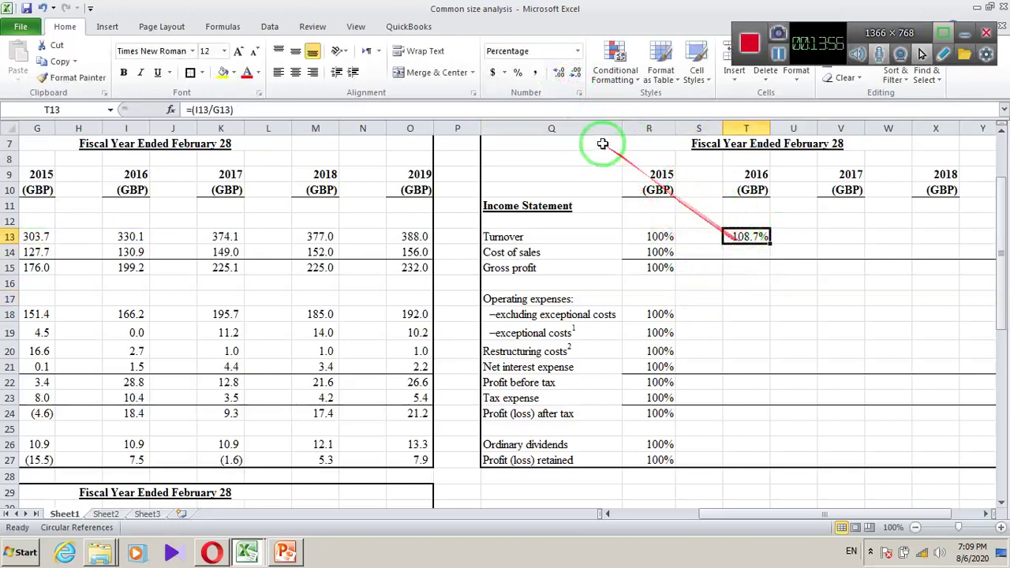
pyautogui.click(517, 74)
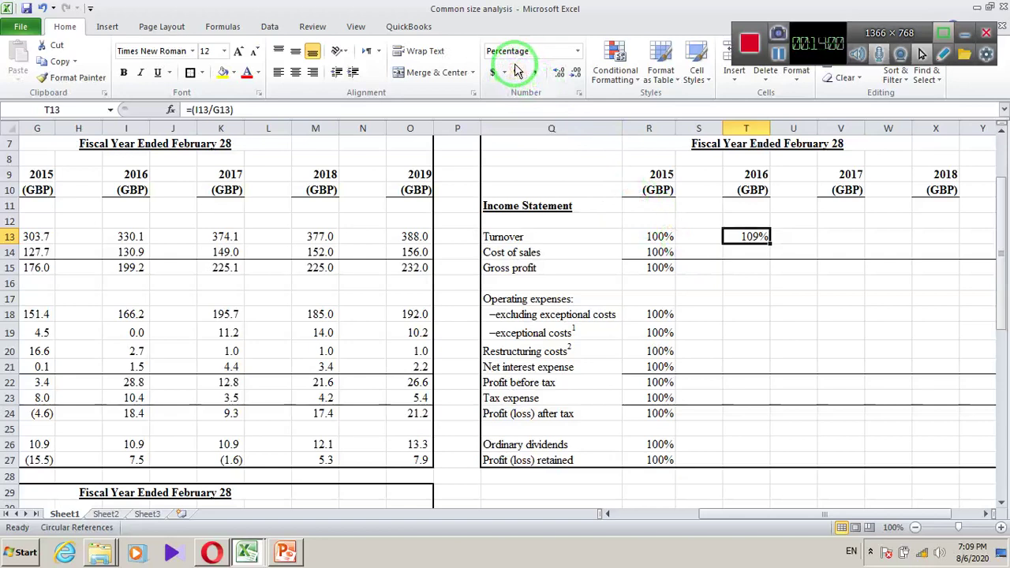
pyautogui.click(572, 52)
pyautogui.click(577, 50)
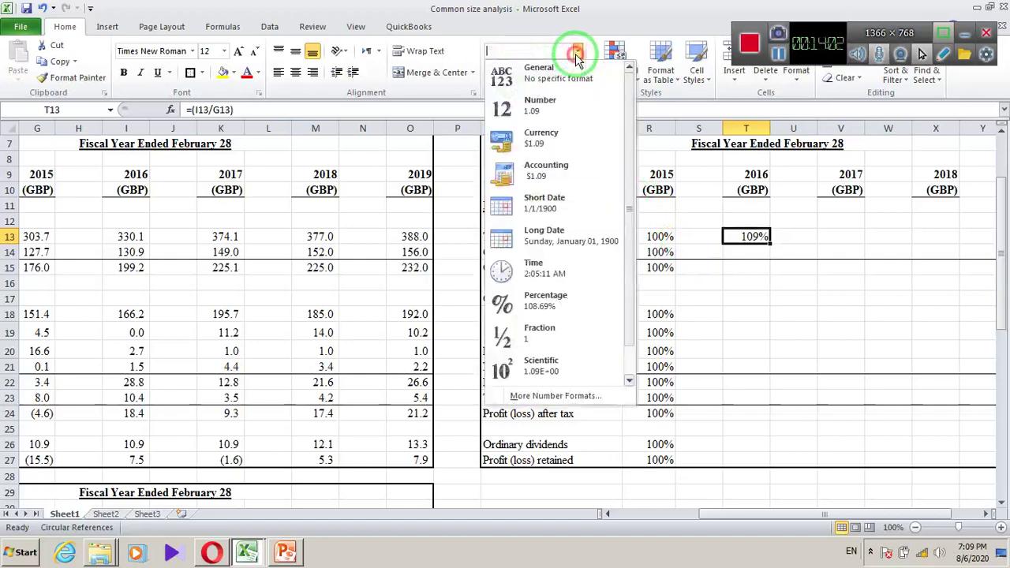
pyautogui.click(580, 70)
pyautogui.click(758, 284)
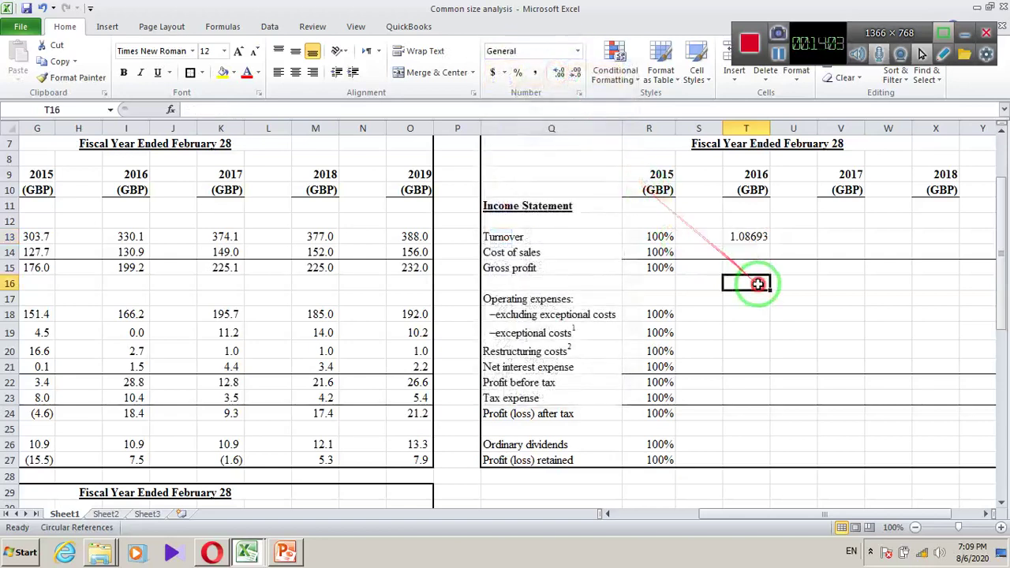
# Replace the 2016 turnover formula in T13 with =(I13/G13)*100 and reduce the display to one decimal place
pyautogui.click(750, 237)
pyautogui.write('=(I13/G13)*100')
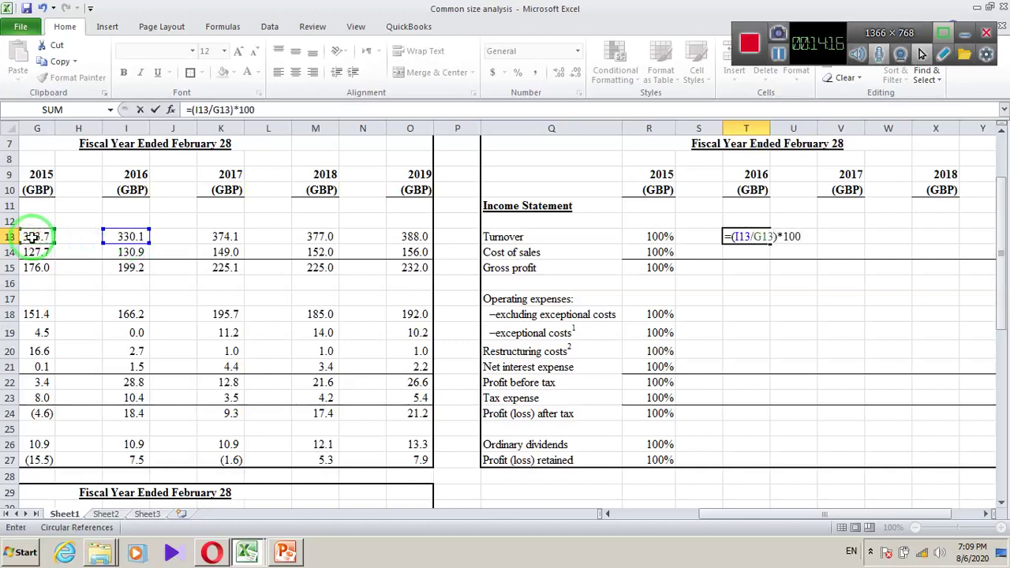
pyautogui.press('Return')
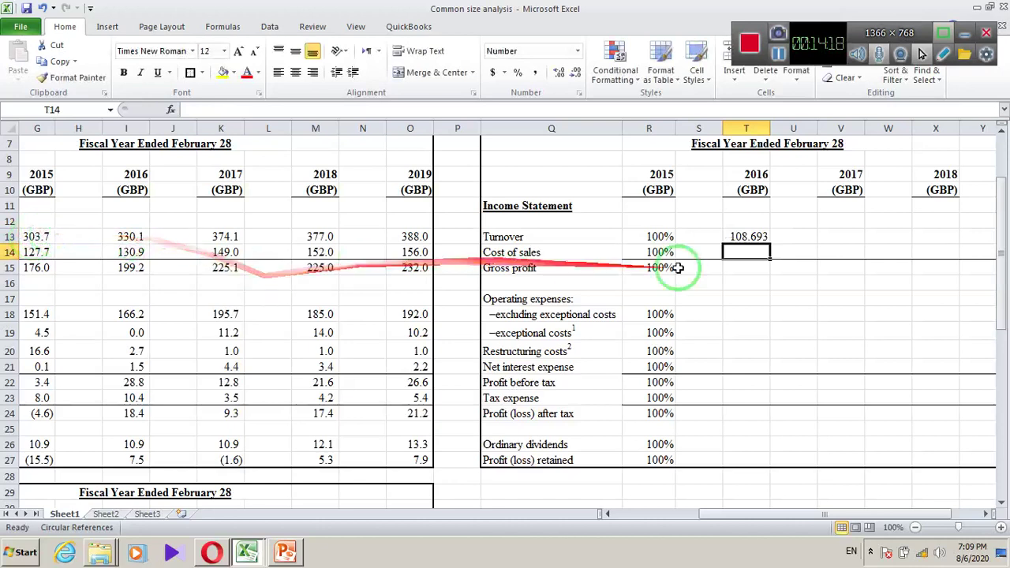
pyautogui.click(734, 237)
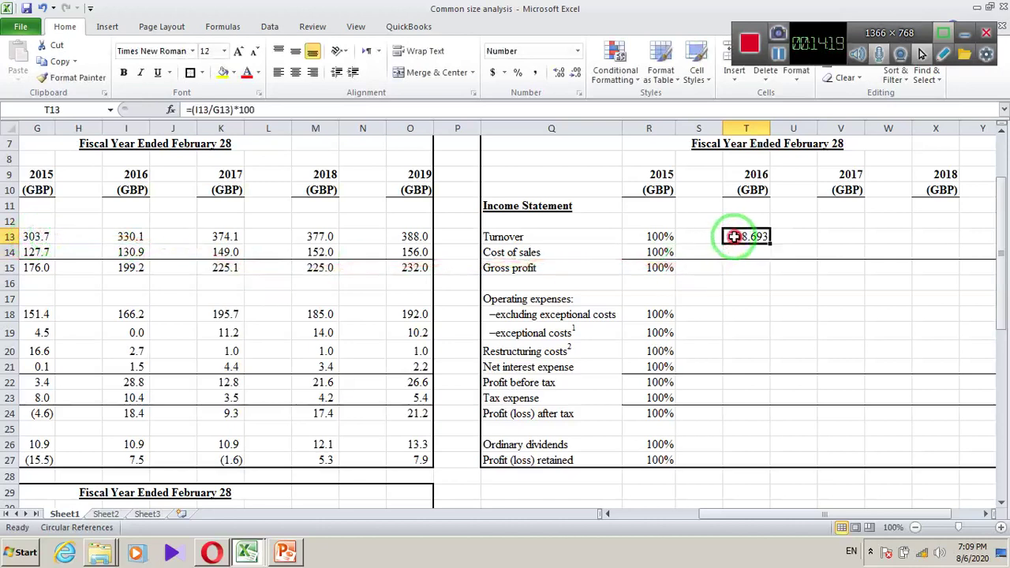
pyautogui.click(577, 73)
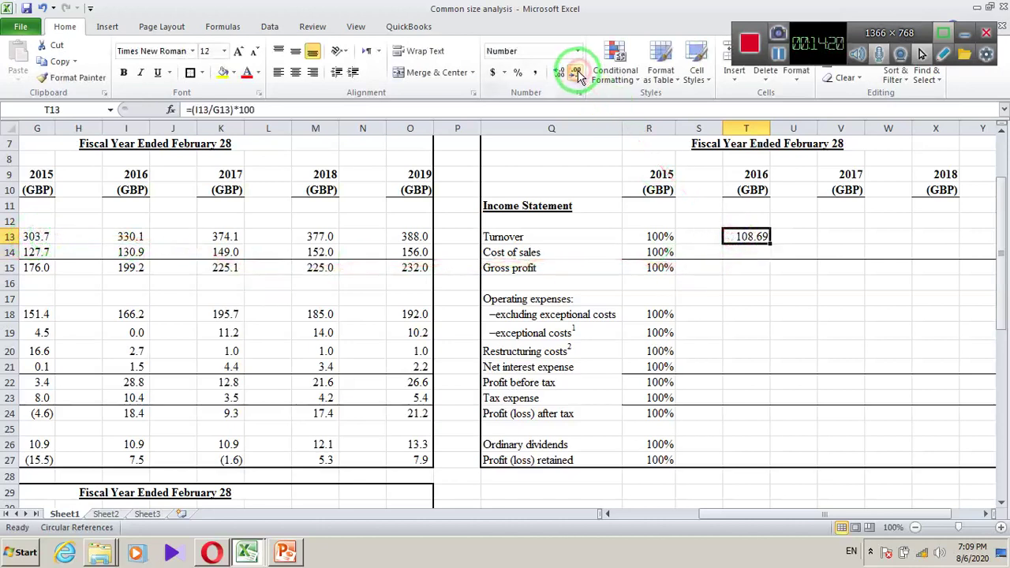
pyautogui.click(739, 284)
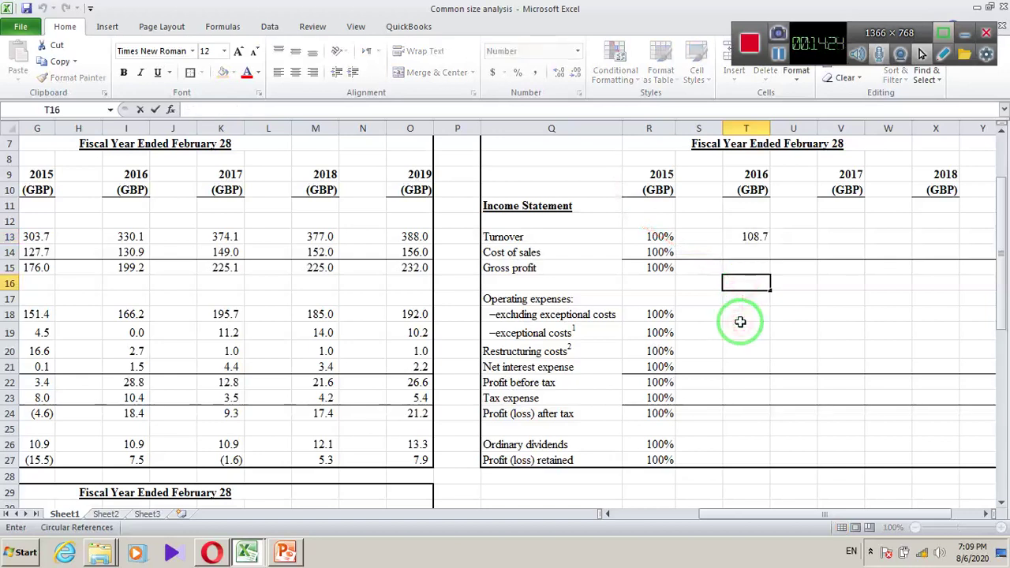
# Open the Windows Calculator and divide the 2016 turnover, 330.1, by the 2015 turnover, 303.7
pyautogui.click(24, 553)
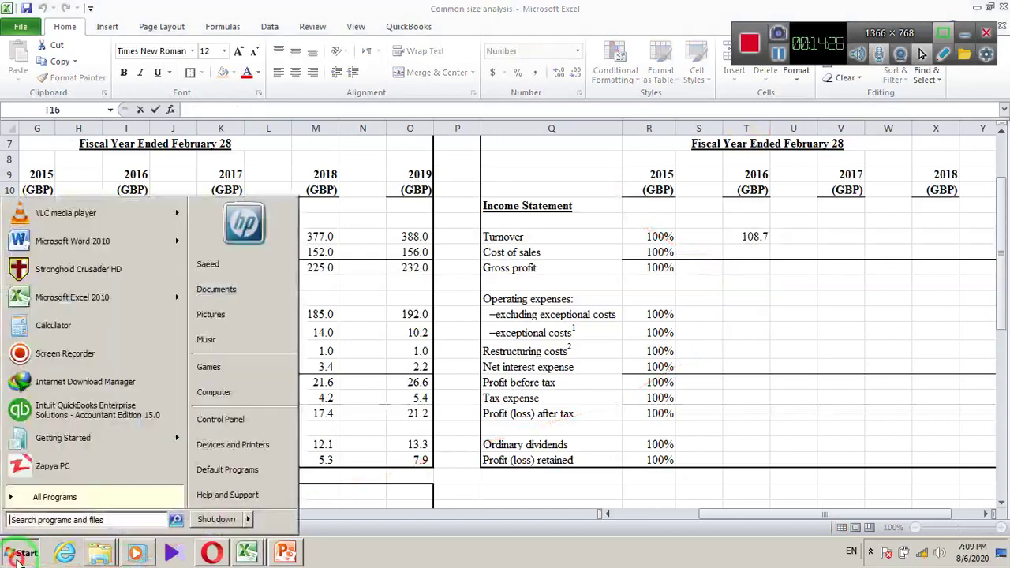
pyautogui.click(40, 325)
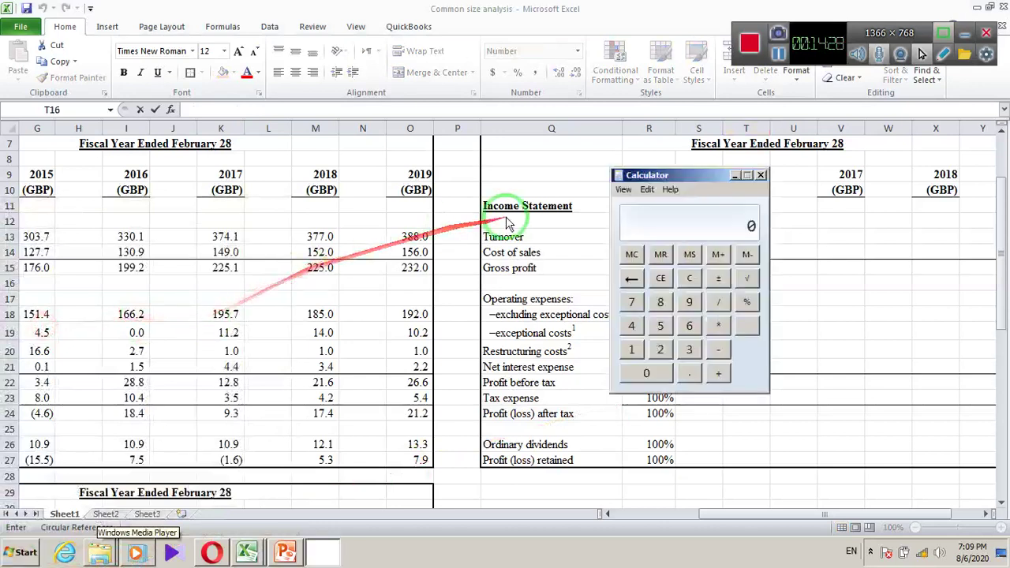
pyautogui.moveTo(637, 176); pyautogui.dragTo(609, 163)
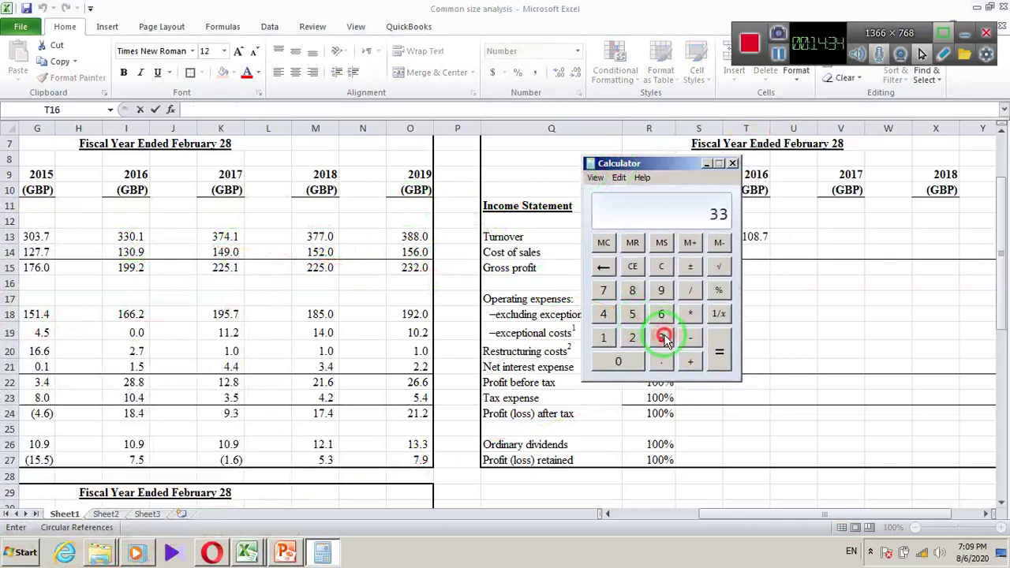
pyautogui.click(634, 361)
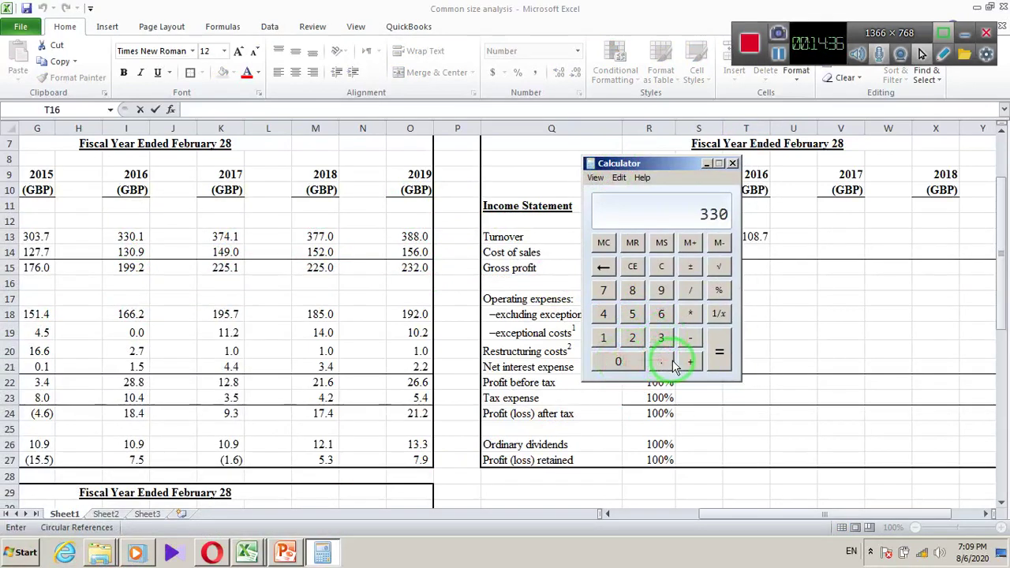
pyautogui.click(662, 362)
pyautogui.click(603, 338)
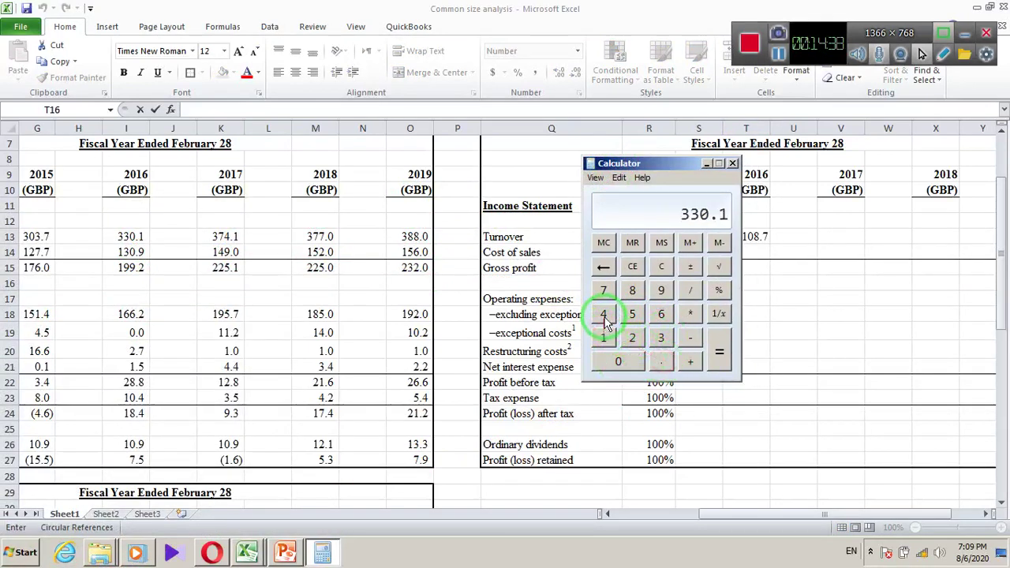
pyautogui.click(689, 291)
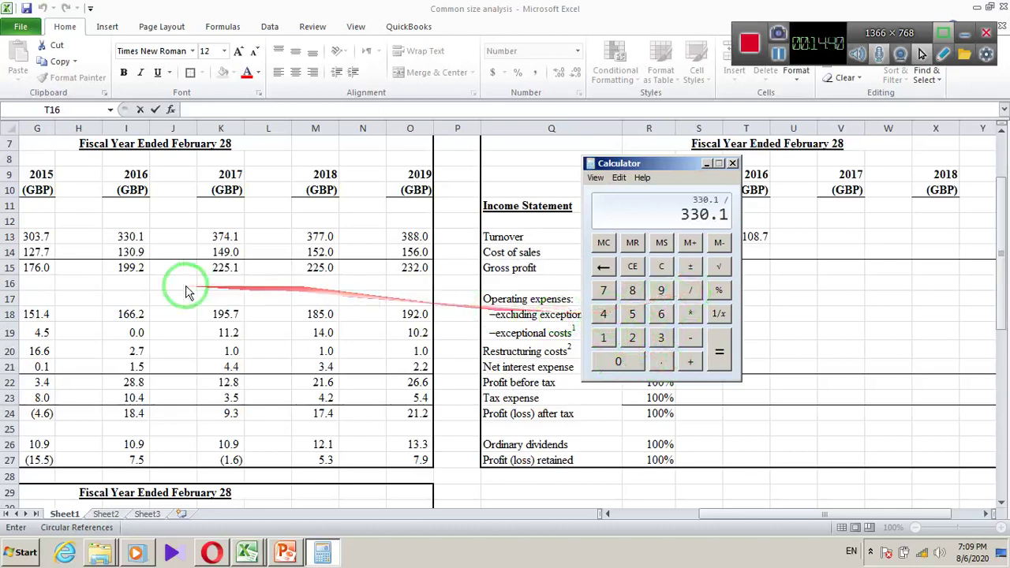
pyautogui.click(661, 338)
pyautogui.click(627, 364)
pyautogui.click(662, 338)
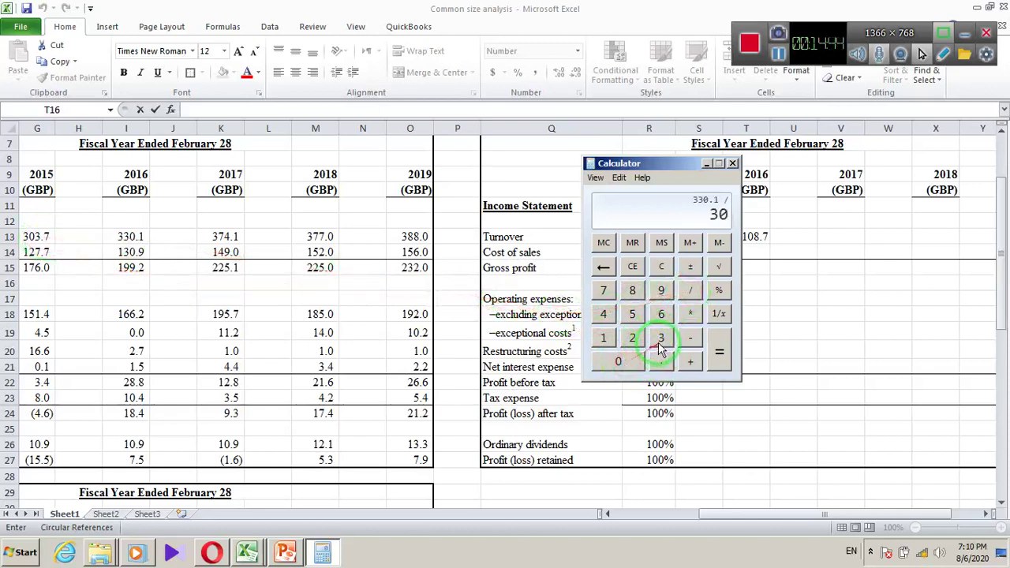
pyautogui.click(660, 363)
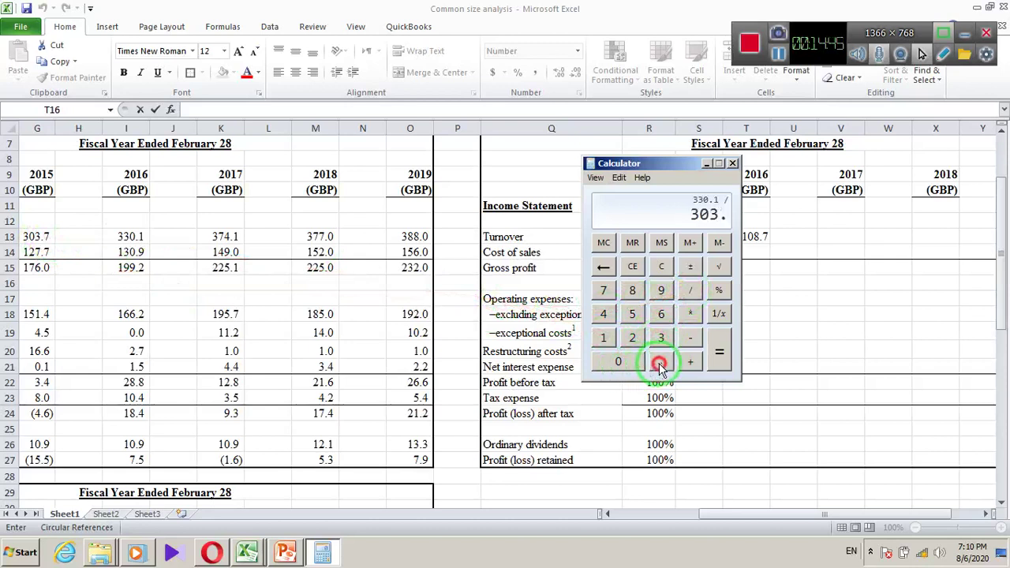
pyautogui.click(604, 289)
pyautogui.click(719, 348)
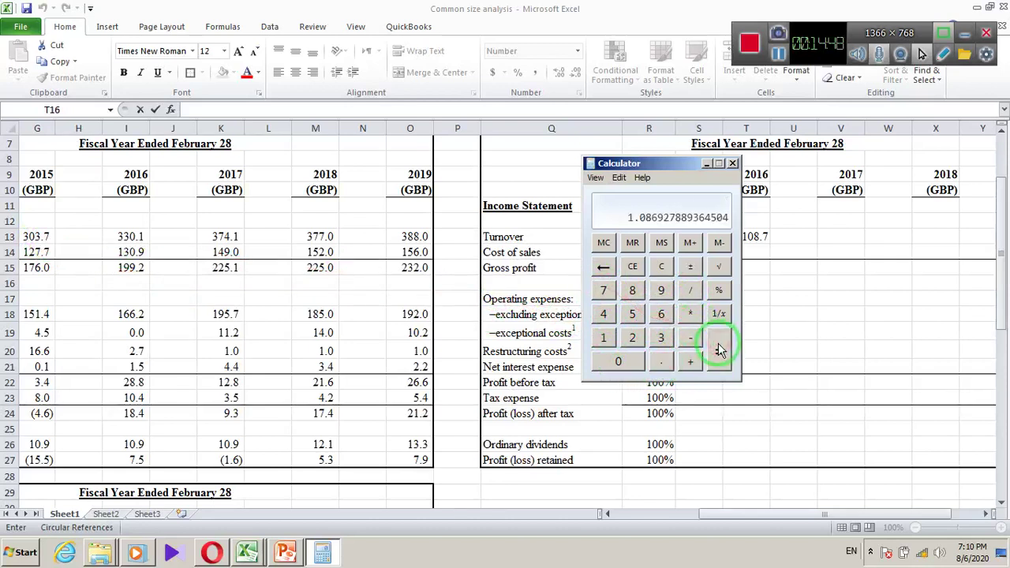
# Multiply the quotient by 100, compare it with the 2016 turnover figure in the sheet, and close the Calculator
pyautogui.click(690, 314)
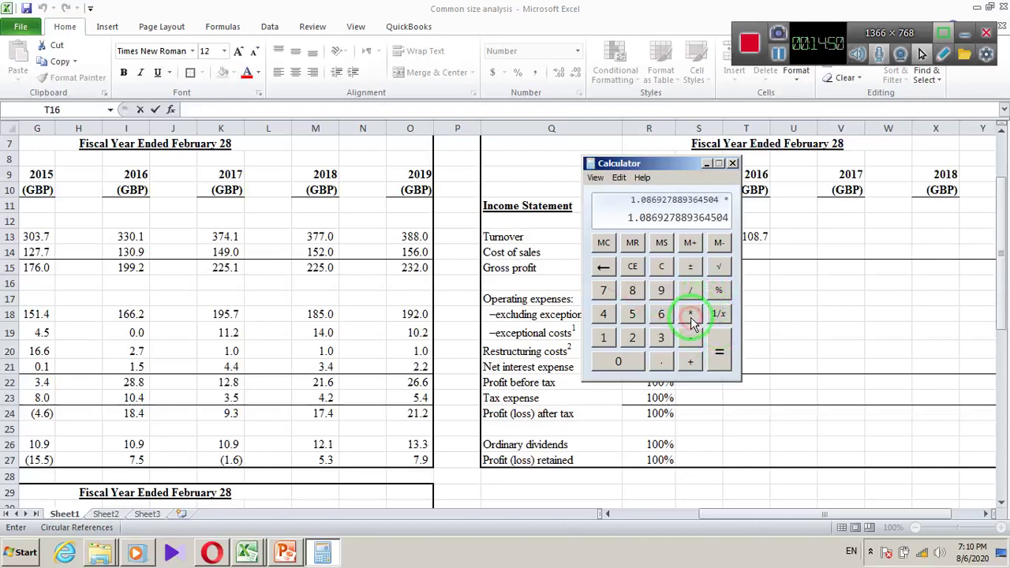
pyautogui.click(603, 337)
pyautogui.click(618, 361)
pyautogui.click(618, 361)
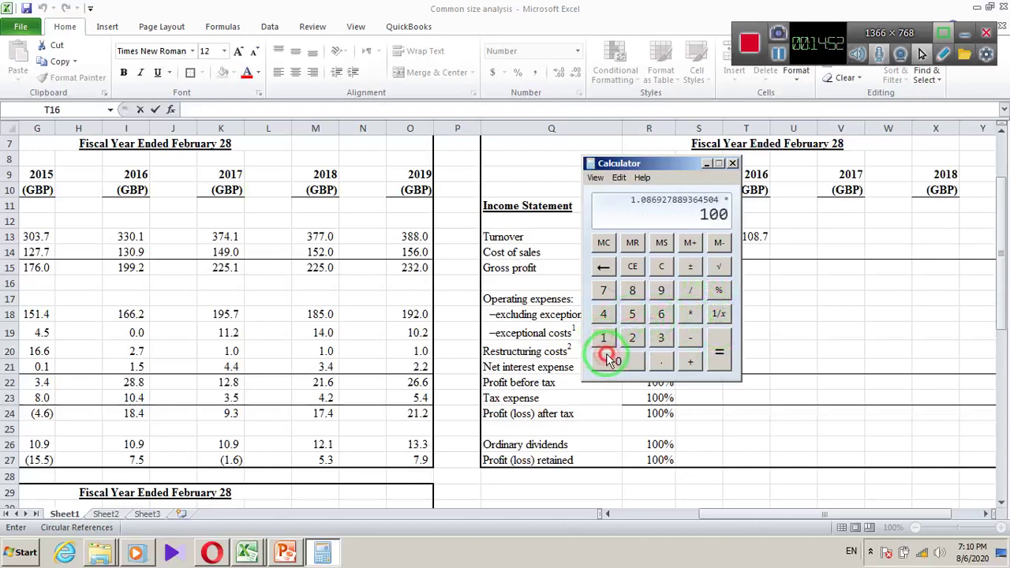
pyautogui.click(714, 347)
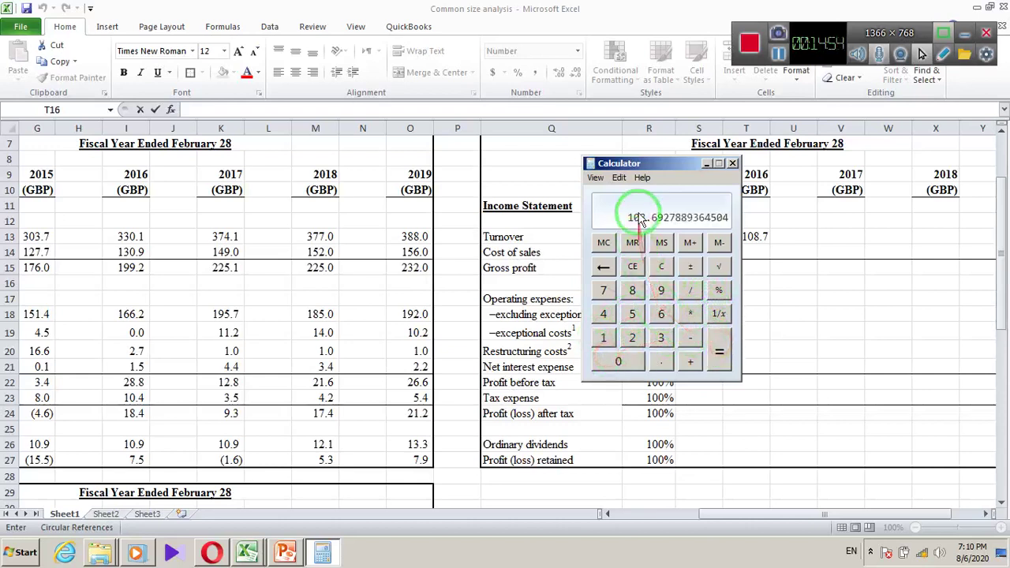
pyautogui.moveTo(667, 163); pyautogui.dragTo(514, 198)
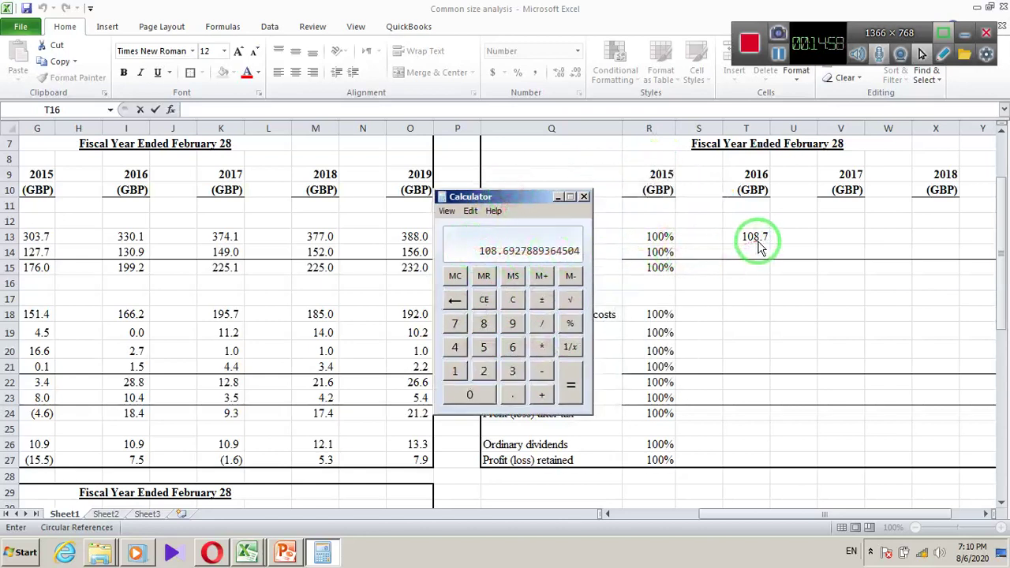
pyautogui.click(584, 197)
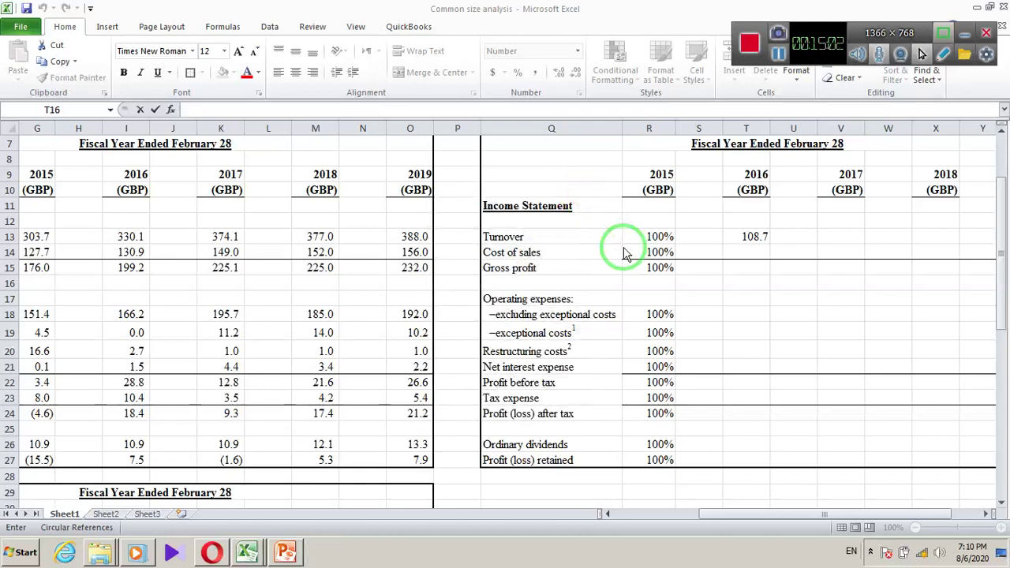
# Enter =(I14/G14)*100 in T14 to compute 2016 cost of sales relative to 2015
pyautogui.click(743, 251)
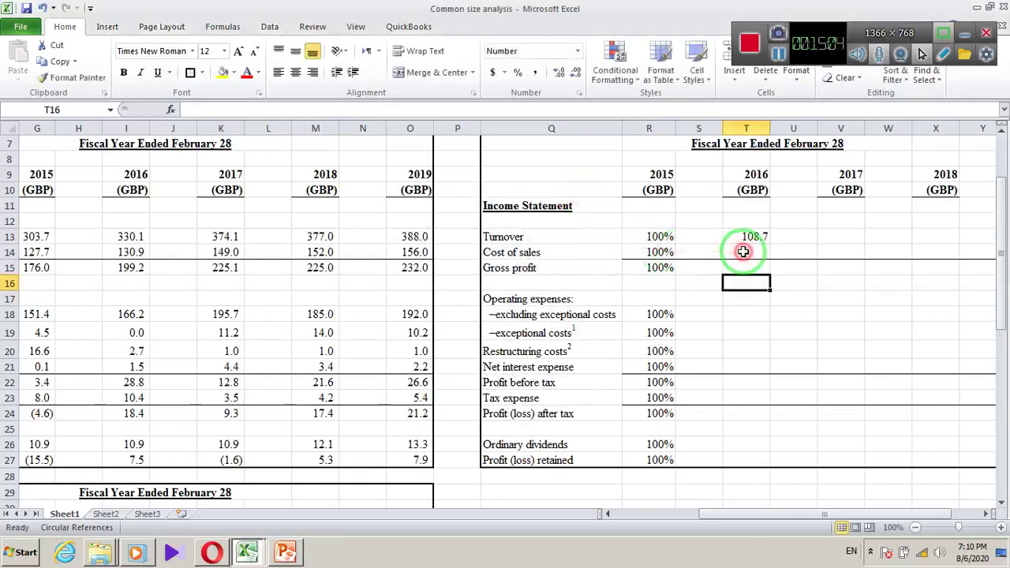
pyautogui.write('=')
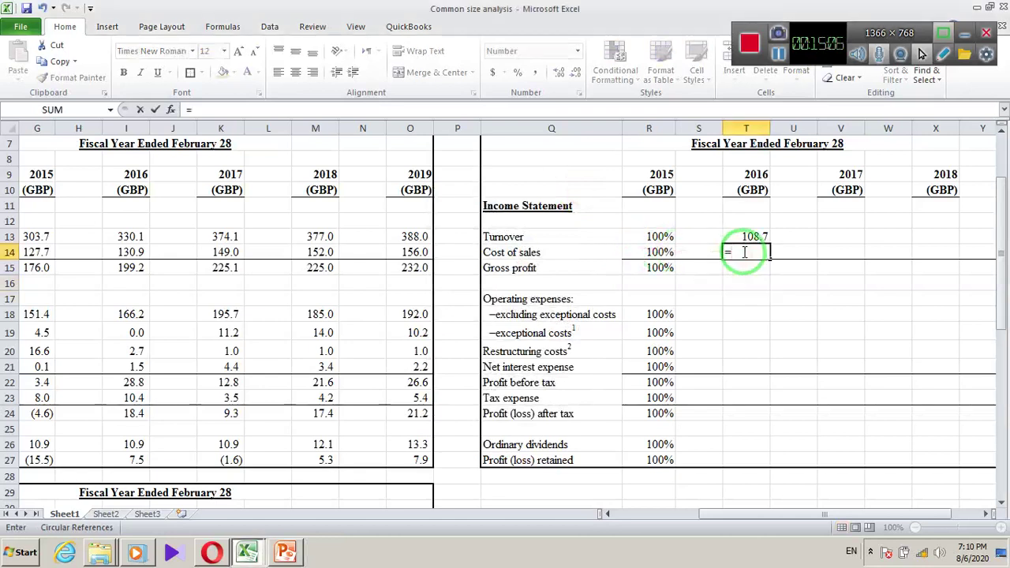
pyautogui.click(133, 253)
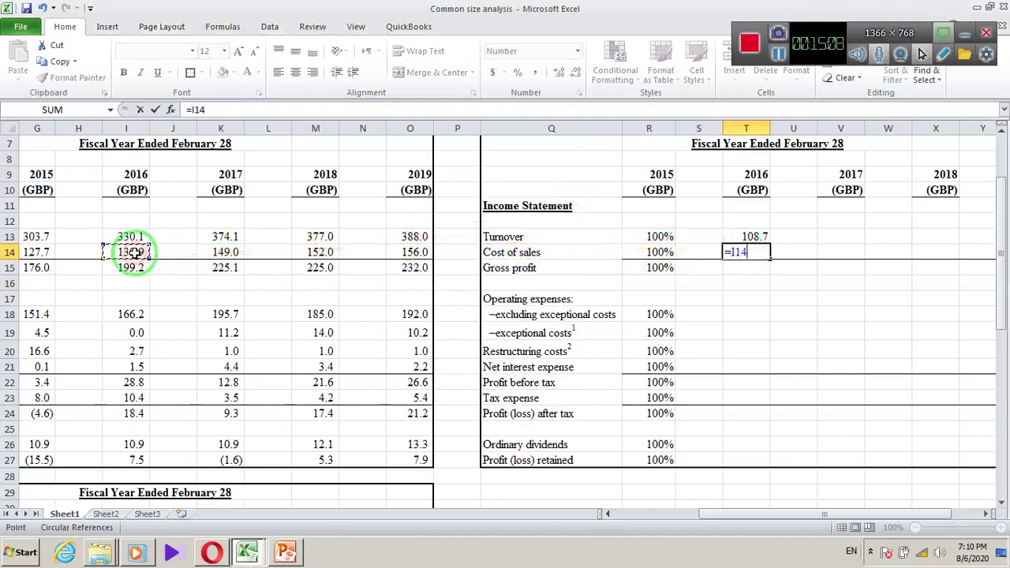
pyautogui.press('BackSpace')
pyautogui.press('BackSpace')
pyautogui.press('BackSpace')
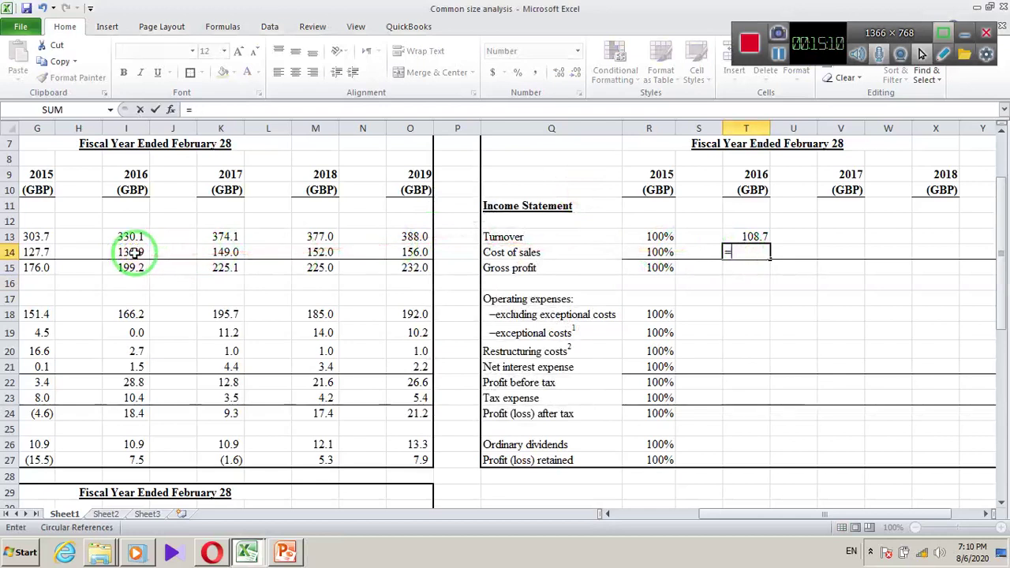
pyautogui.write('(')
pyautogui.click(134, 253)
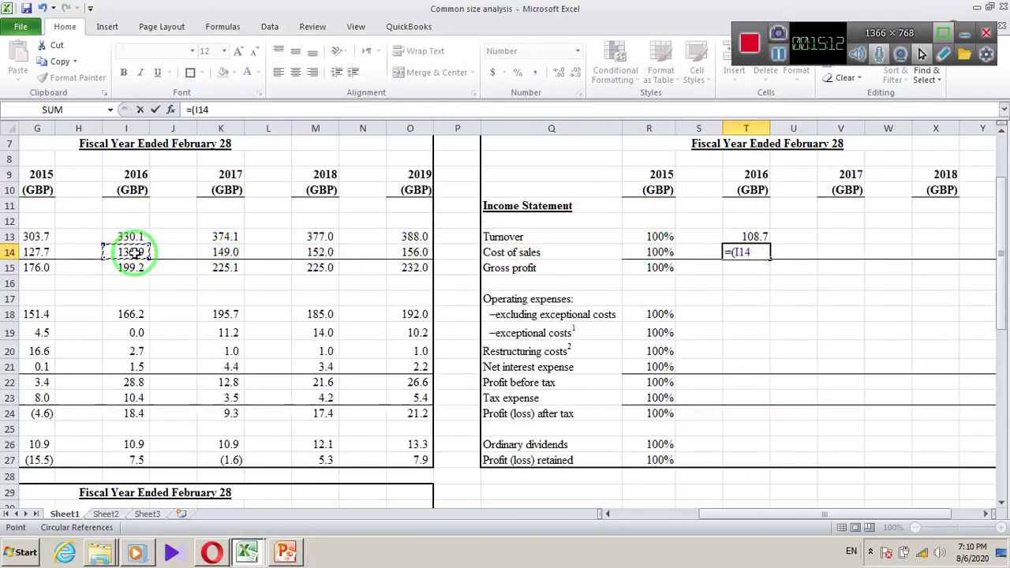
pyautogui.write('/')
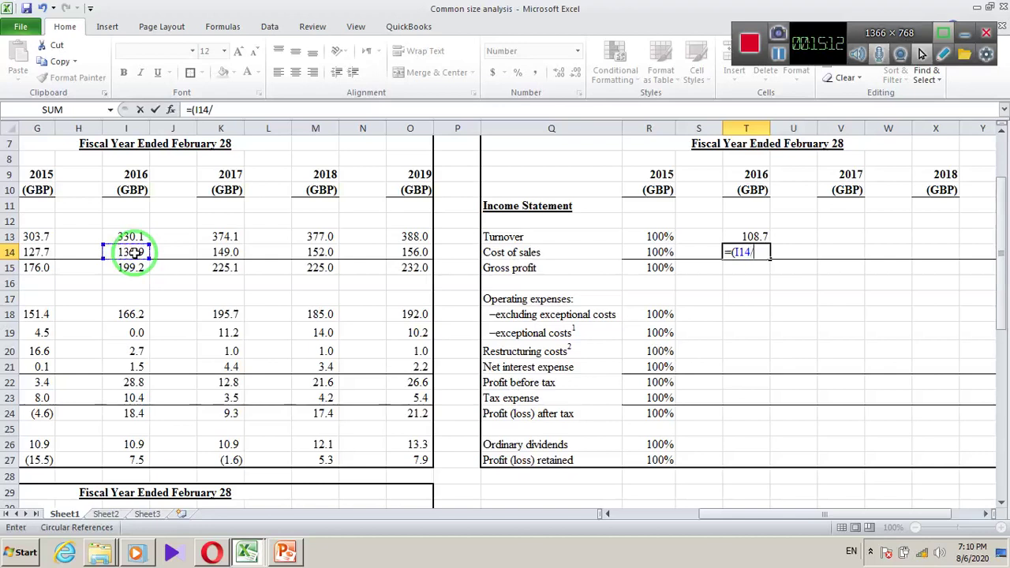
pyautogui.click(36, 253)
pyautogui.write(')*100')
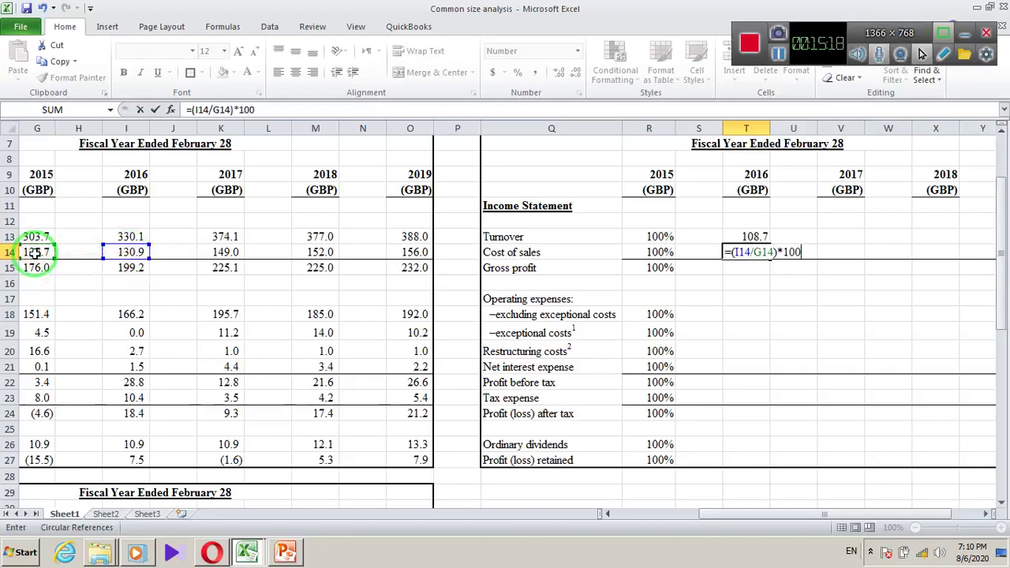
pyautogui.press('Return')
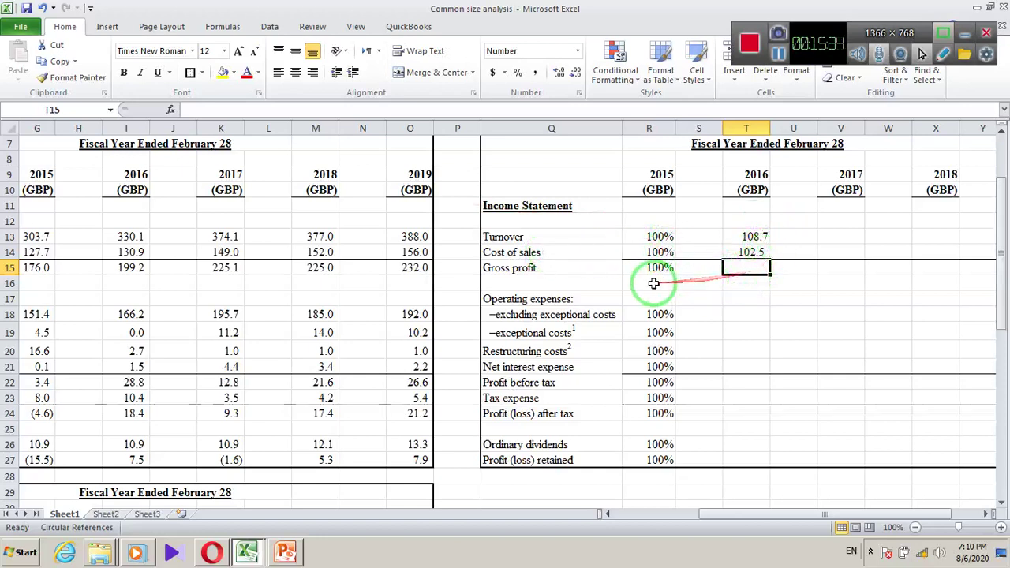
# Enter =(I15/G15)*100 in T15 to compute 2016 gross profit relative to 2015
pyautogui.write('=(')
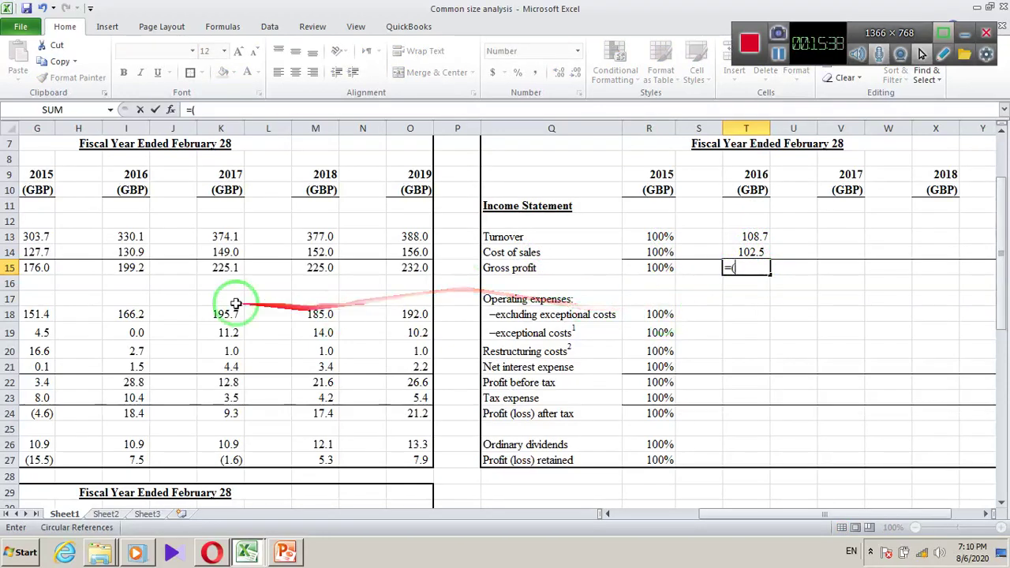
pyautogui.click(134, 267)
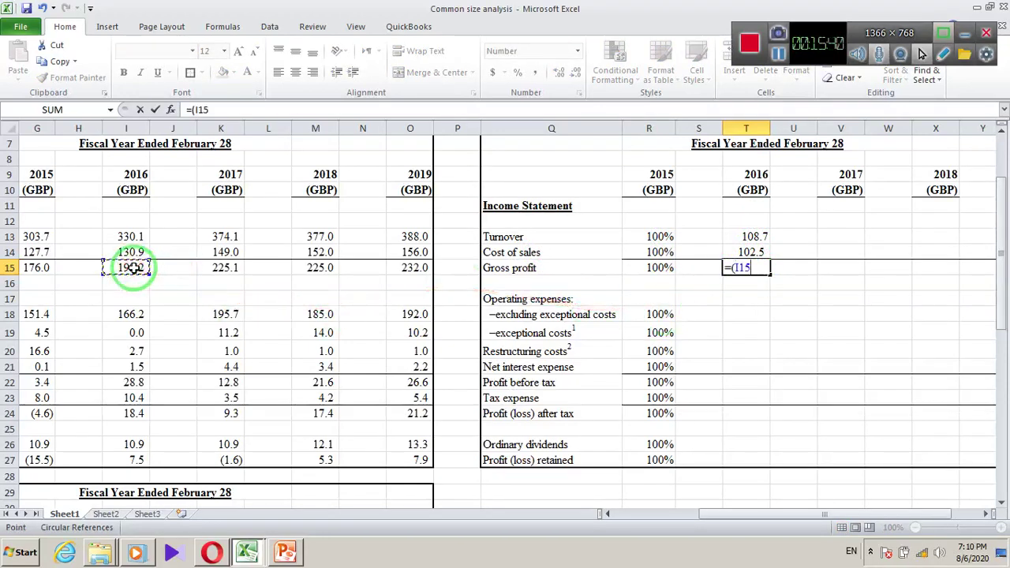
pyautogui.write('/')
pyautogui.click(37, 268)
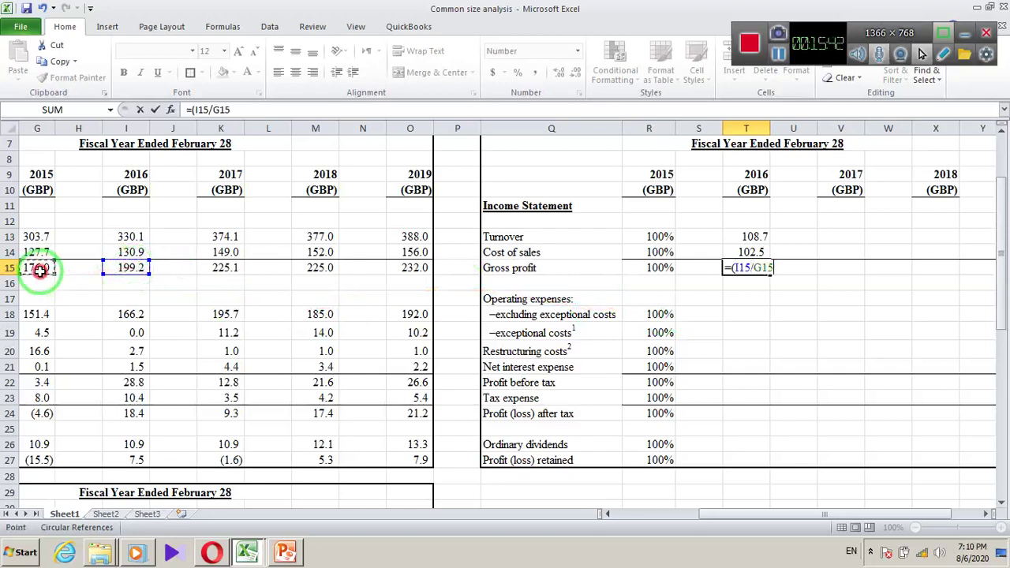
pyautogui.write(')*100')
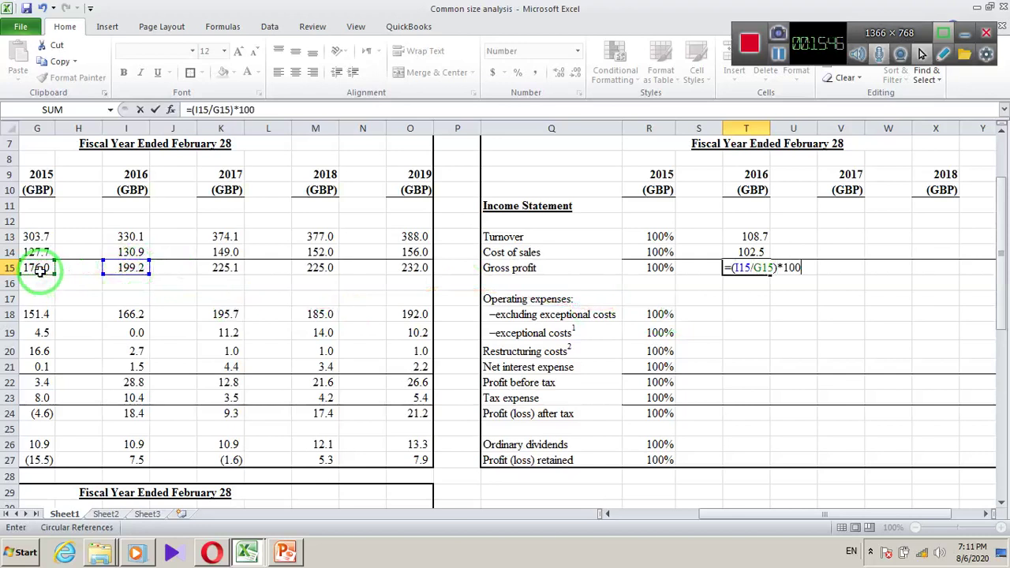
pyautogui.press('Return')
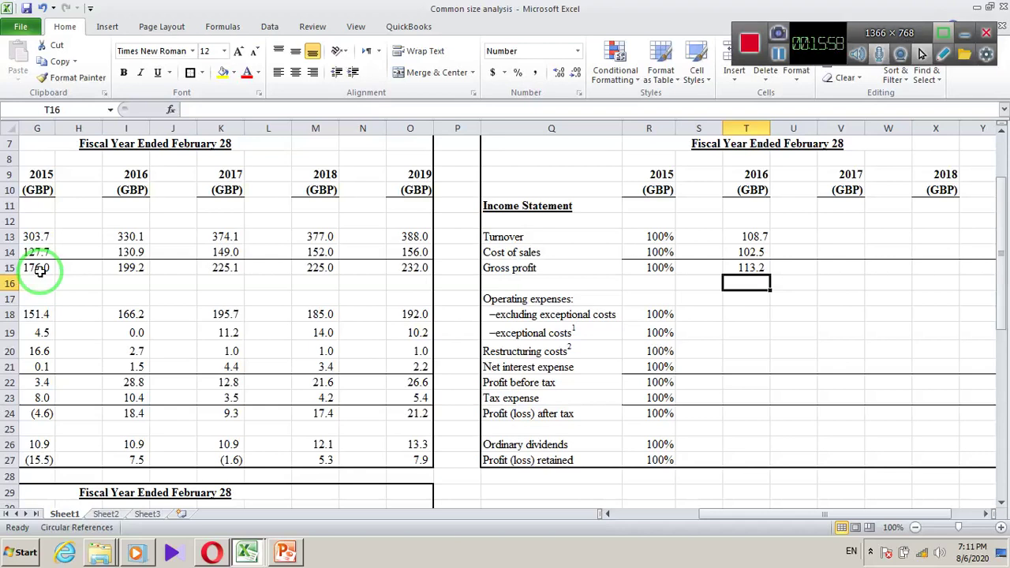
# Enter =(I18/G18)*100 in T18 for 2016 operating expenses excluding exceptional costs
pyautogui.click(743, 316)
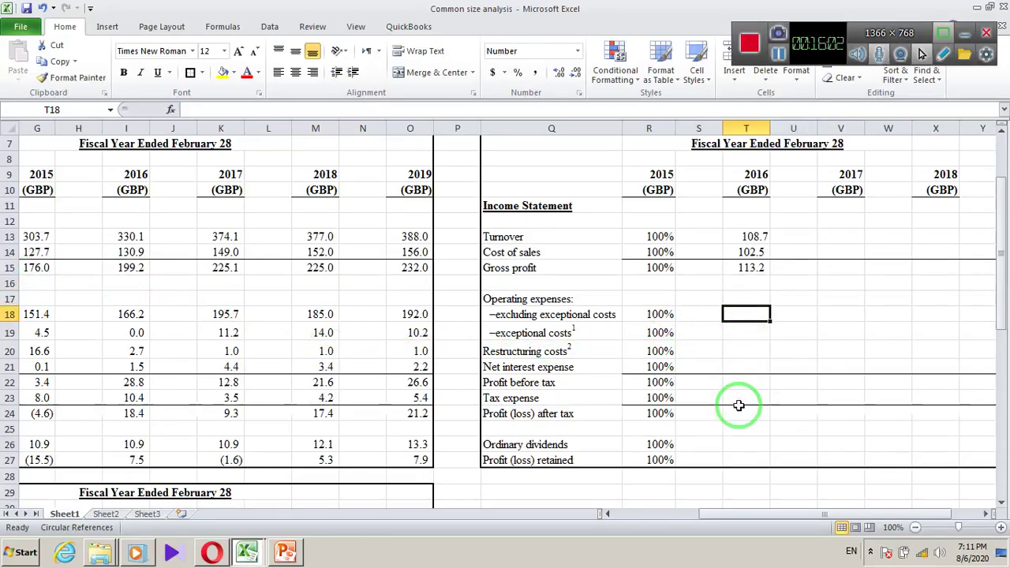
pyautogui.write('=(')
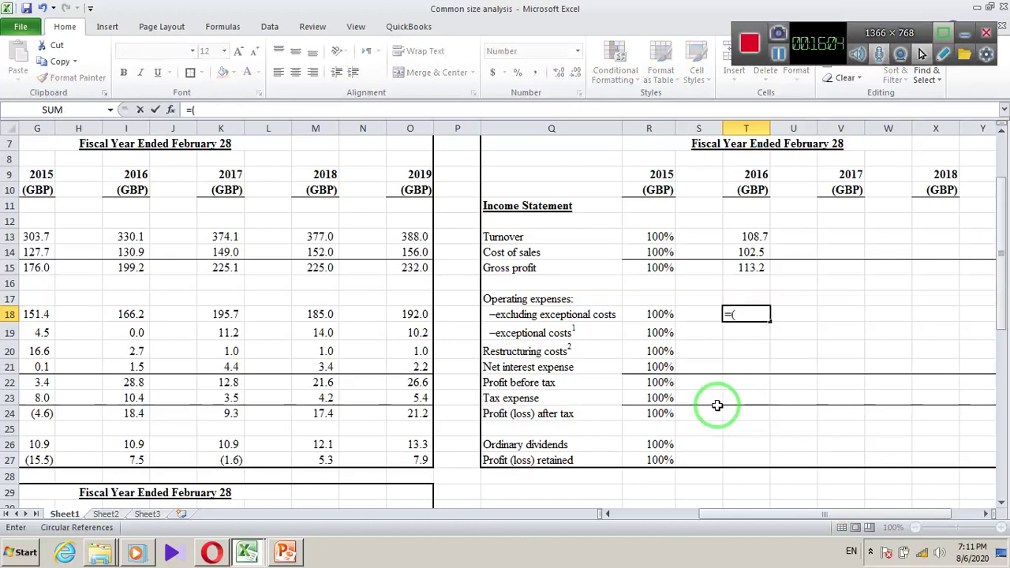
pyautogui.click(123, 316)
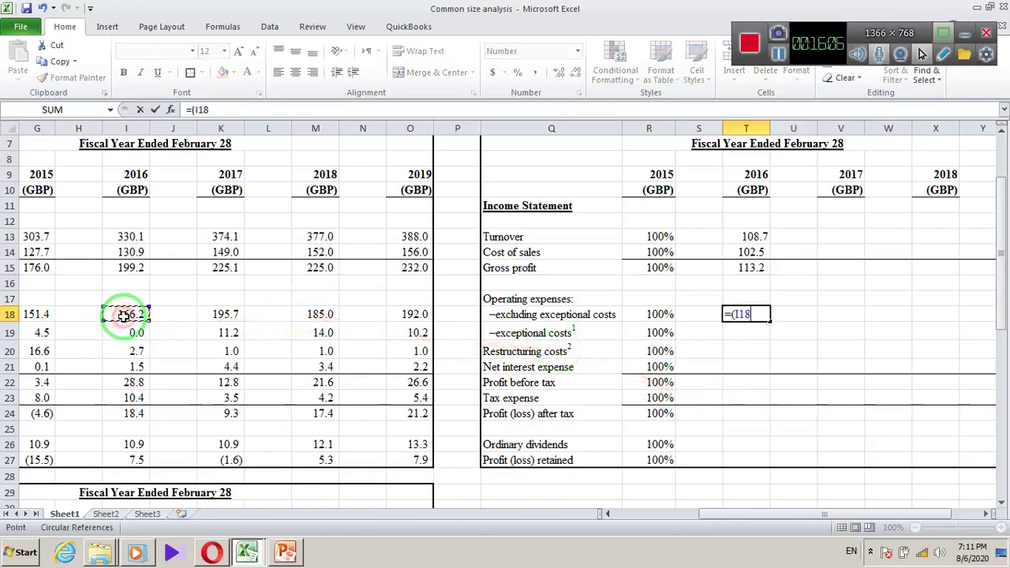
pyautogui.write('/')
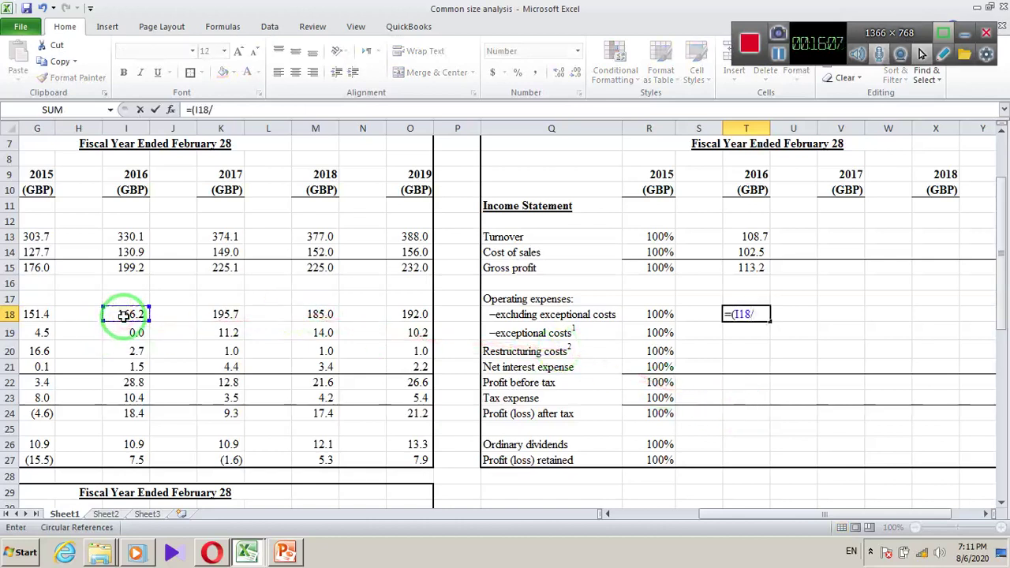
pyautogui.click(42, 314)
pyautogui.write(')')
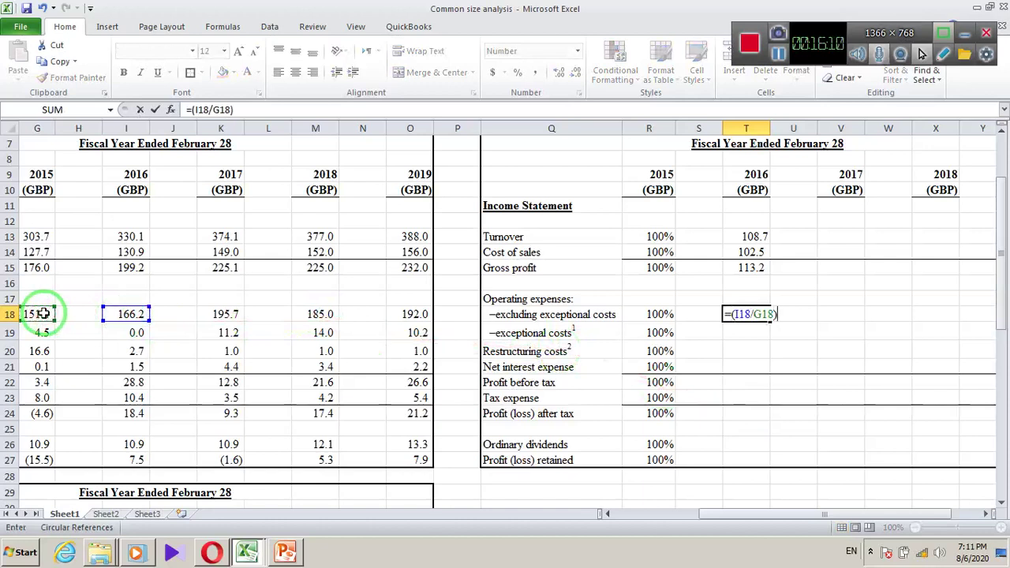
pyautogui.write('*100')
pyautogui.press('Return')
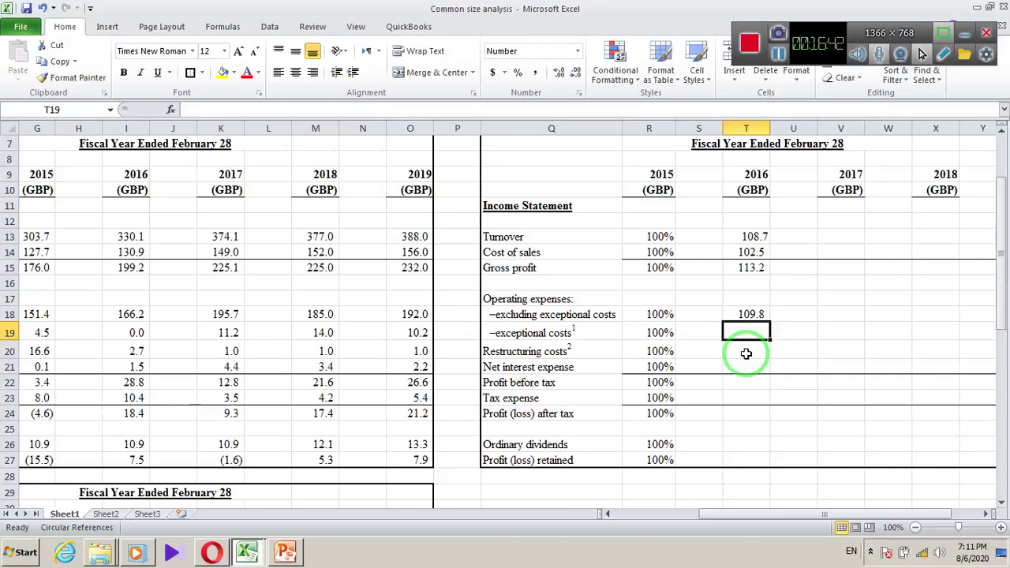
# Enter =(I19/G19)*100 in T19 to compute 2016 exceptional costs relative to 2015
pyautogui.write('=(')
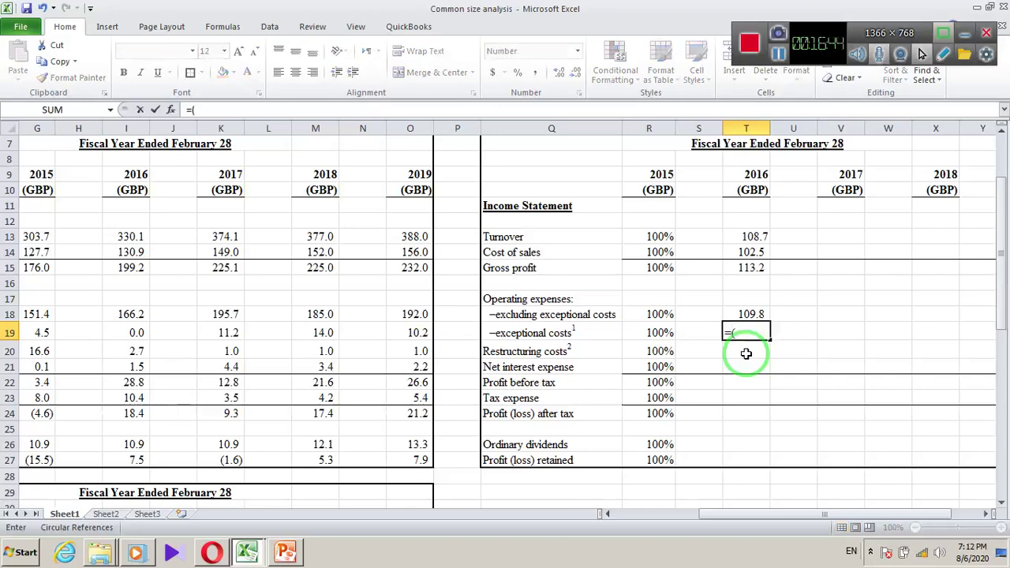
pyautogui.click(124, 334)
pyautogui.write('/')
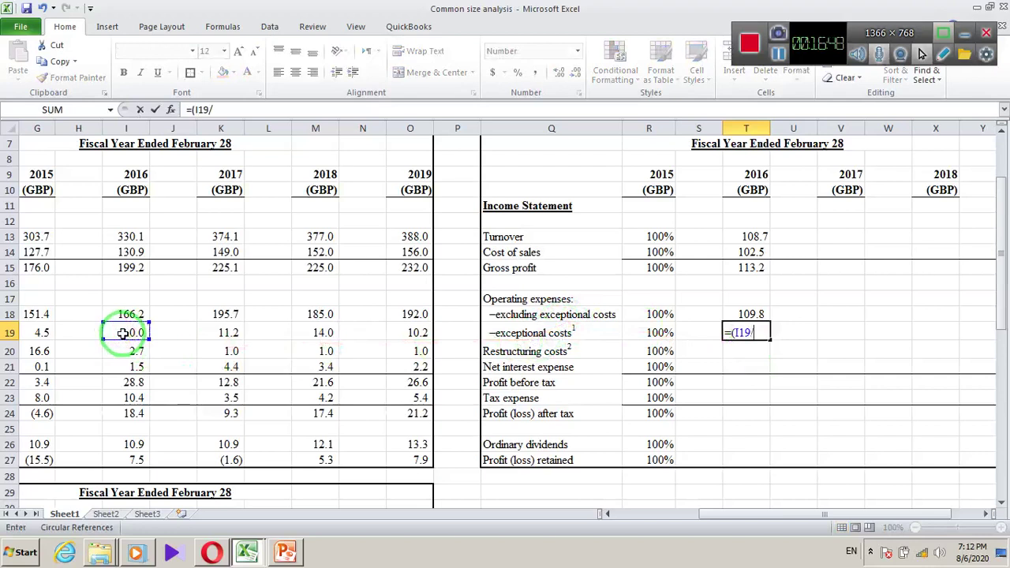
pyautogui.click(42, 333)
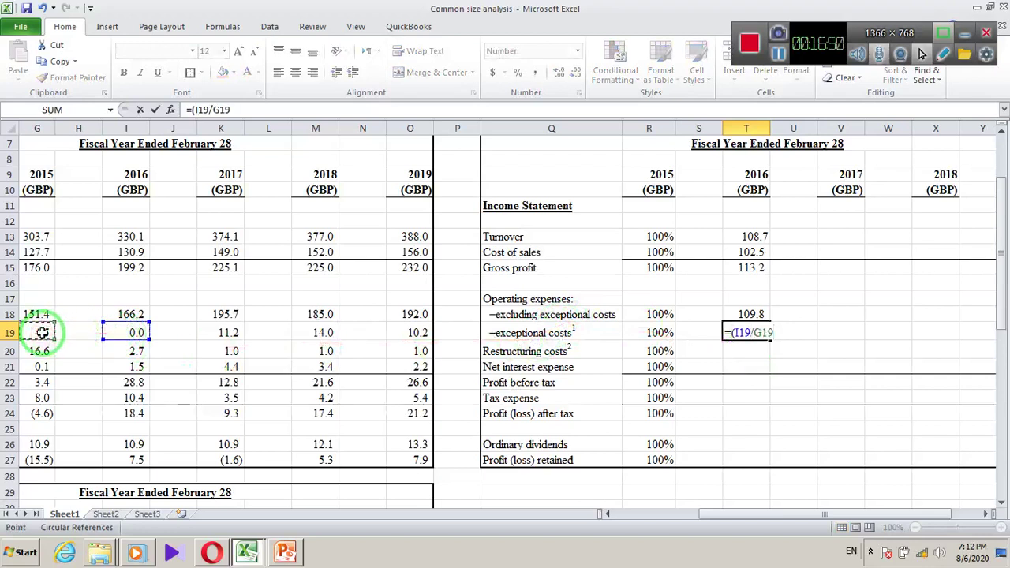
pyautogui.write(')*100')
pyautogui.press('Return')
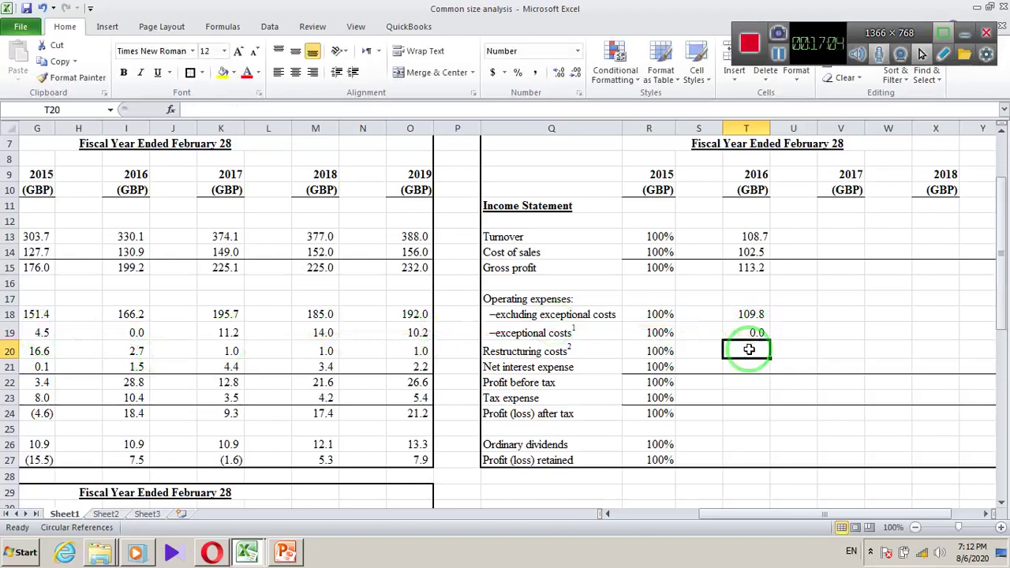
# Enter =(I20/G20)*100 in T20 to compute 2016 restructuring costs relative to 2015
pyautogui.write('=')
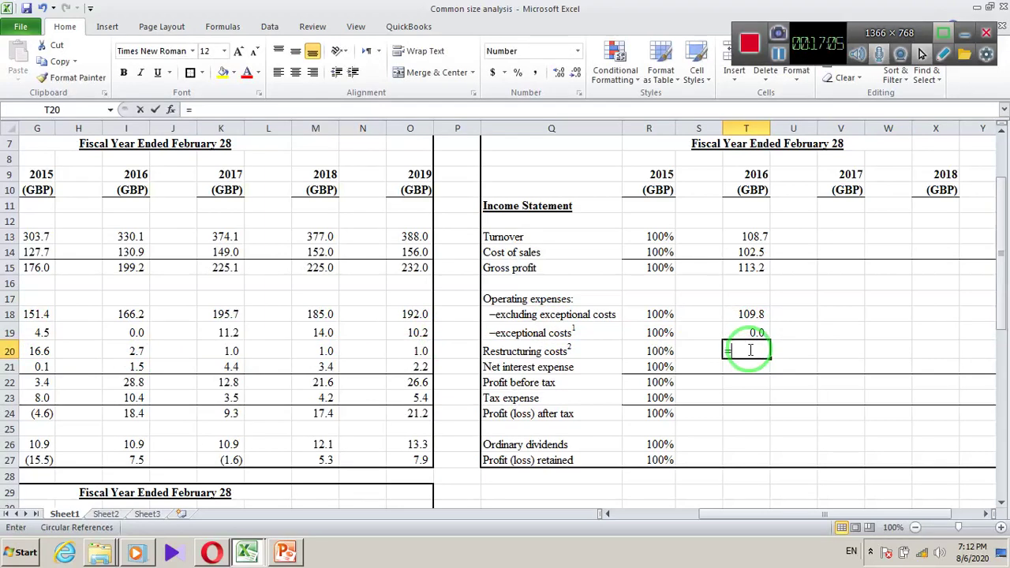
pyautogui.write('(')
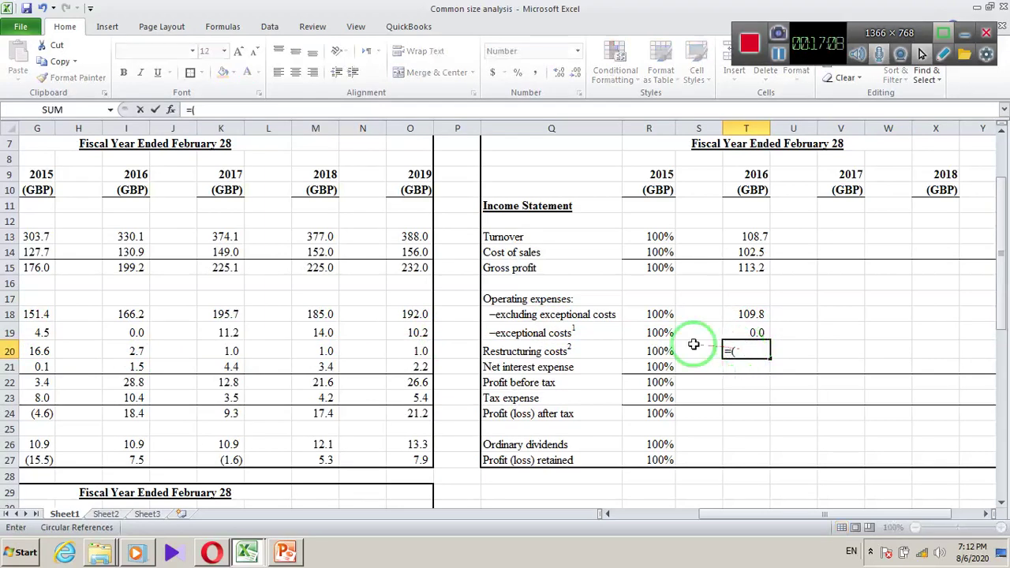
pyautogui.click(136, 352)
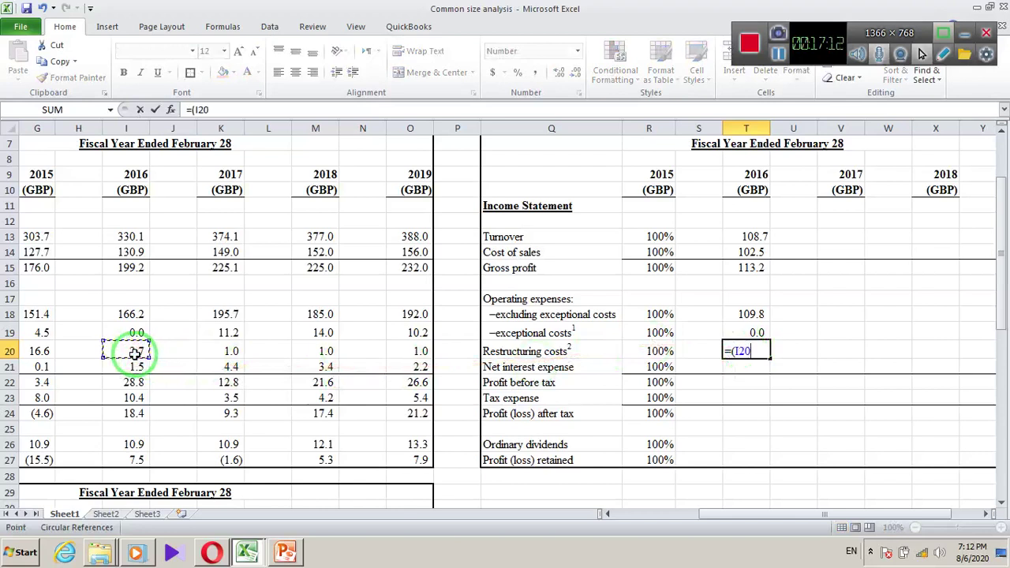
pyautogui.write('/')
pyautogui.click(41, 352)
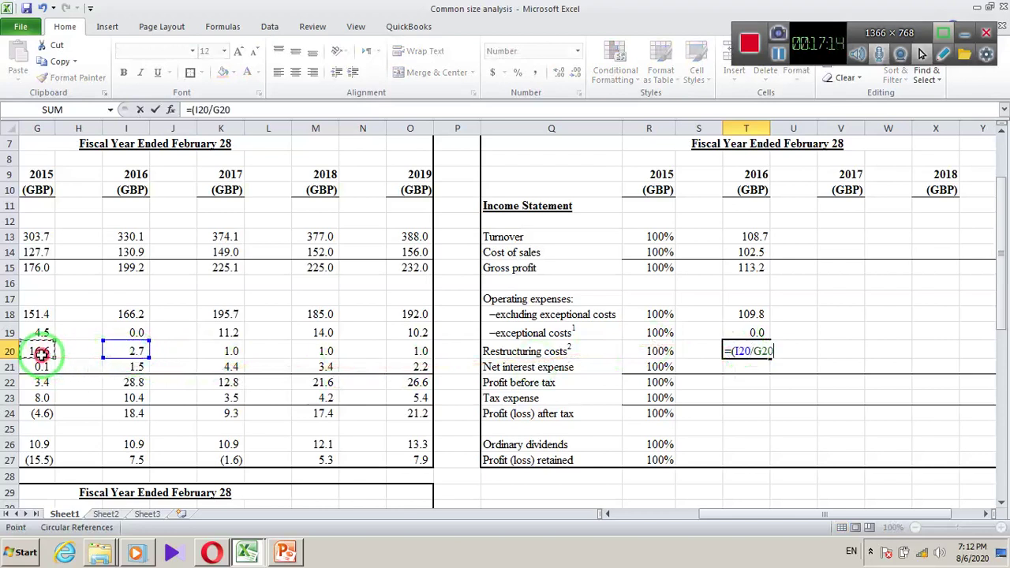
pyautogui.write(')*100')
pyautogui.press('Return')
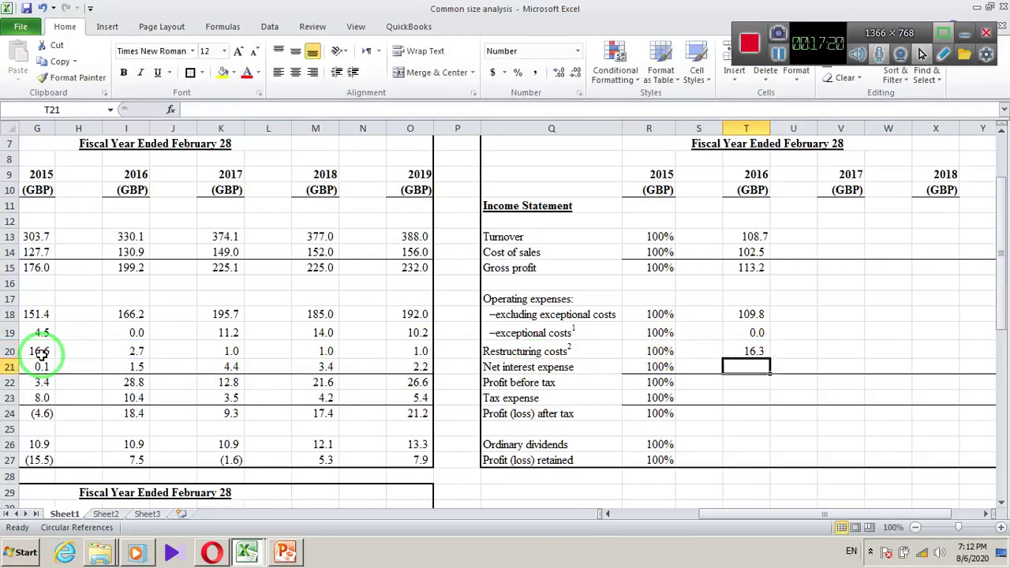
pyautogui.click(742, 351)
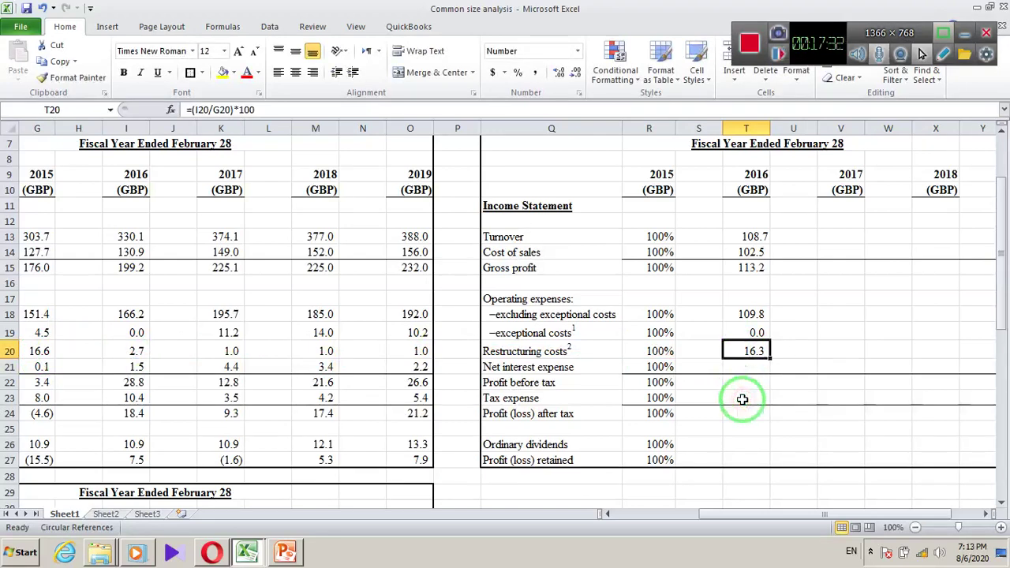
pyautogui.click(759, 368)
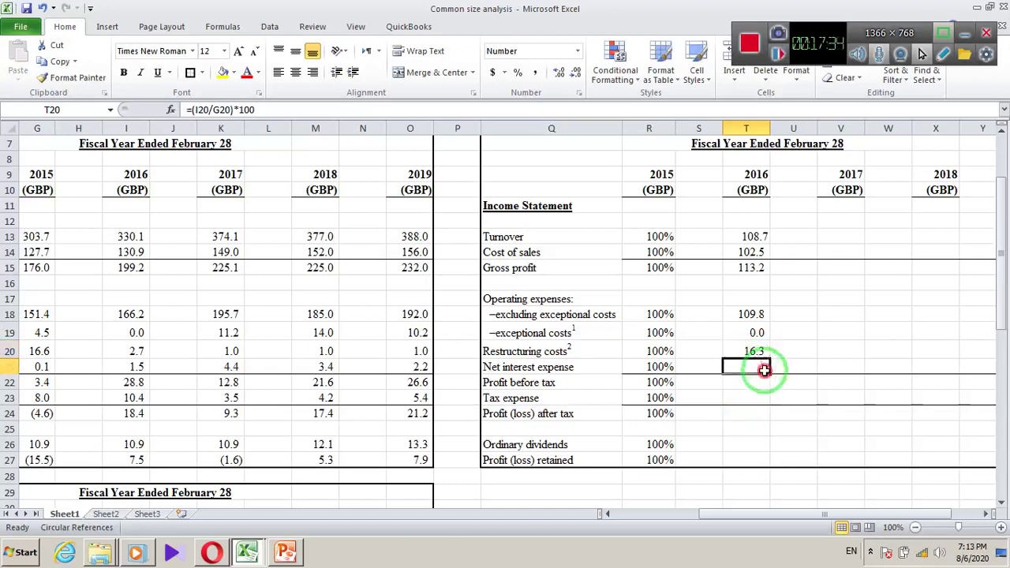
pyautogui.click(756, 352)
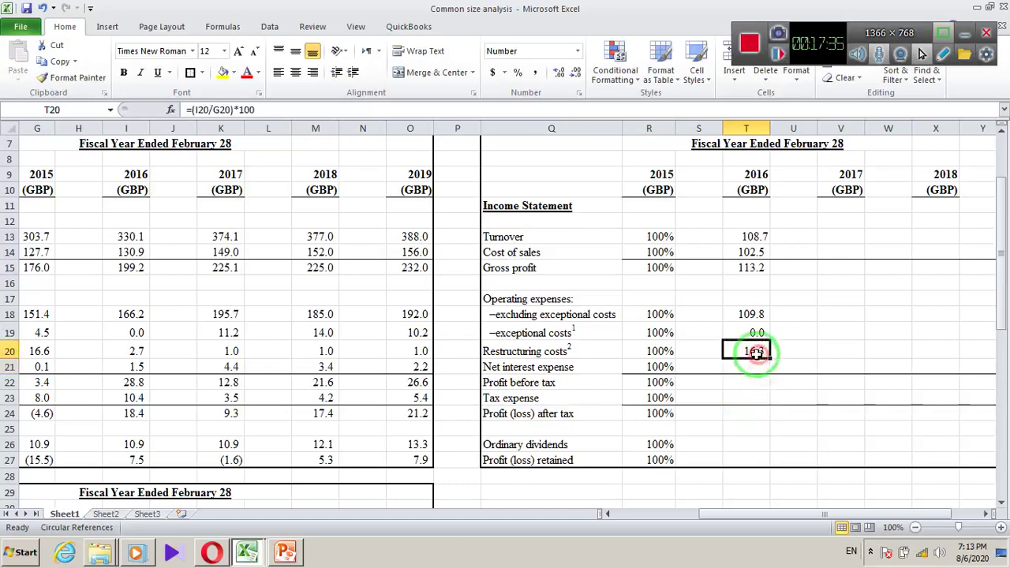
pyautogui.click(654, 351)
pyautogui.click(754, 354)
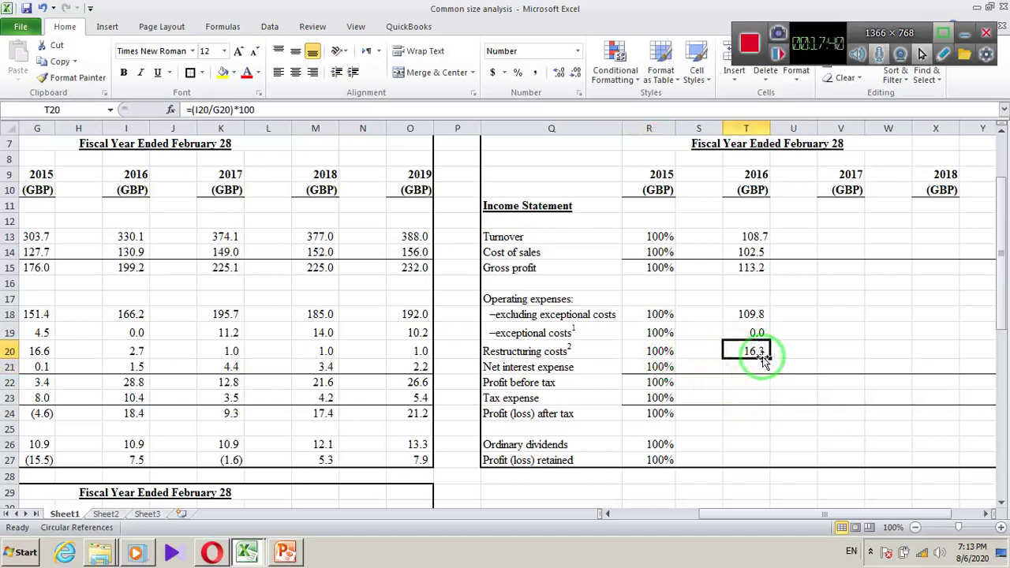
# Enter =(I21/G21)*100 in T21 for 2016 net interest expense and display the result with no decimal places
pyautogui.click(761, 366)
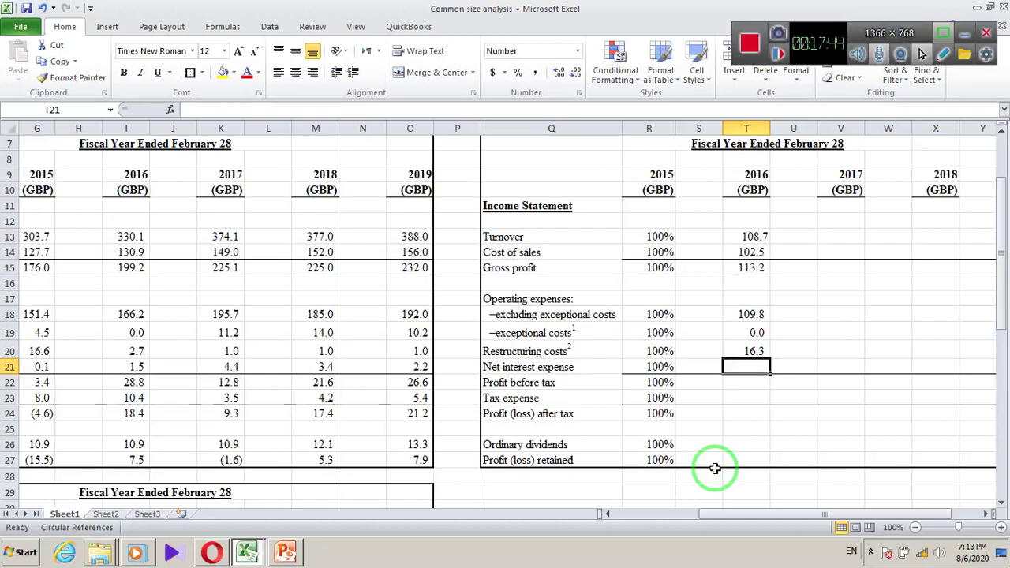
pyautogui.write('=(')
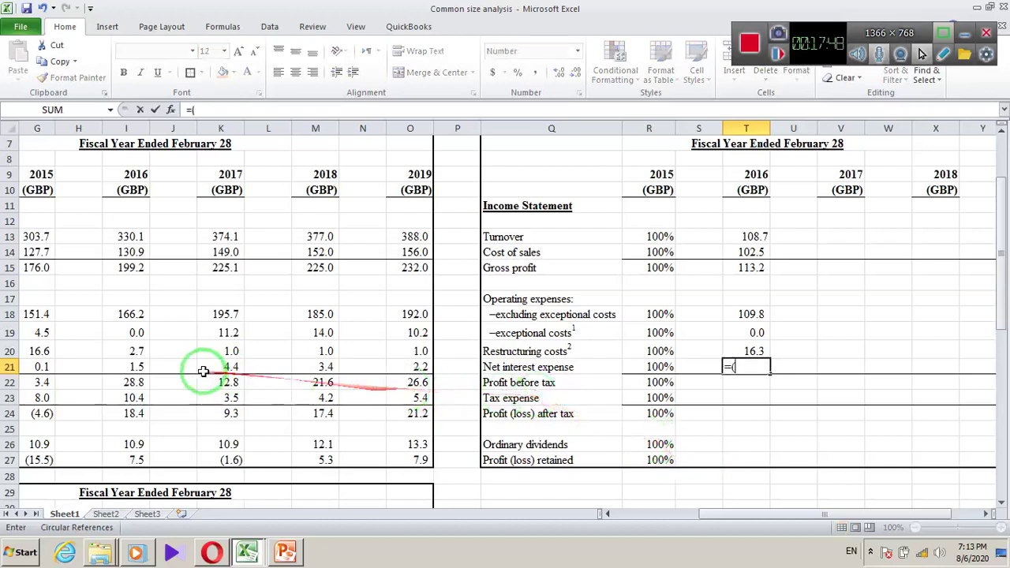
pyautogui.click(127, 367)
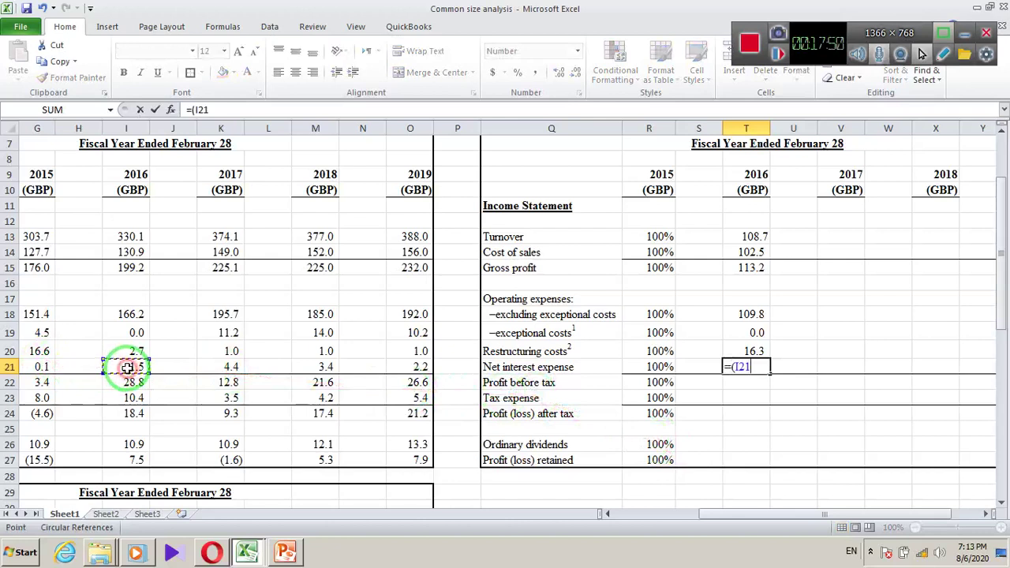
pyautogui.write('/')
pyautogui.click(33, 367)
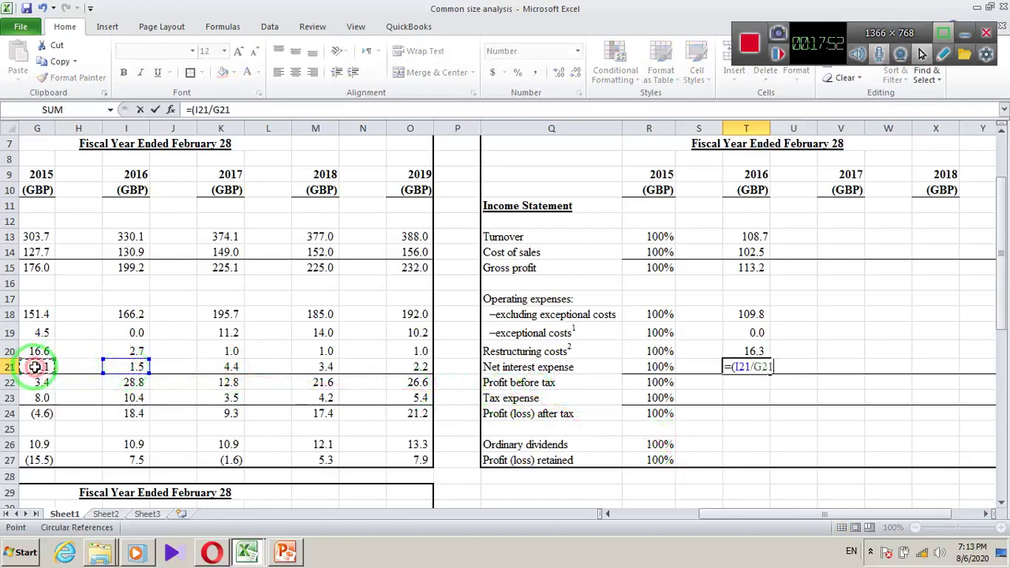
pyautogui.write(')*100')
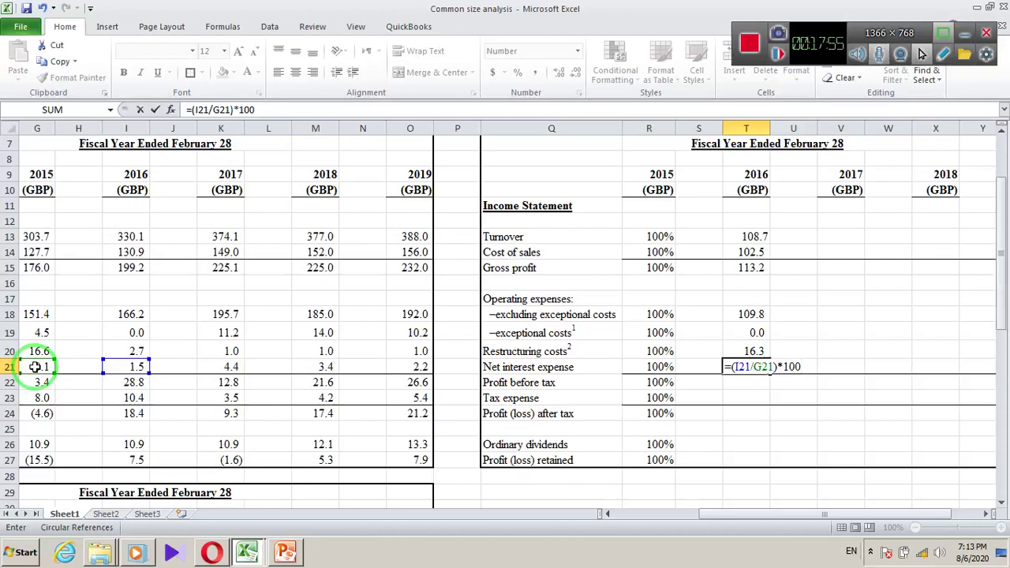
pyautogui.press('Return')
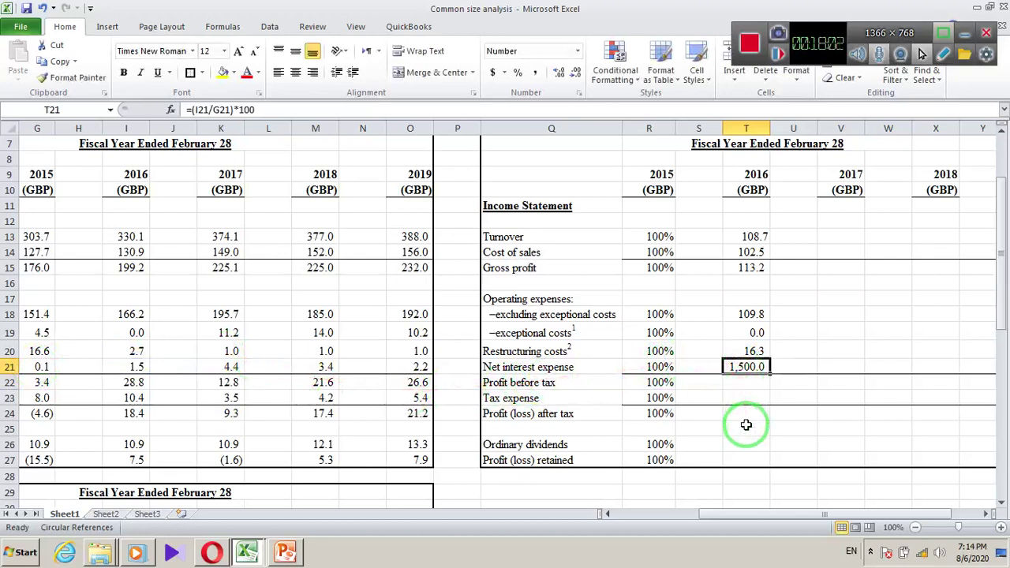
pyautogui.click(575, 75)
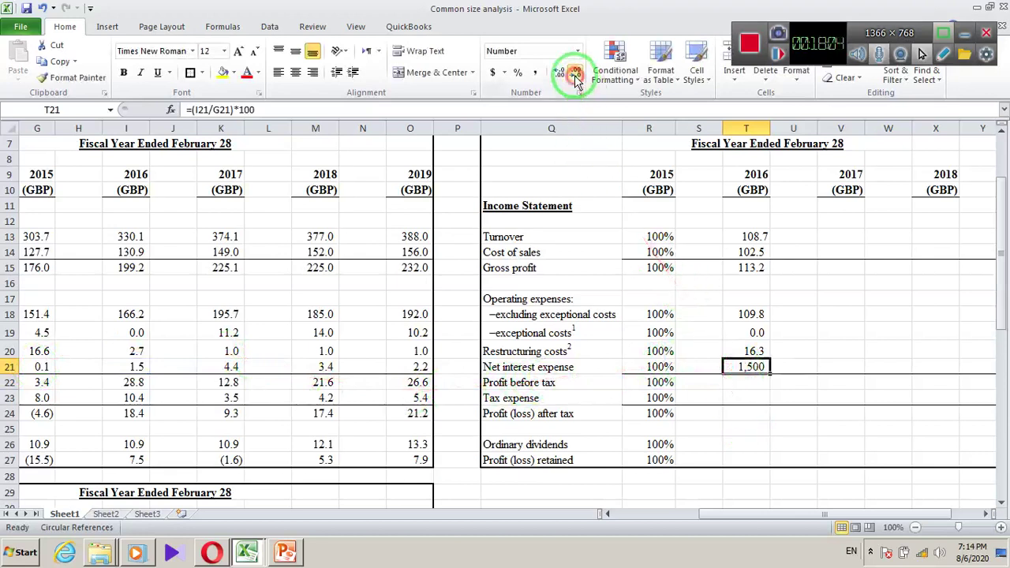
pyautogui.click(753, 396)
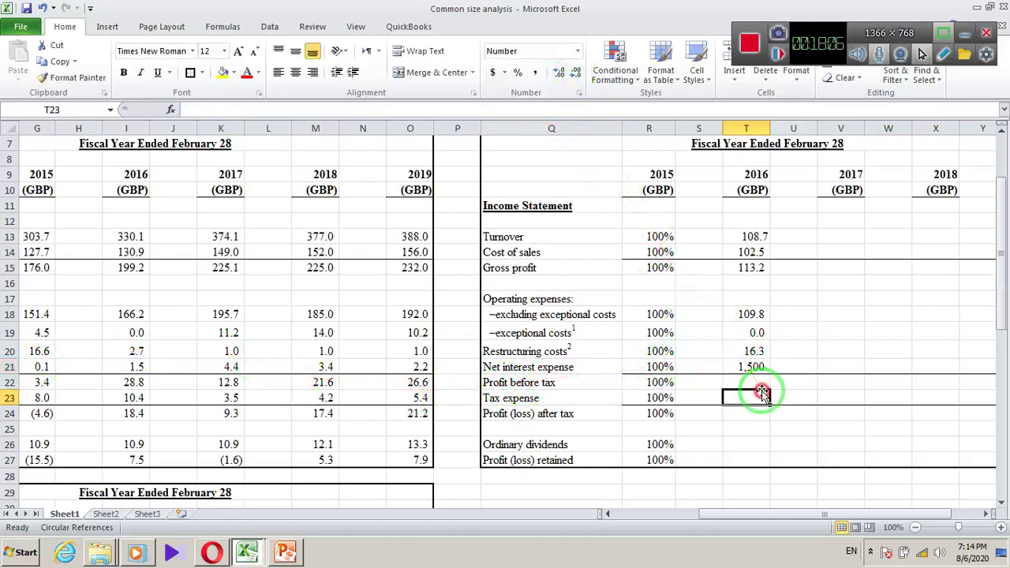
pyautogui.click(751, 365)
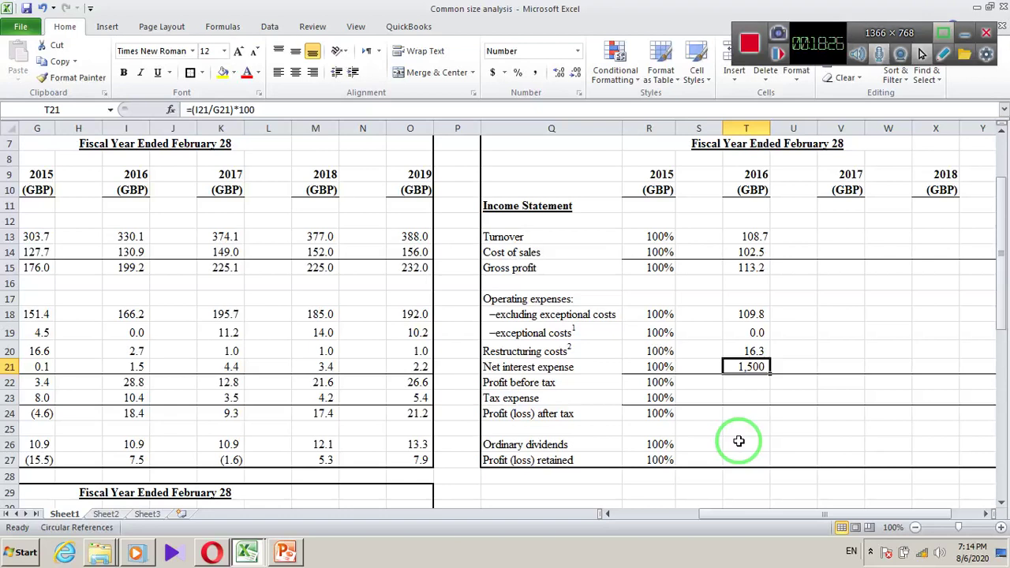
# Enter =(I22/G22)*100 in T22 to compute 2016 profit before tax relative to 2015
pyautogui.click(756, 382)
pyautogui.write('=')
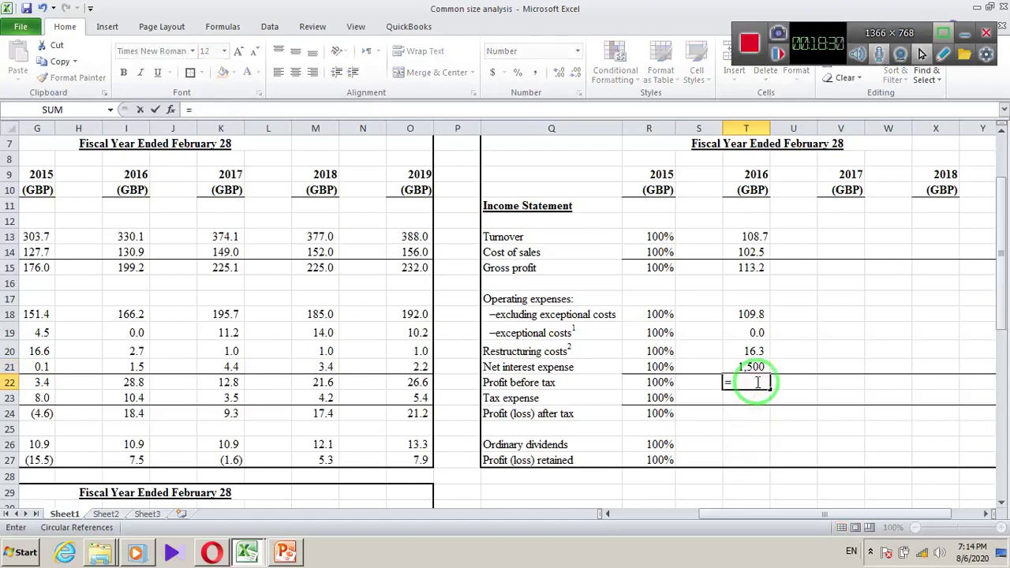
pyautogui.write('(')
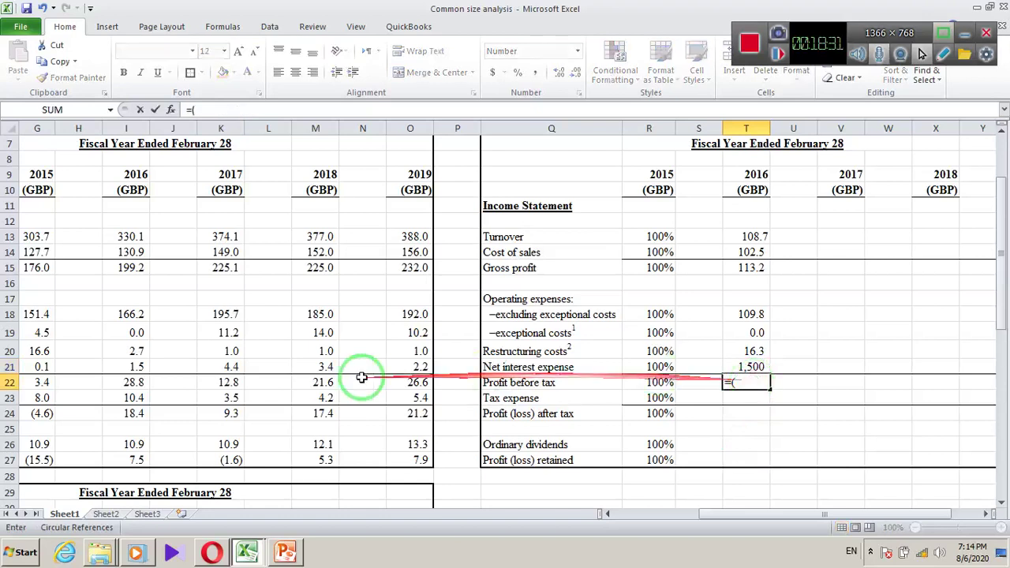
pyautogui.click(136, 382)
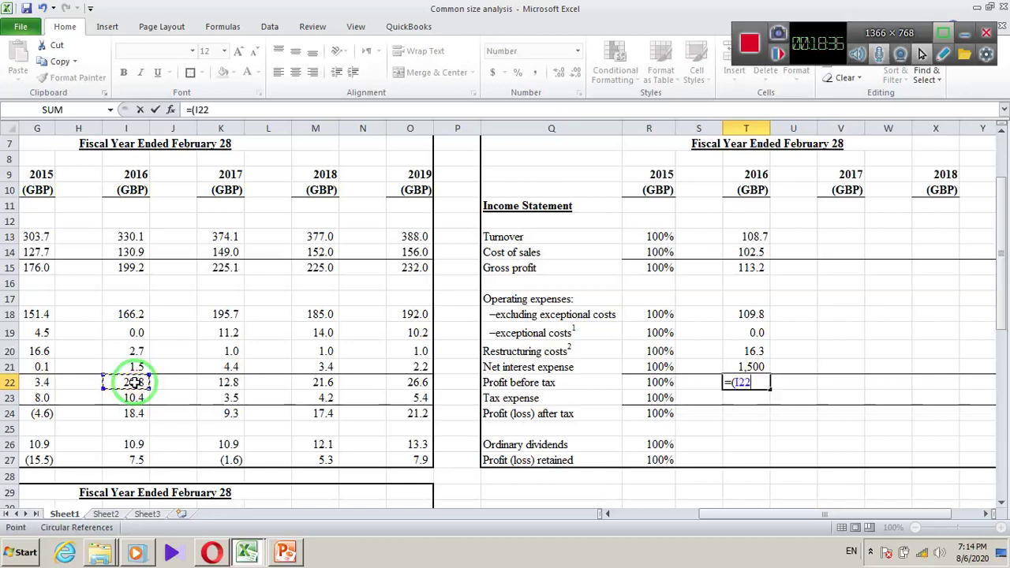
pyautogui.write('/')
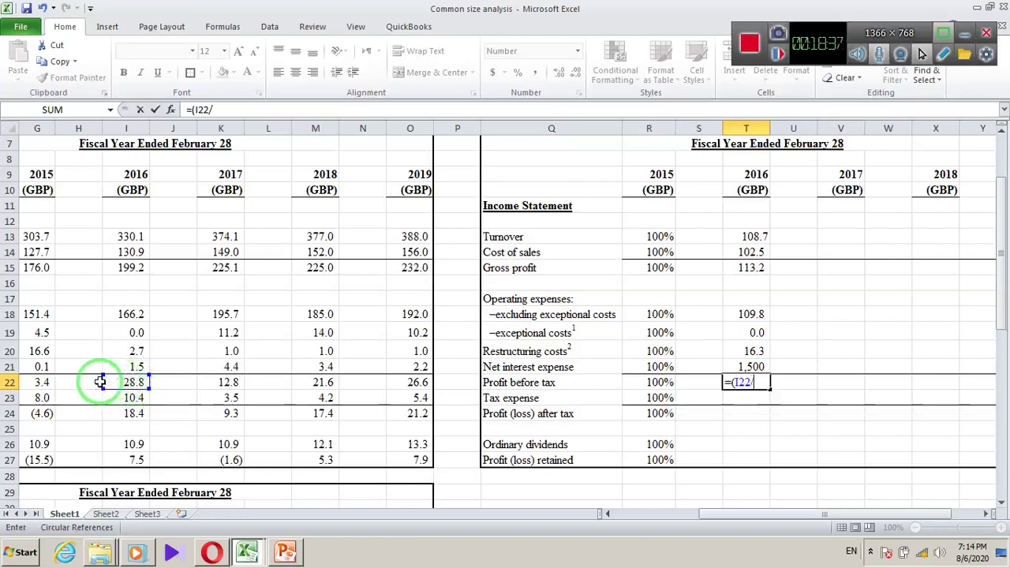
pyautogui.click(43, 382)
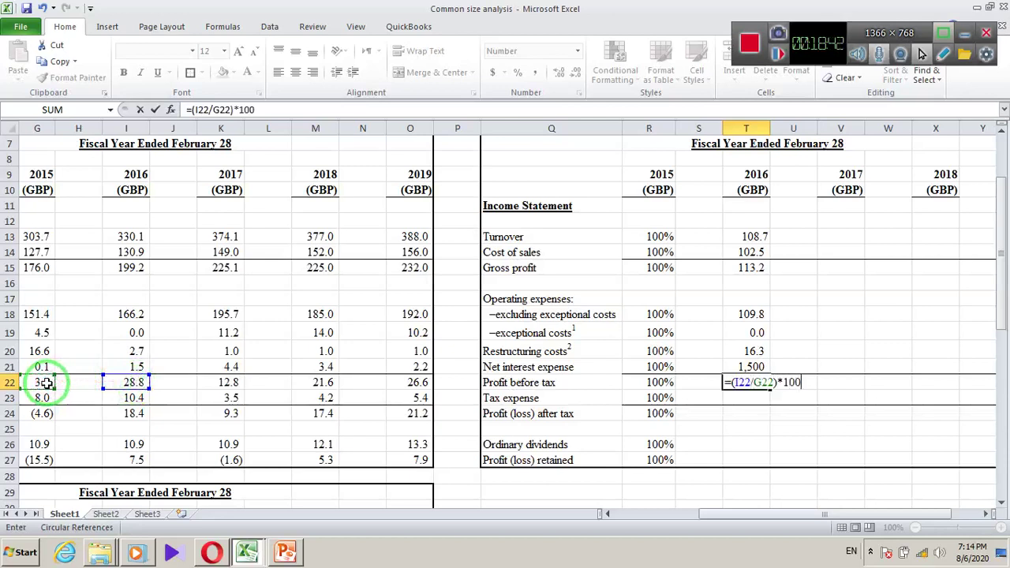
pyautogui.write(')*100')
pyautogui.press('Return')
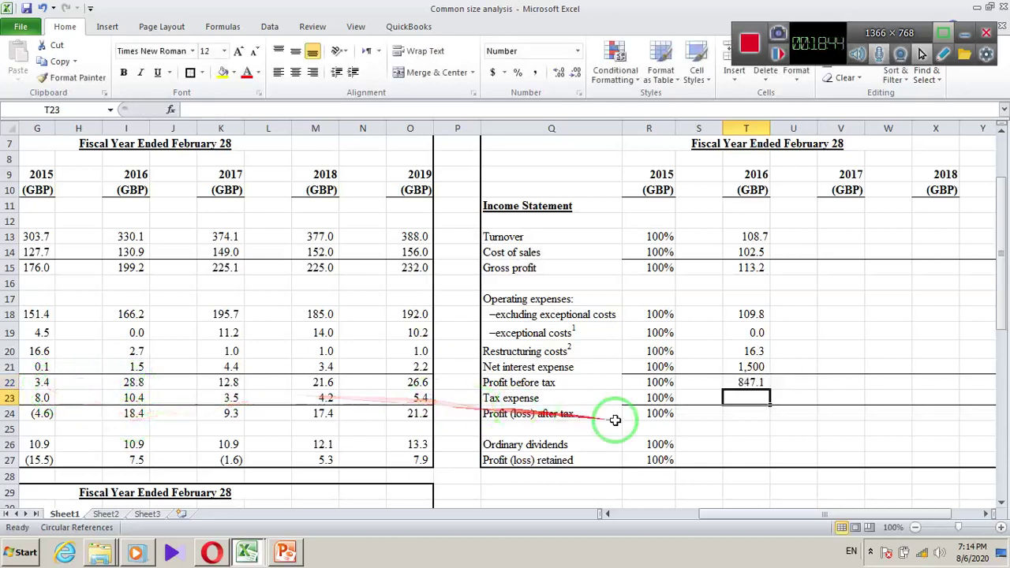
# Fill the profit before tax formula from T22 down through T27 and clear the copied formula from the blank row's cell T25
pyautogui.click(750, 382)
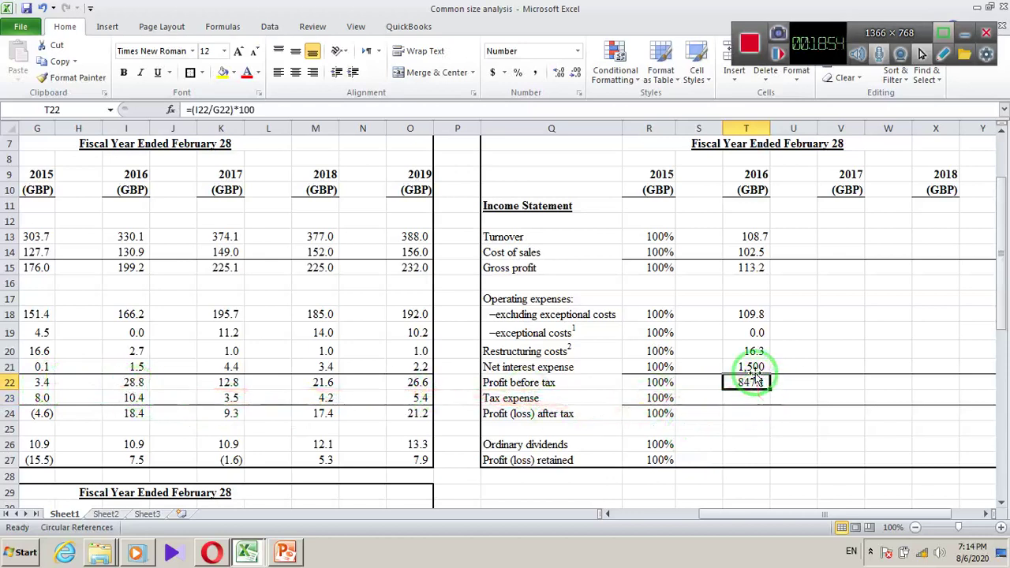
pyautogui.moveTo(773, 386); pyautogui.dragTo(766, 460)
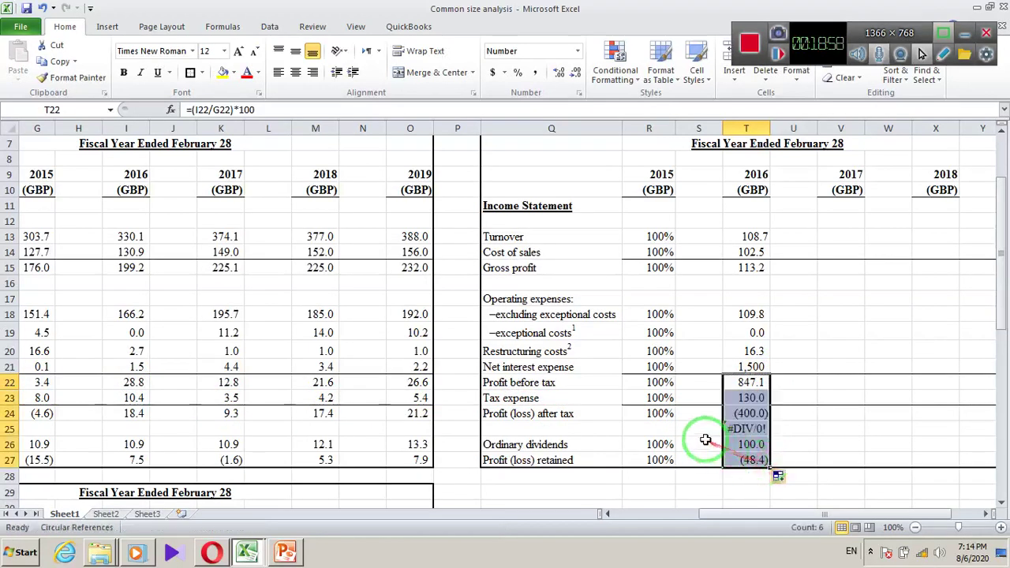
pyautogui.click(705, 444)
pyautogui.click(740, 434)
pyautogui.press('Delete')
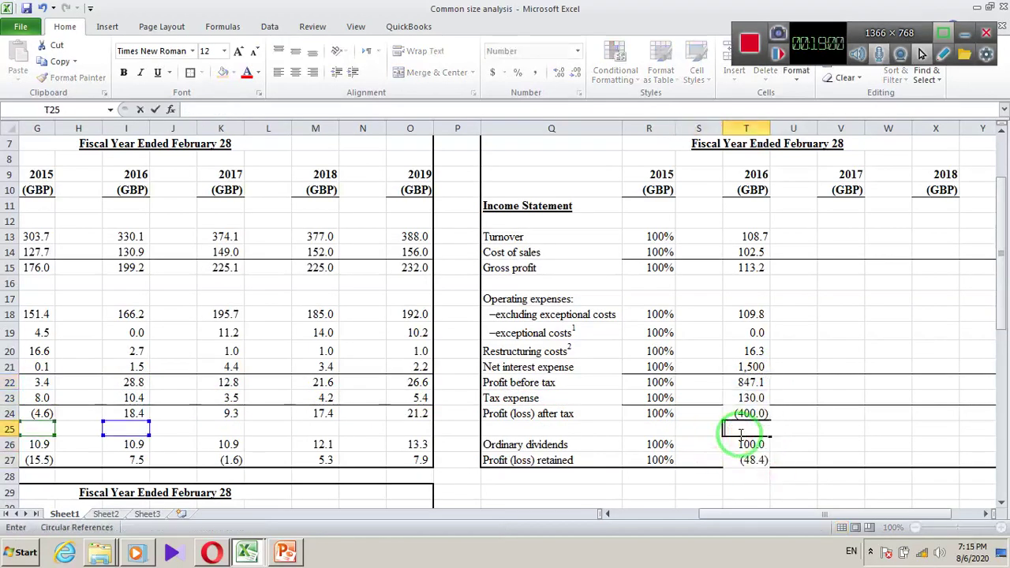
pyautogui.click(837, 426)
pyautogui.click(742, 443)
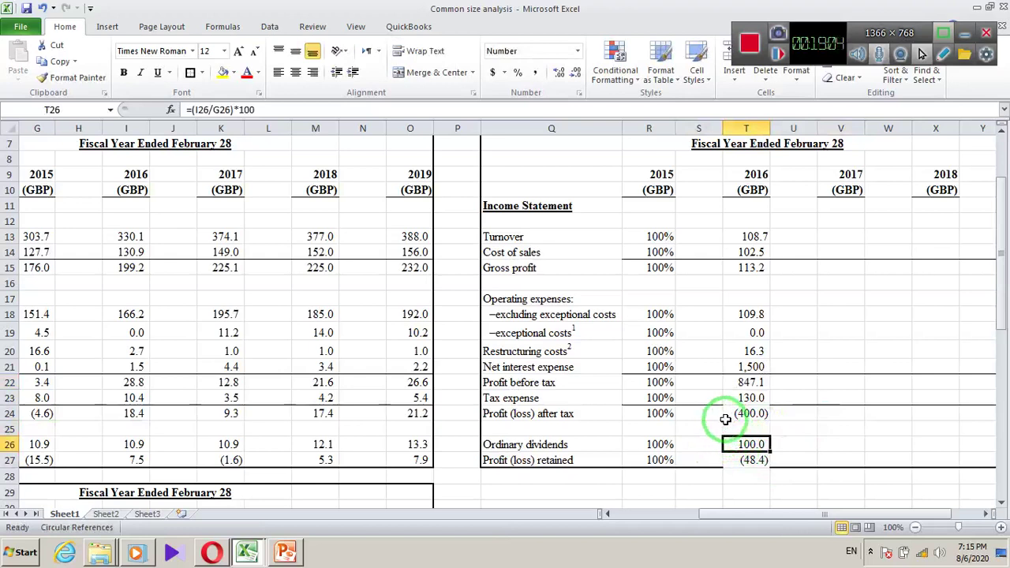
pyautogui.click(728, 413)
pyautogui.click(684, 428)
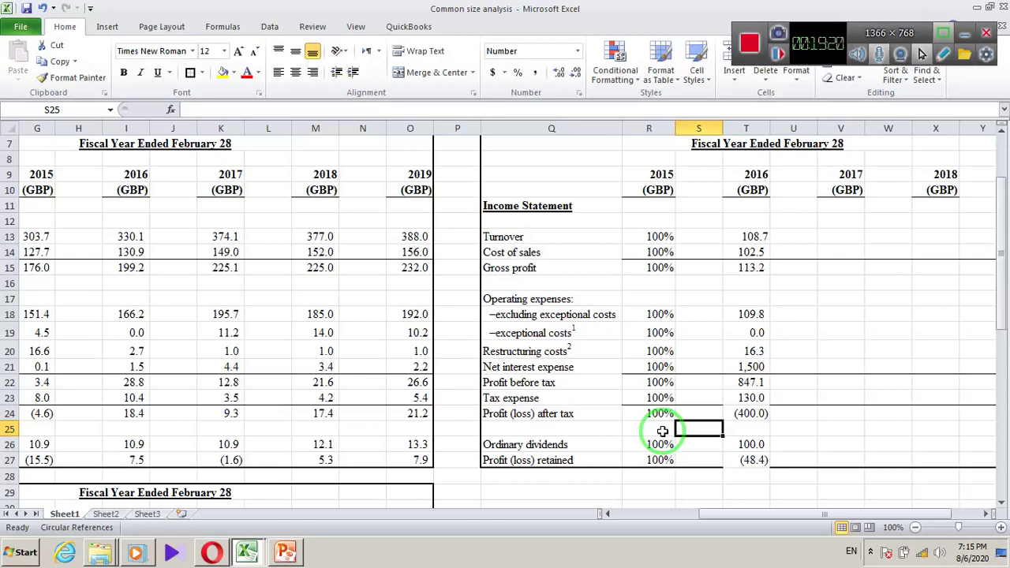
pyautogui.click(703, 413)
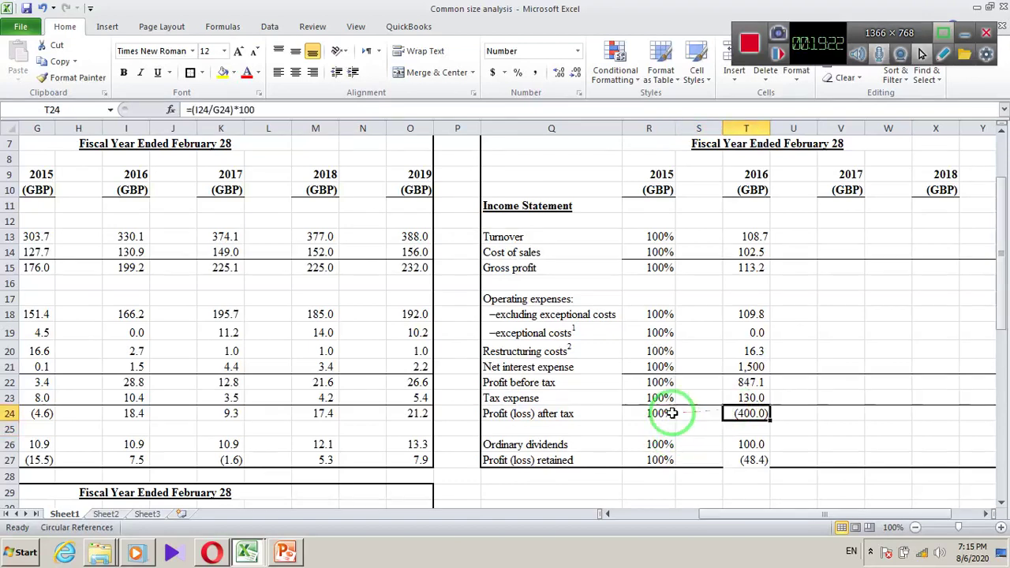
pyautogui.click(670, 413)
pyautogui.click(670, 458)
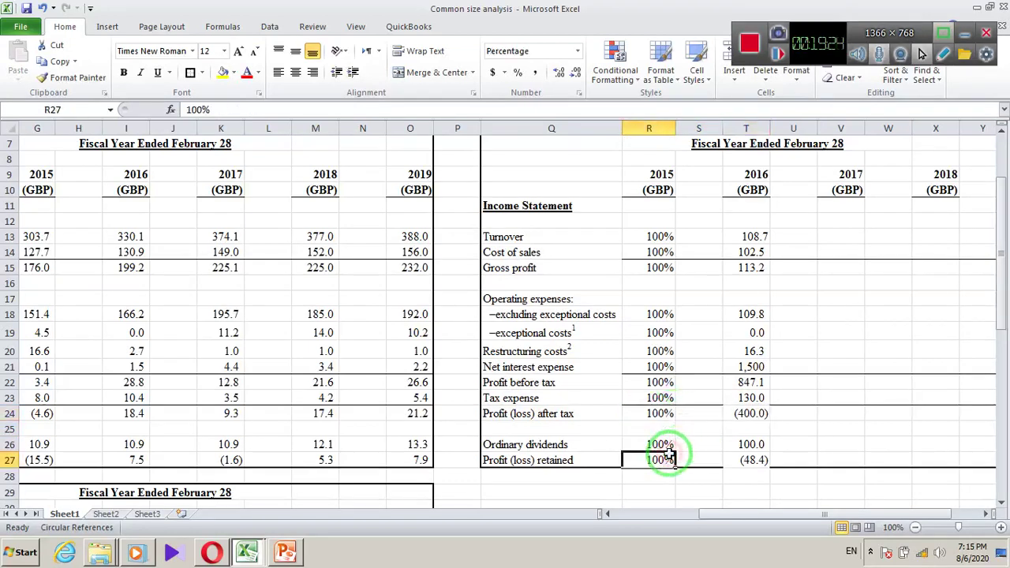
# Compare the 2015 and 2016 ordinary dividends in the source statement with their common size figures in R26 and T26
pyautogui.hscroll(3, 668, 456)
pyautogui.hscroll(-3, 680, 459)
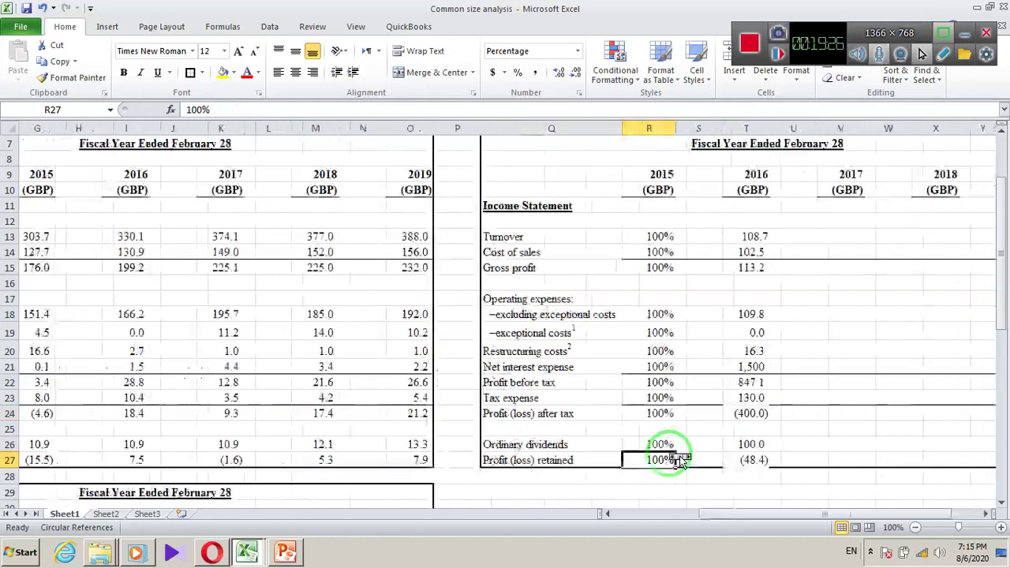
pyautogui.moveTo(580, 456); pyautogui.dragTo(171, 463)
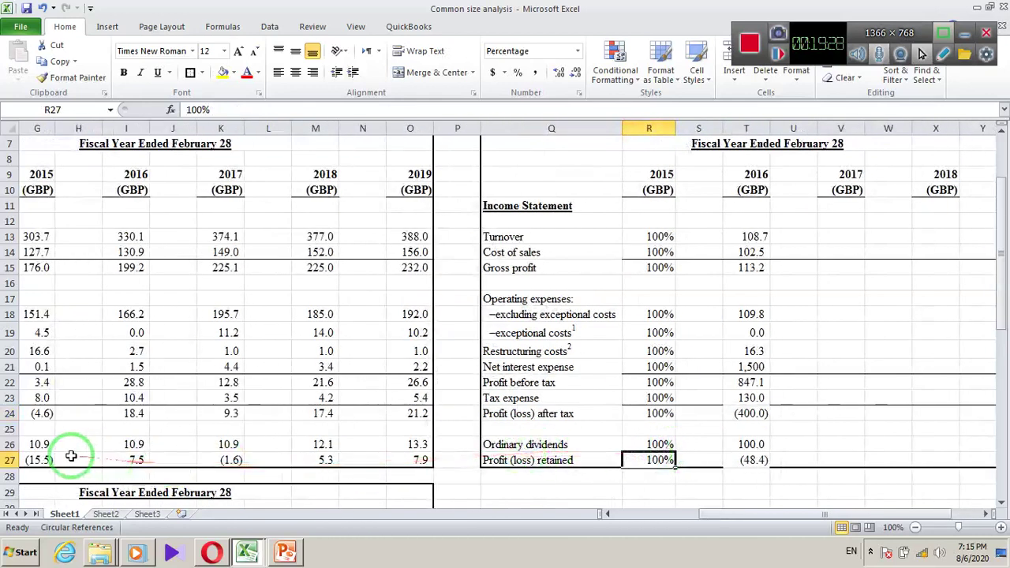
pyautogui.click(41, 445)
pyautogui.click(116, 446)
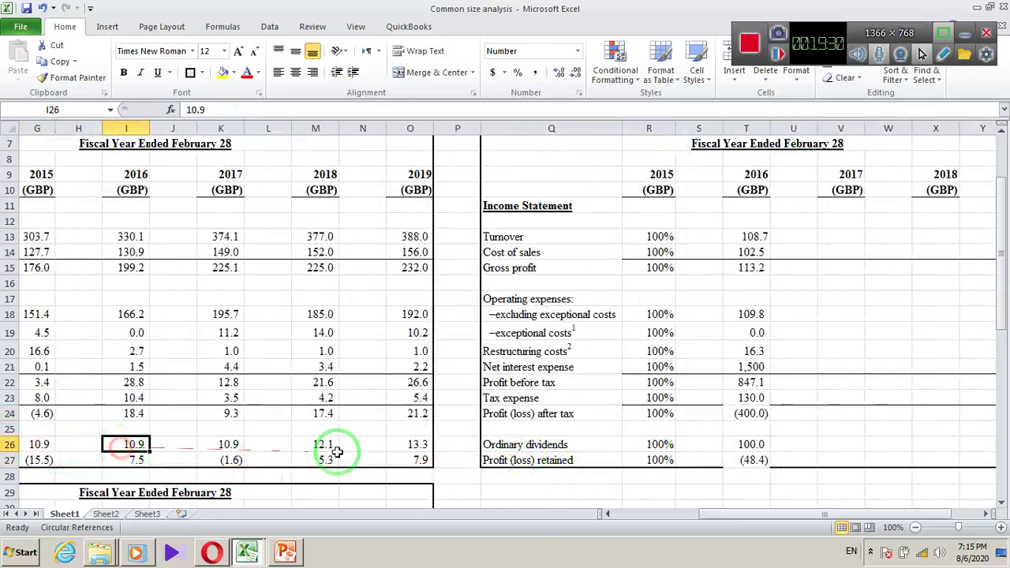
pyautogui.click(755, 444)
pyautogui.click(668, 444)
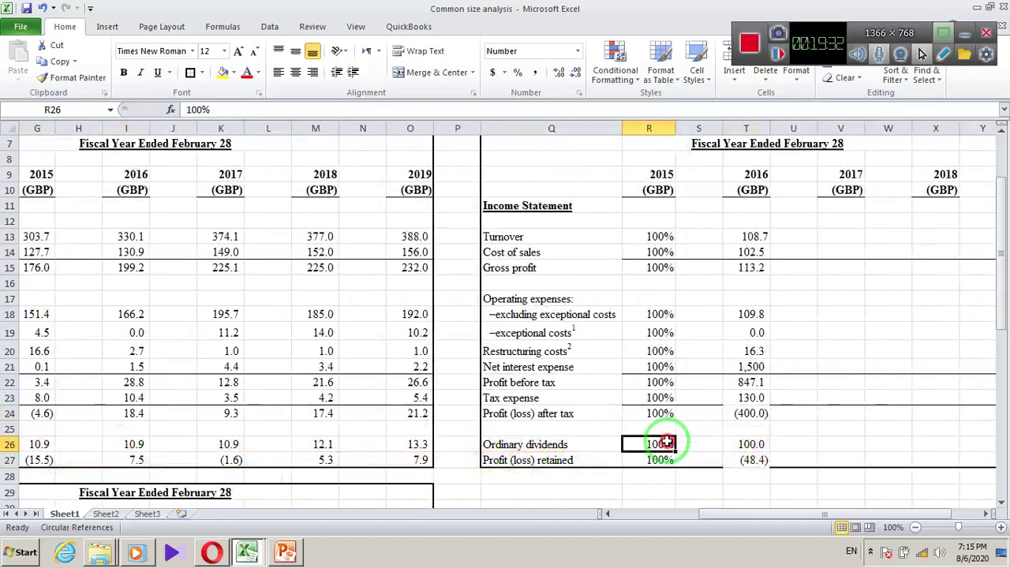
pyautogui.click(746, 443)
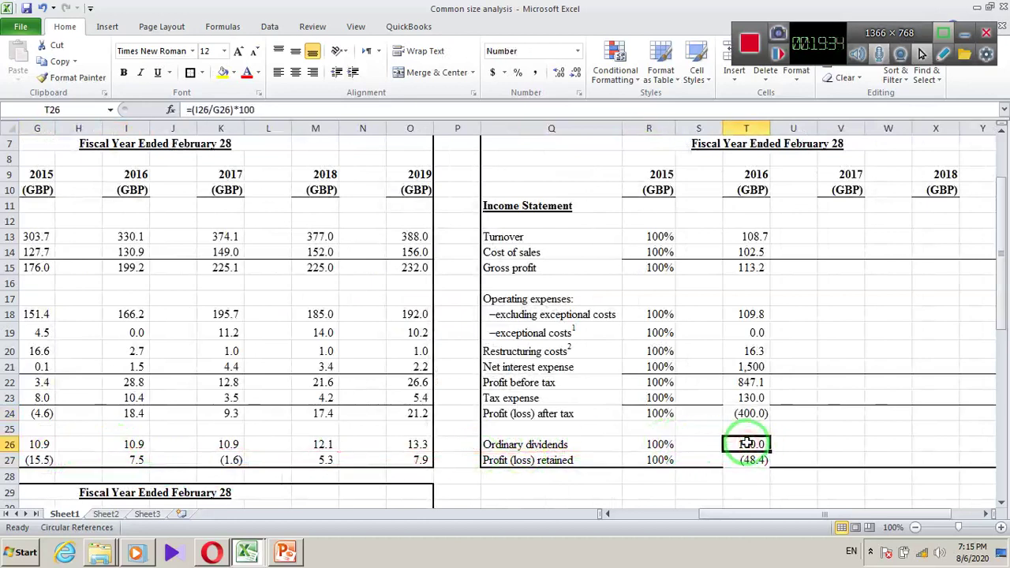
# Enter =(K13/G13)*100 in V13 to compute 2017 turnover relative to 2015
pyautogui.hscroll(3, 738, 446)
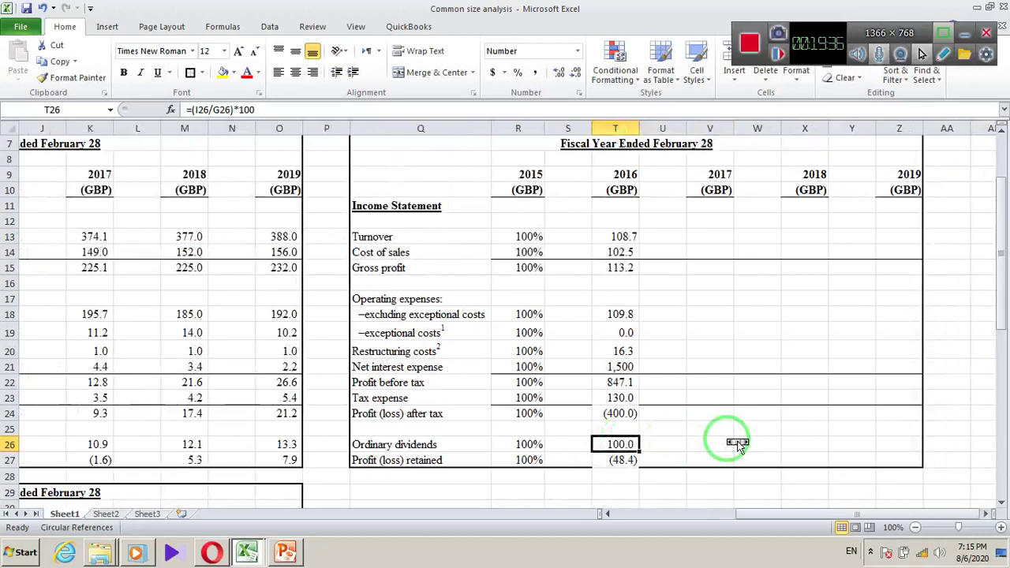
pyautogui.click(708, 237)
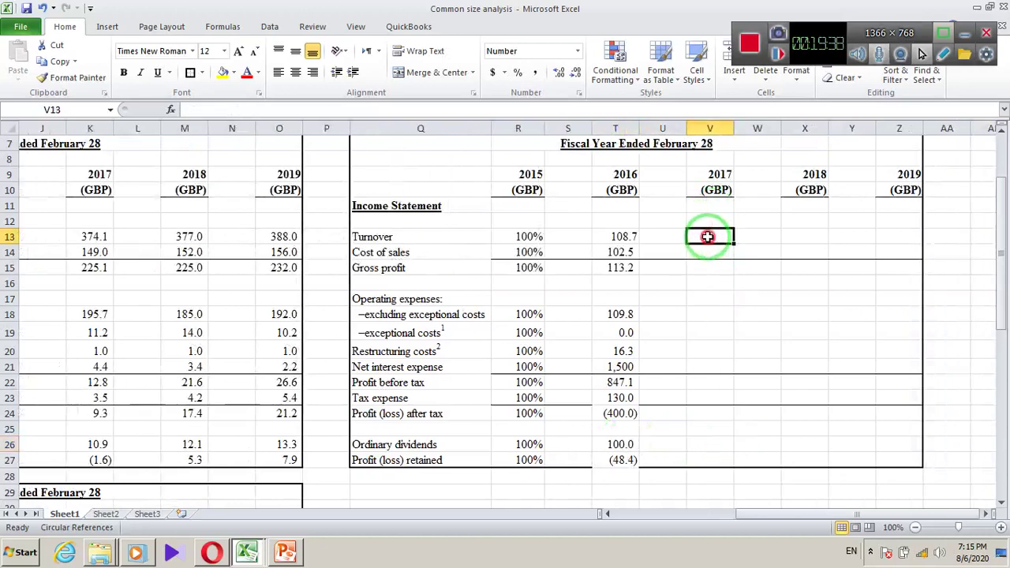
pyautogui.write('=(')
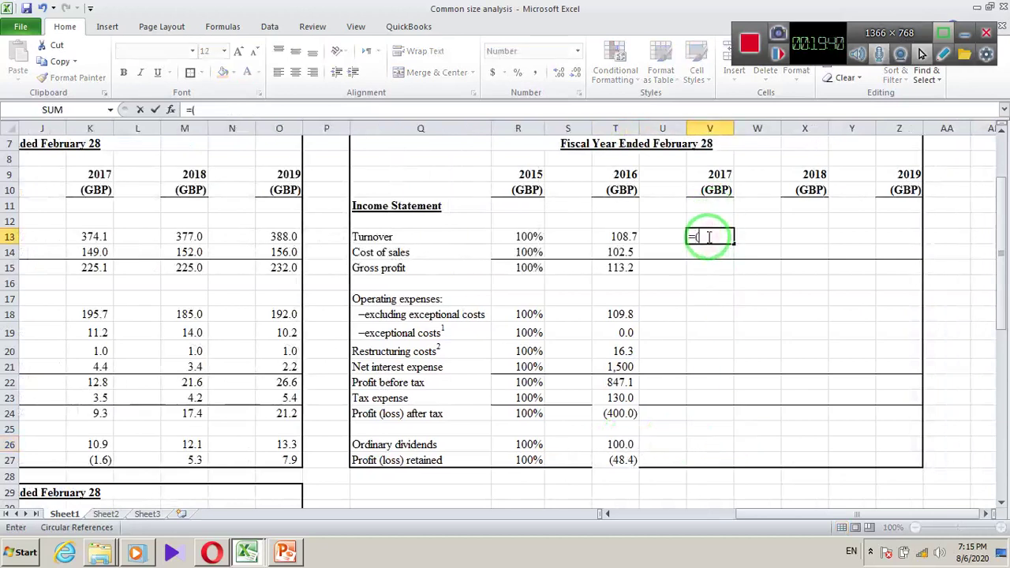
pyautogui.hscroll(-3, 247, 273)
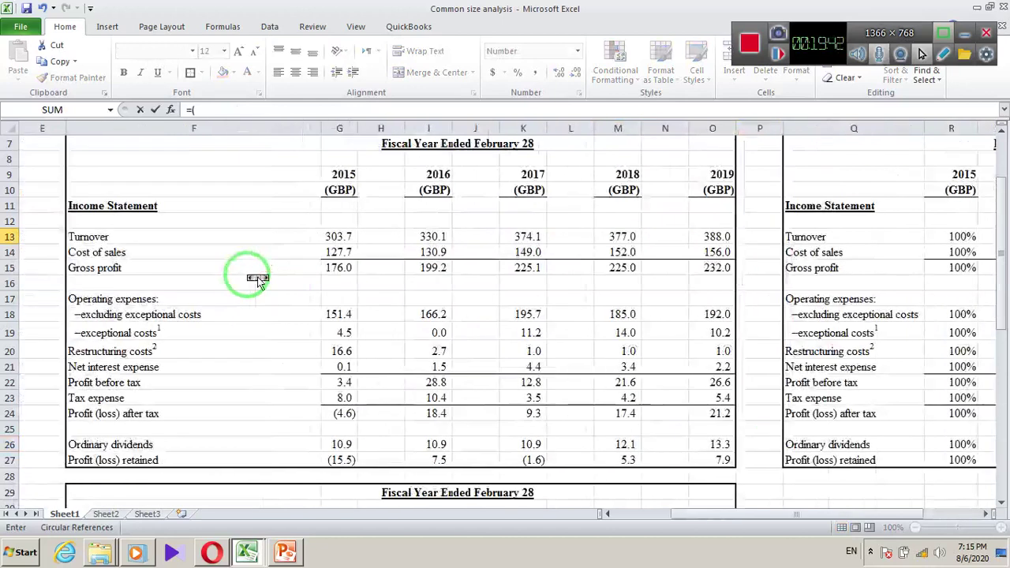
pyautogui.click(527, 236)
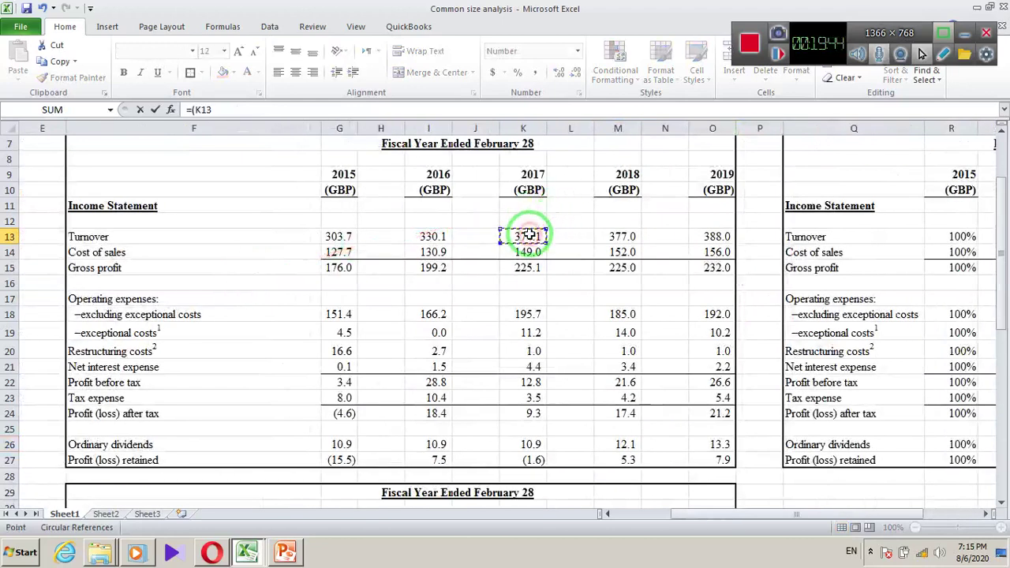
pyautogui.write('/')
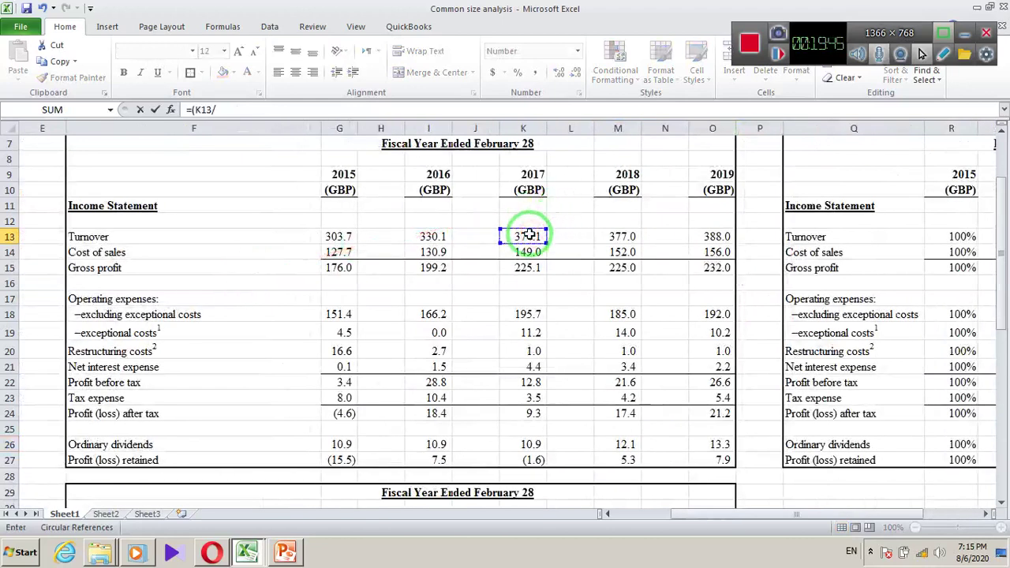
pyautogui.click(333, 239)
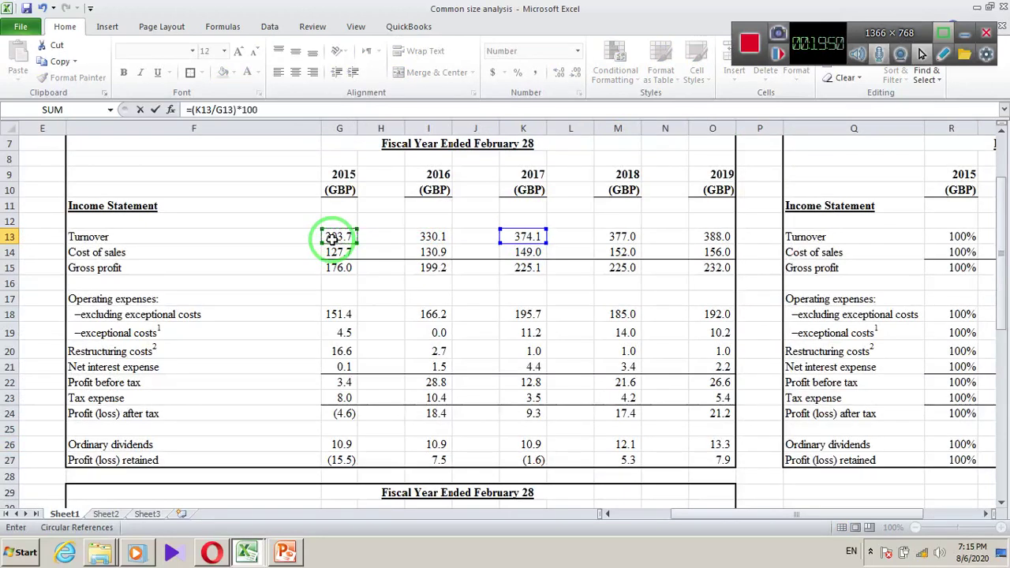
pyautogui.write(')*100')
pyautogui.press('Return')
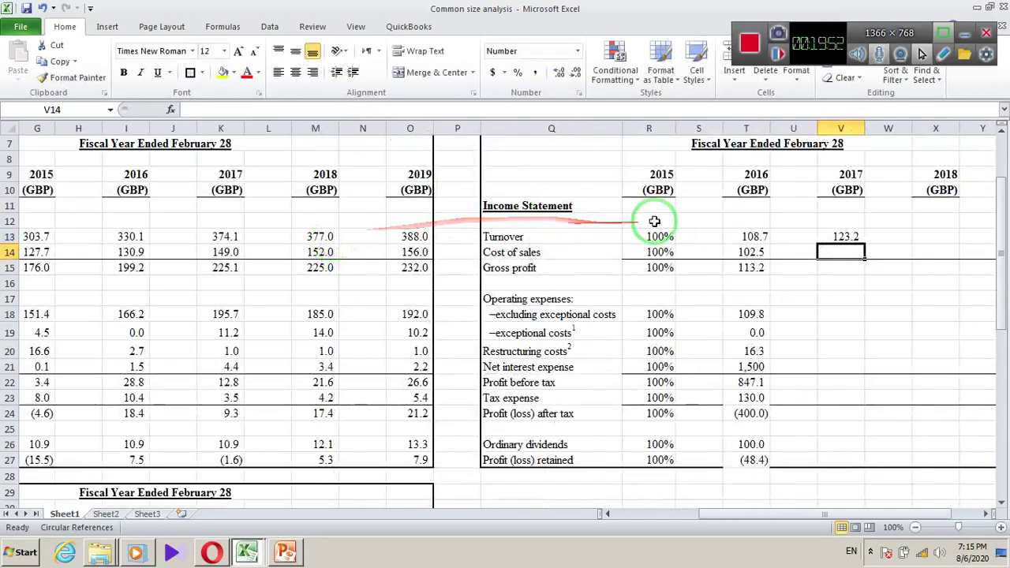
# Fill the 2017 turnover formula from V13 down through V27
pyautogui.click(847, 251)
pyautogui.click(846, 237)
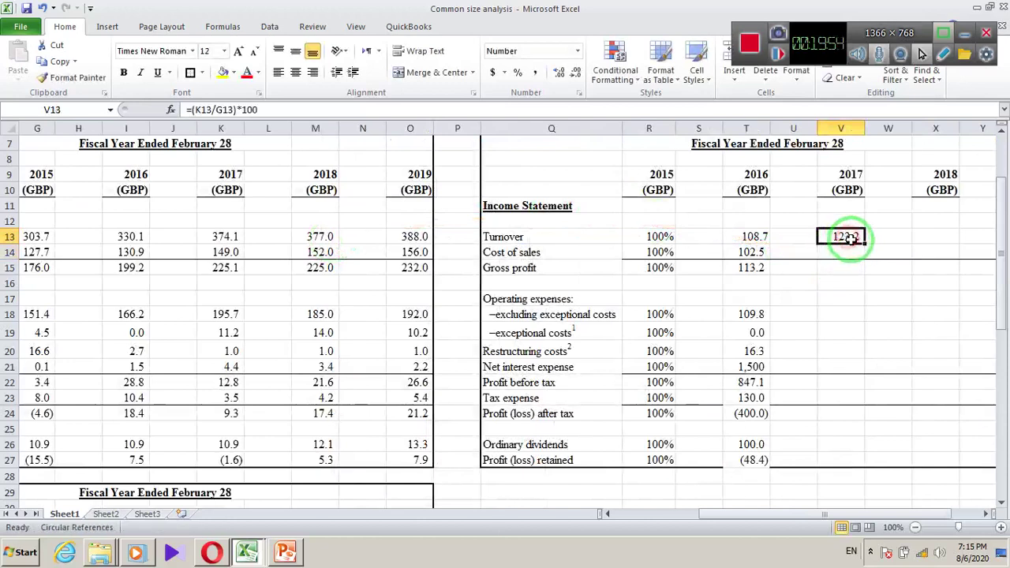
pyautogui.moveTo(865, 244); pyautogui.dragTo(869, 463)
pyautogui.click(773, 413)
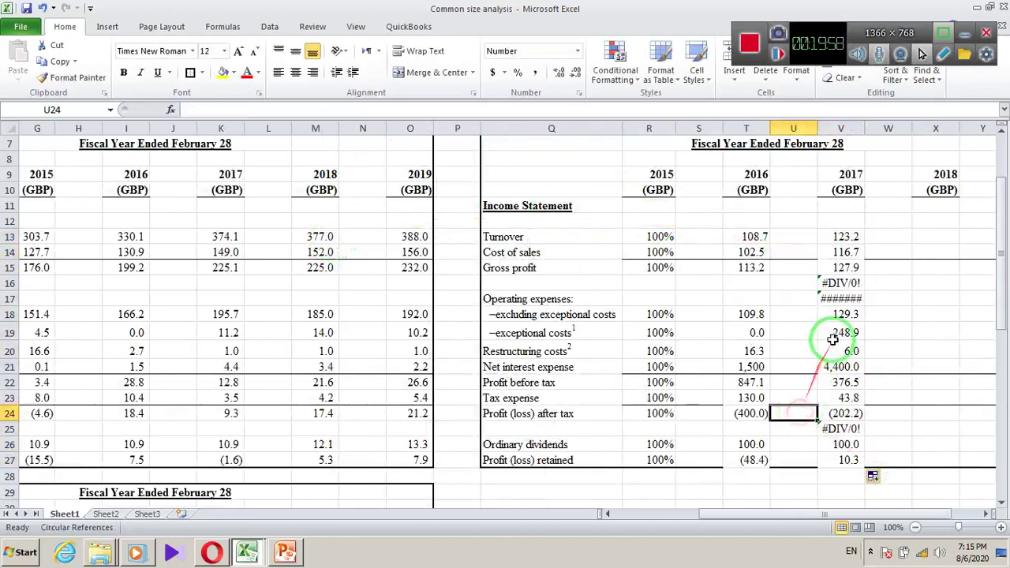
# Clear the copied formulas from V16, V17 and V25 in the 2017 column, where the rows have no amounts
pyautogui.click(841, 286)
pyautogui.press('BackSpace')
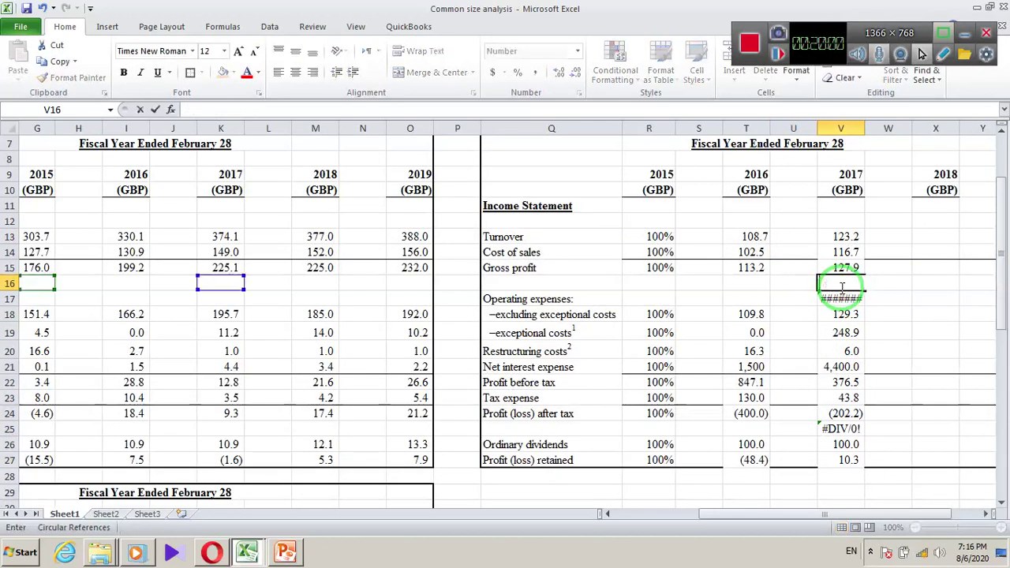
pyautogui.click(839, 299)
pyautogui.press('BackSpace')
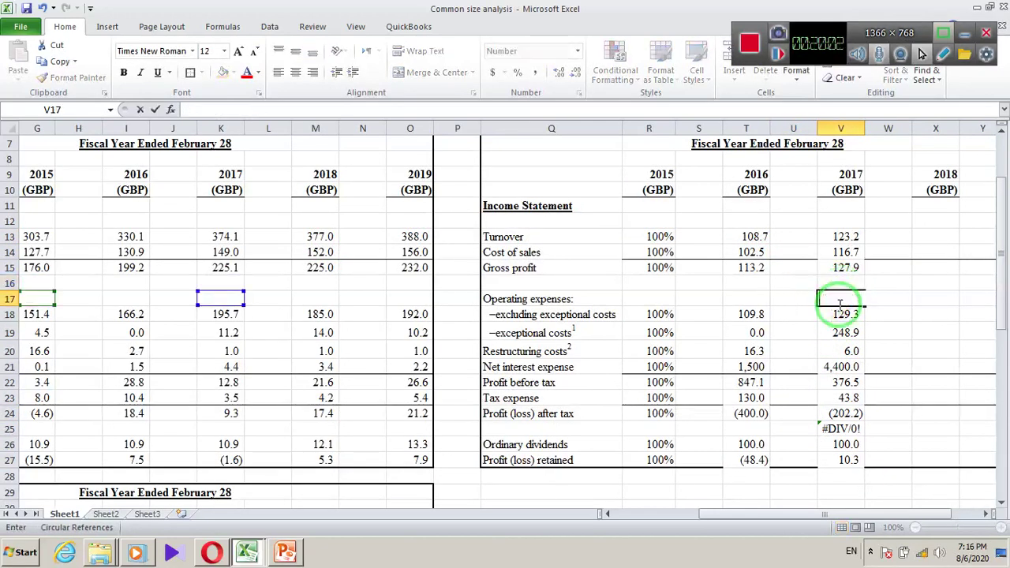
pyautogui.click(844, 429)
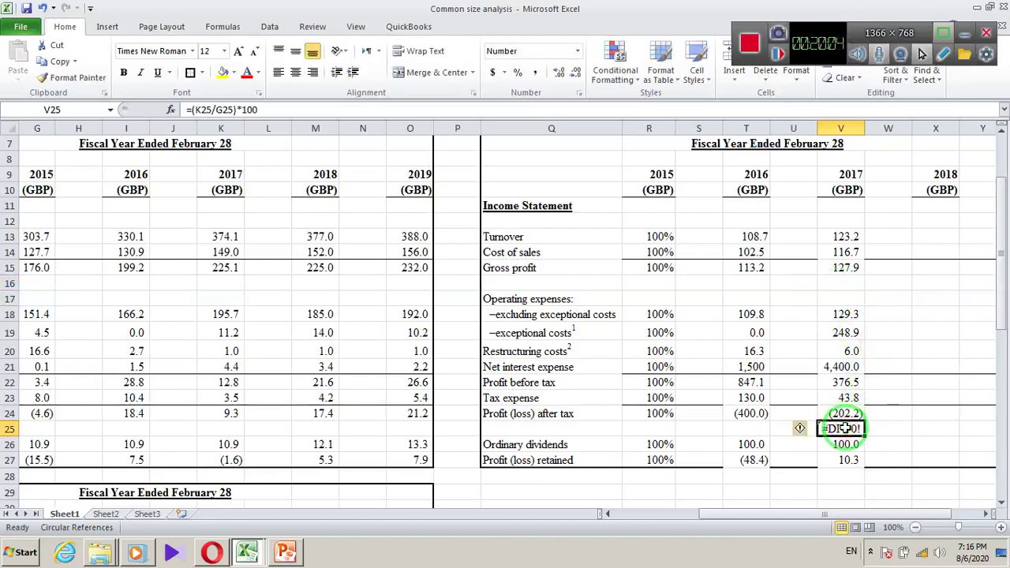
pyautogui.press('BackSpace')
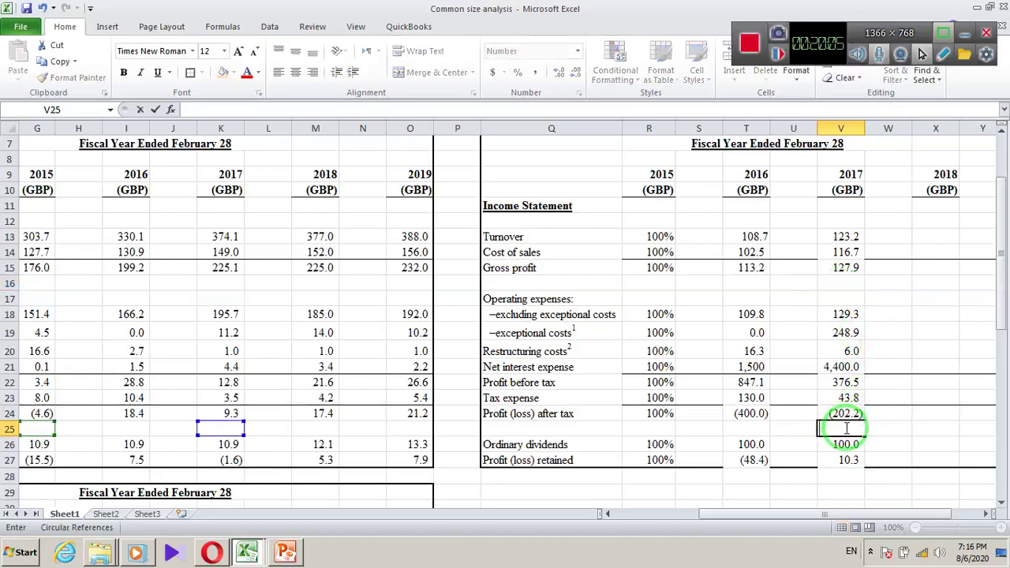
pyautogui.click(908, 426)
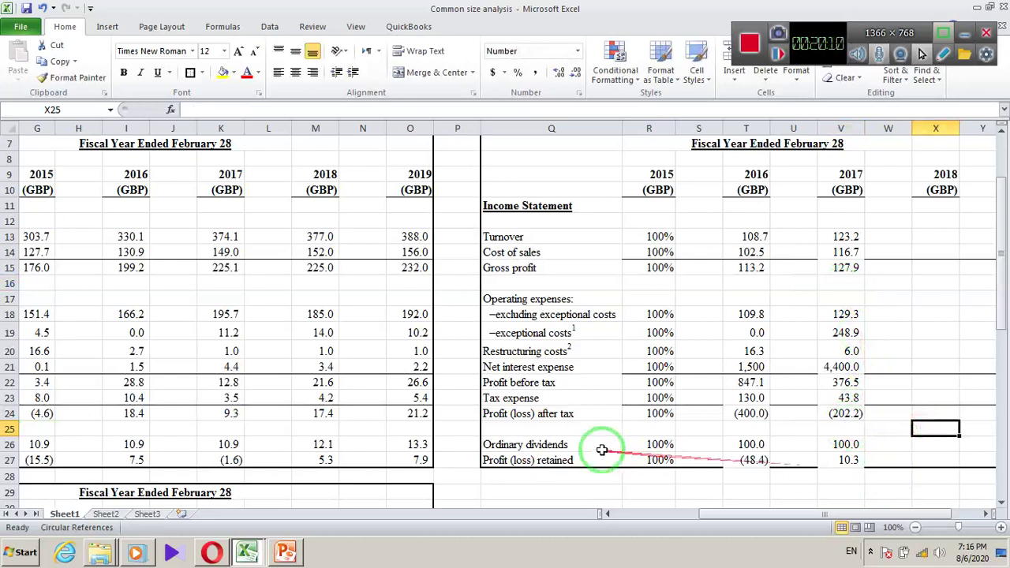
# Examine how profit before tax is calculated in G22 for 2015 and I22 for 2016, including the expense amounts it subtracts
pyautogui.click(608, 514)
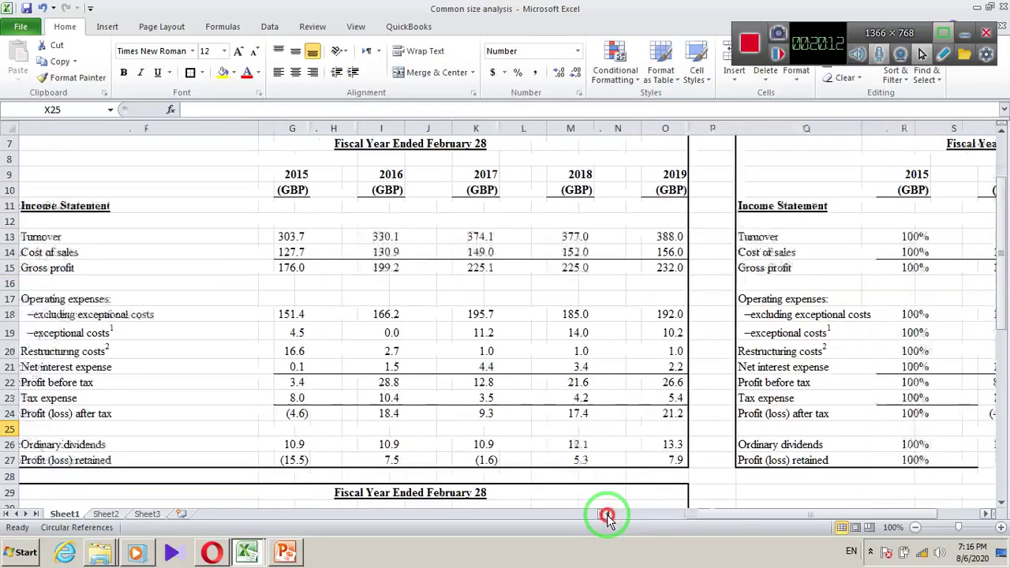
pyautogui.click(608, 513)
pyautogui.click(340, 380)
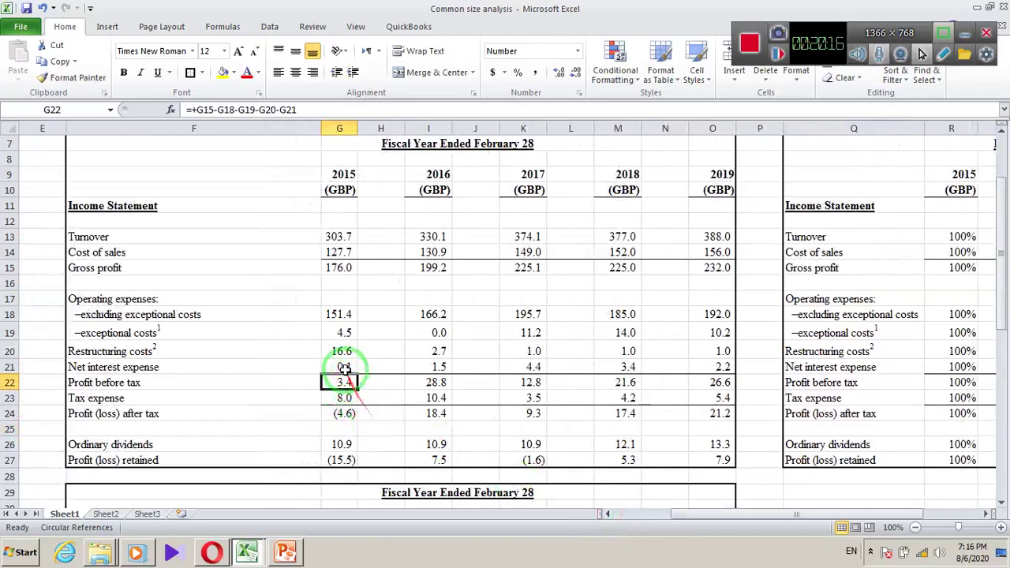
pyautogui.press('Up')
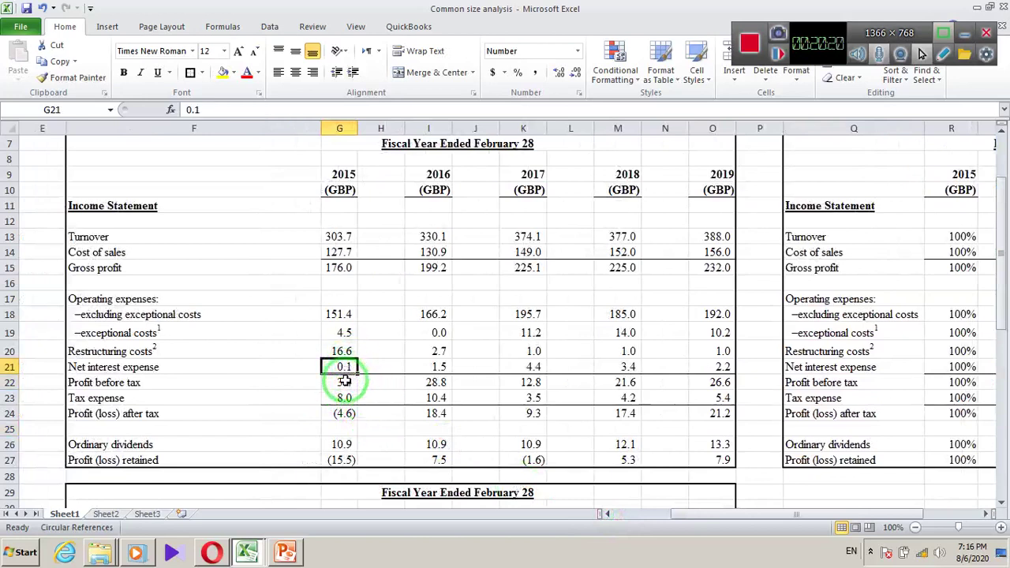
pyautogui.doubleClick(345, 382)
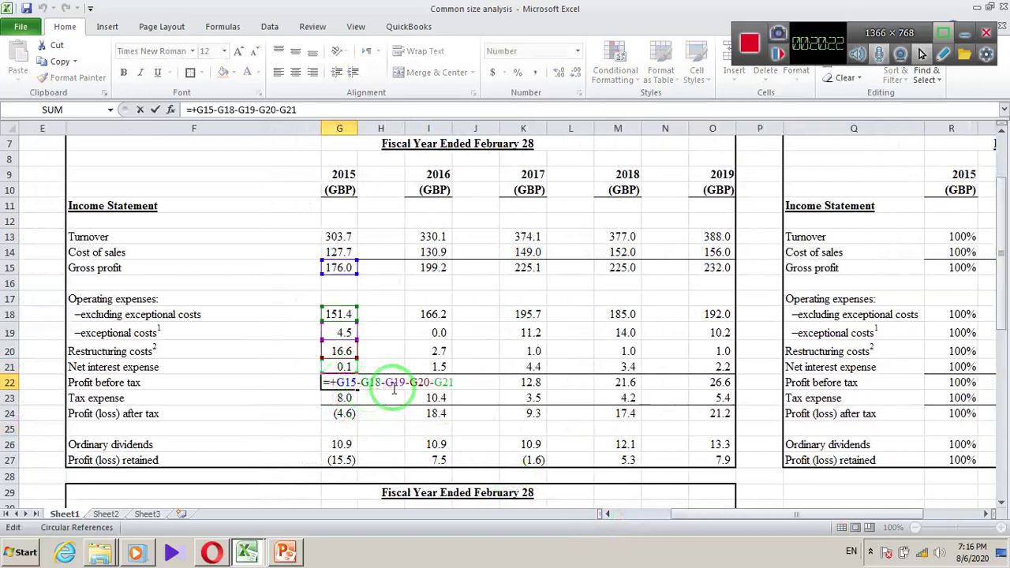
pyautogui.press('Return')
pyautogui.click(348, 382)
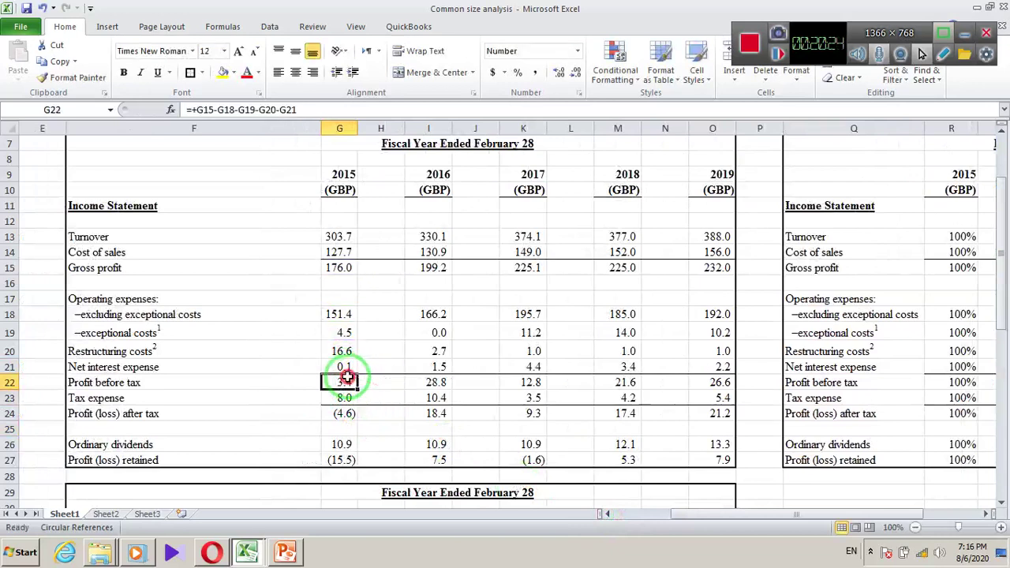
pyautogui.click(337, 316)
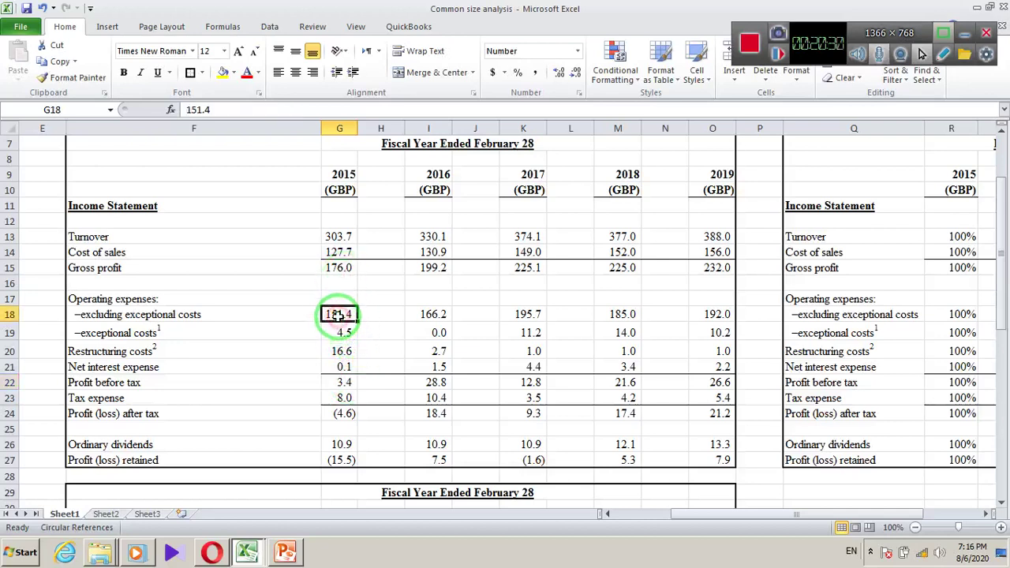
pyautogui.hscroll(1, 374, 381)
pyautogui.click(379, 382)
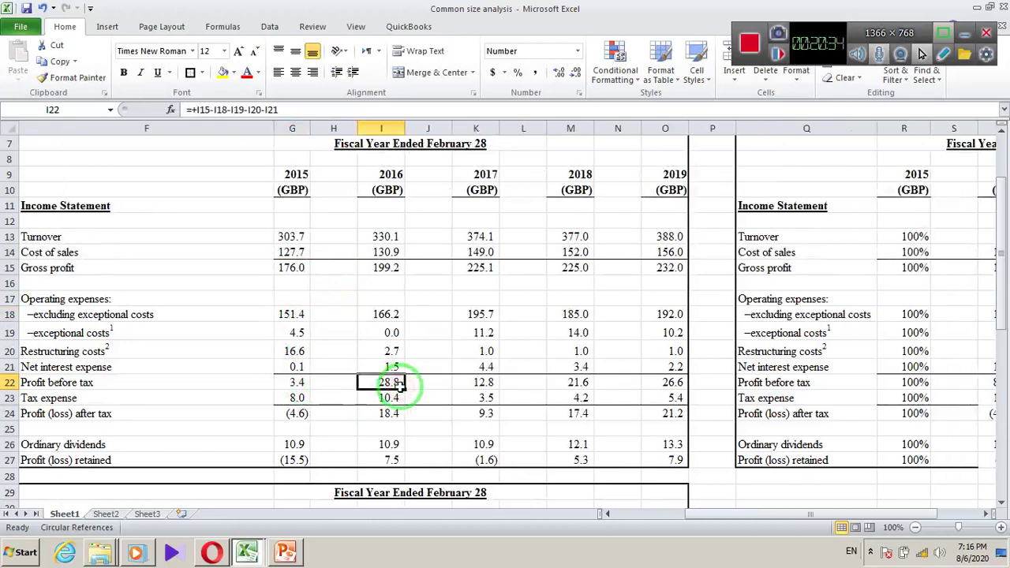
# Review the 2016 and 2017 common size figures for profit (loss) after tax in T24 and V24
pyautogui.click(754, 401)
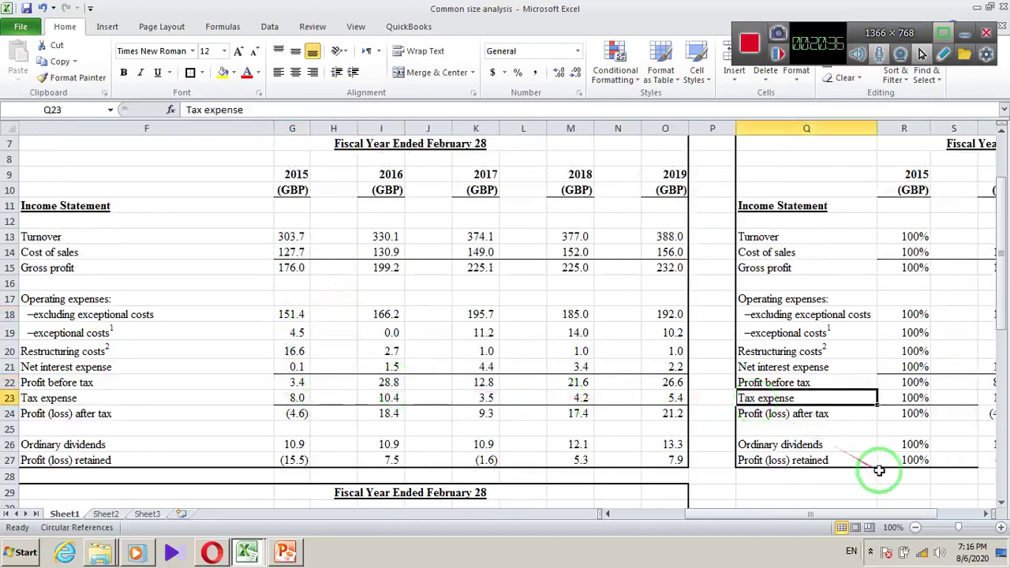
pyautogui.click(986, 513)
pyautogui.click(985, 514)
pyautogui.click(986, 514)
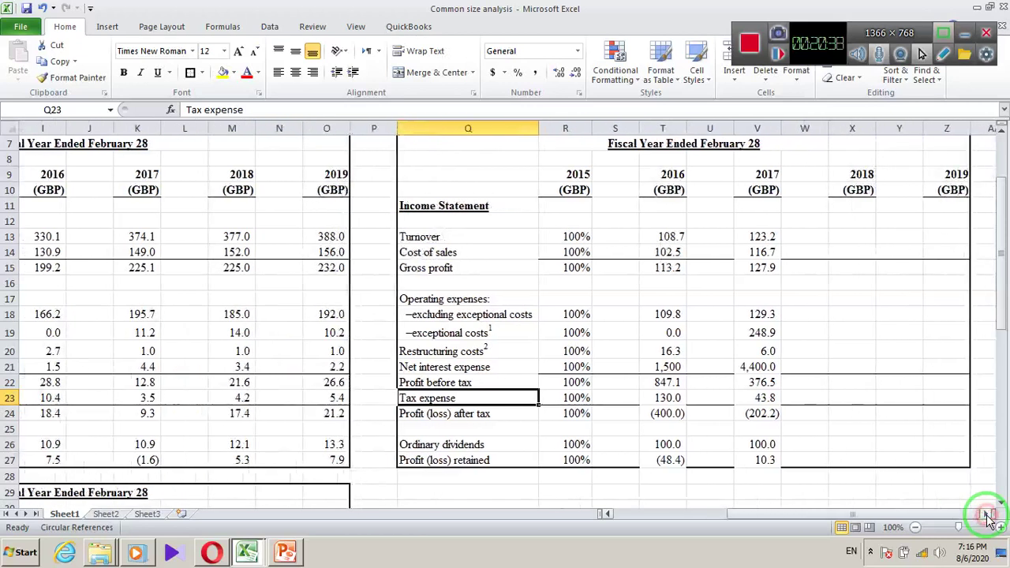
pyautogui.click(987, 514)
pyautogui.click(732, 442)
pyautogui.click(710, 413)
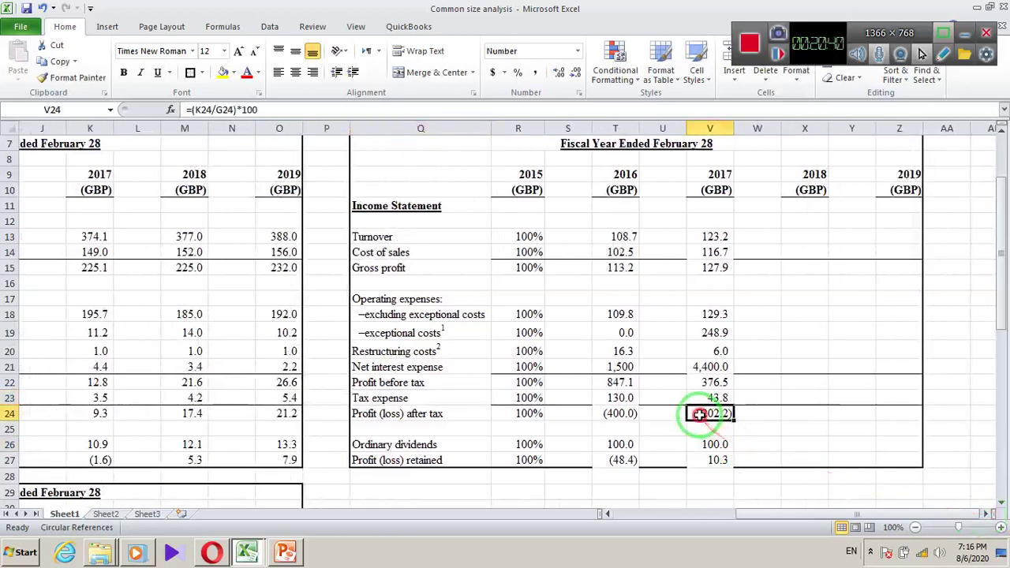
pyautogui.click(616, 414)
pyautogui.click(704, 416)
pyautogui.click(706, 351)
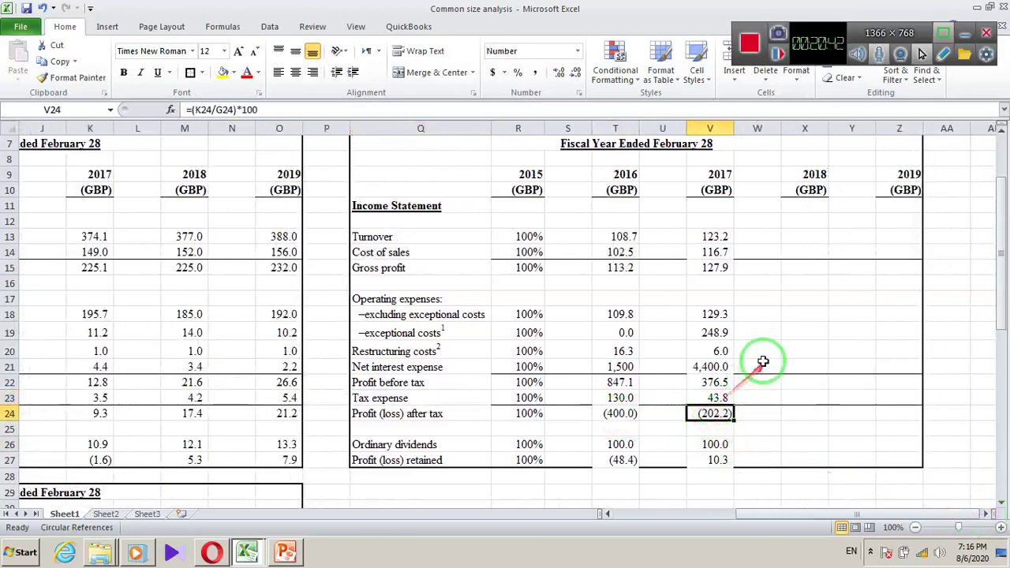
pyautogui.click(759, 352)
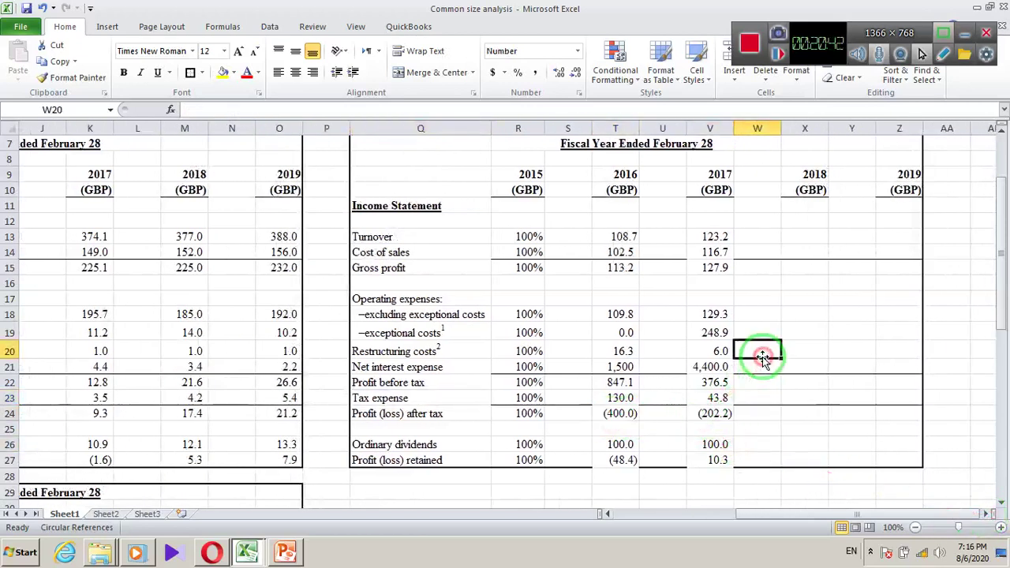
# Enter the 2018 turnover formula =(M13/G13)*100 in X13 of the common size income statement
pyautogui.click(805, 239)
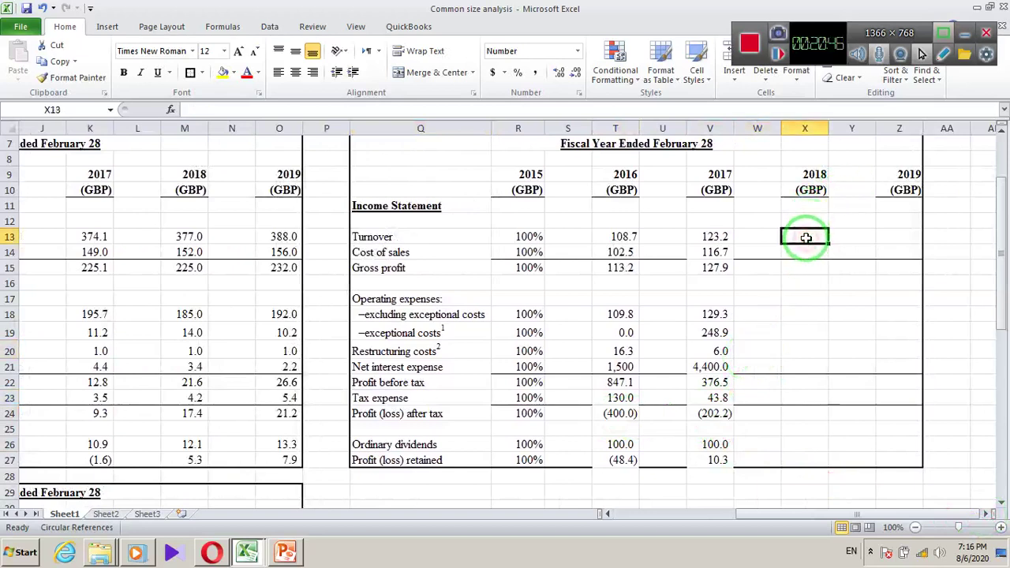
pyautogui.write('=')
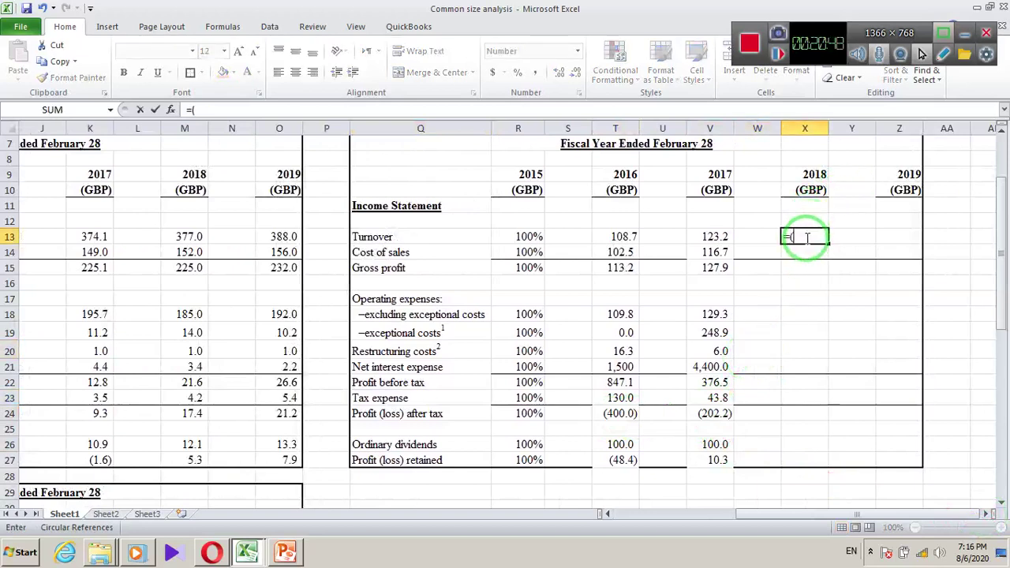
pyautogui.write('(')
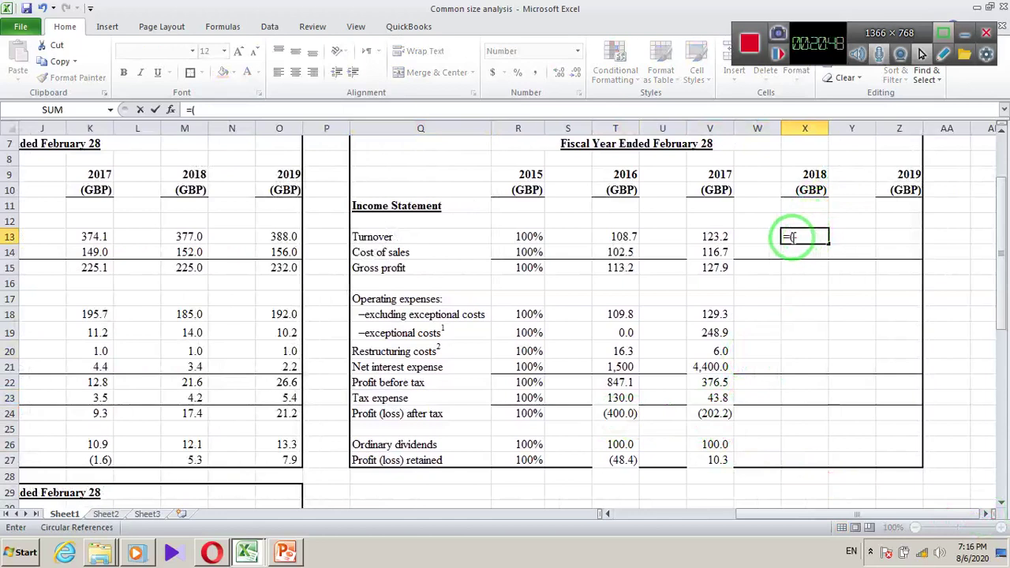
pyautogui.click(190, 238)
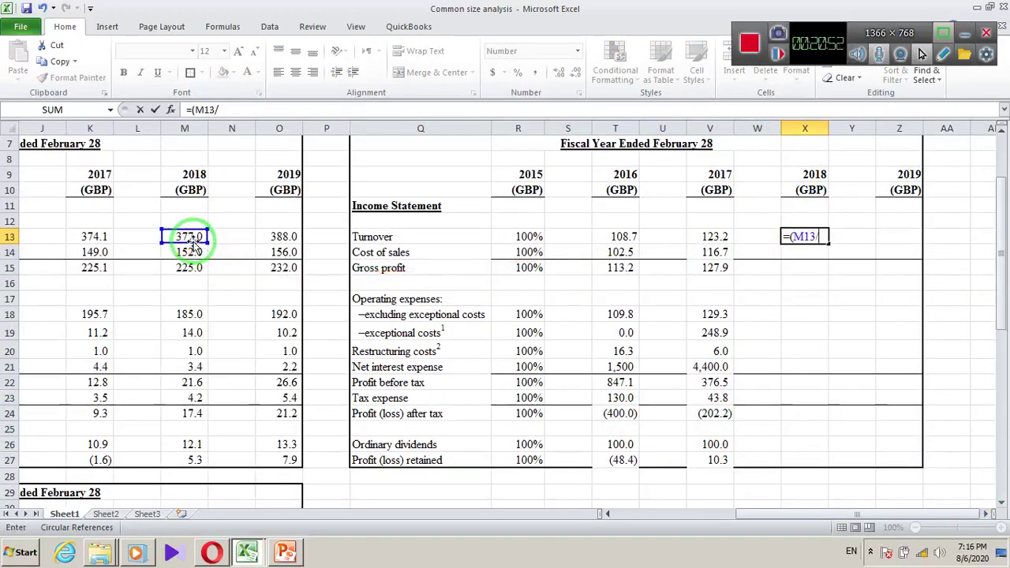
pyautogui.write('/')
pyautogui.hscroll(-2, 136, 239)
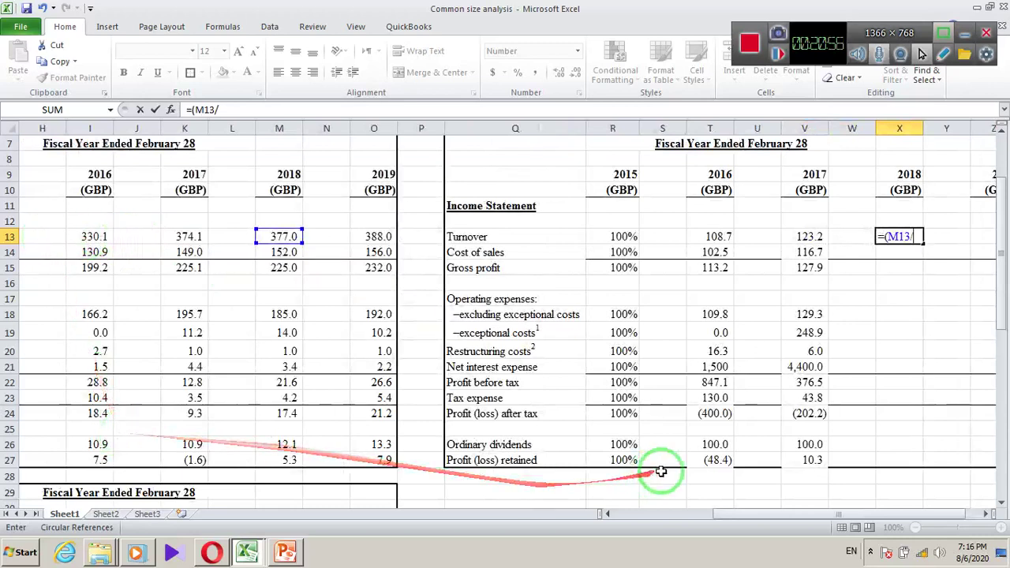
pyautogui.click(610, 514)
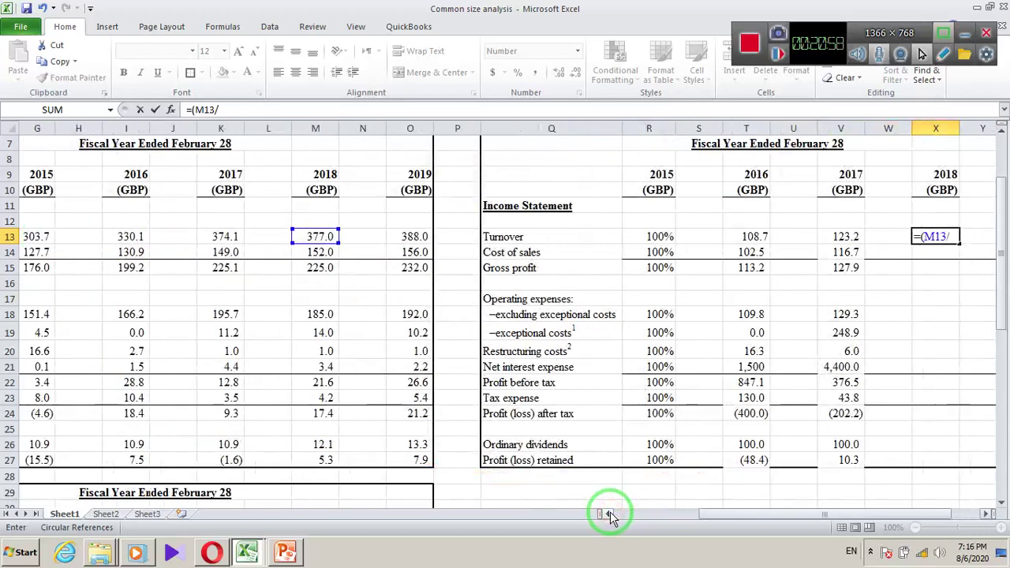
pyautogui.click(610, 514)
pyautogui.click(285, 235)
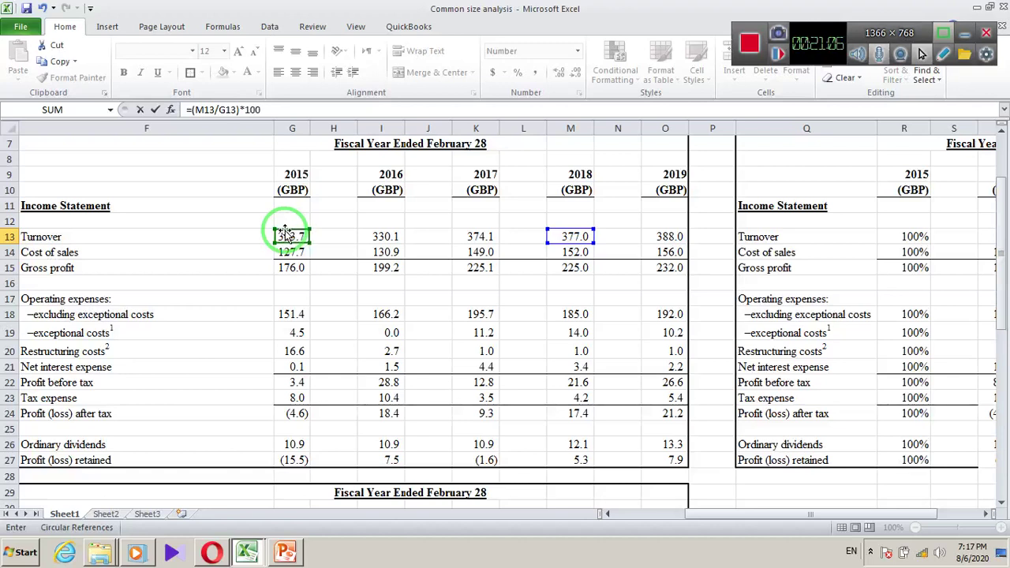
pyautogui.press('Return')
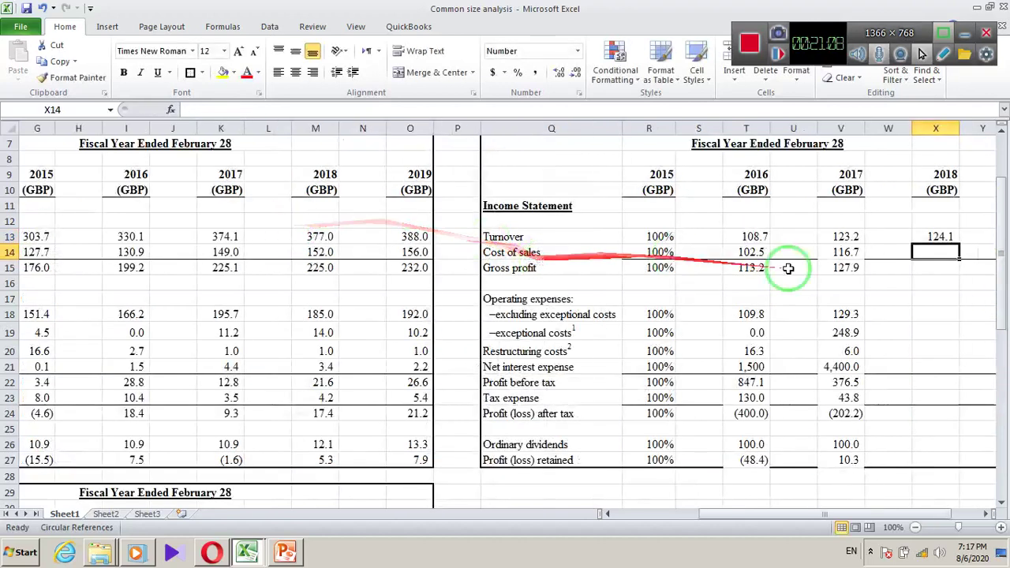
pyautogui.click(876, 297)
pyautogui.hscroll(3, 876, 297)
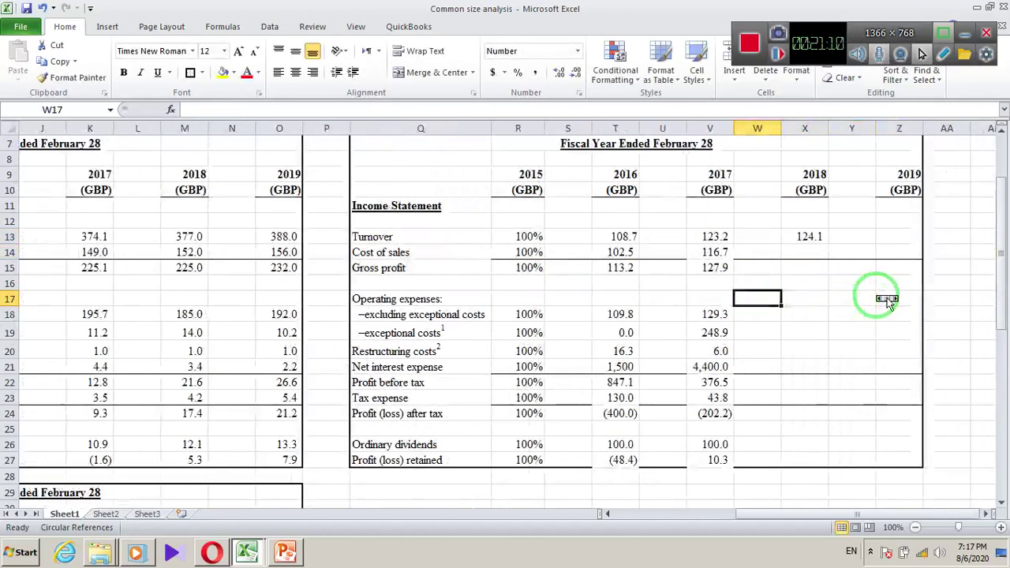
pyautogui.click(804, 252)
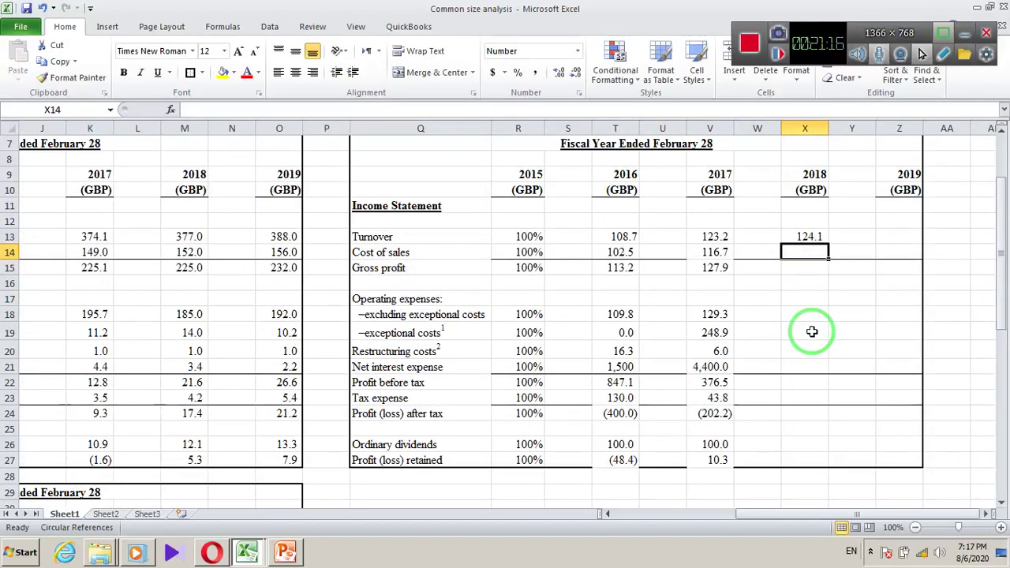
pyautogui.write('=')
pyautogui.press('Escape')
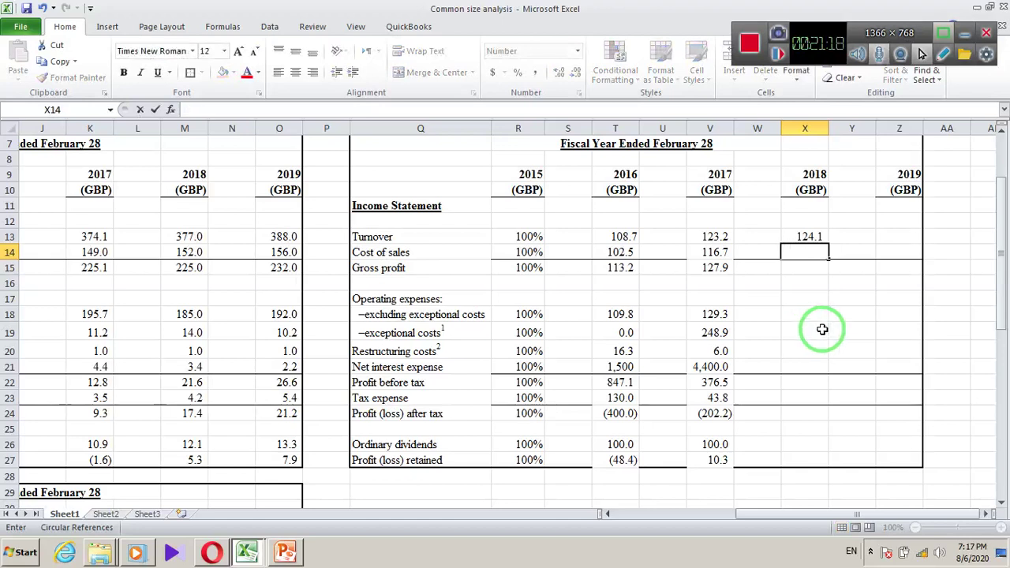
# Fill the 2018 turnover formula from X13 down through X27
pyautogui.click(812, 331)
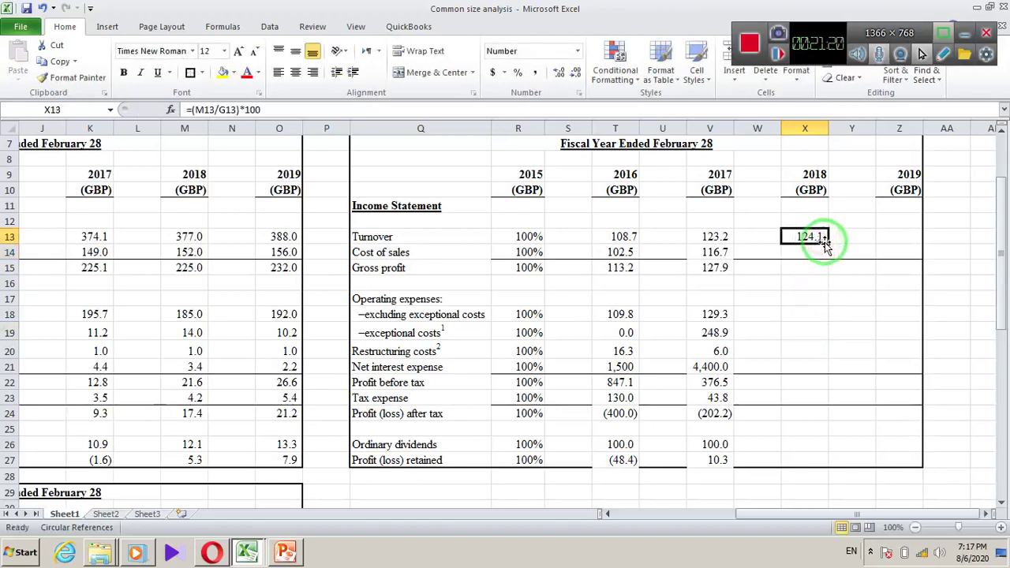
pyautogui.moveTo(828, 243); pyautogui.dragTo(827, 460)
pyautogui.click(821, 382)
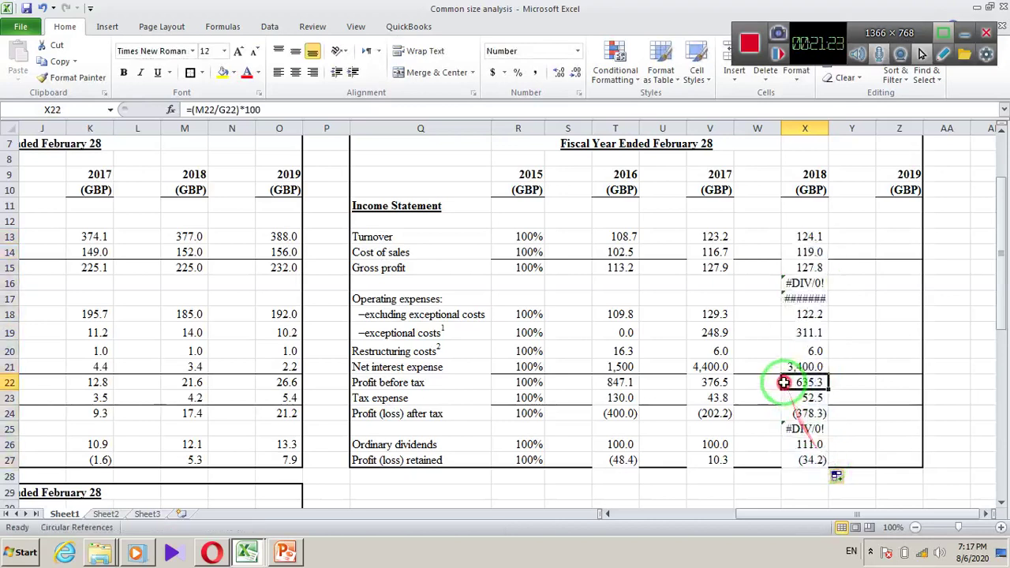
# Clear the copied formulas from X16, X17 and X25 in the 2018 column, where the rows have no amounts
pyautogui.click(801, 283)
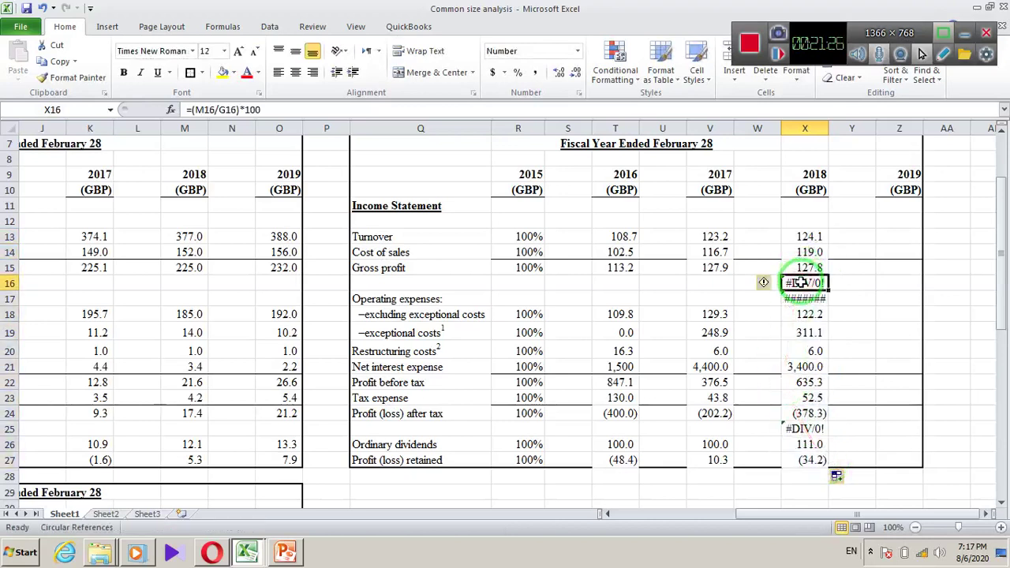
pyautogui.press('BackSpace')
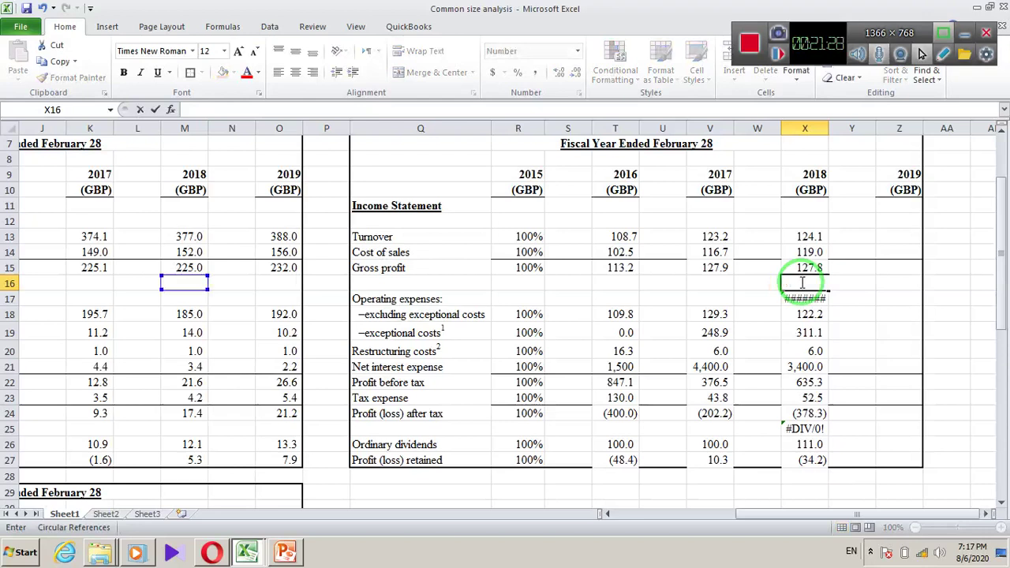
pyautogui.click(799, 297)
pyautogui.press('BackSpace')
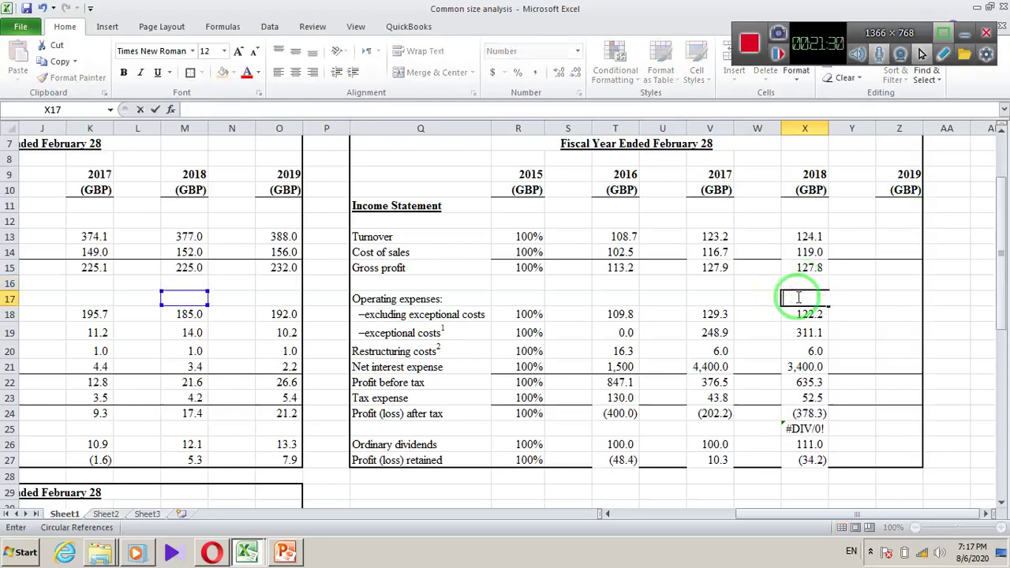
pyautogui.click(804, 333)
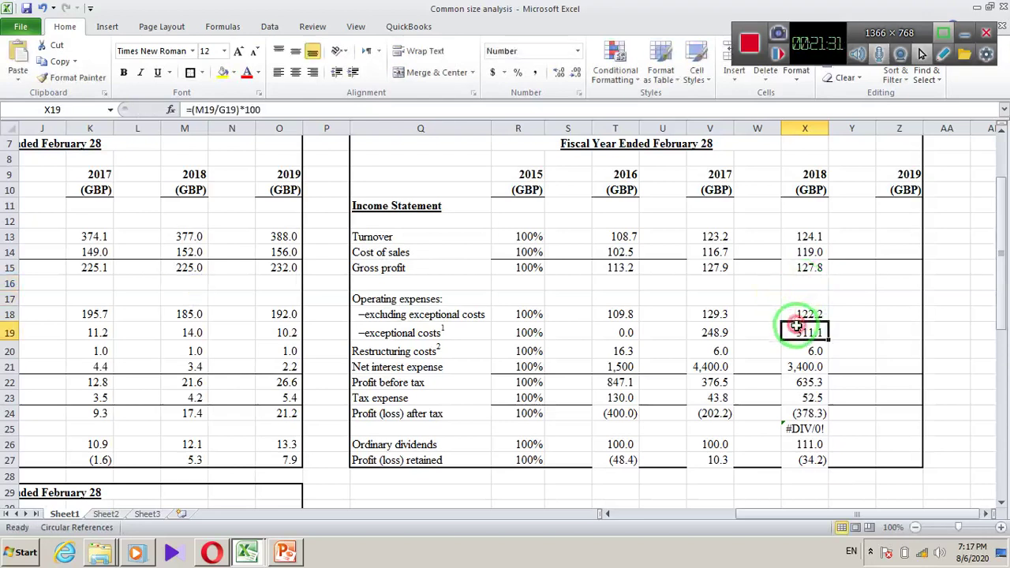
pyautogui.click(804, 429)
pyautogui.press('BackSpace')
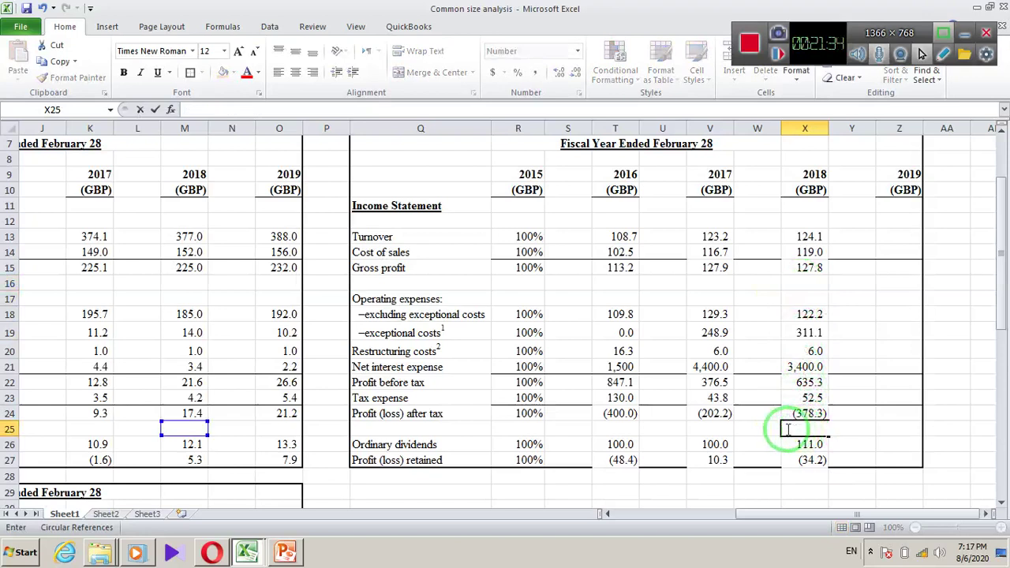
pyautogui.click(758, 428)
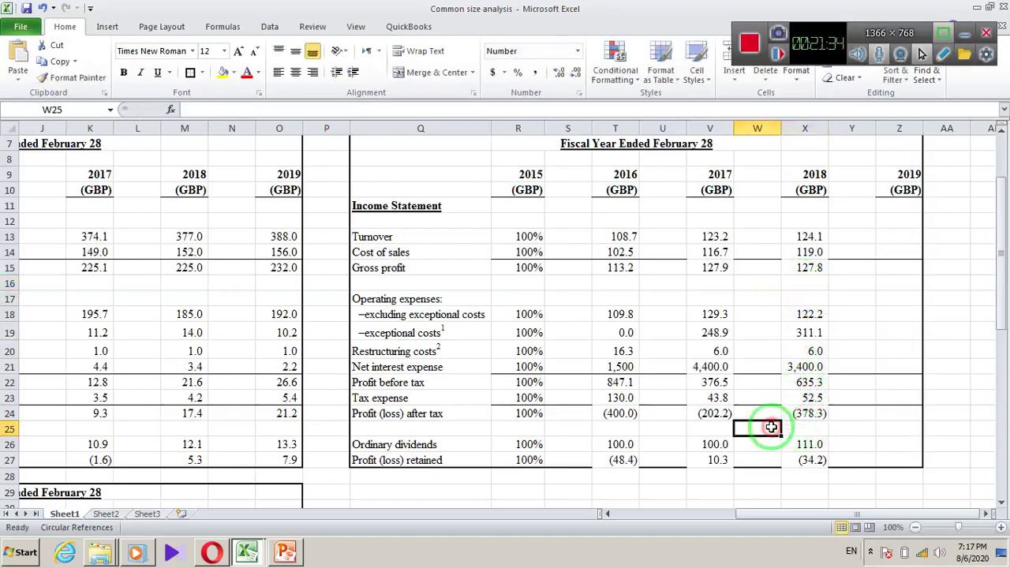
# Enter the 2019 turnover formula =(O13/G13)*100 in Z13, dividing 2019 turnover by the 2015 base amount
pyautogui.click(800, 236)
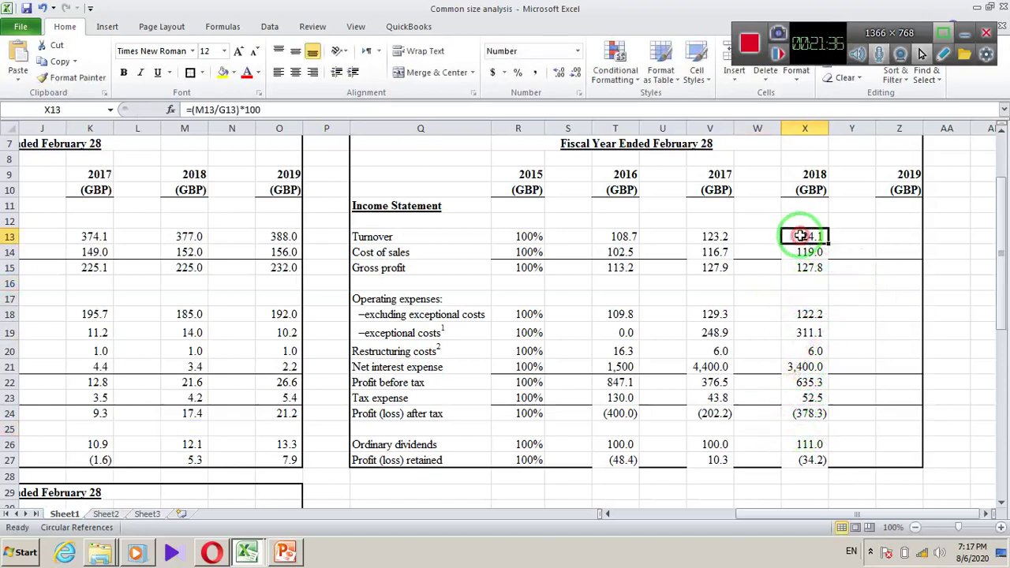
pyautogui.click(891, 236)
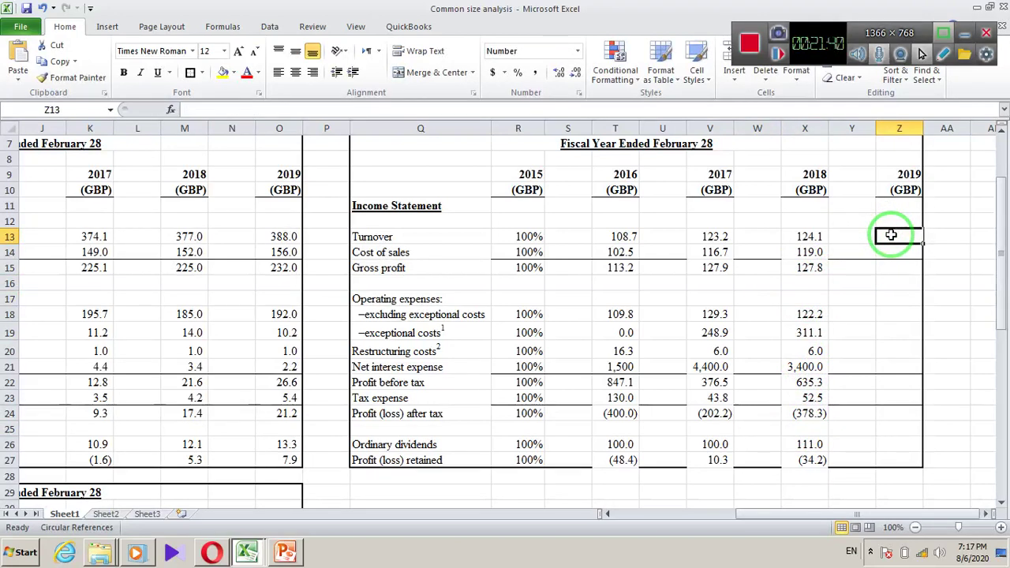
pyautogui.write('=(O13/')
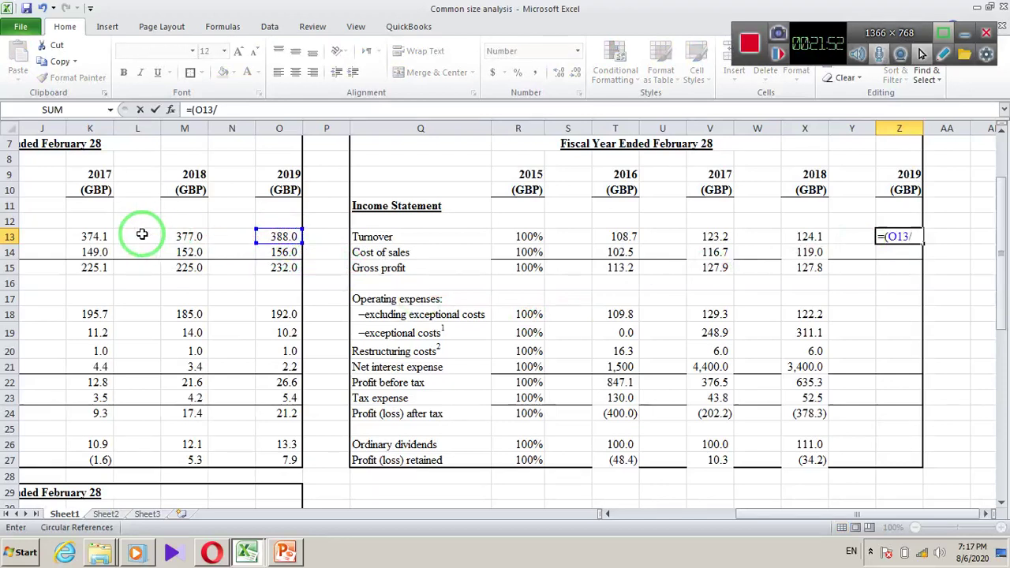
pyautogui.click(609, 514)
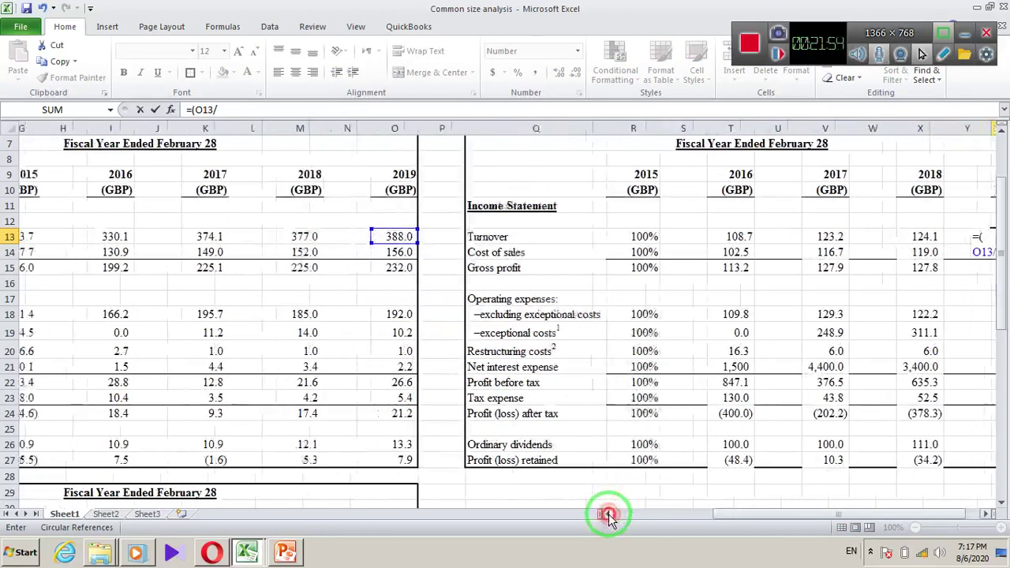
pyautogui.click(608, 514)
pyautogui.click(330, 236)
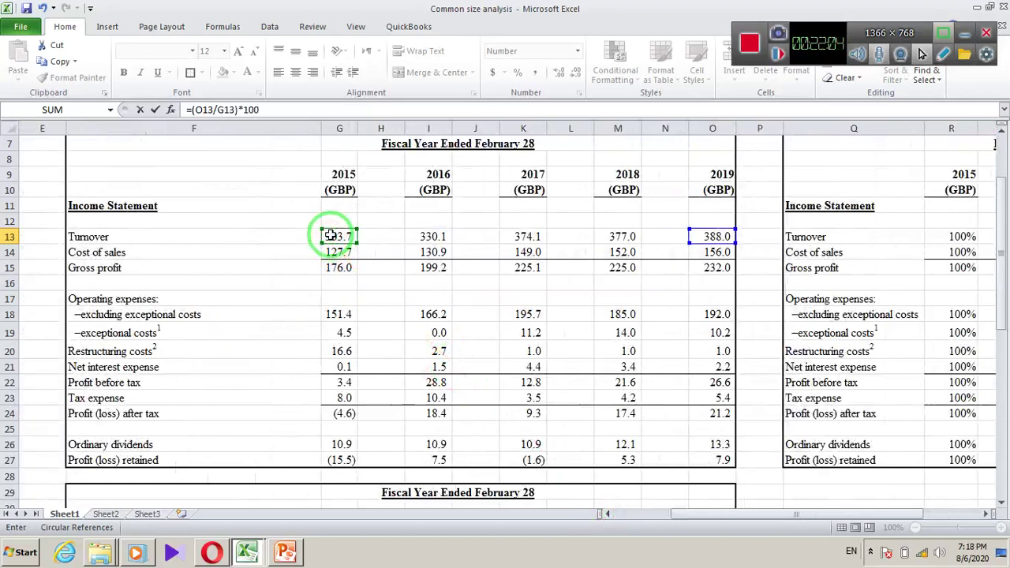
pyautogui.press('Return')
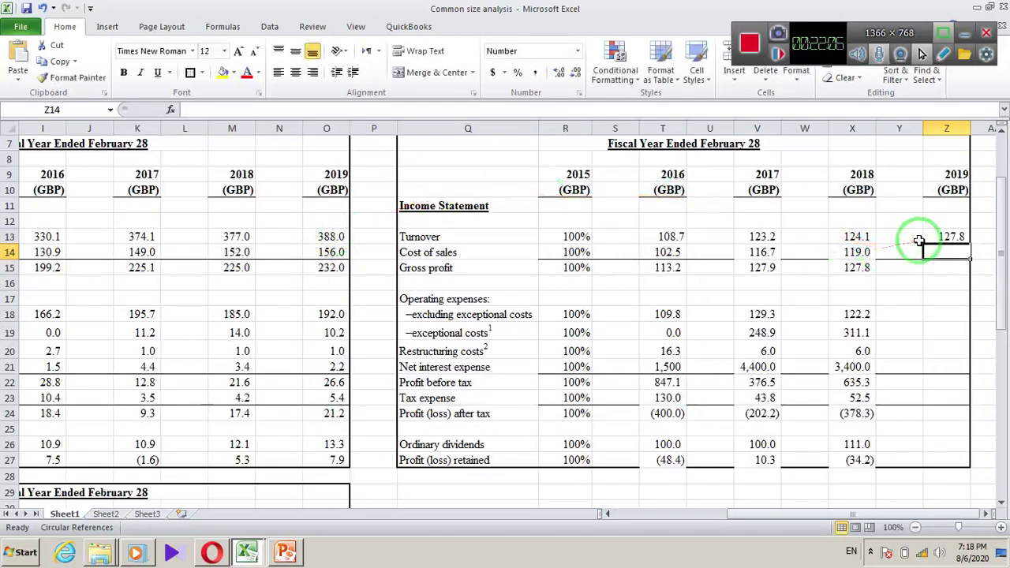
# Try to copy the 2019 turnover formula down the column to row 27
pyautogui.click(951, 237)
pyautogui.moveTo(969, 245)
pyautogui.mouseDown()
pyautogui.moveTo(978, 368)
pyautogui.moveTo(961, 460)
pyautogui.mouseUp()
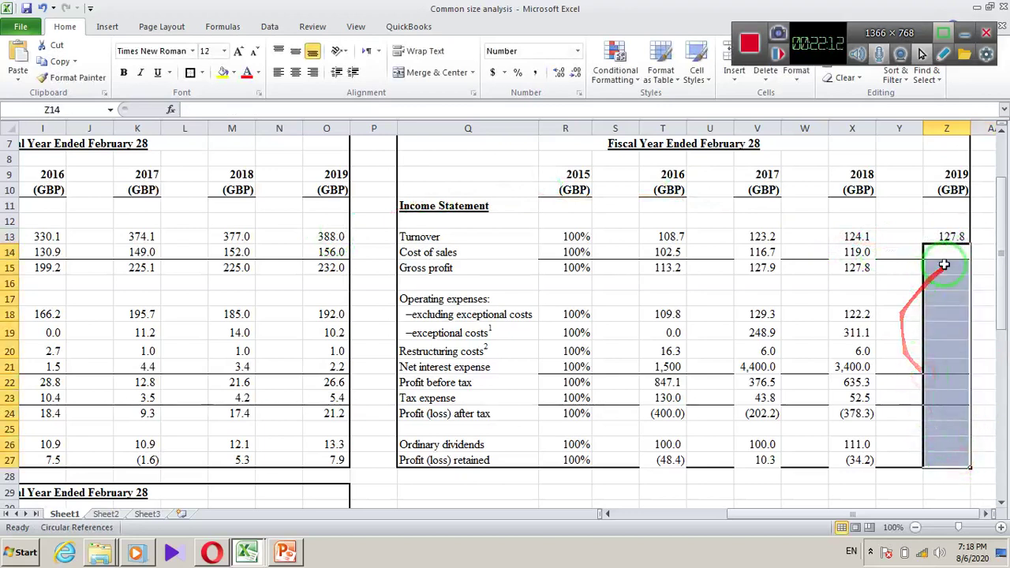
pyautogui.doubleClick(947, 236)
pyautogui.moveTo(952, 240); pyautogui.dragTo(884, 234)
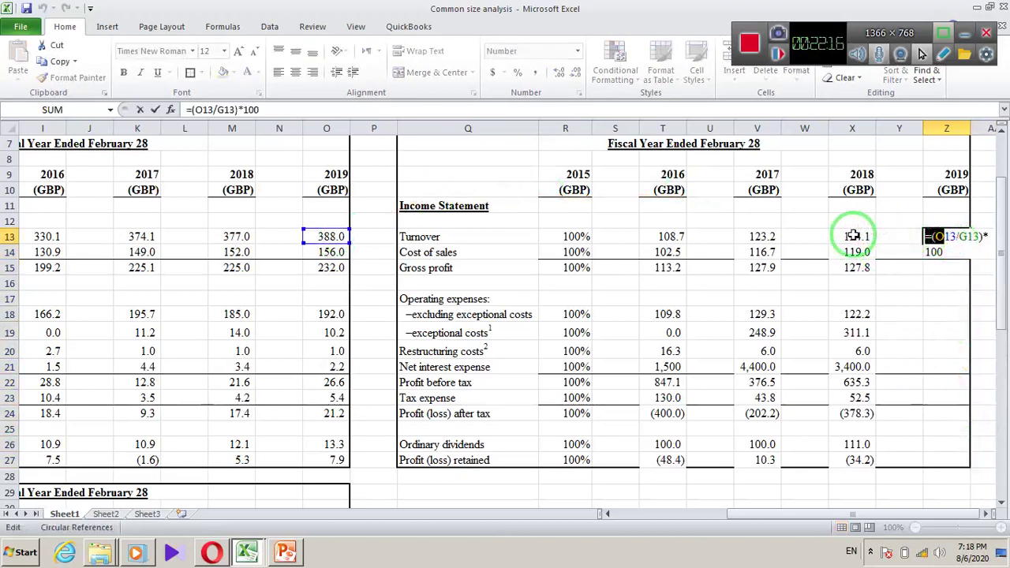
pyautogui.press('Escape')
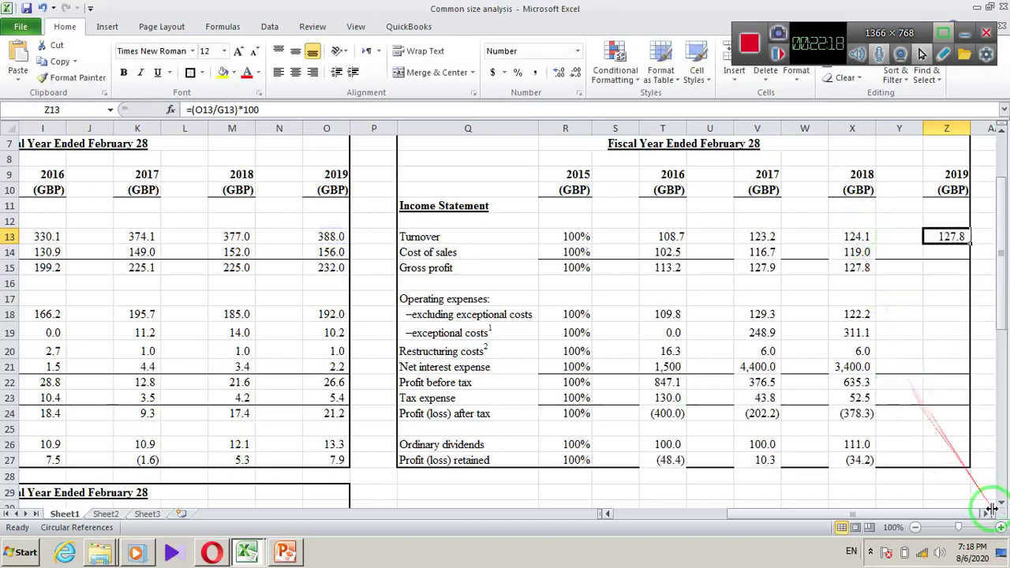
# Fill the 2019 turnover formula from Z13 down through Z27
pyautogui.click(989, 514)
pyautogui.click(989, 514)
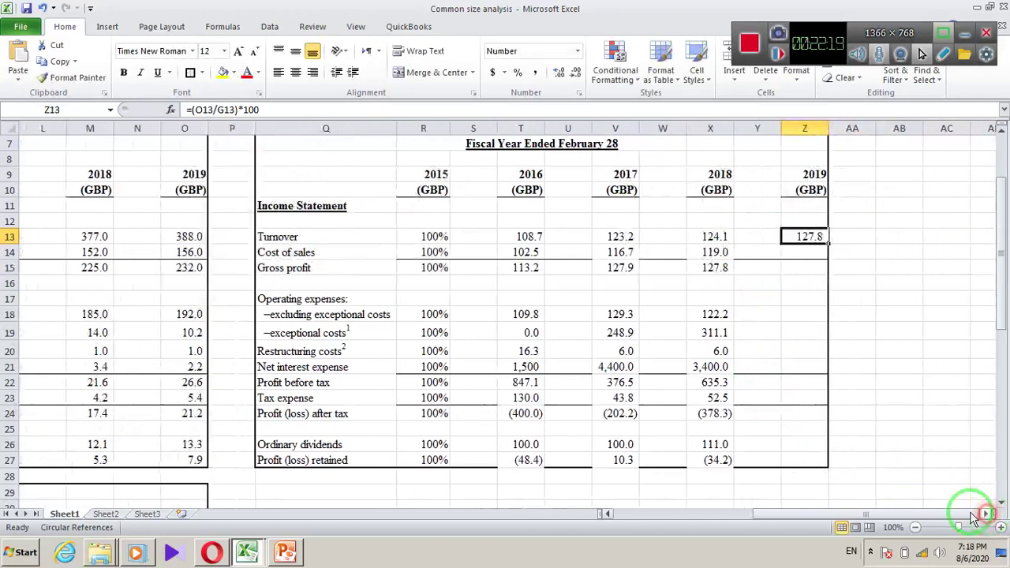
pyautogui.click(796, 298)
pyautogui.click(812, 235)
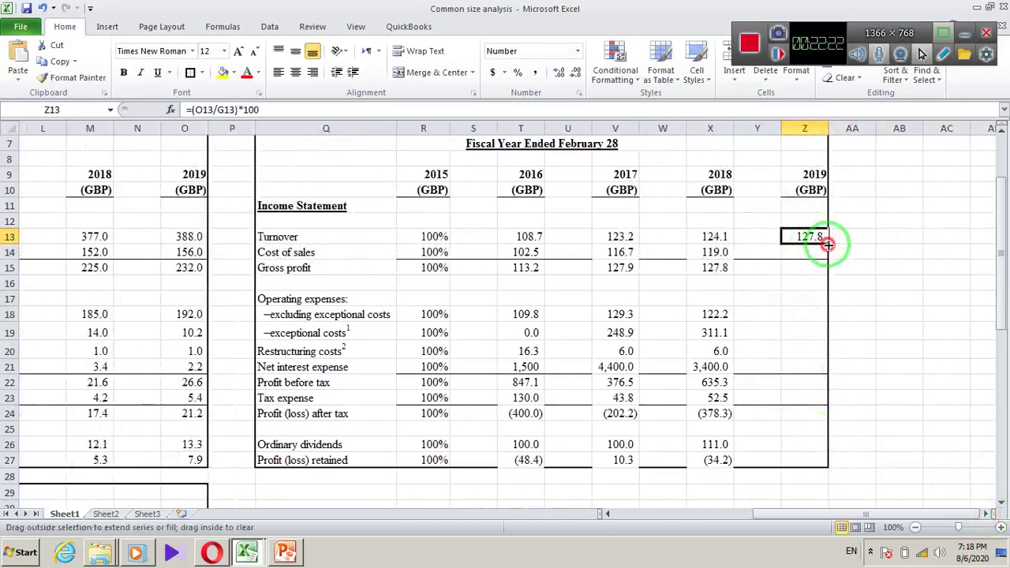
pyautogui.moveTo(828, 246); pyautogui.dragTo(821, 462)
pyautogui.click(757, 395)
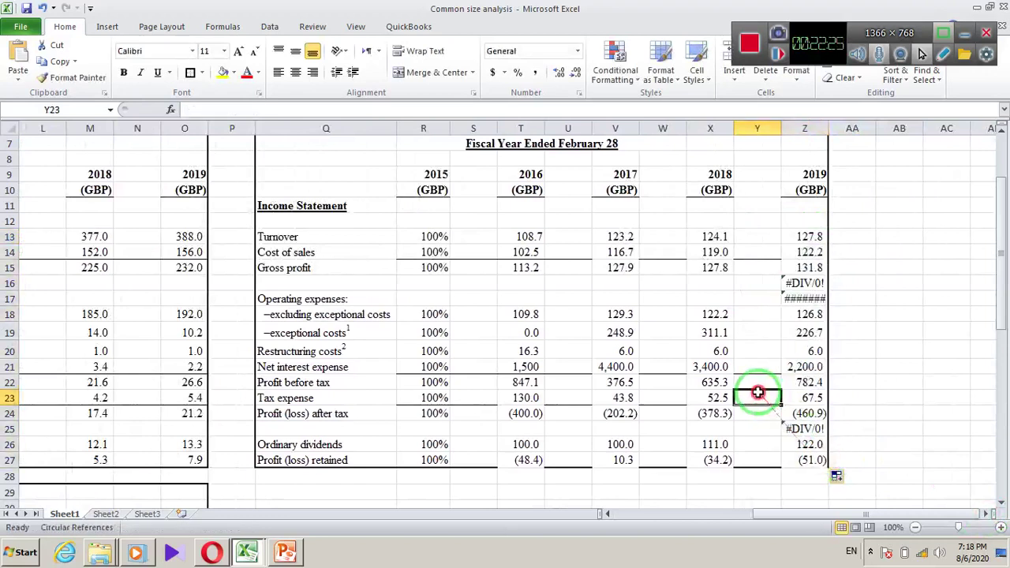
# Clear the copied formulas from Z16, Z17 and Z25 in the 2019 column, where the rows have no amounts
pyautogui.click(791, 284)
pyautogui.press('Delete')
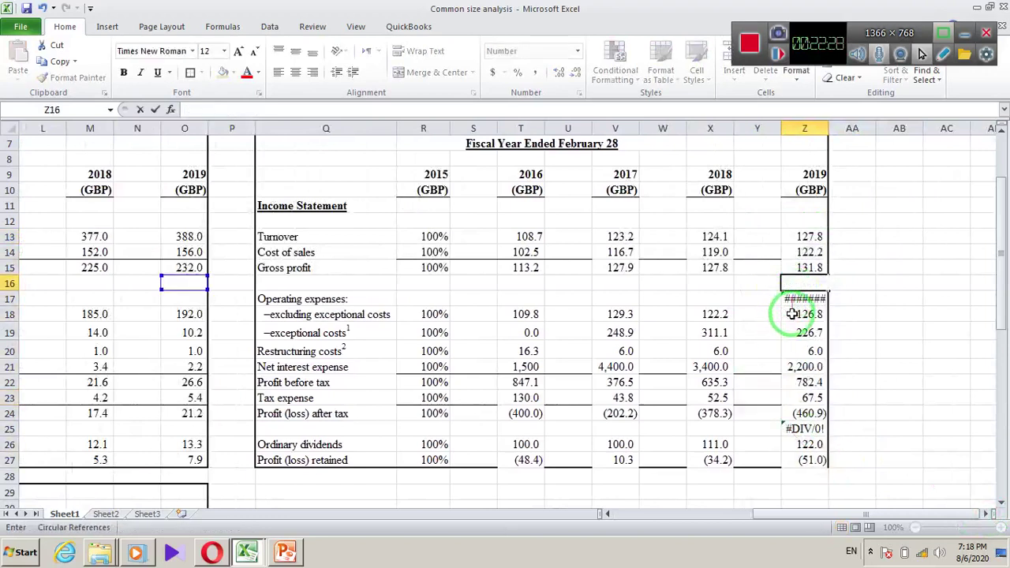
pyautogui.click(793, 300)
pyautogui.press('Delete')
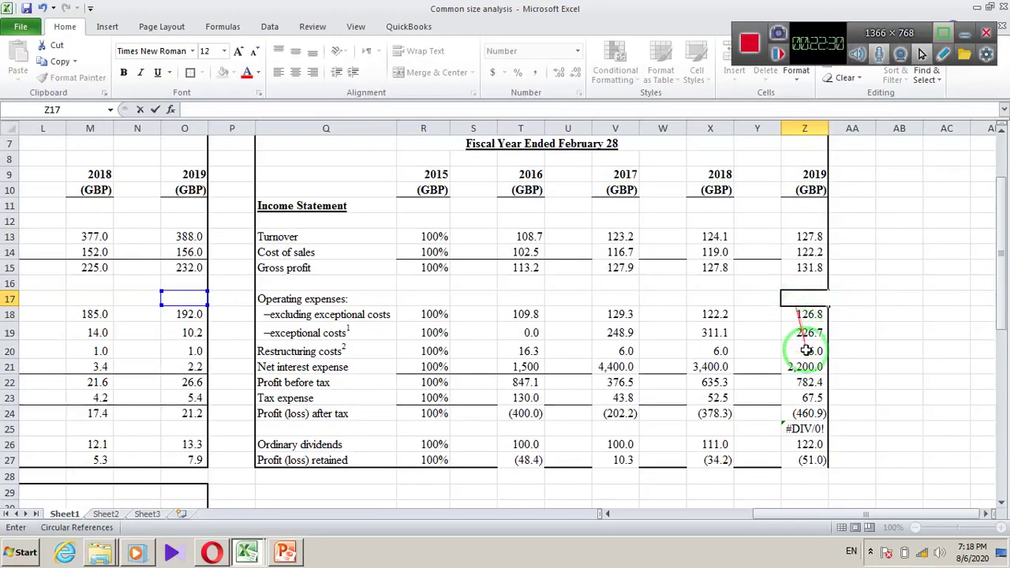
pyautogui.click(805, 429)
pyautogui.press('BackSpace')
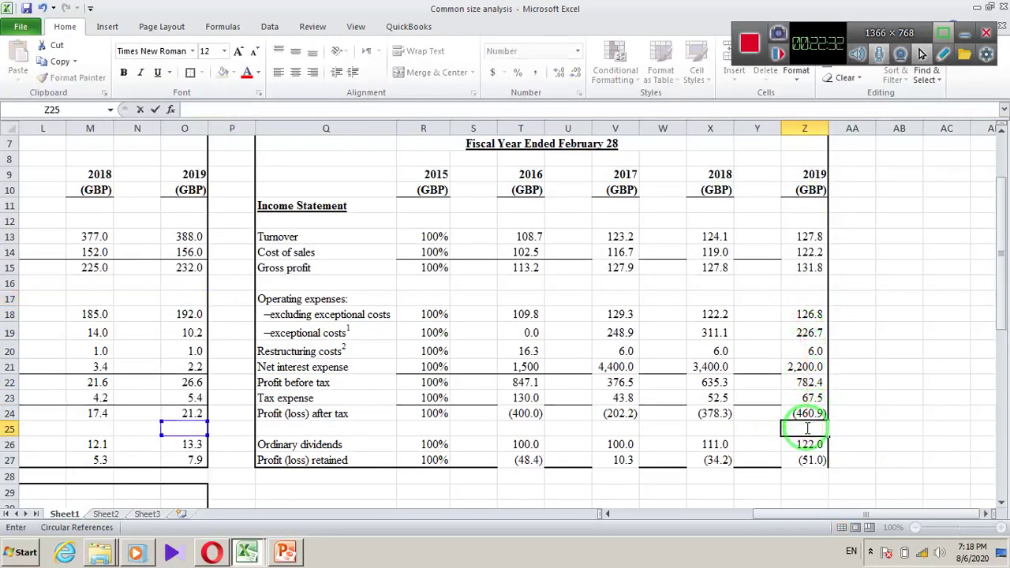
pyautogui.click(853, 445)
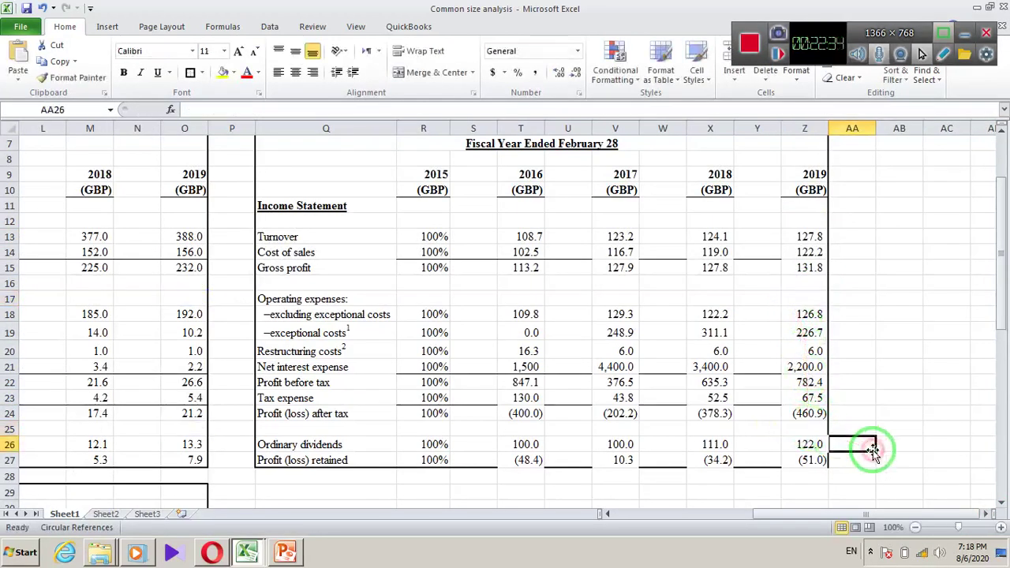
# Add a bottom border under the Cost of sales row across R14:Z14
pyautogui.click(615, 368)
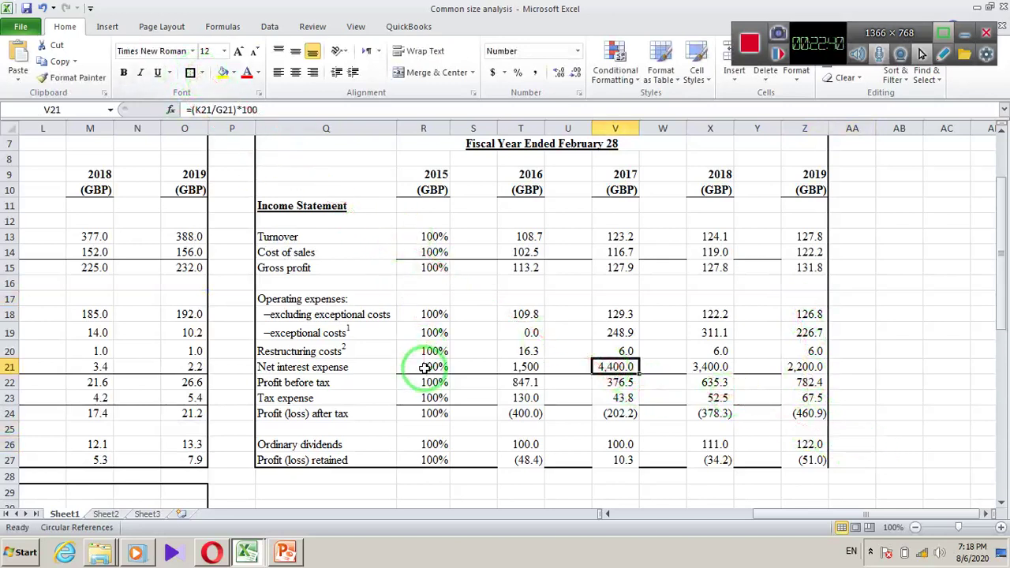
pyautogui.moveTo(432, 252); pyautogui.dragTo(809, 252)
pyautogui.click(204, 73)
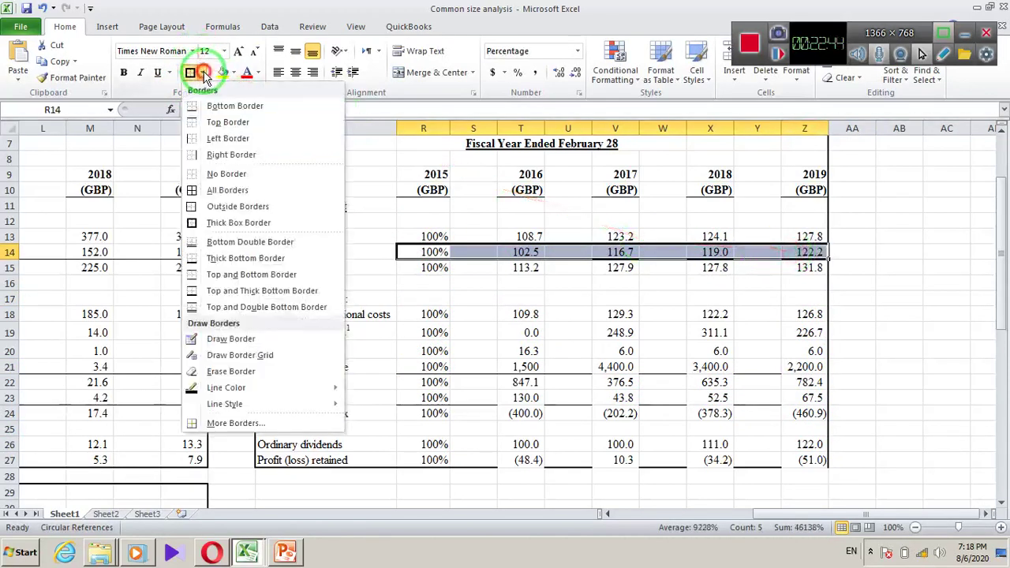
pyautogui.click(217, 105)
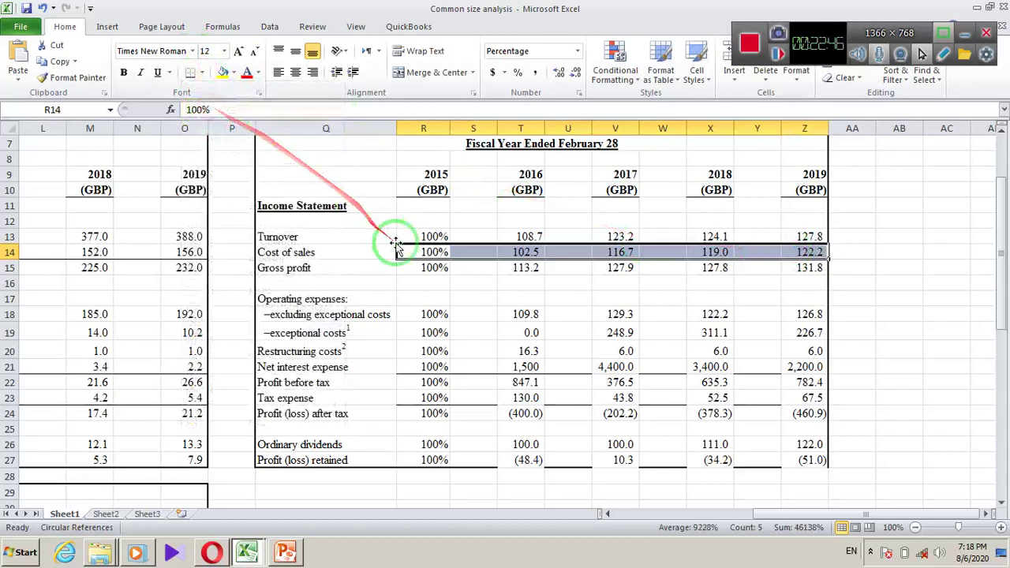
# Add bottom borders under the Net interest expense and Tax expense rows across R21:Z21 and R23:Z23
pyautogui.moveTo(429, 367); pyautogui.dragTo(818, 367)
pyautogui.click(187, 75)
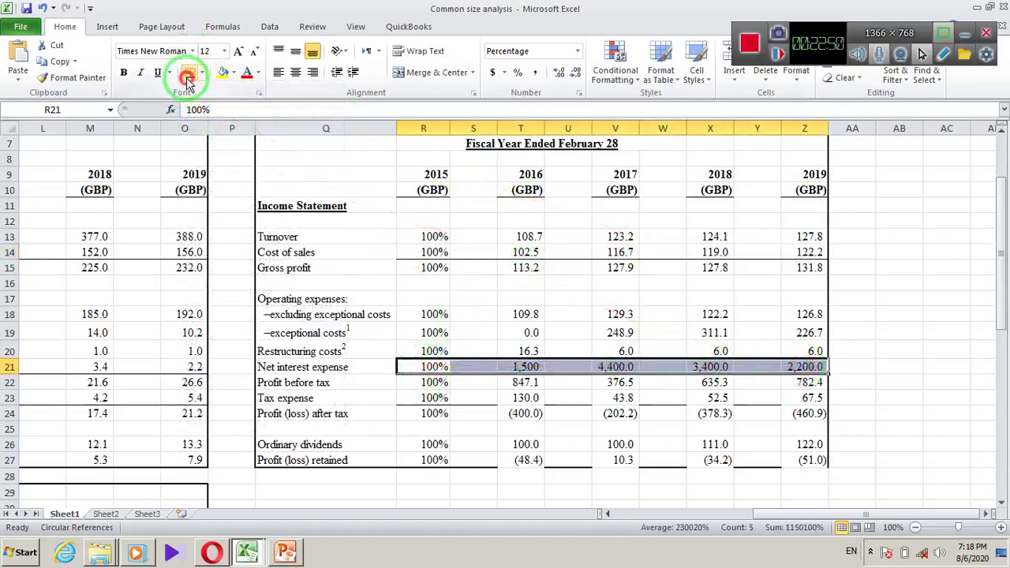
pyautogui.moveTo(434, 398); pyautogui.dragTo(793, 400)
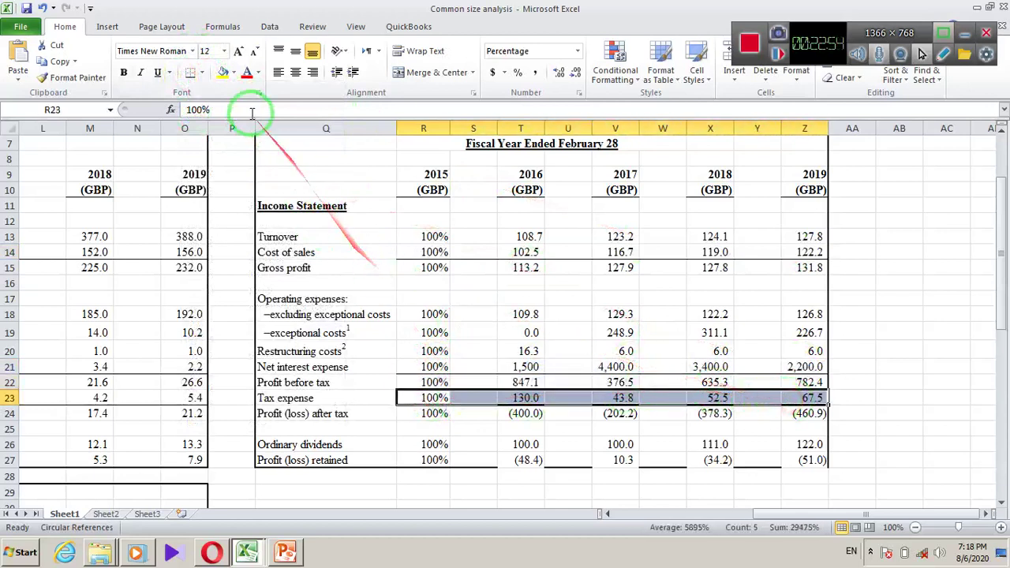
pyautogui.click(451, 430)
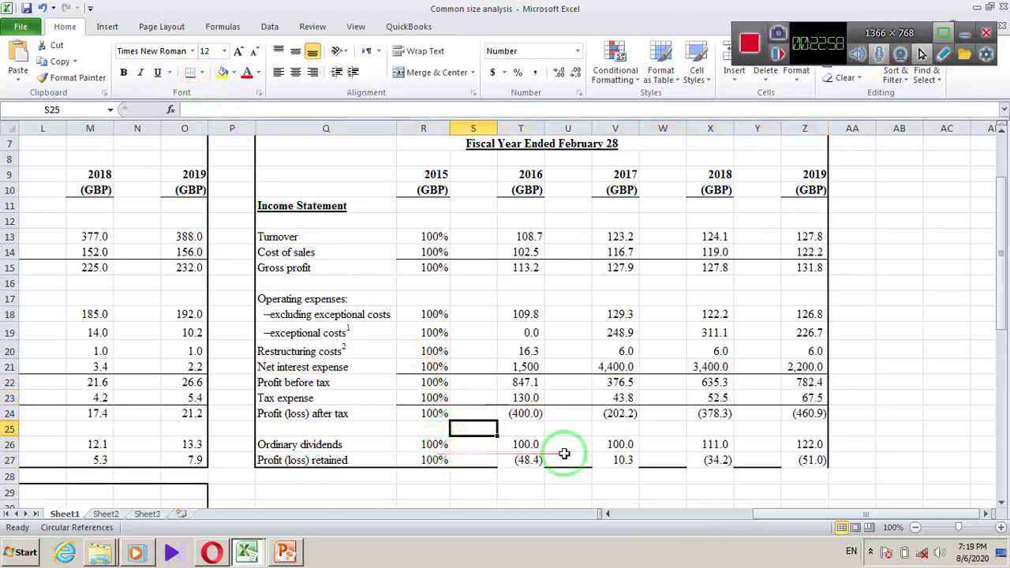
# Apply a thick box border around the whole horizontal analysis table in Q7:Z27
pyautogui.moveTo(821, 459); pyautogui.dragTo(272, 231)
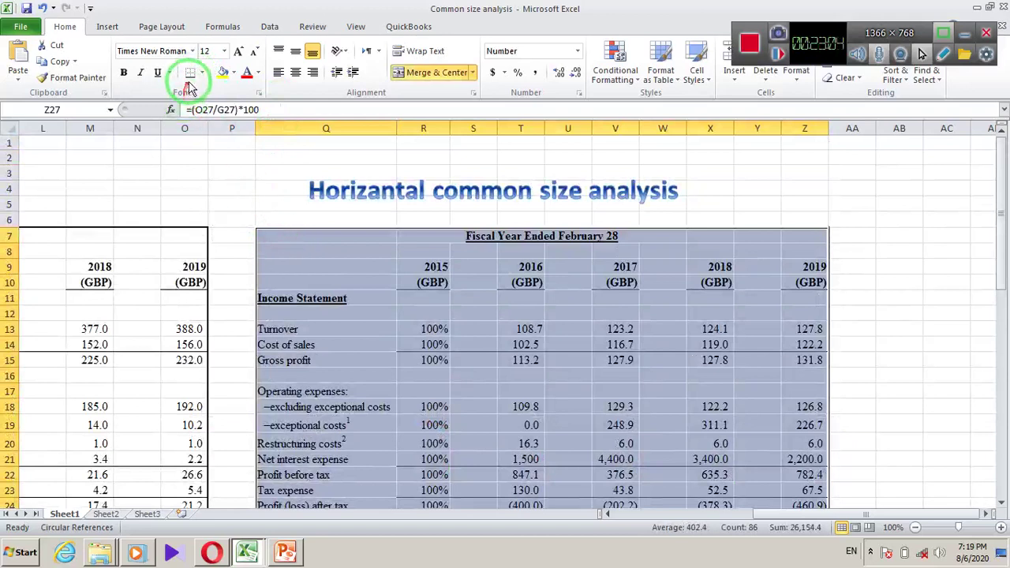
pyautogui.click(202, 71)
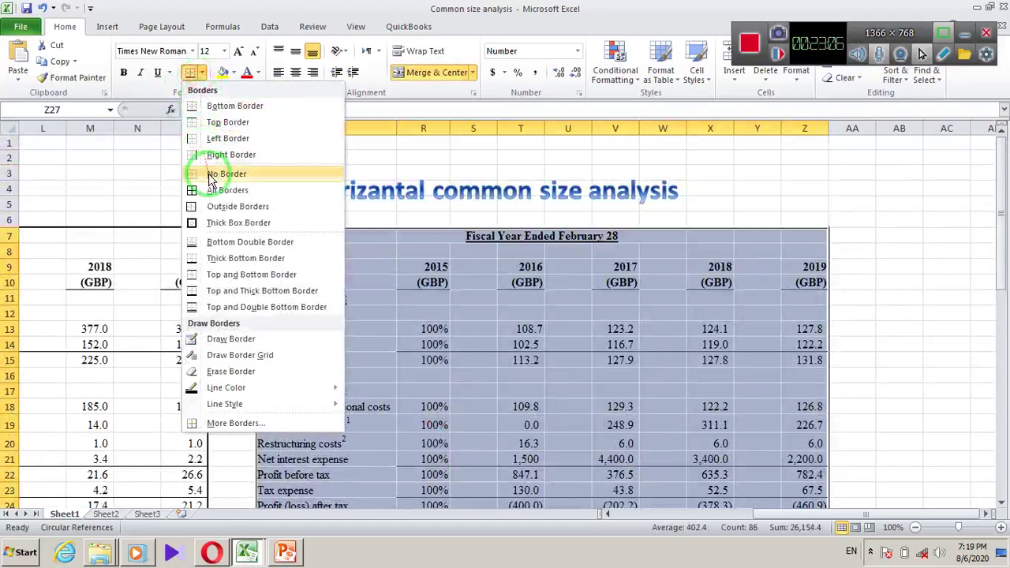
pyautogui.click(211, 223)
pyautogui.scroll(-5, 211, 223)
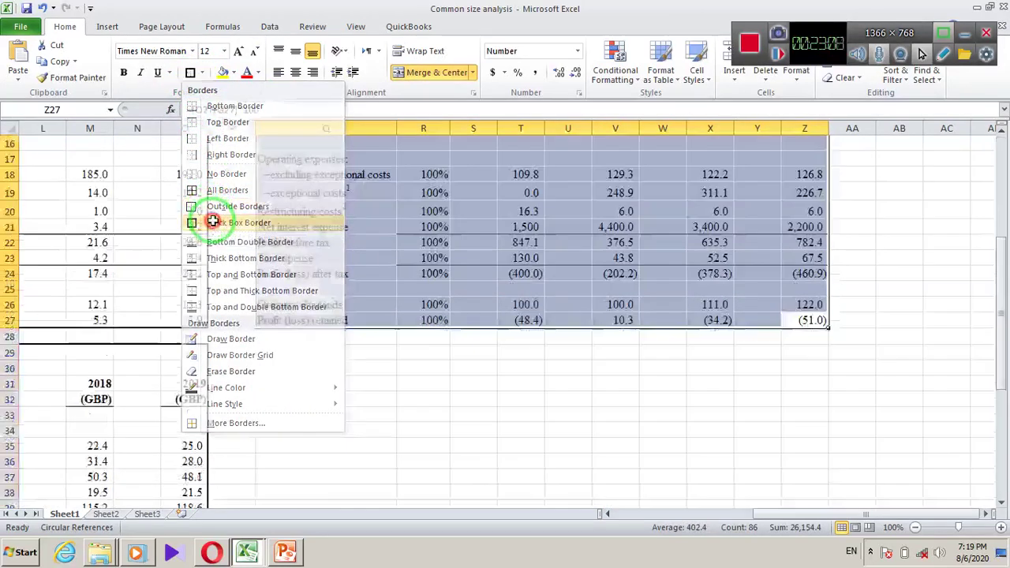
pyautogui.click(420, 305)
pyautogui.scroll(3, 418, 305)
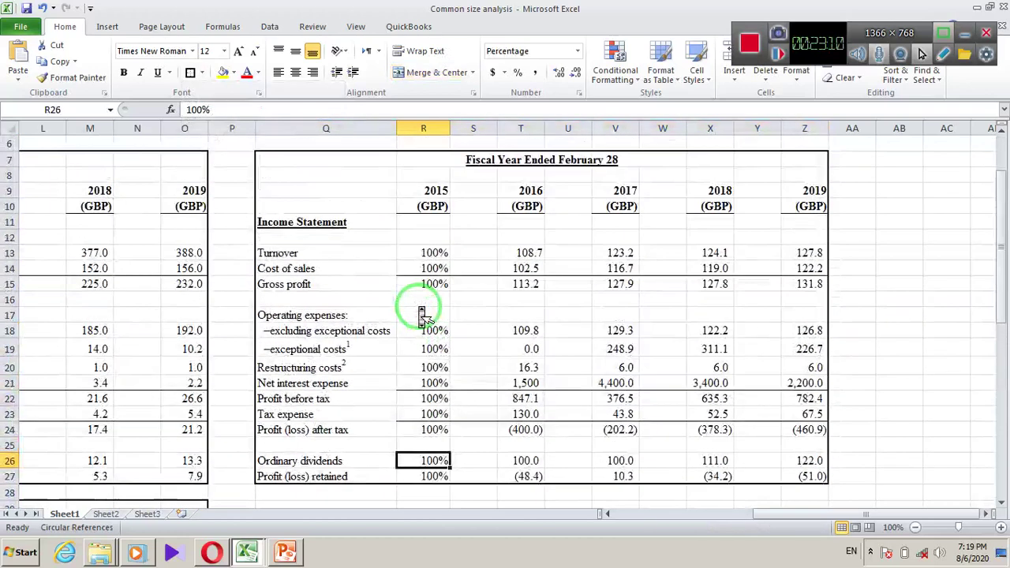
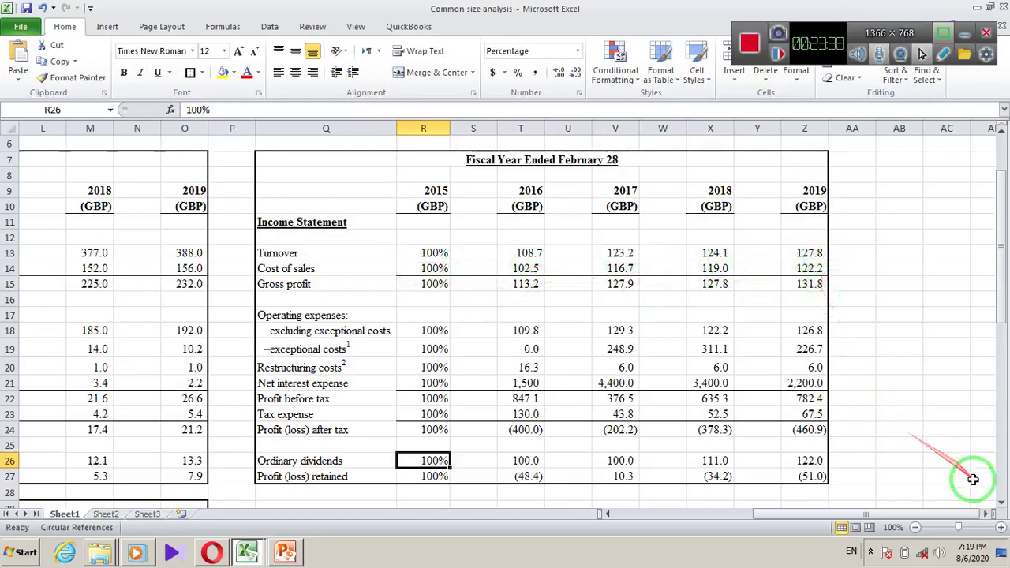
# Insert an empty 2-D clustered column chart and move it beside the lower part of the 2018 and 2019 columns
pyautogui.click(990, 515)
pyautogui.click(990, 514)
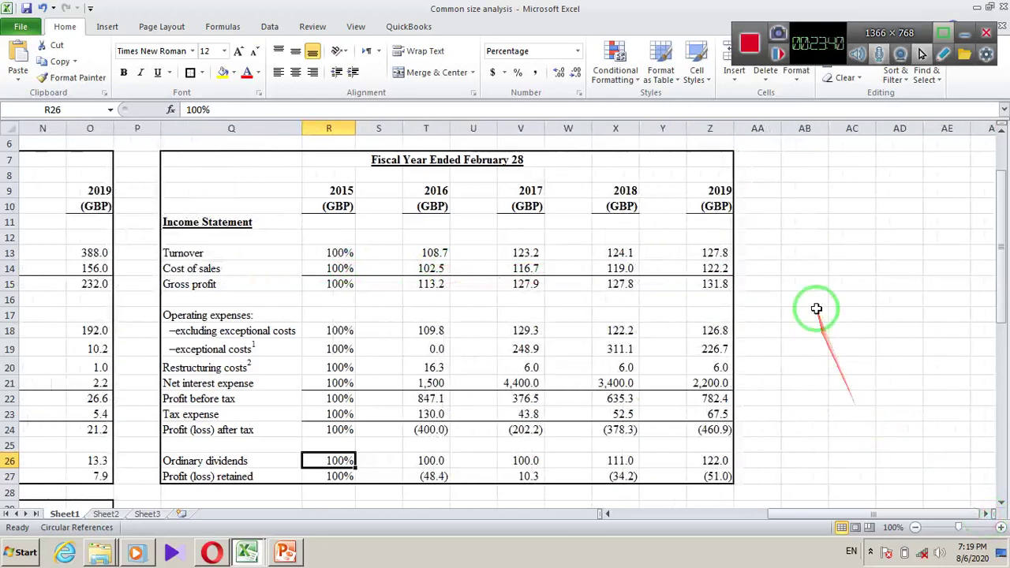
pyautogui.click(805, 280)
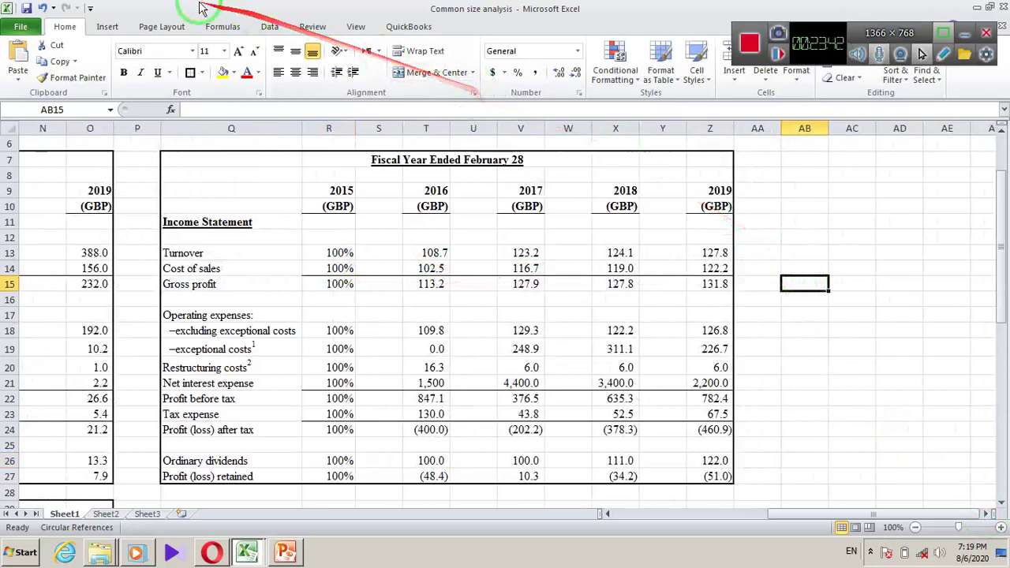
pyautogui.click(105, 27)
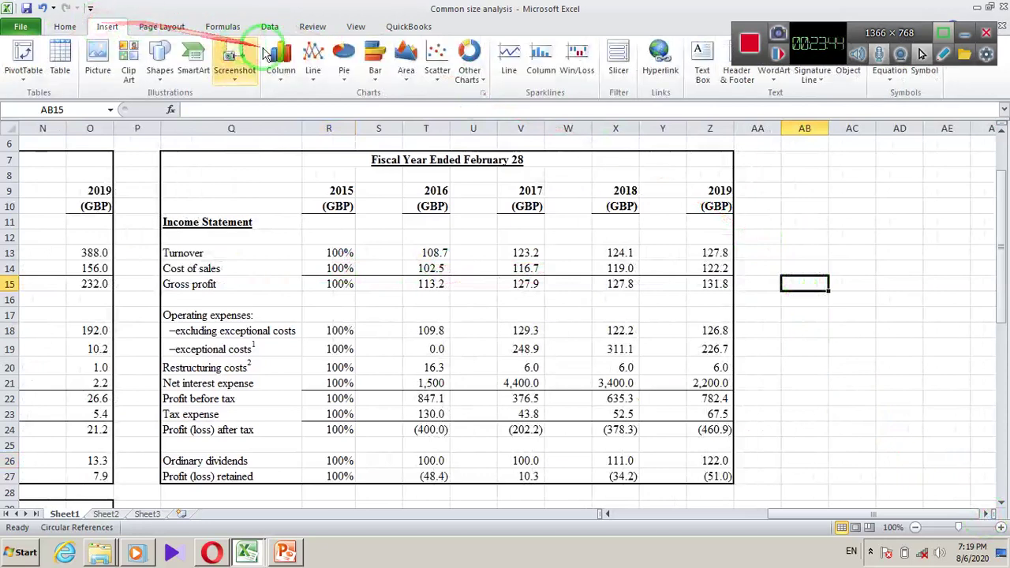
pyautogui.click(313, 73)
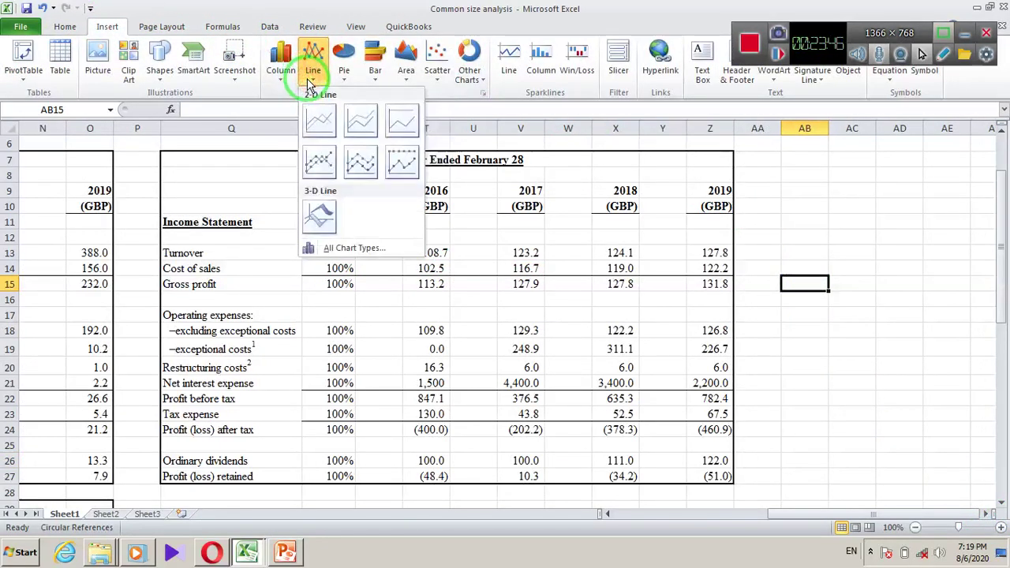
pyautogui.click(282, 79)
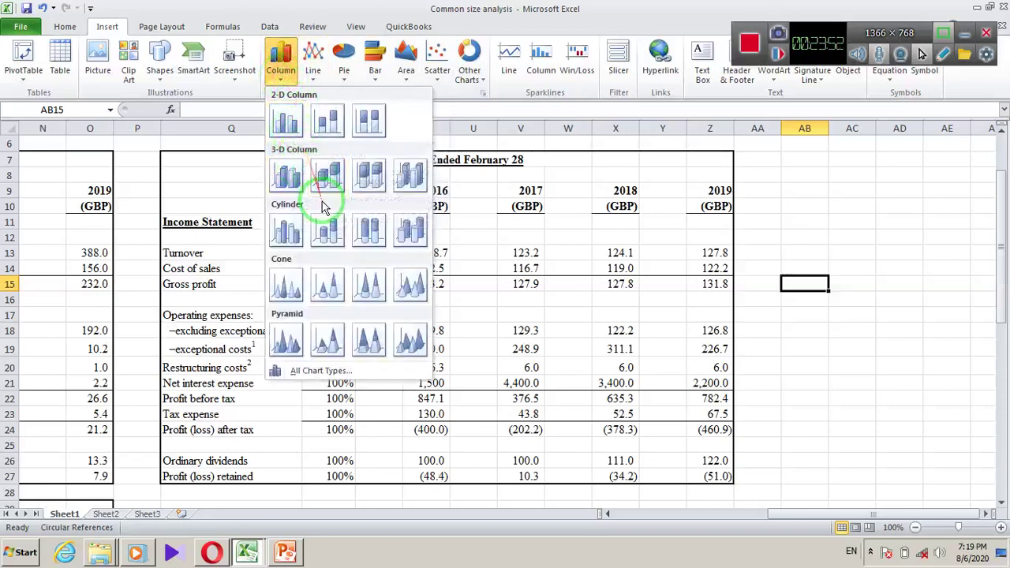
pyautogui.click(291, 121)
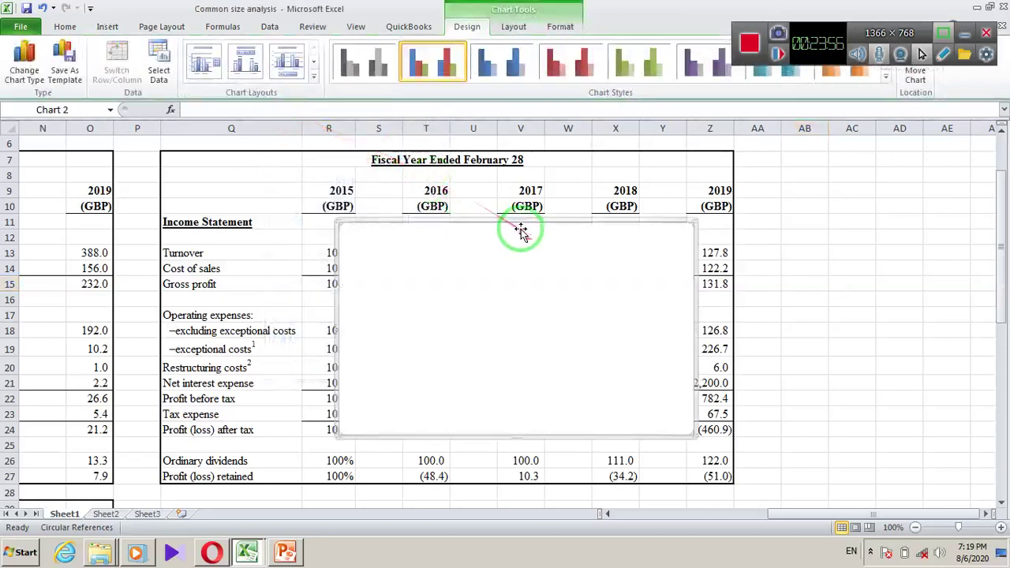
pyautogui.moveTo(521, 227); pyautogui.dragTo(786, 296)
# Add a data series named Turnover to the chart with values from Sheet1 R13:Z13
pyautogui.rightClick(741, 354)
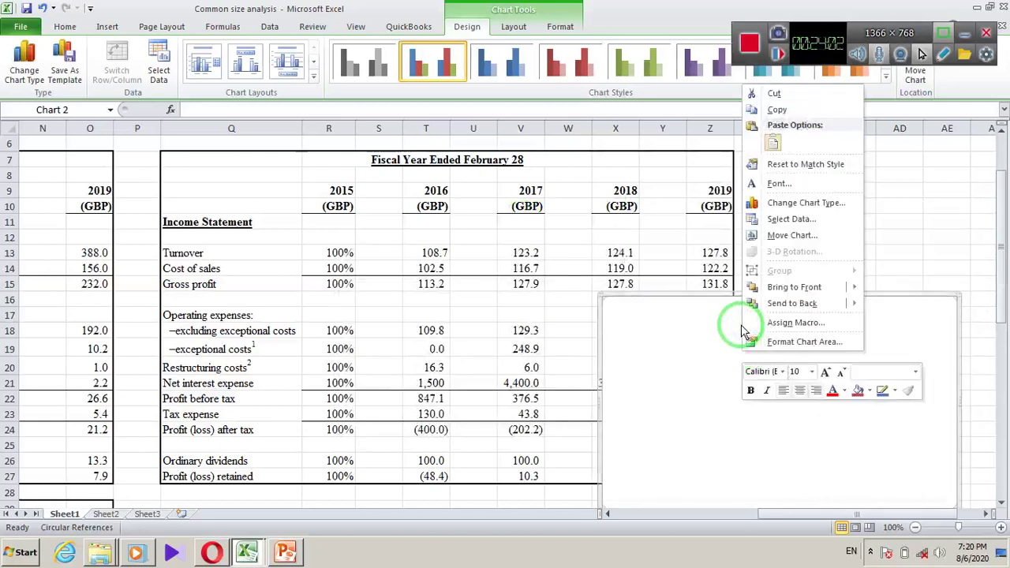
pyautogui.click(797, 287)
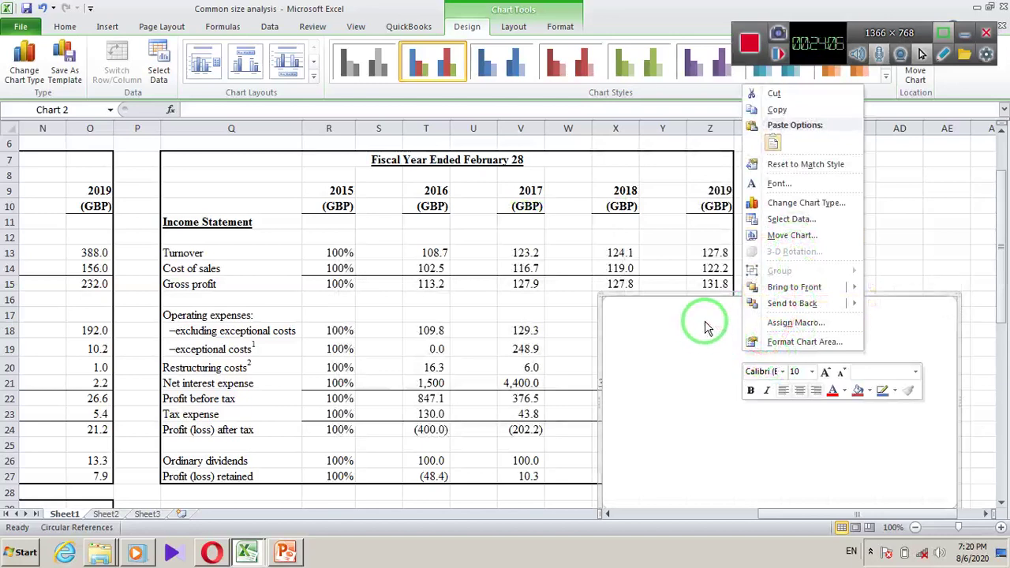
pyautogui.click(773, 219)
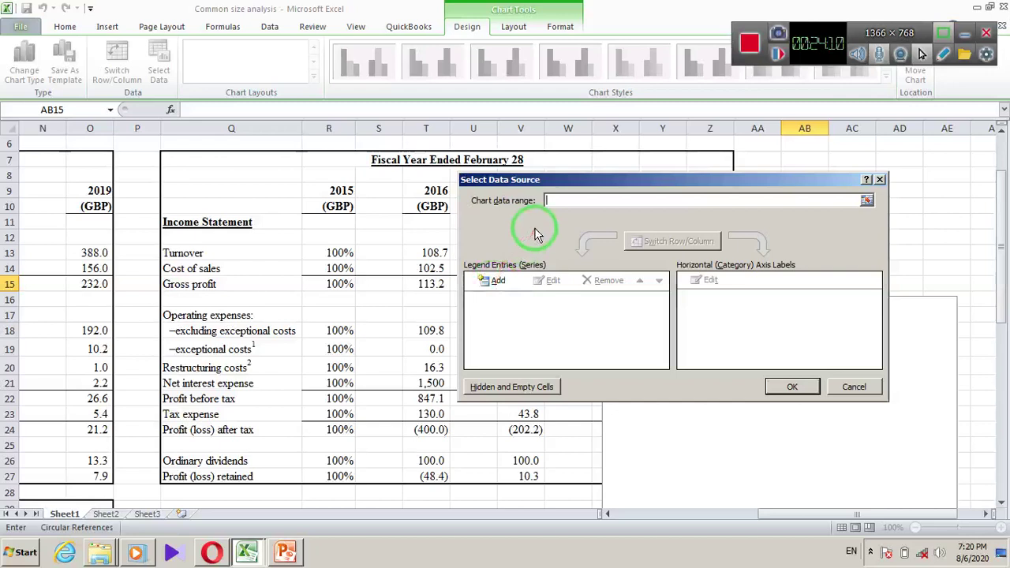
pyautogui.click(502, 280)
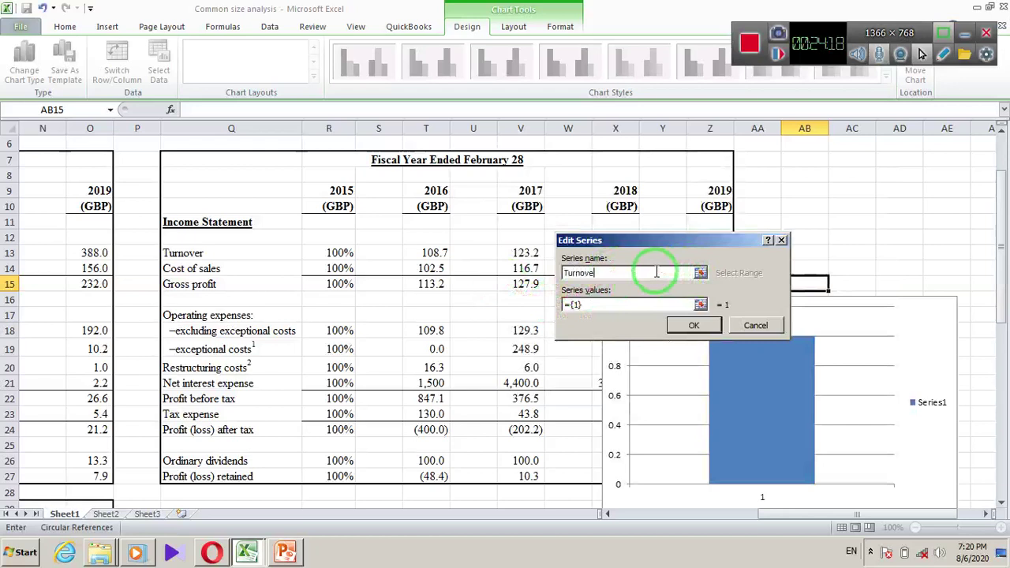
pyautogui.click(700, 305)
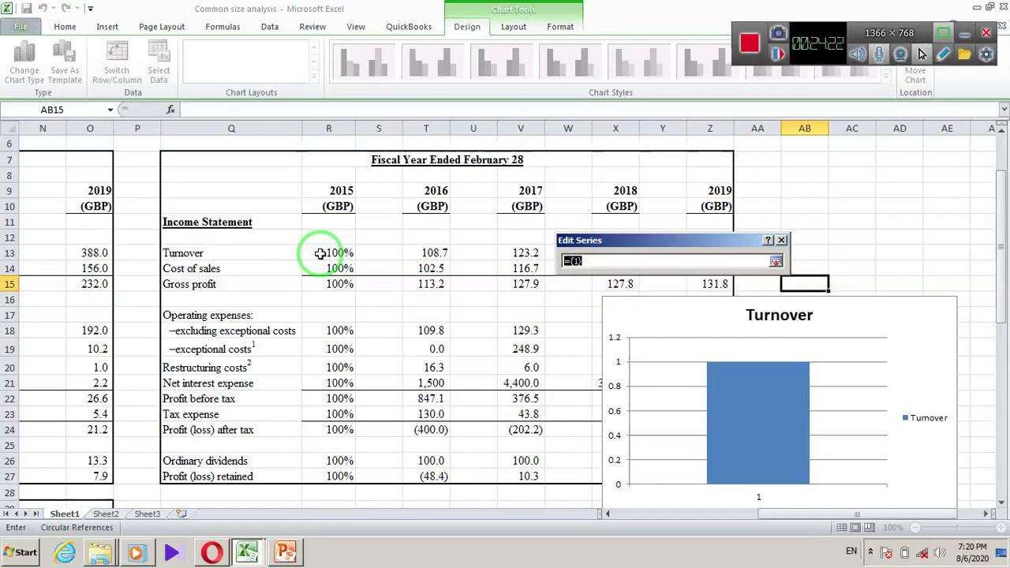
pyautogui.moveTo(319, 253); pyautogui.dragTo(732, 255)
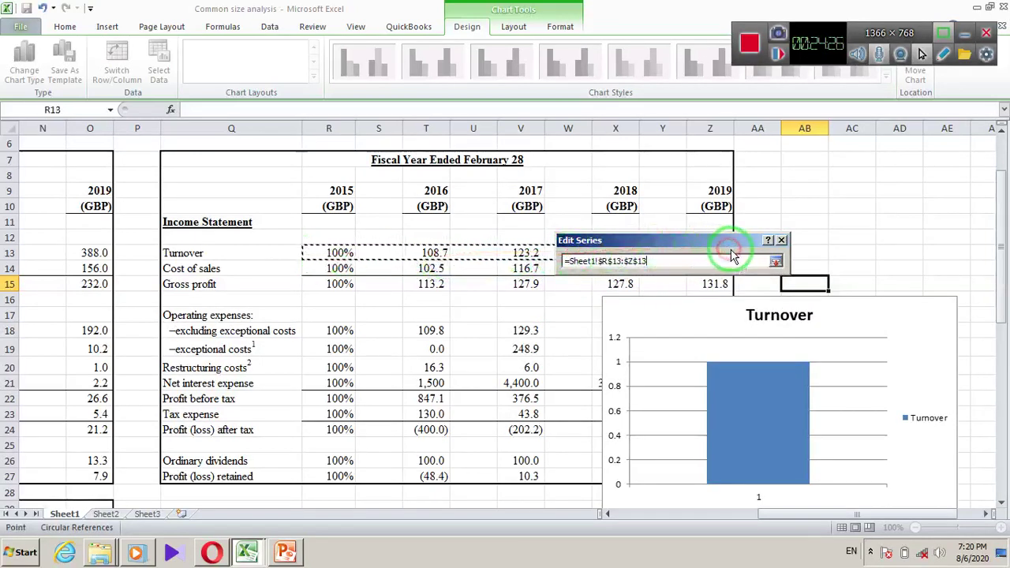
pyautogui.click(775, 261)
pyautogui.click(696, 327)
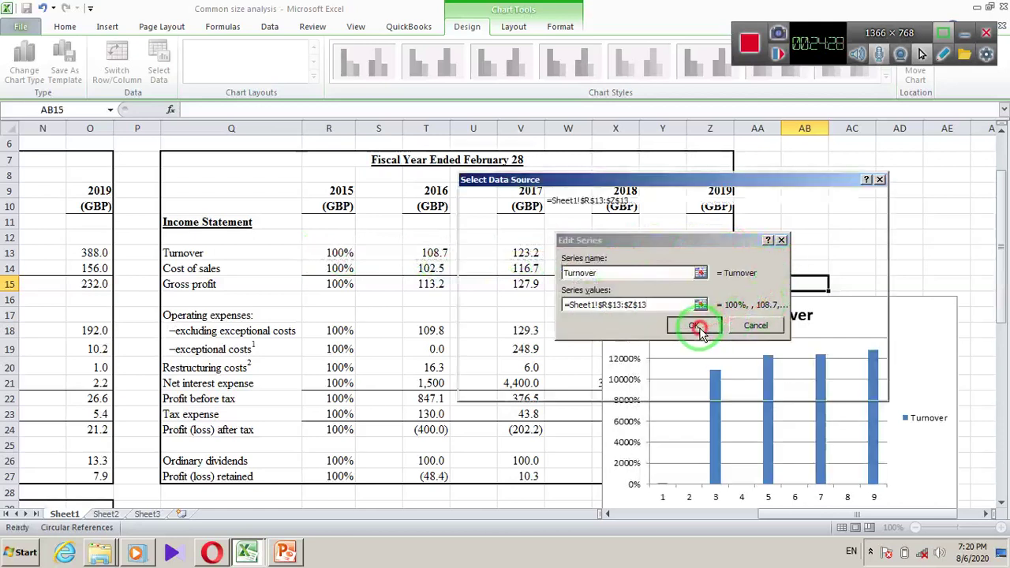
pyautogui.click(789, 386)
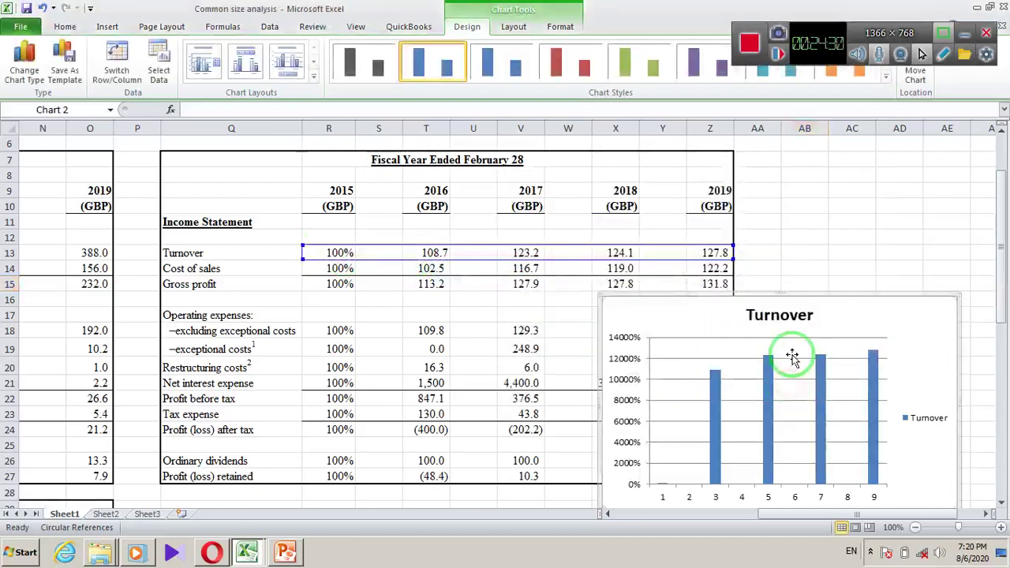
# Reposition the Turnover chart over the lower part of the 2018 and 2019 columns, extending past the table's edge
pyautogui.click(799, 313)
pyautogui.moveTo(801, 228); pyautogui.dragTo(778, 281)
pyautogui.click(834, 305)
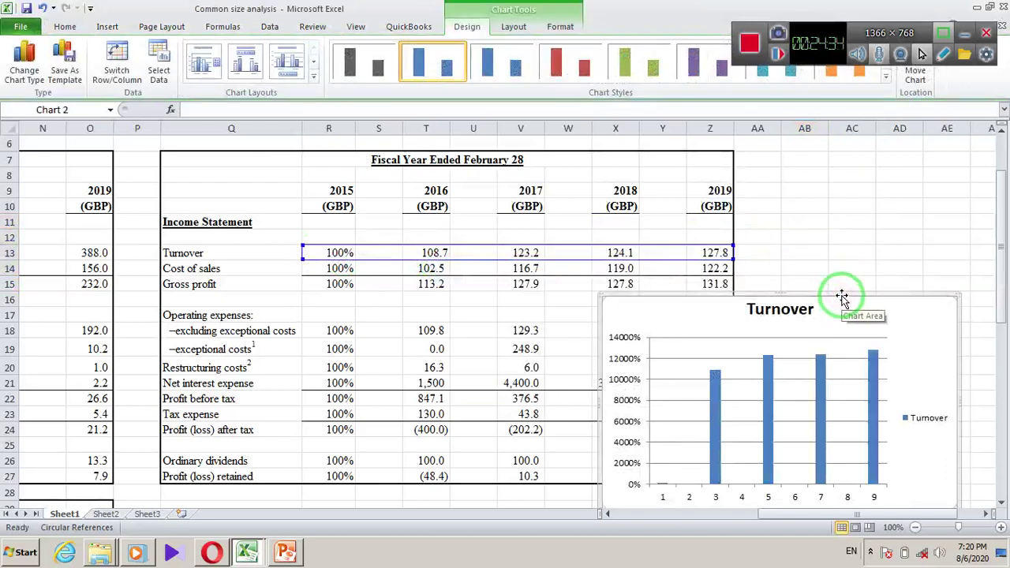
pyautogui.moveTo(842, 298); pyautogui.dragTo(836, 210)
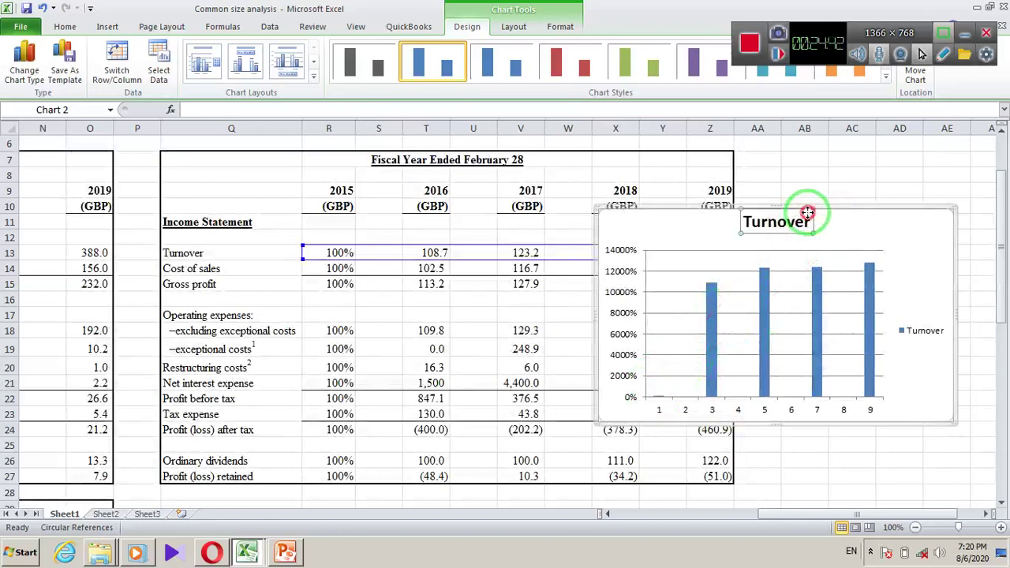
pyautogui.moveTo(808, 212); pyautogui.dragTo(727, 286)
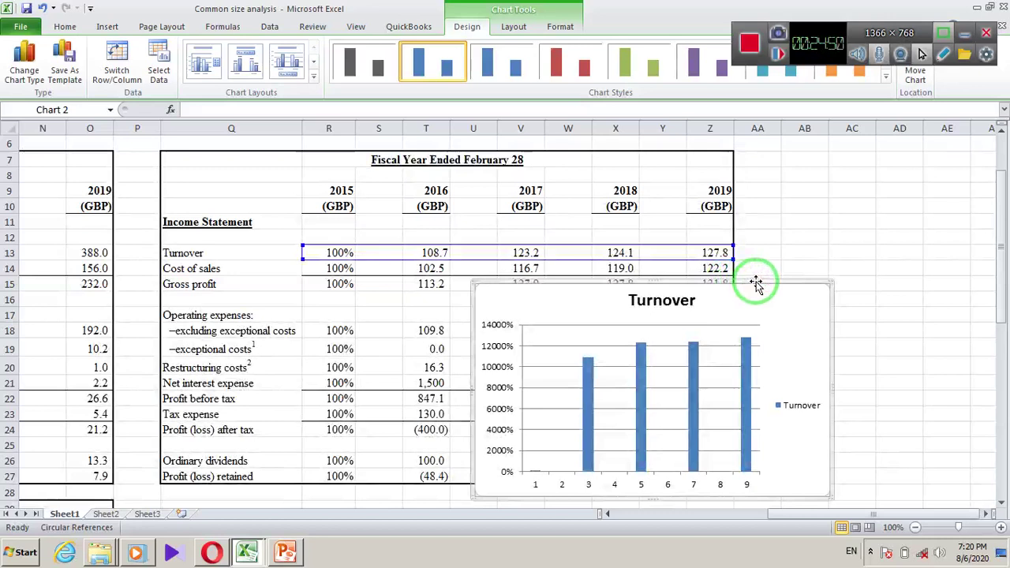
pyautogui.moveTo(756, 281); pyautogui.dragTo(870, 247)
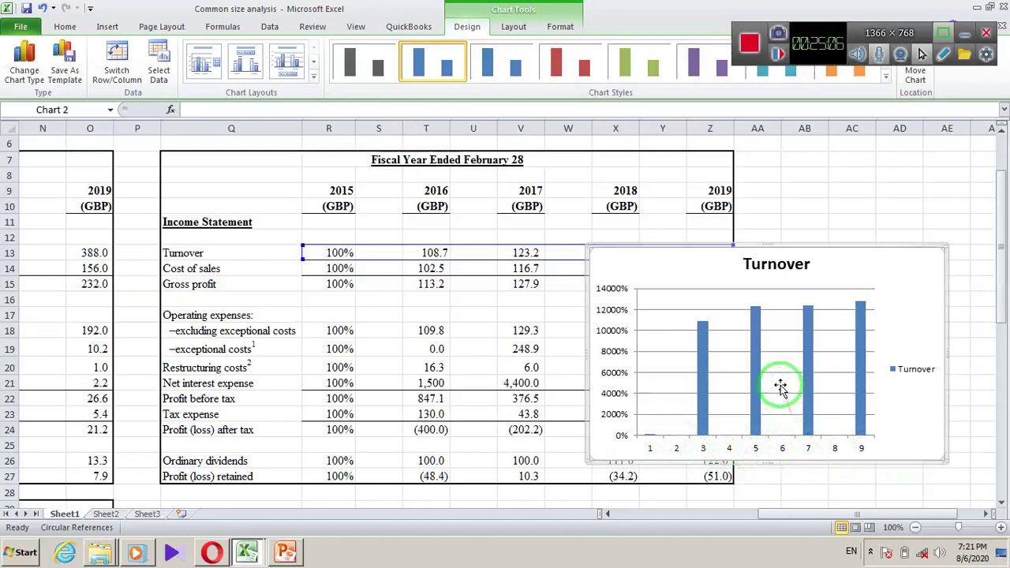
# Change the chart's source so R13 names the series and S13:Z13 supplies the values, and move the chart up to row 12
pyautogui.moveTo(618, 252); pyautogui.dragTo(734, 296)
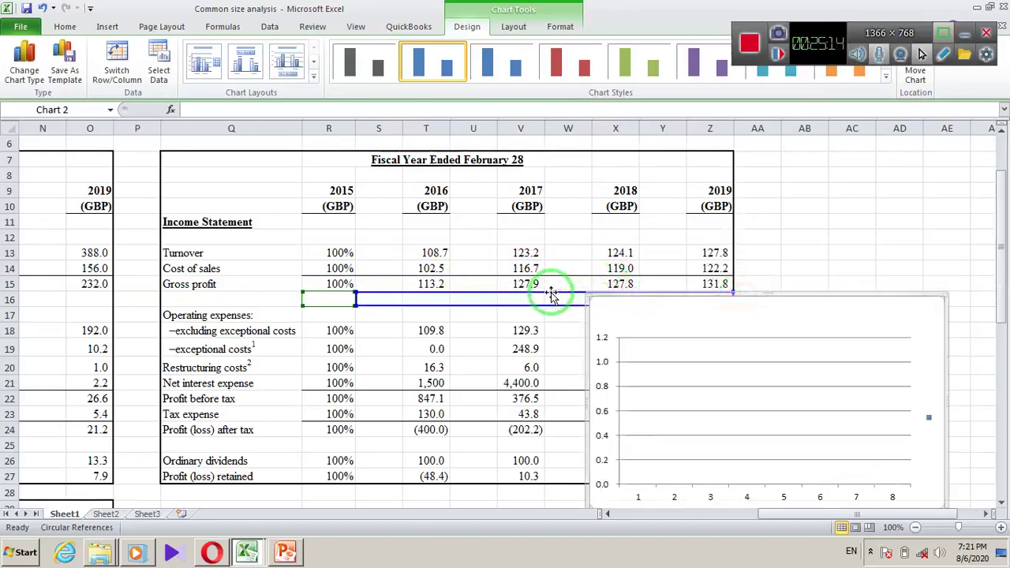
pyautogui.moveTo(552, 293); pyautogui.dragTo(550, 250)
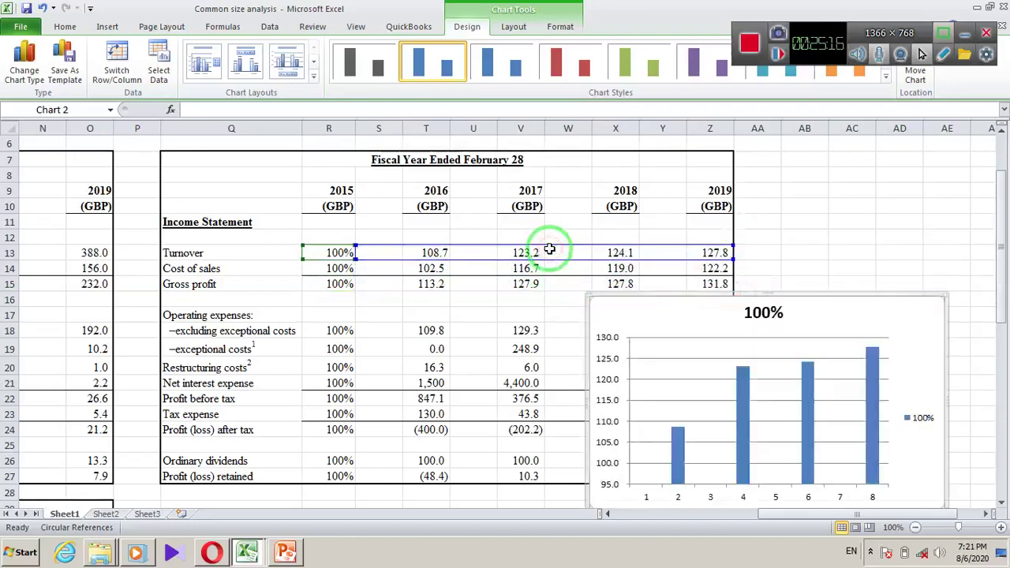
pyautogui.moveTo(357, 256); pyautogui.dragTo(355, 257)
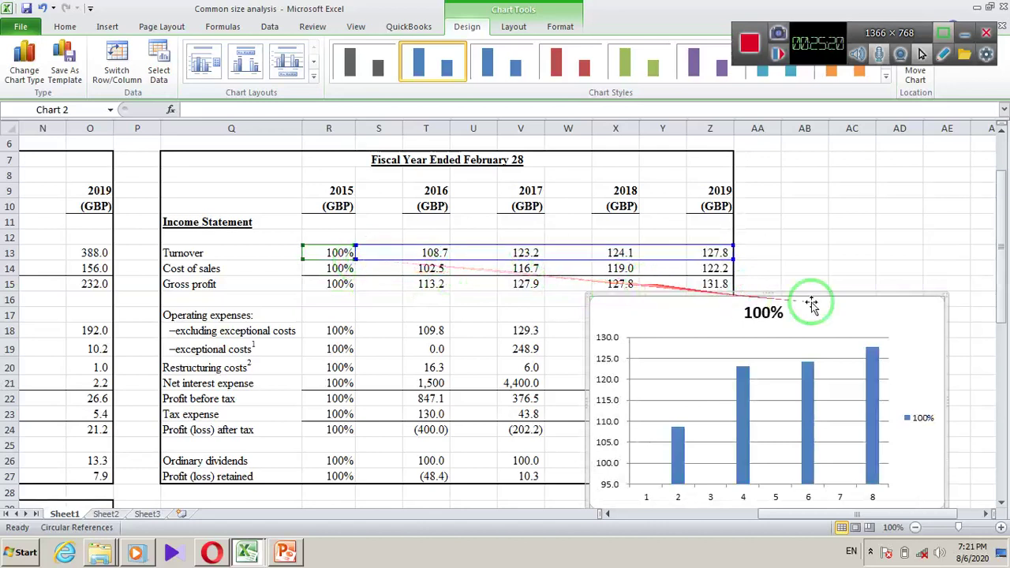
pyautogui.moveTo(821, 300); pyautogui.dragTo(826, 232)
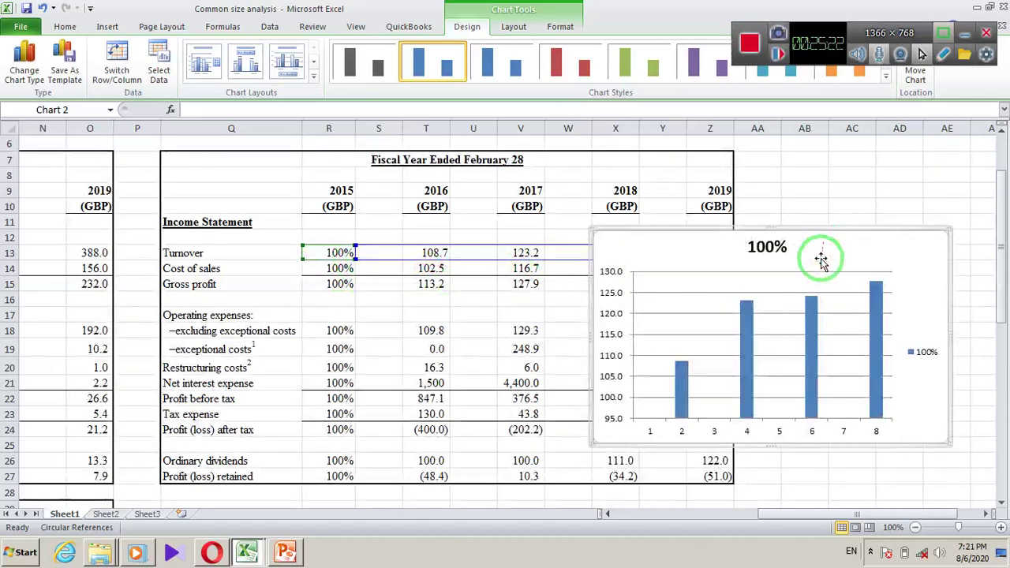
pyautogui.click(910, 260)
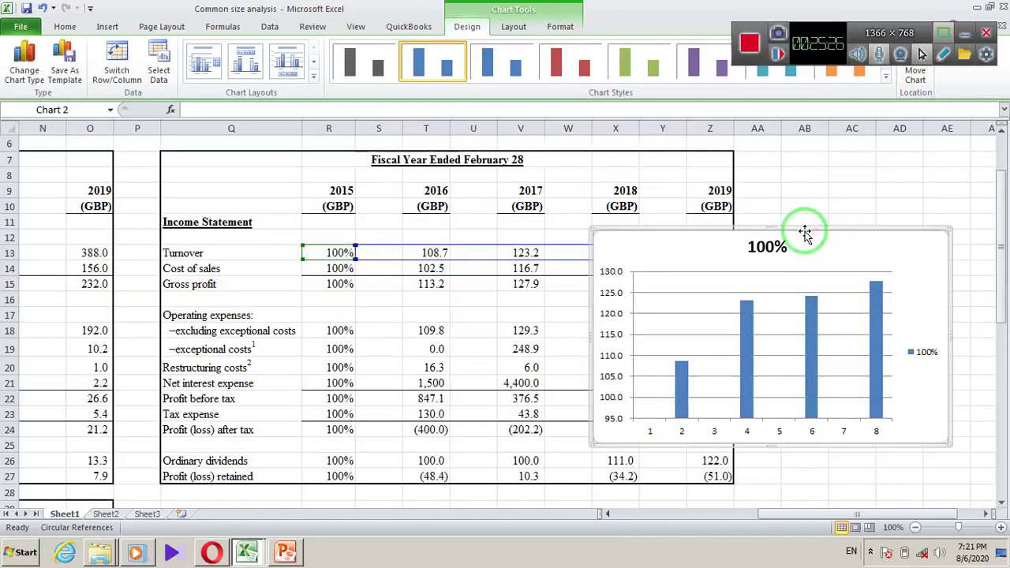
pyautogui.click(683, 434)
pyautogui.doubleClick(683, 439)
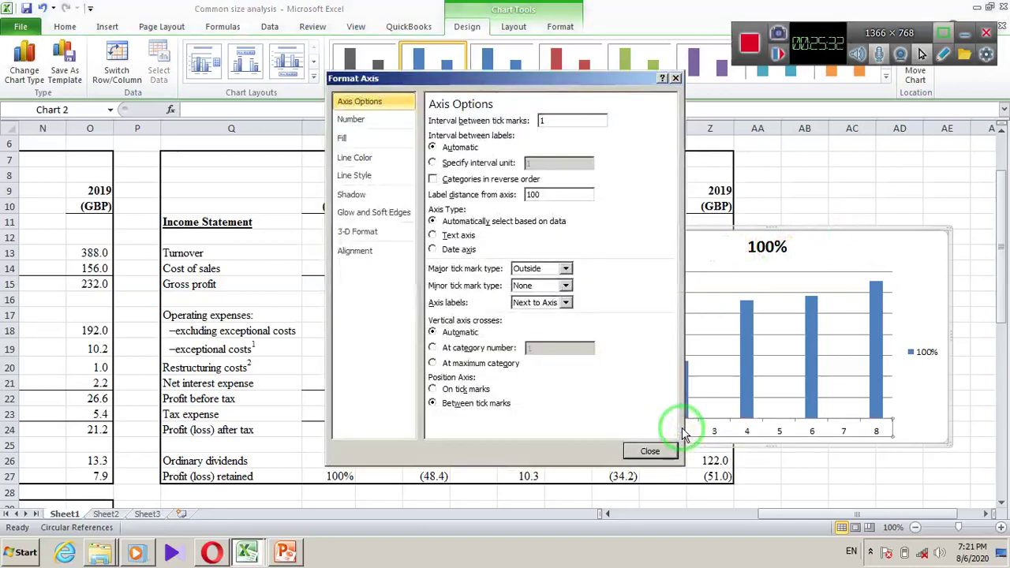
pyautogui.click(651, 452)
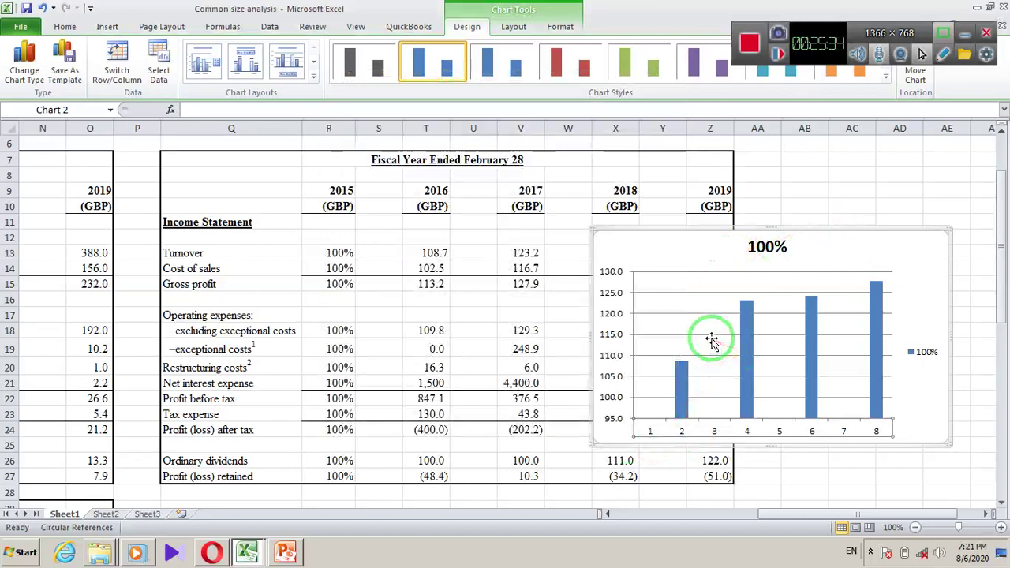
# Set the chart's horizontal axis labels to the years in Sheet1 R9:Z9
pyautogui.rightClick(708, 339)
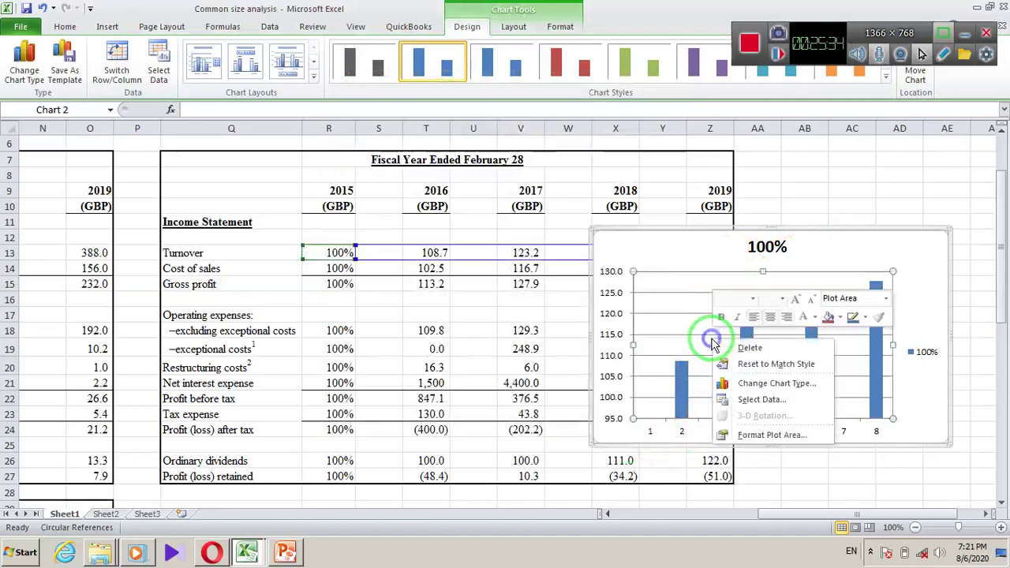
pyautogui.click(759, 400)
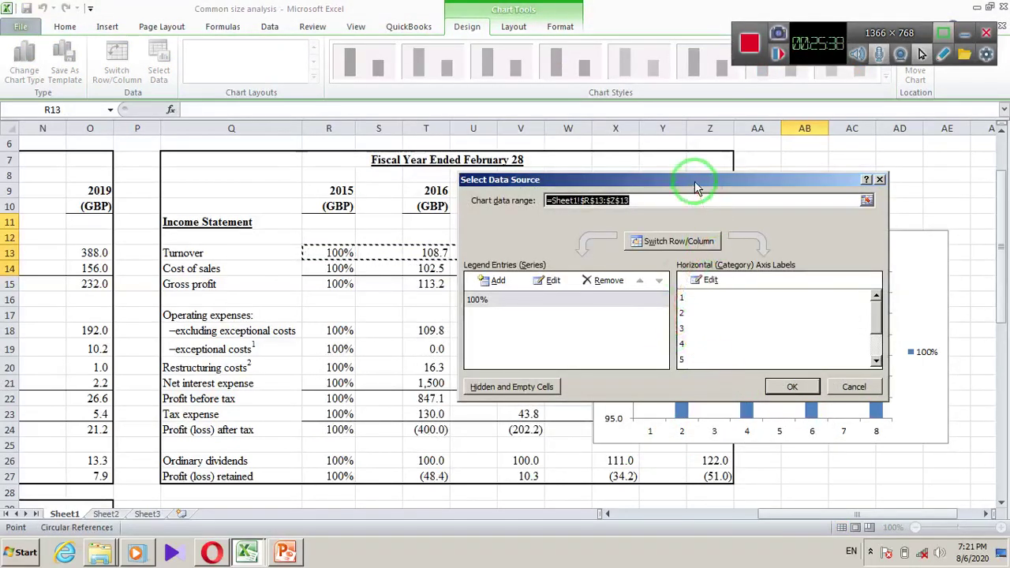
pyautogui.moveTo(696, 181); pyautogui.dragTo(448, 206)
pyautogui.click(456, 305)
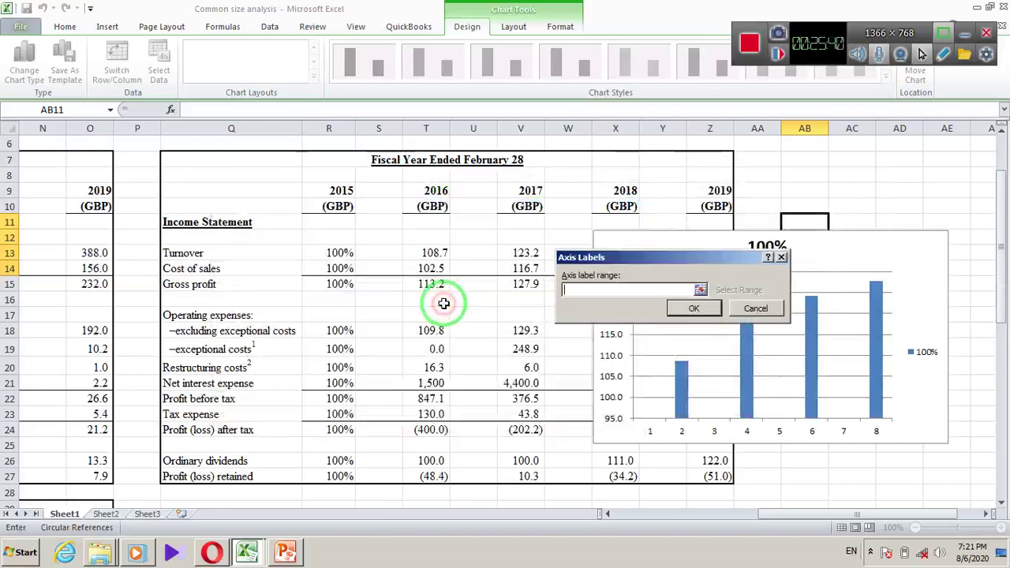
pyautogui.click(700, 290)
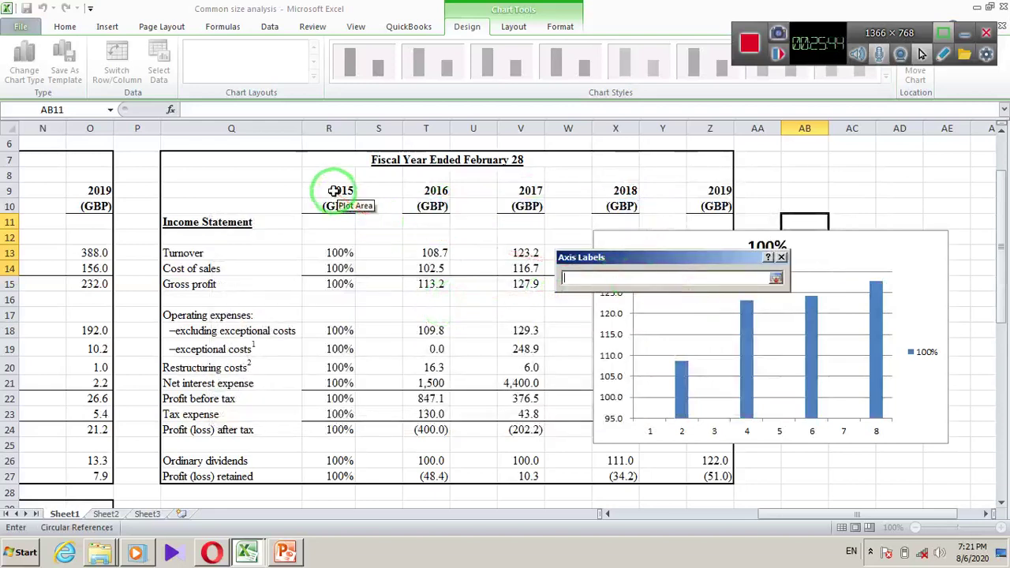
pyautogui.moveTo(334, 191); pyautogui.dragTo(717, 194)
pyautogui.click(775, 278)
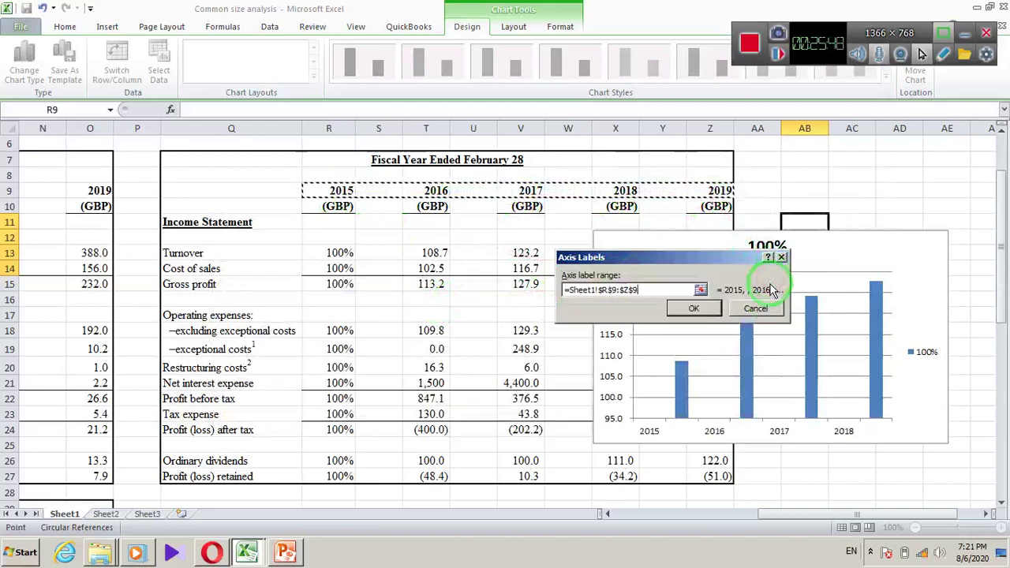
pyautogui.click(694, 307)
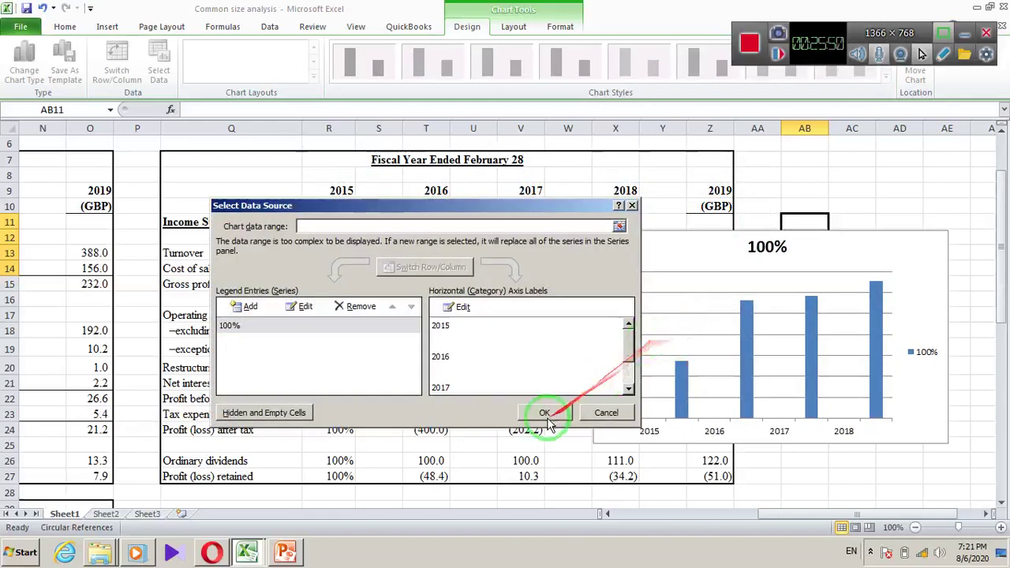
pyautogui.click(545, 414)
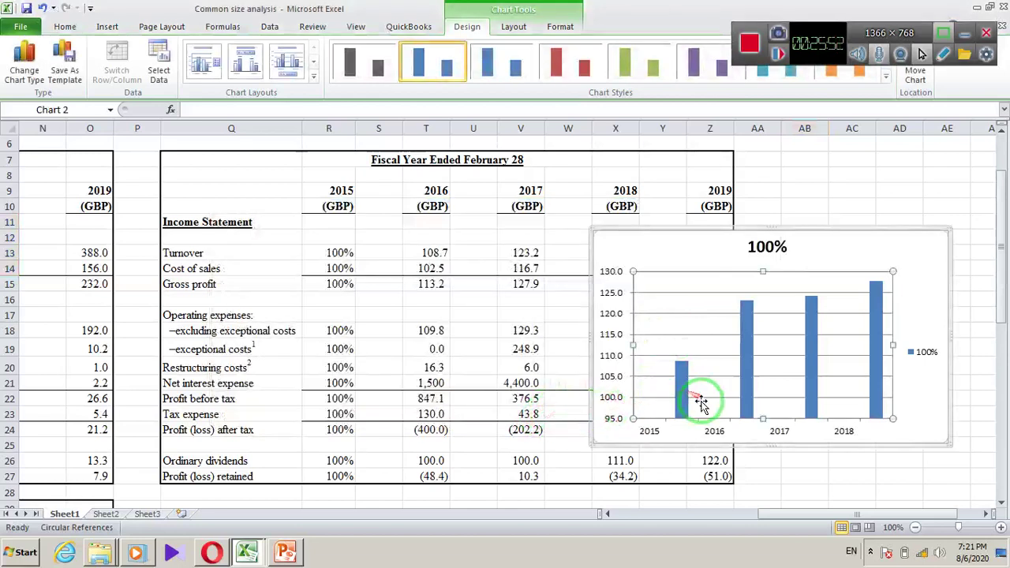
# Examine how the chart's columns line up with the year labels on the horizontal axis
pyautogui.click(677, 433)
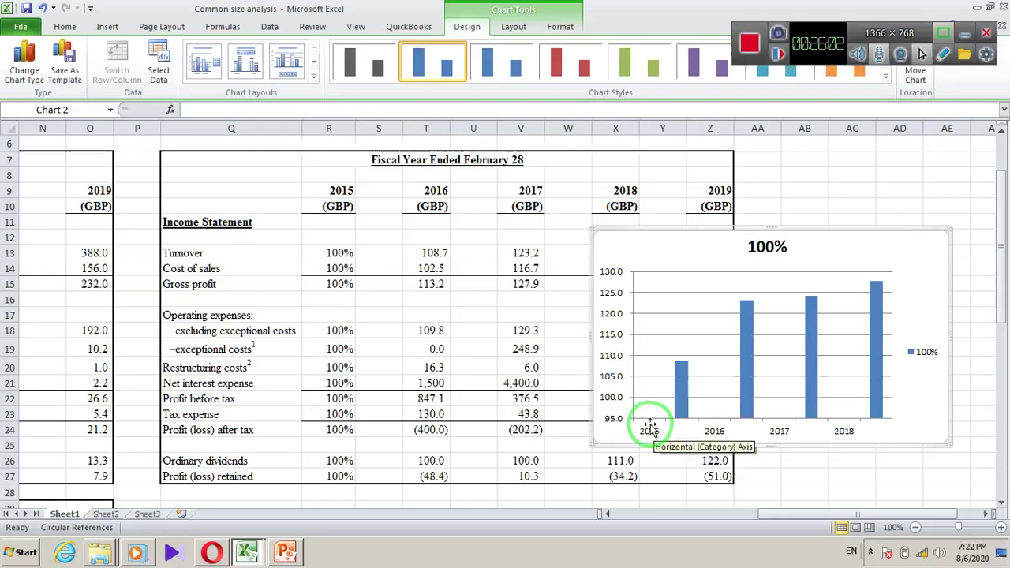
pyautogui.click(681, 378)
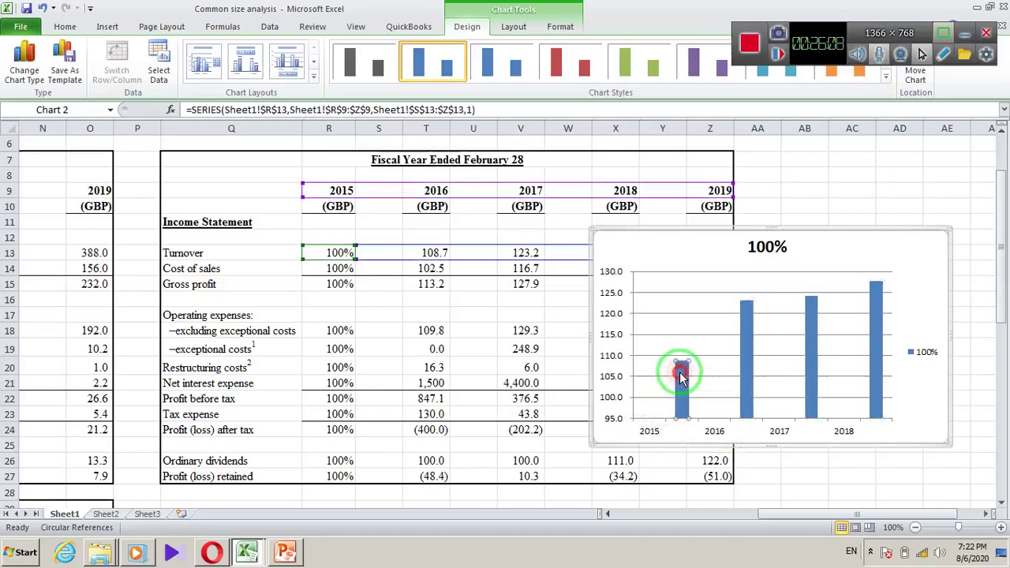
pyautogui.doubleClick(681, 377)
pyautogui.click(654, 458)
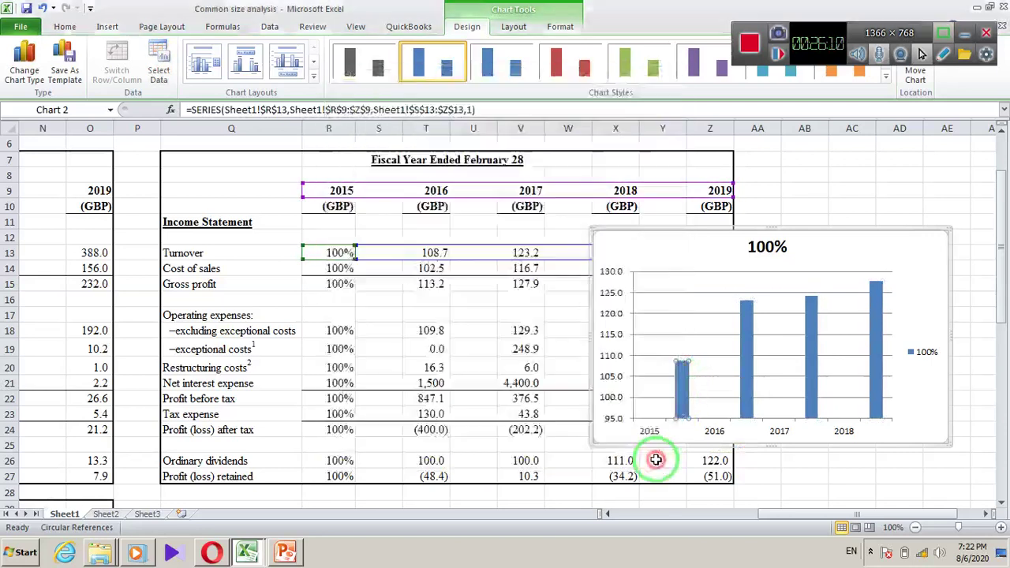
pyautogui.click(671, 401)
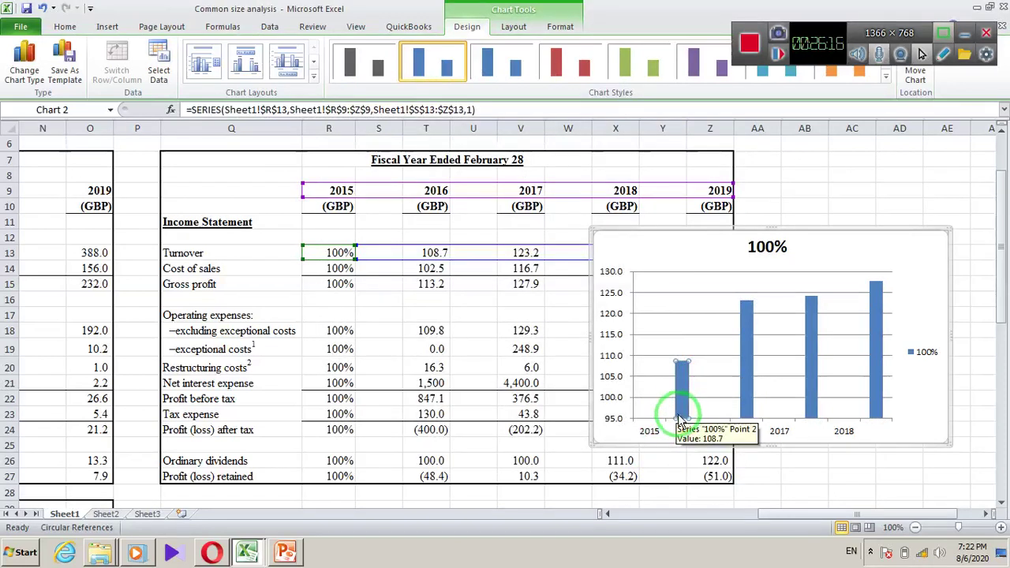
pyautogui.click(676, 335)
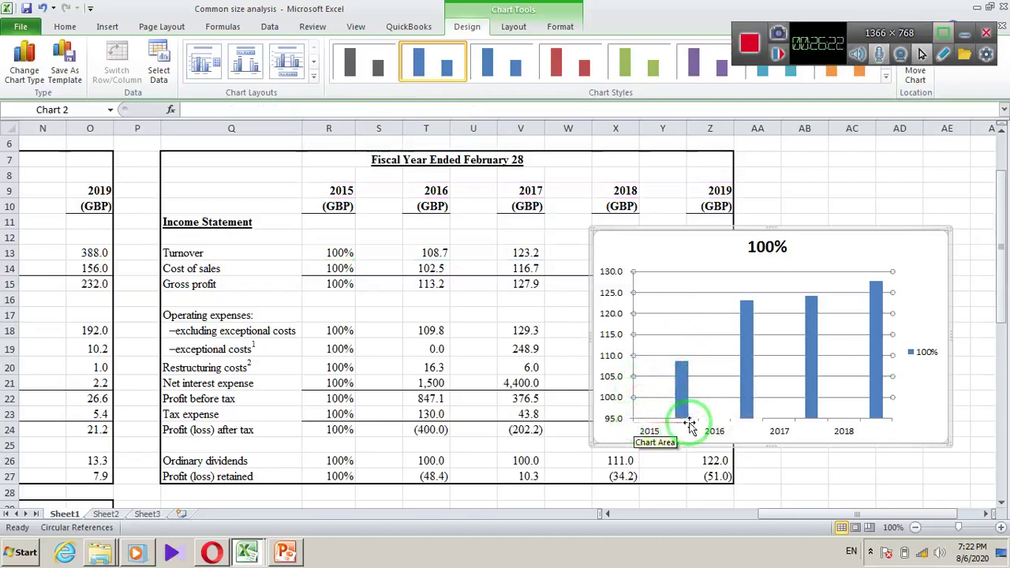
pyautogui.moveTo(674, 389)
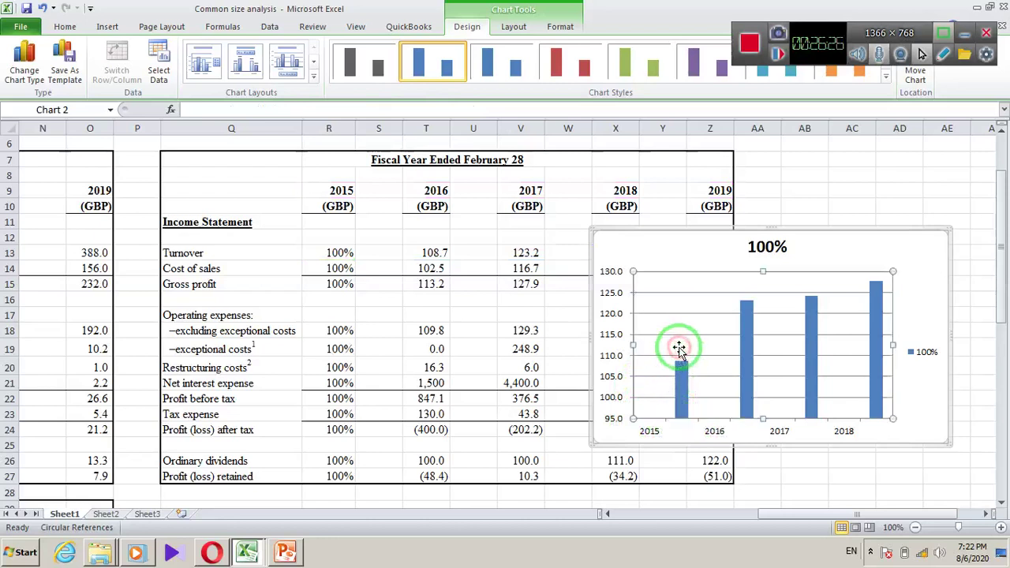
pyautogui.click(649, 434)
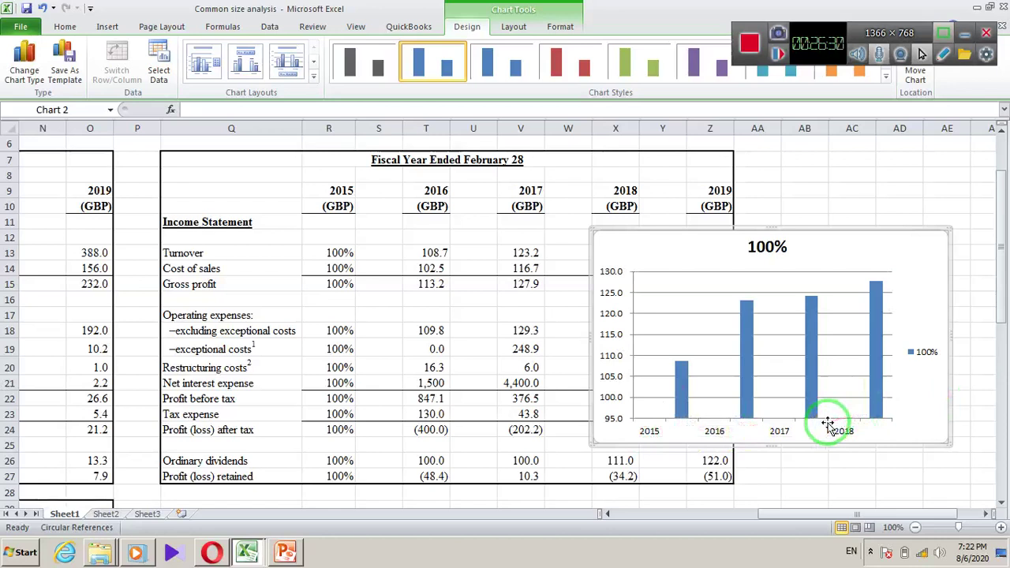
pyautogui.click(873, 408)
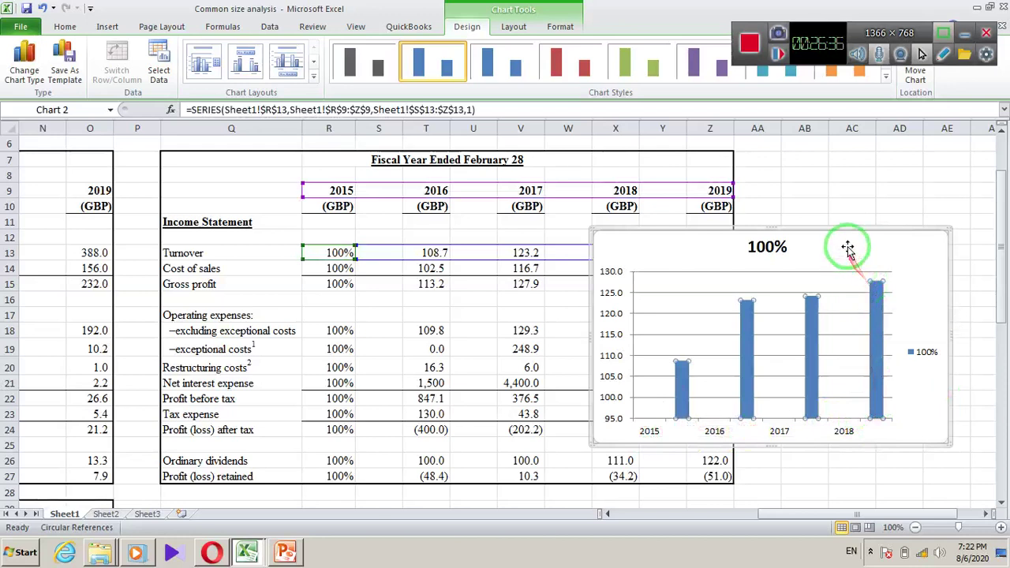
# Move the chart down to just below the Turnover row, uncovering that row's 2018 and 2019 values
pyautogui.moveTo(834, 232); pyautogui.dragTo(824, 258)
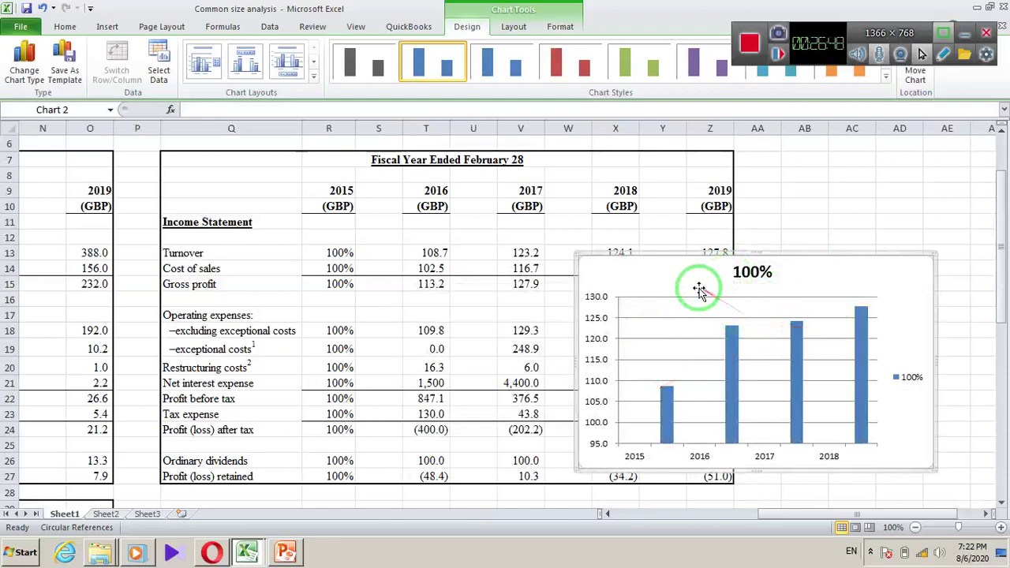
pyautogui.doubleClick(677, 282)
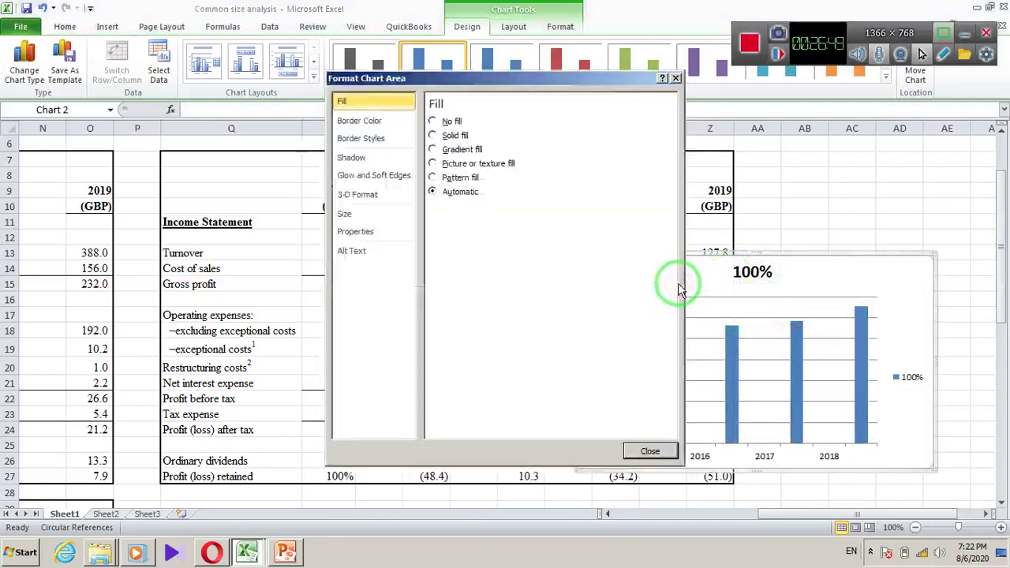
pyautogui.click(649, 451)
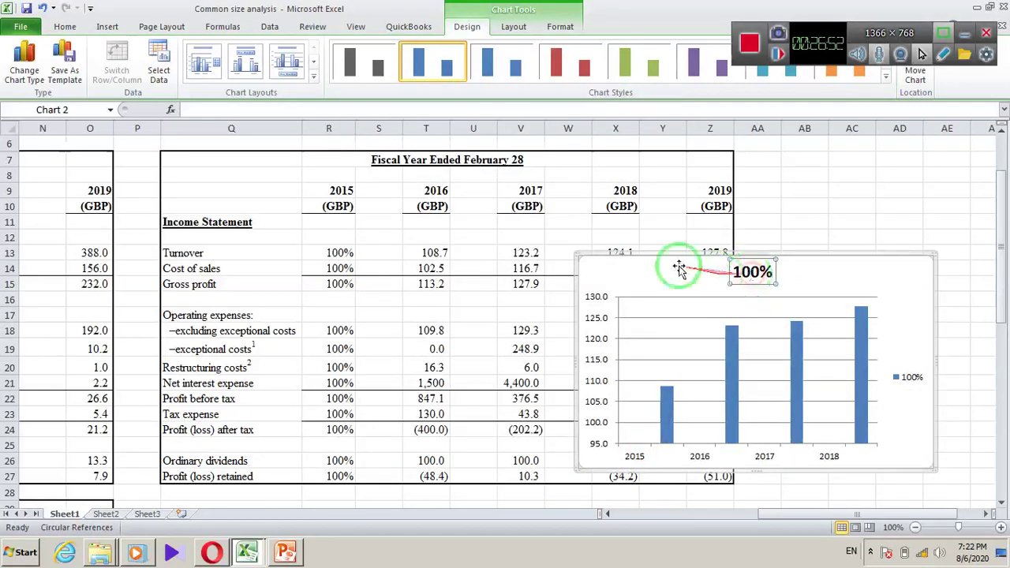
# Try resizing the chart series' values range to T13:Z13 and to R13:Z13, so it includes the 2015 base figure
pyautogui.click(527, 251)
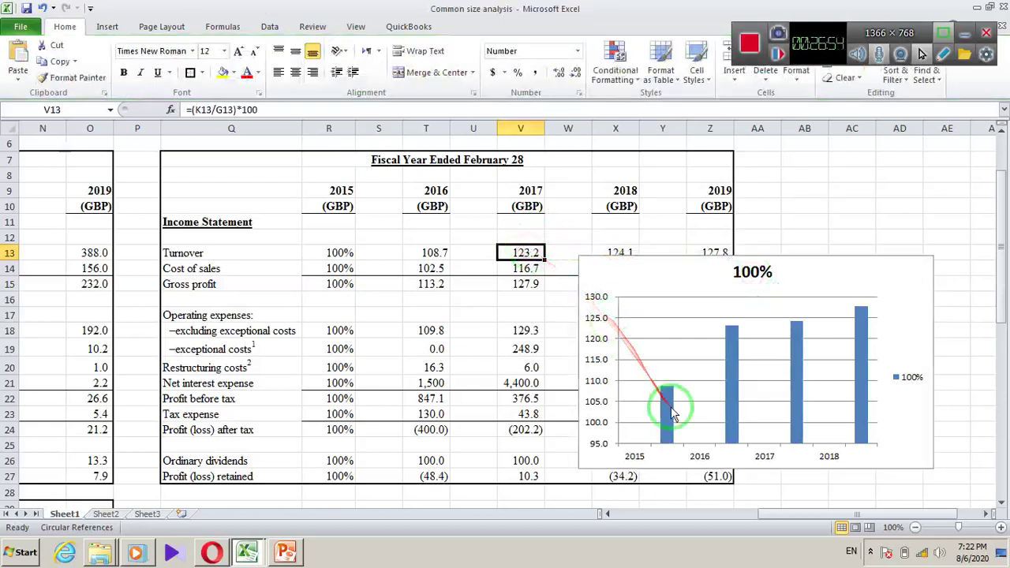
pyautogui.doubleClick(733, 417)
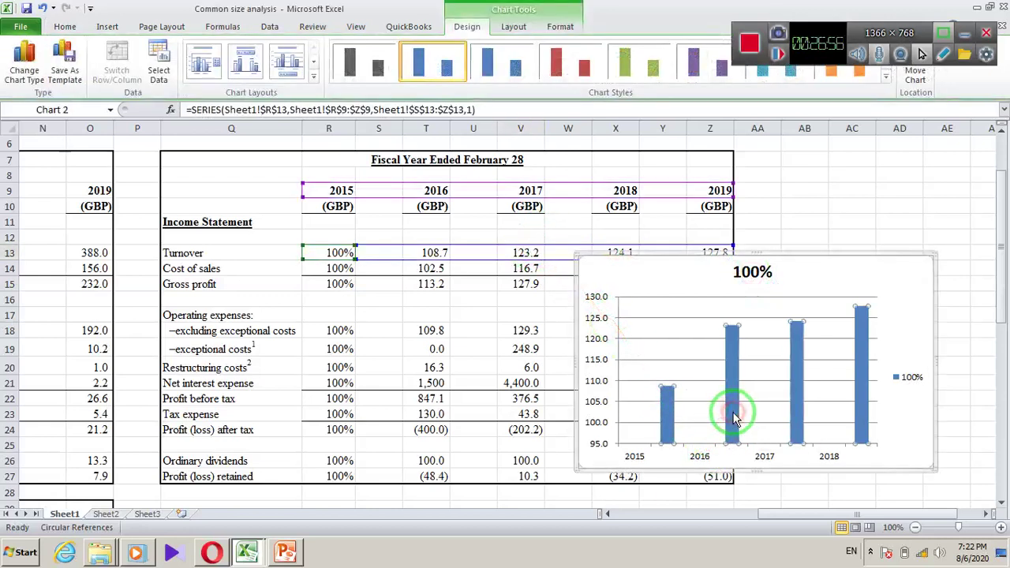
pyautogui.click(650, 457)
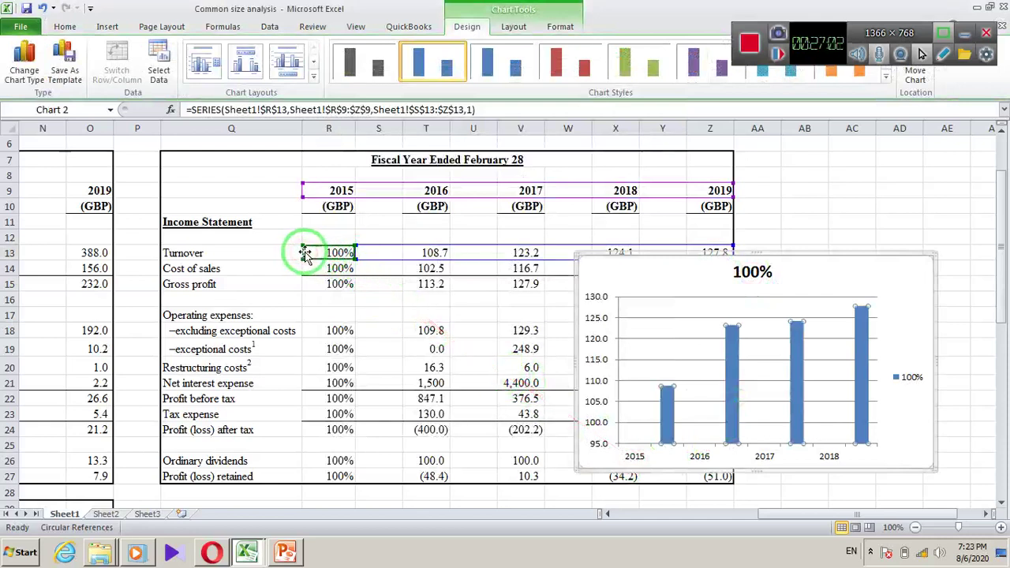
pyautogui.moveTo(353, 260); pyautogui.dragTo(401, 262)
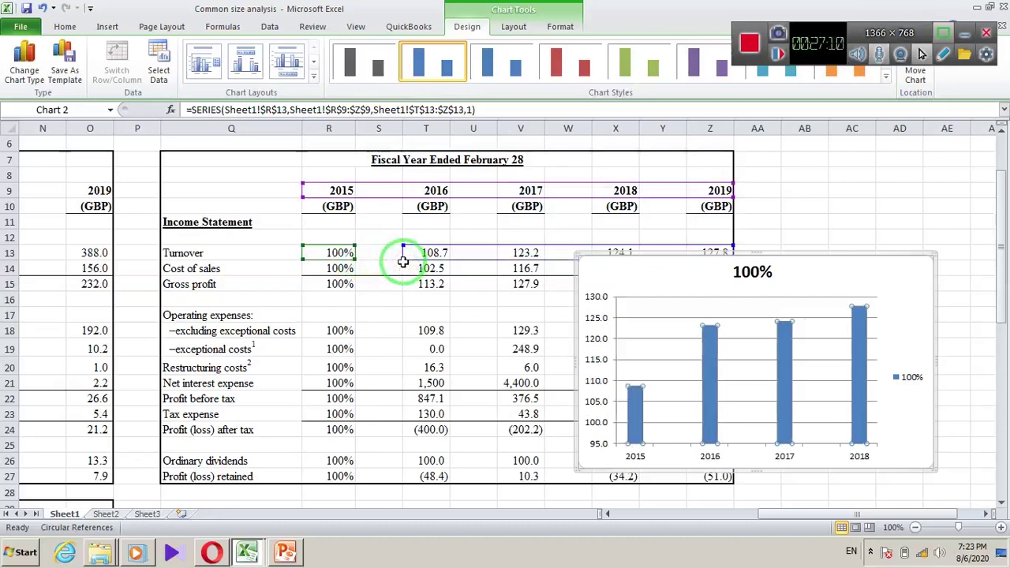
pyautogui.moveTo(399, 261); pyautogui.dragTo(308, 254)
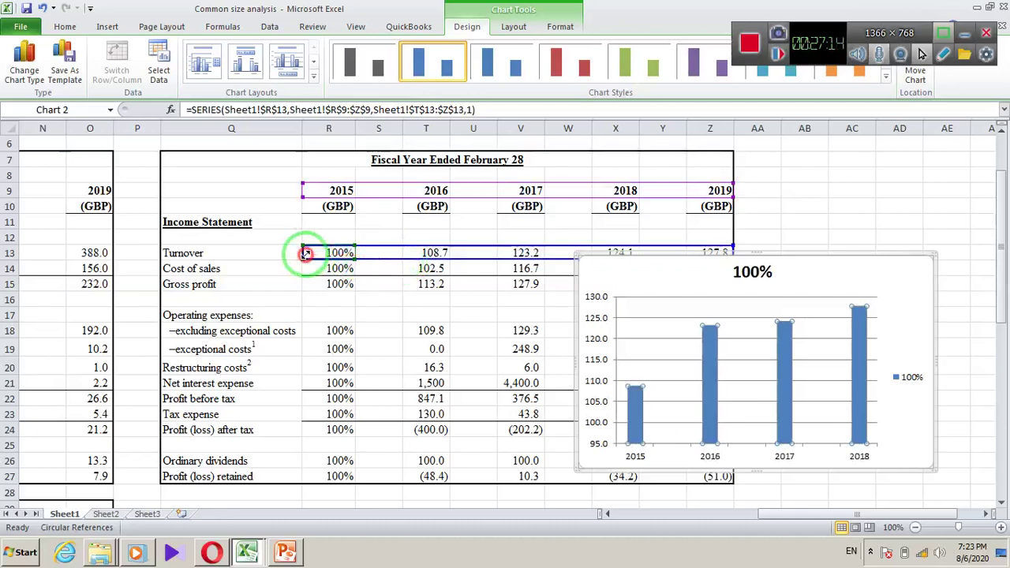
# Check the 2015 column, try widening the series name range to R13:T13 and back, and undo the series range changes
pyautogui.click(634, 446)
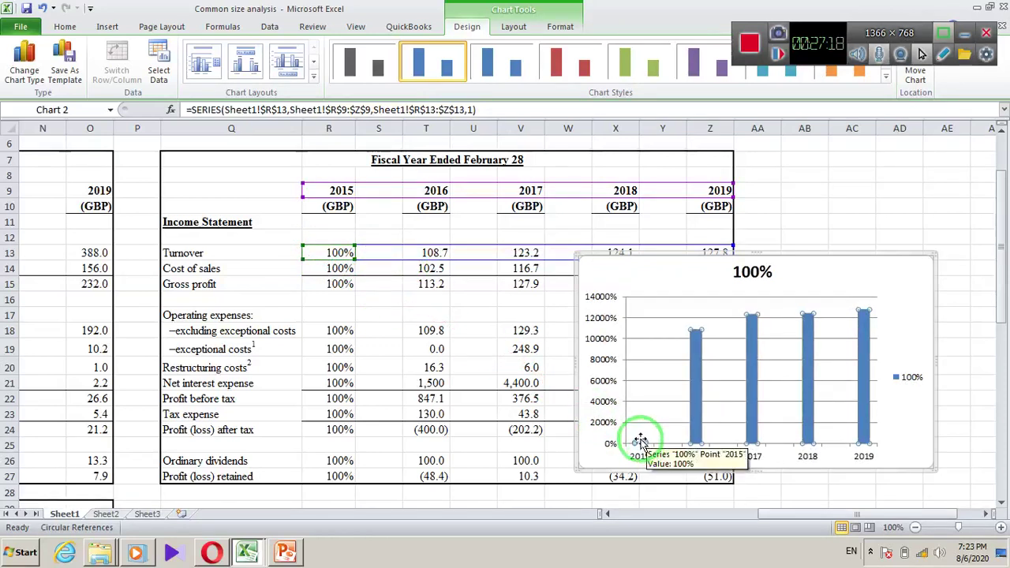
pyautogui.click(659, 411)
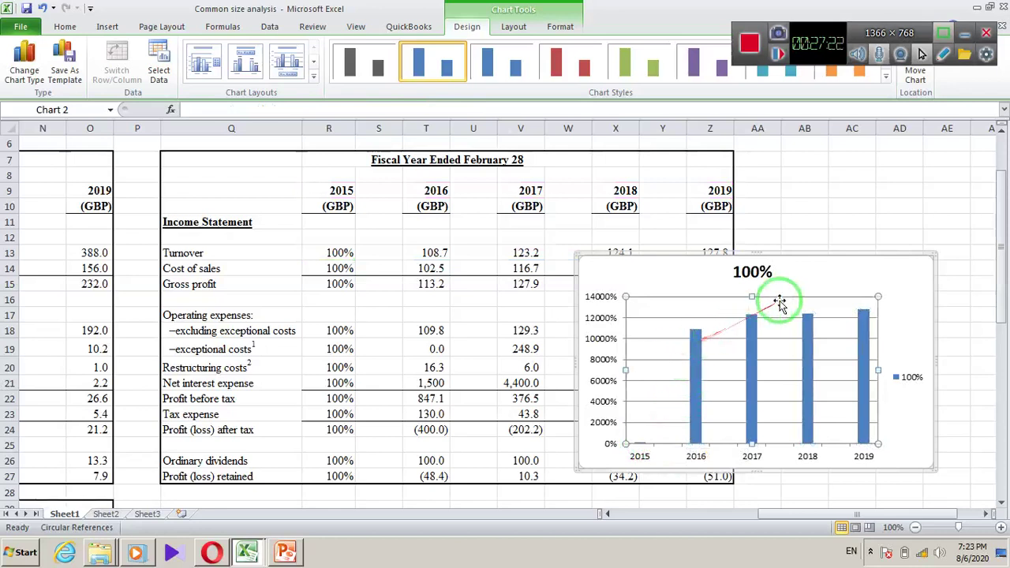
pyautogui.click(817, 281)
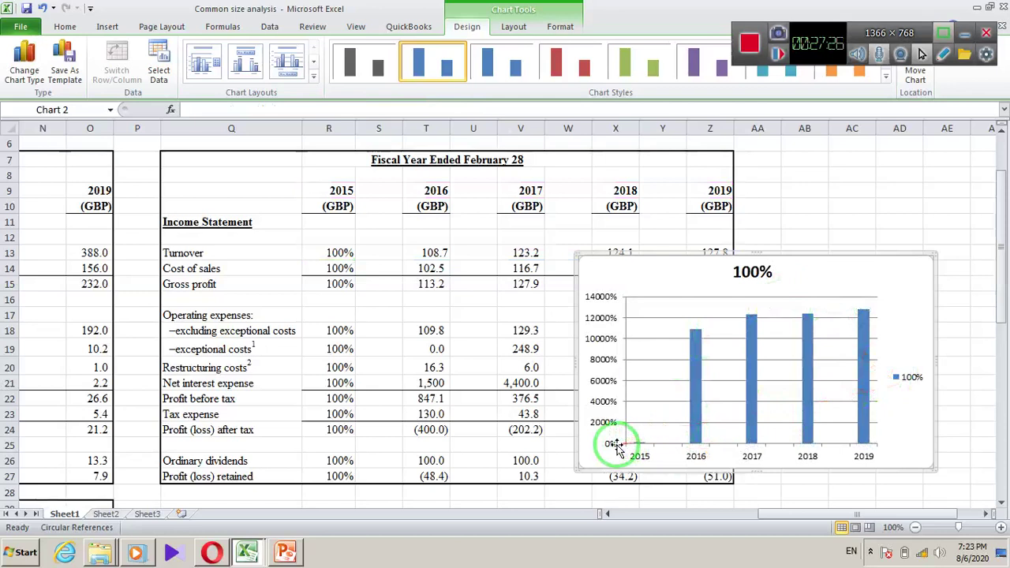
pyautogui.click(640, 443)
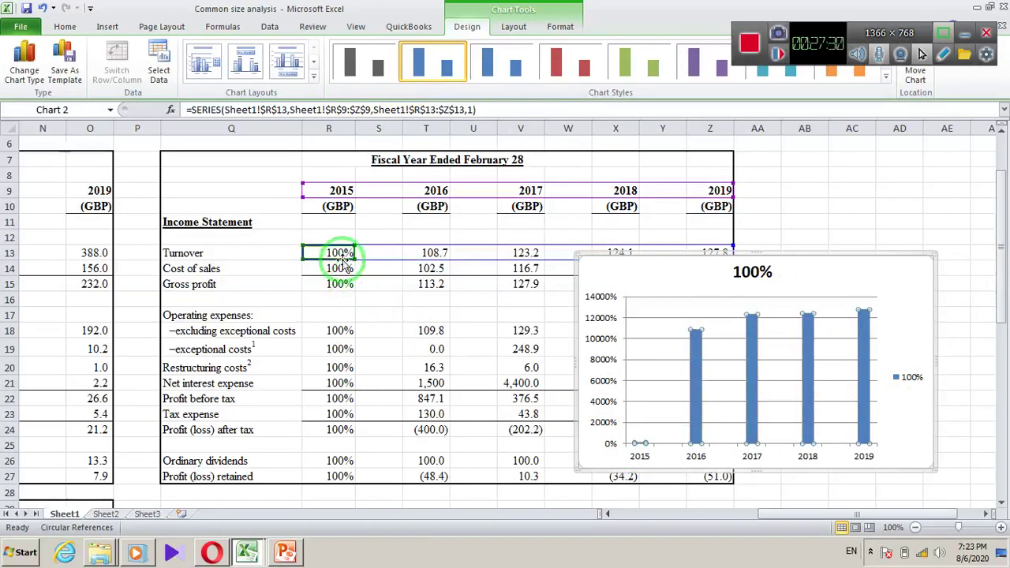
pyautogui.moveTo(359, 257); pyautogui.dragTo(446, 264)
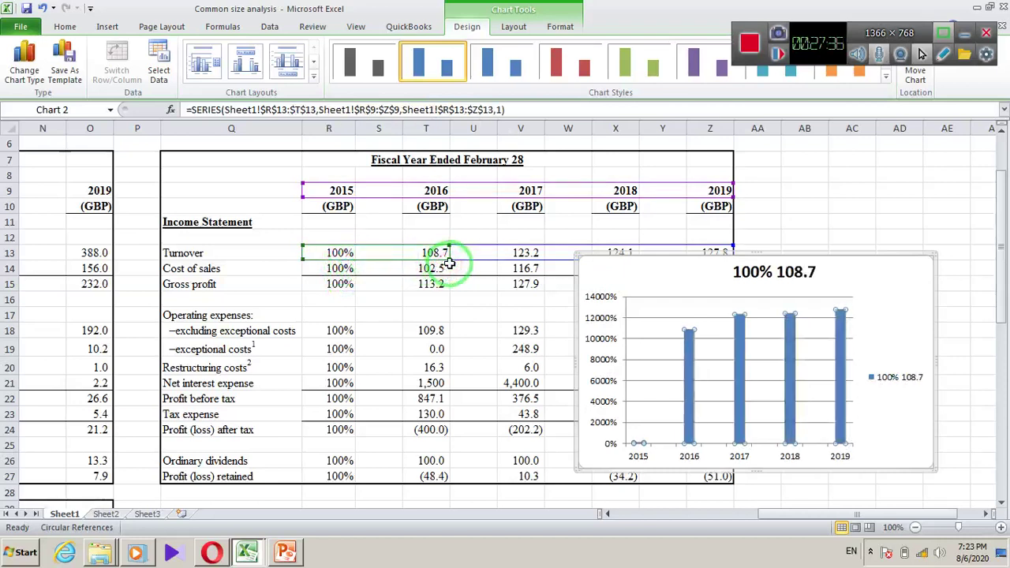
pyautogui.moveTo(450, 257); pyautogui.dragTo(340, 261)
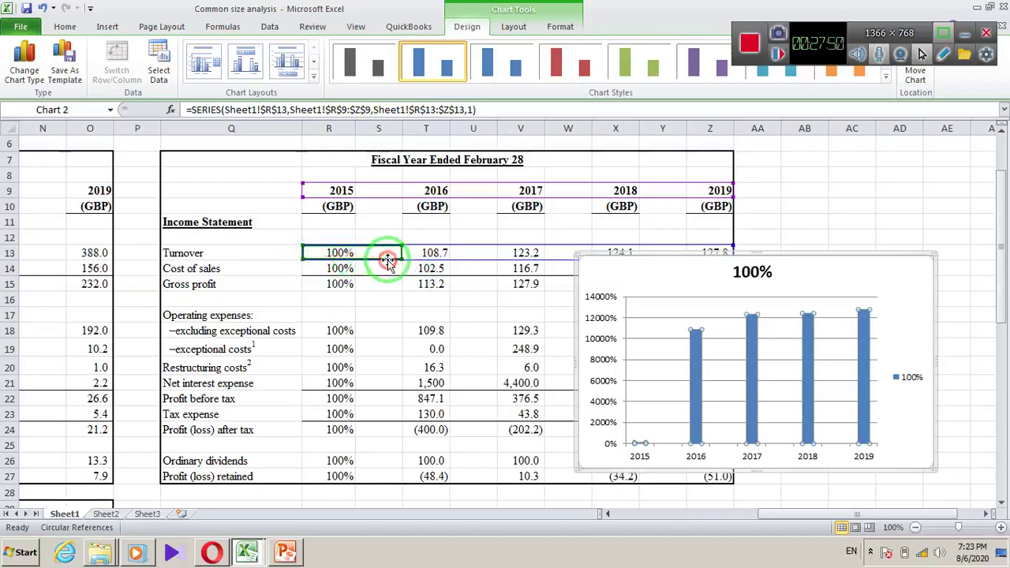
pyautogui.moveTo(387, 260); pyautogui.dragTo(400, 259)
pyautogui.moveTo(333, 258); pyautogui.dragTo(333, 258)
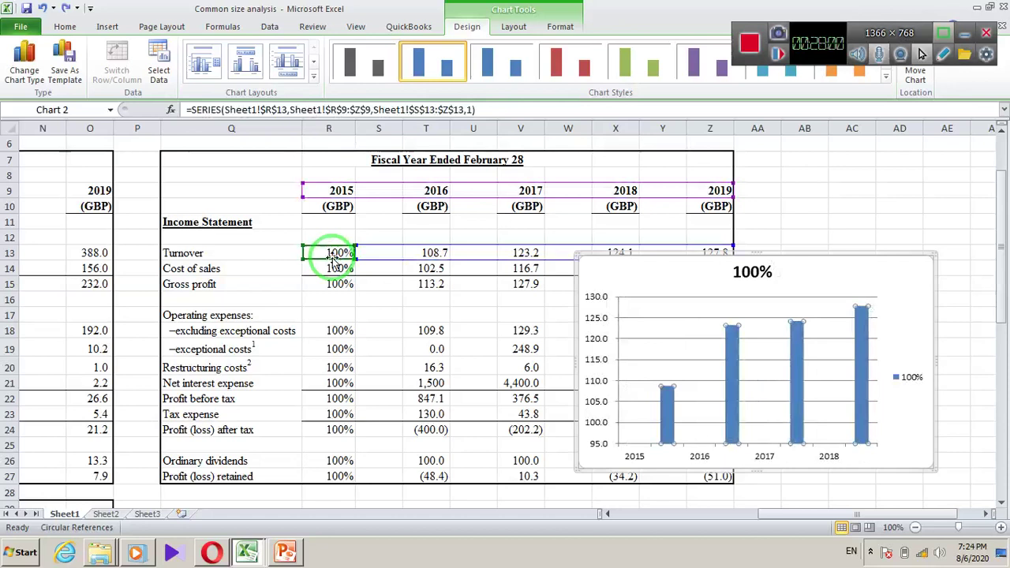
# Move the chart up to about row 10, over the 2018 and 2019 columns
pyautogui.click(667, 452)
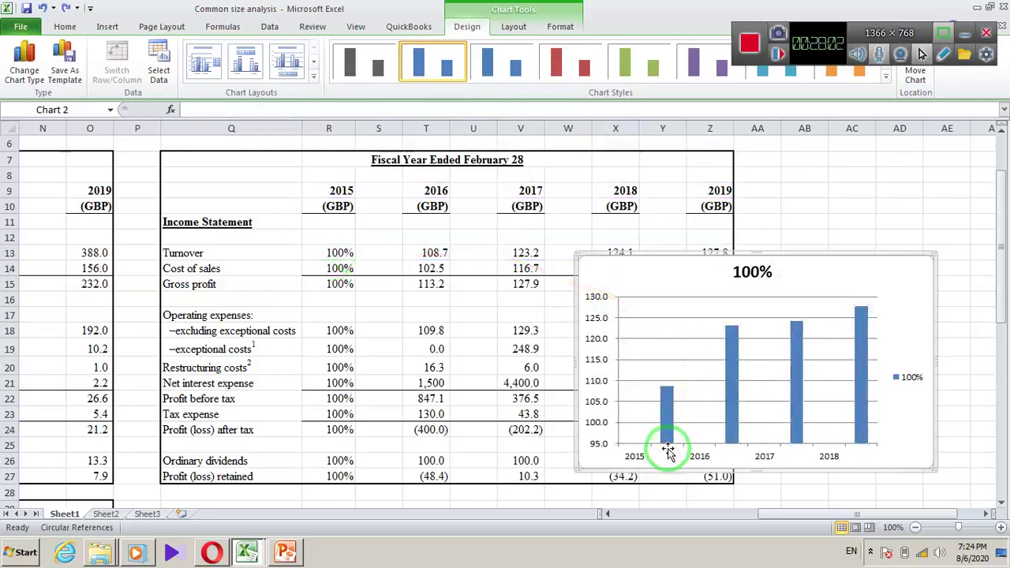
pyautogui.moveTo(826, 253); pyautogui.dragTo(812, 199)
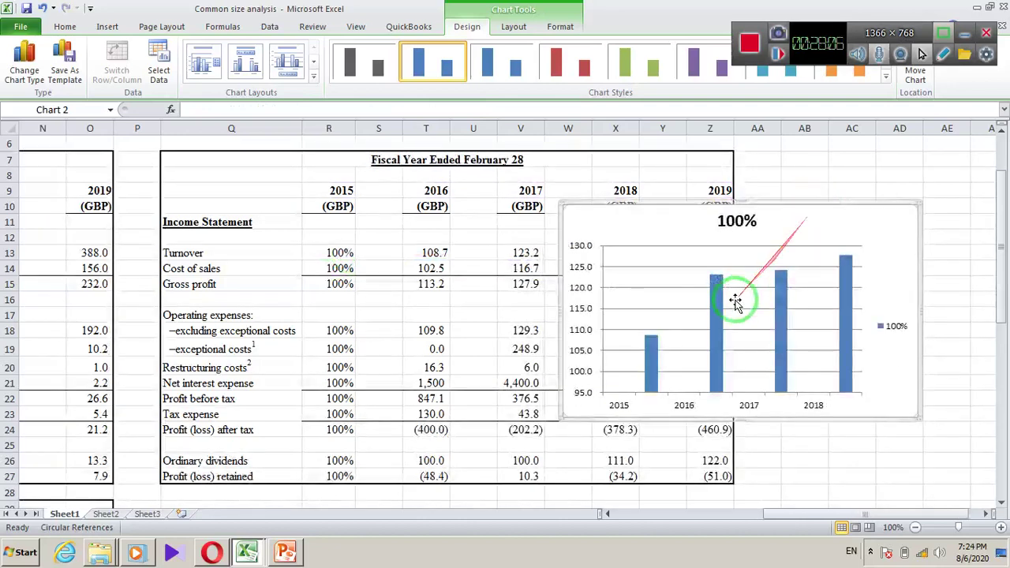
# Examine the turnover column chart's individual columns and how they line up with the year labels and value axis
pyautogui.click(652, 367)
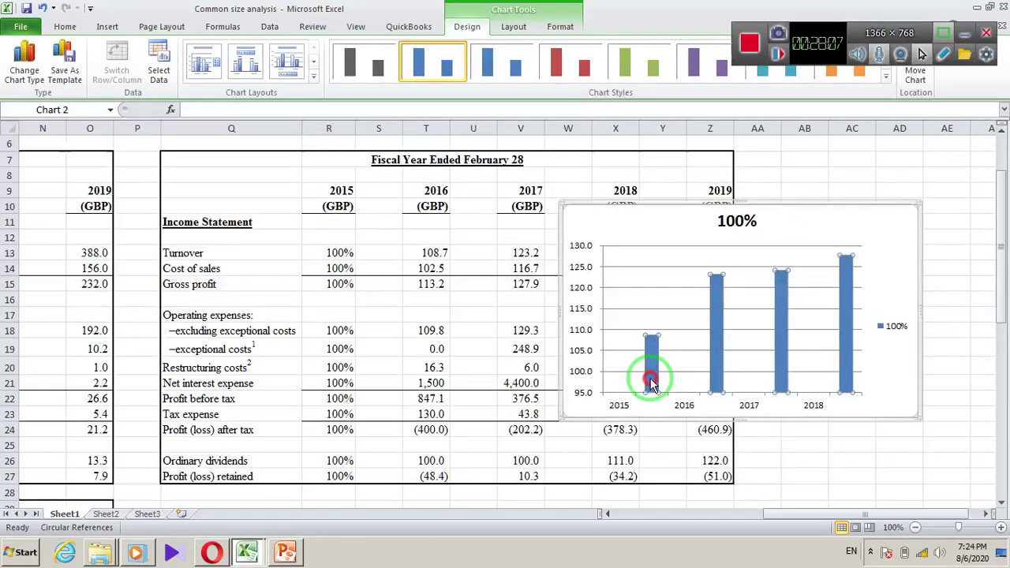
pyautogui.click(712, 370)
pyautogui.click(781, 374)
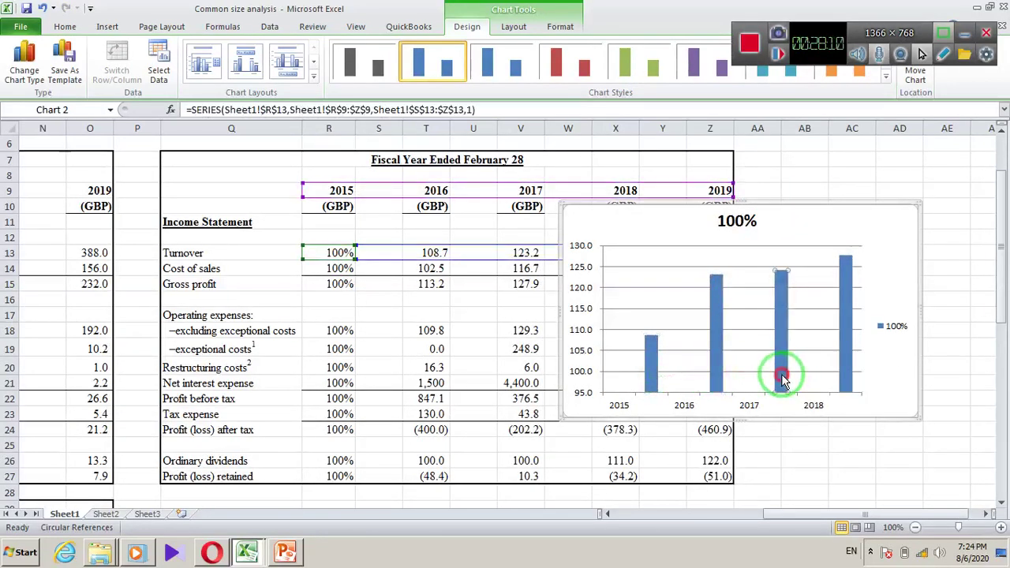
pyautogui.click(847, 376)
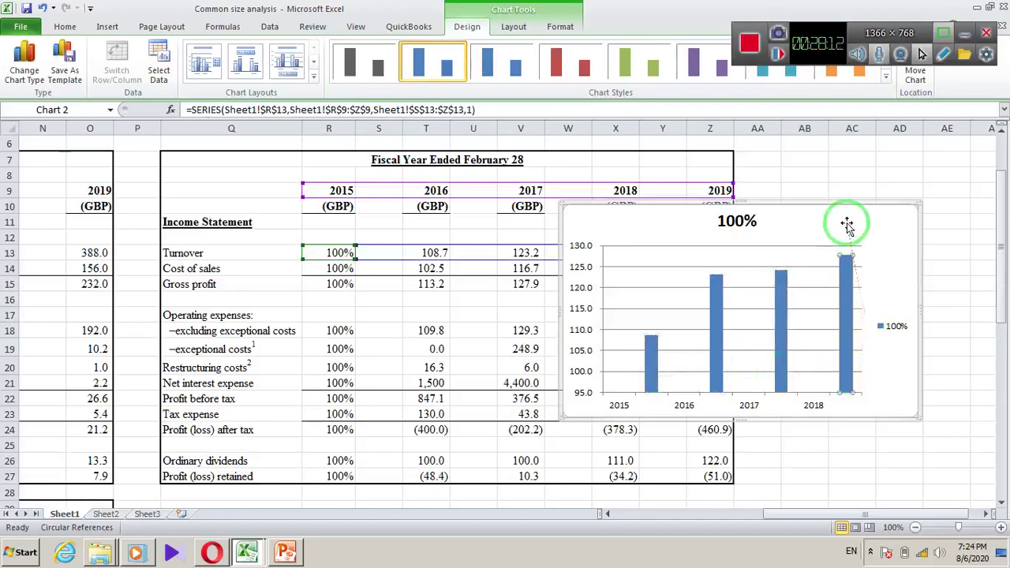
pyautogui.click(651, 344)
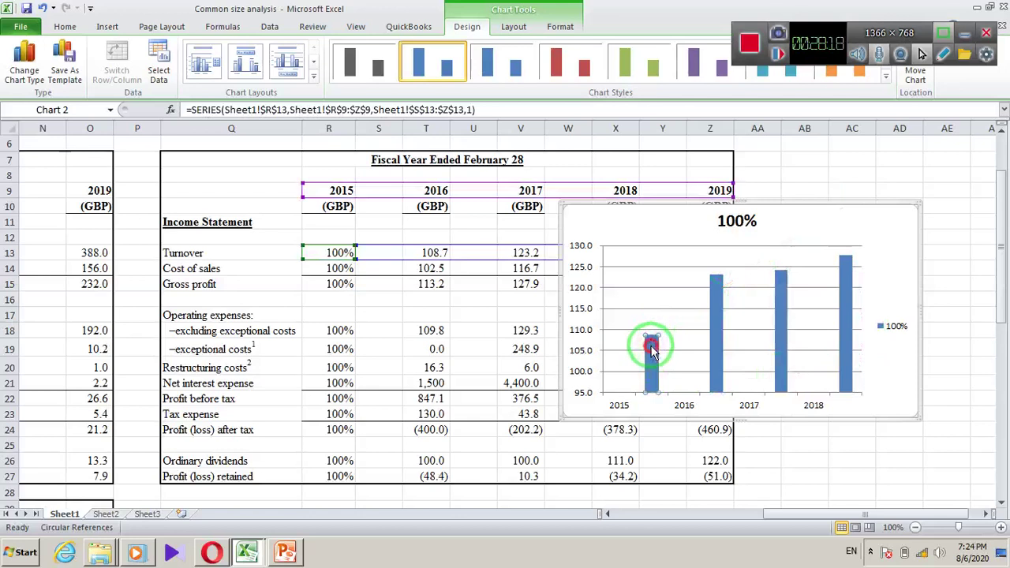
pyautogui.click(604, 377)
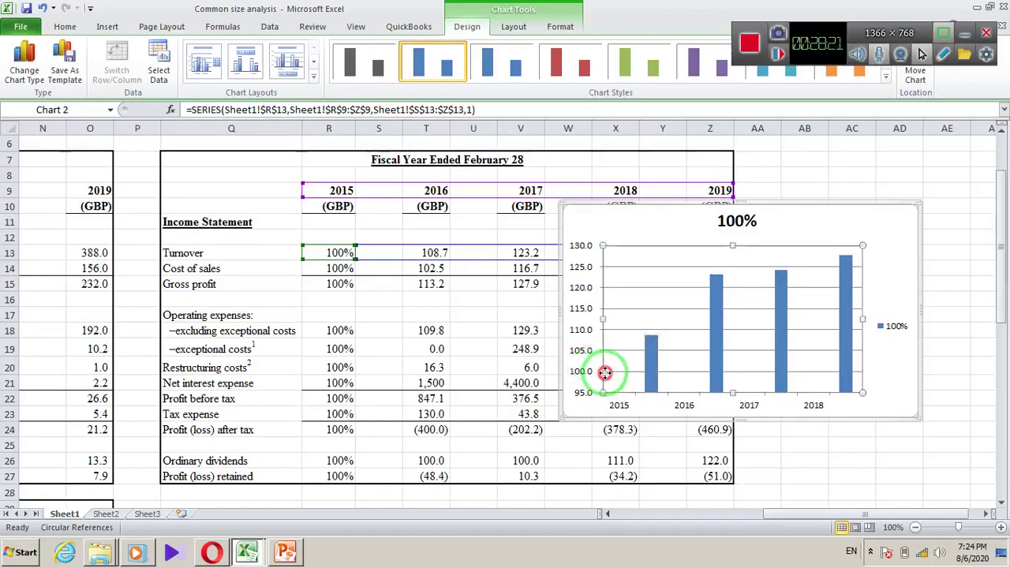
pyautogui.click(652, 363)
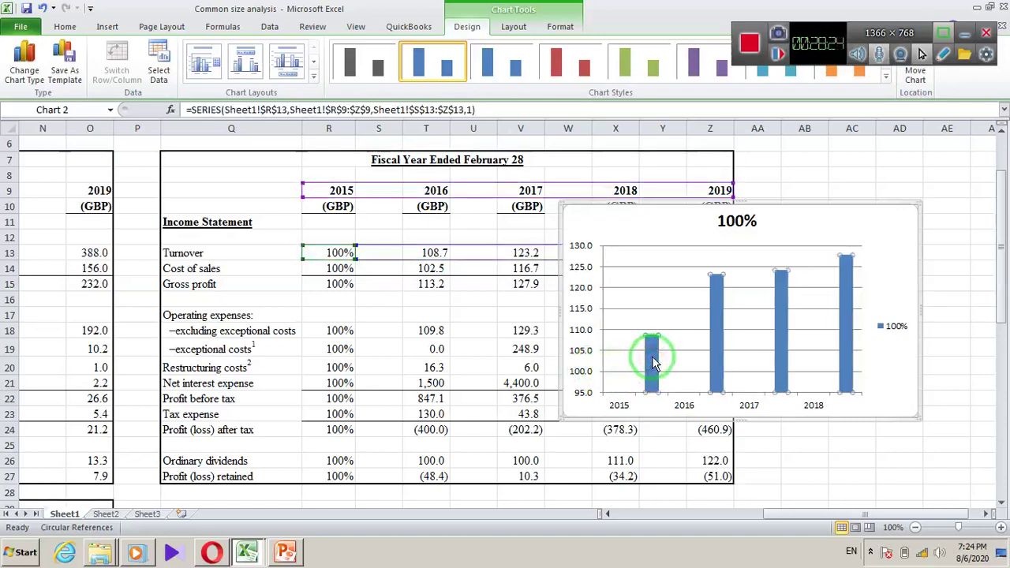
pyautogui.click(715, 339)
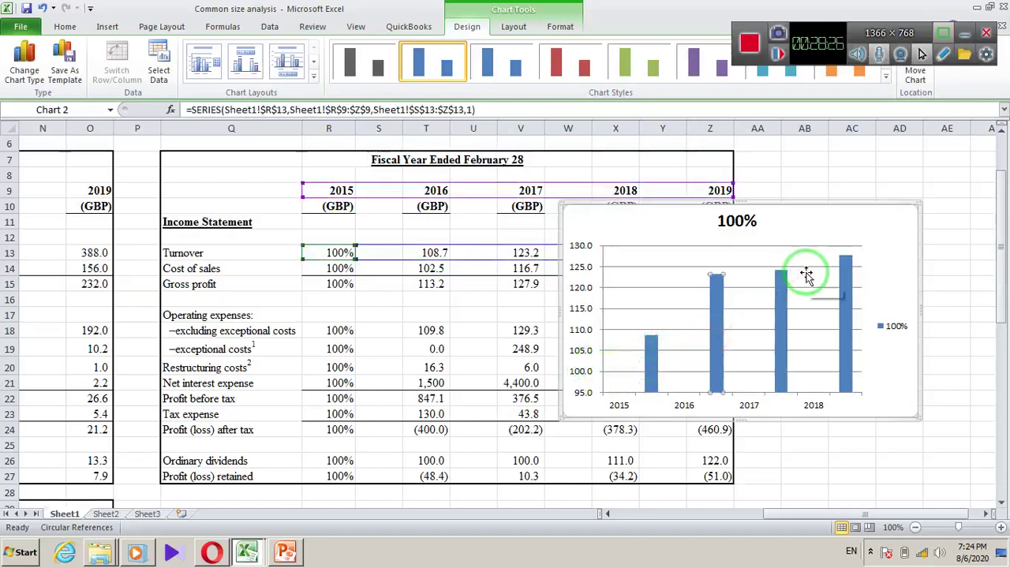
pyautogui.click(644, 342)
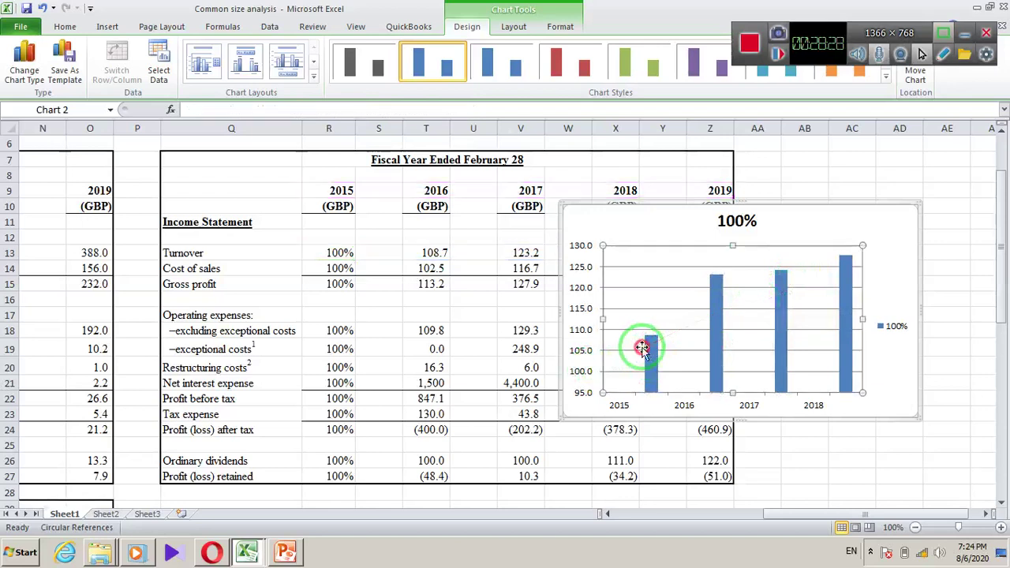
pyautogui.click(707, 339)
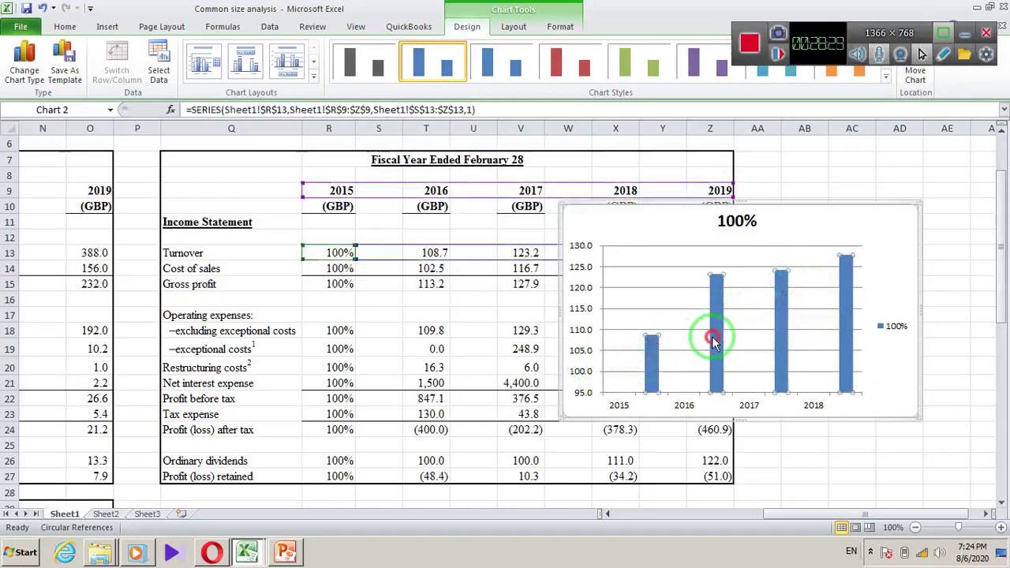
pyautogui.click(858, 306)
# Delete the turnover column chart from the sheet
pyautogui.click(896, 217)
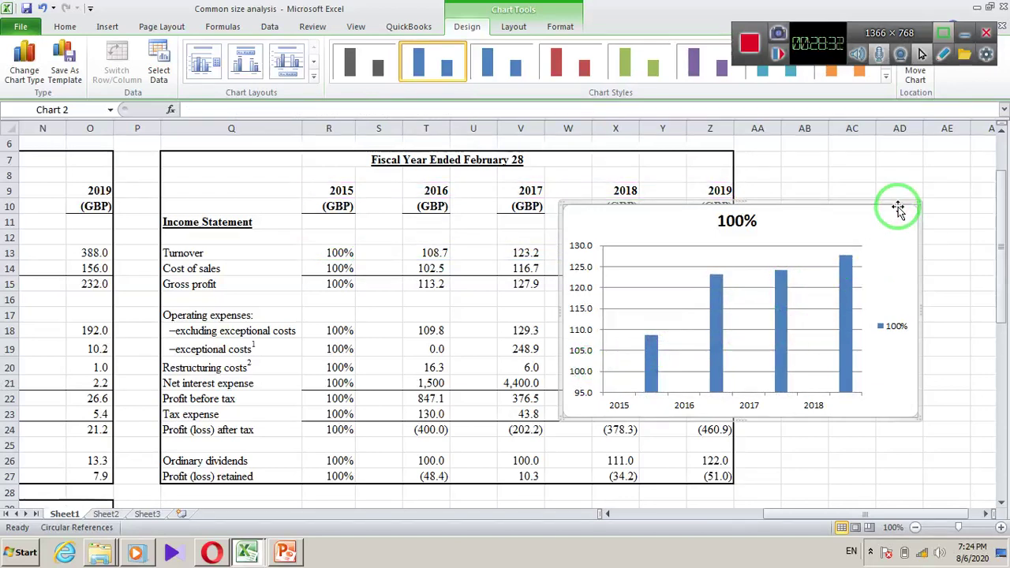
pyautogui.press('Delete')
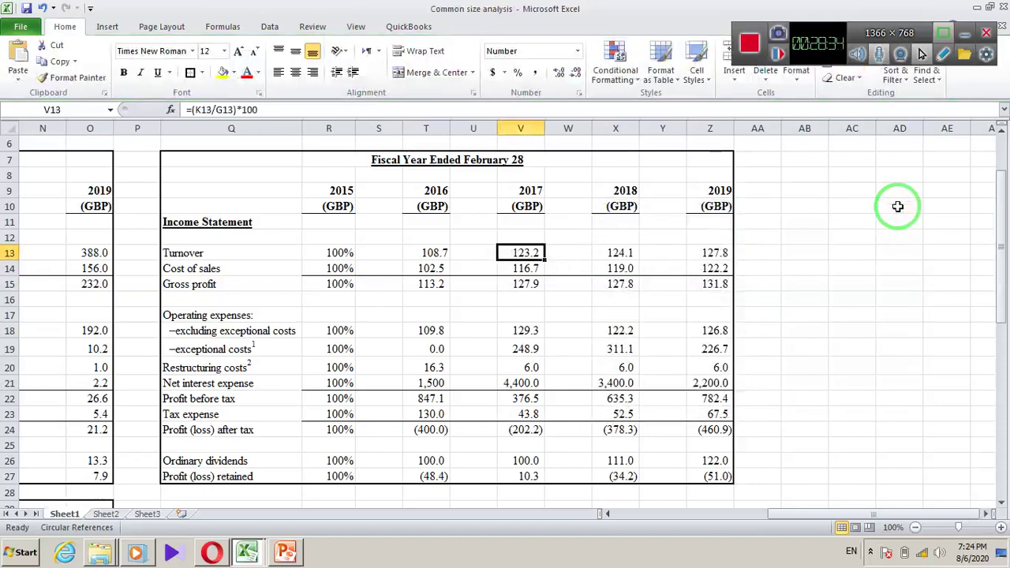
# Insert a plain 2-D line chart starting from empty cell X12 and place it over the 2018 and 2019 columns
pyautogui.click(623, 236)
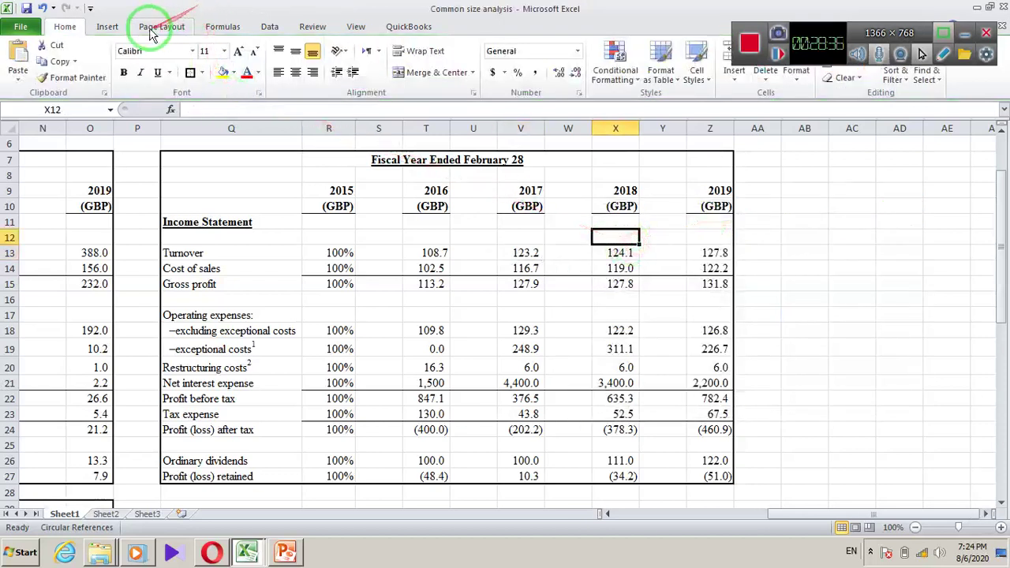
pyautogui.click(122, 30)
pyautogui.click(313, 79)
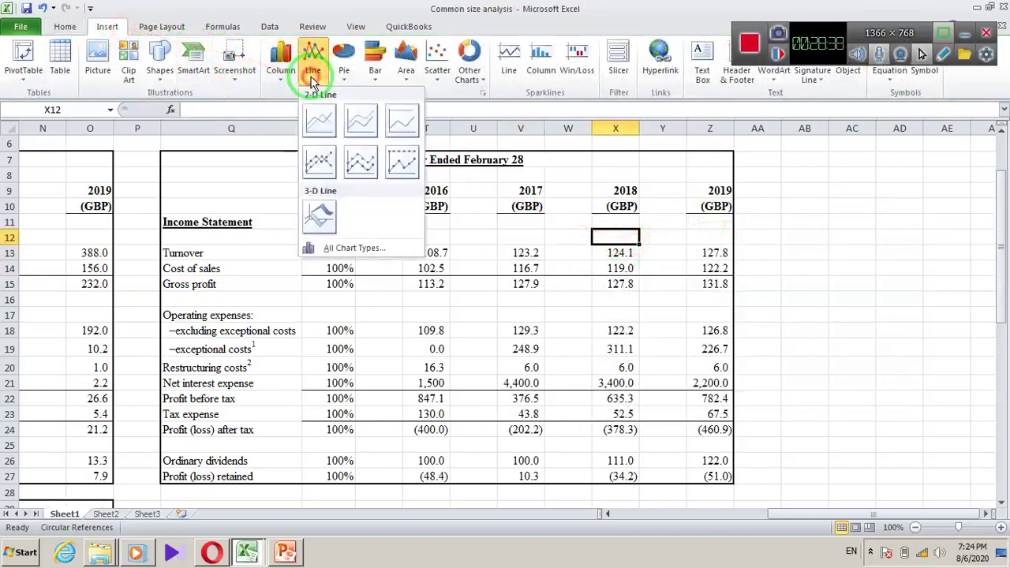
pyautogui.click(319, 122)
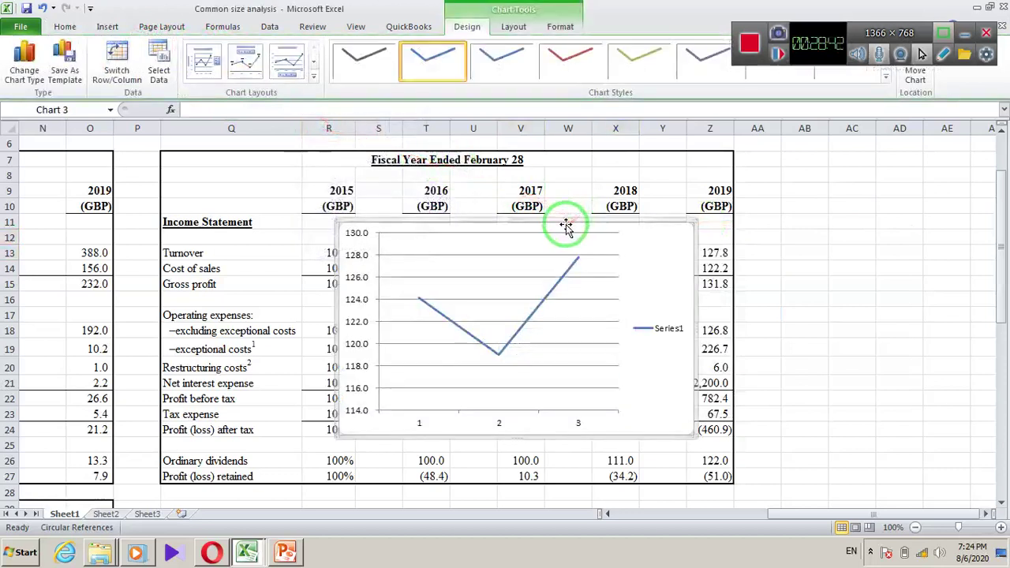
pyautogui.moveTo(655, 226); pyautogui.dragTo(794, 205)
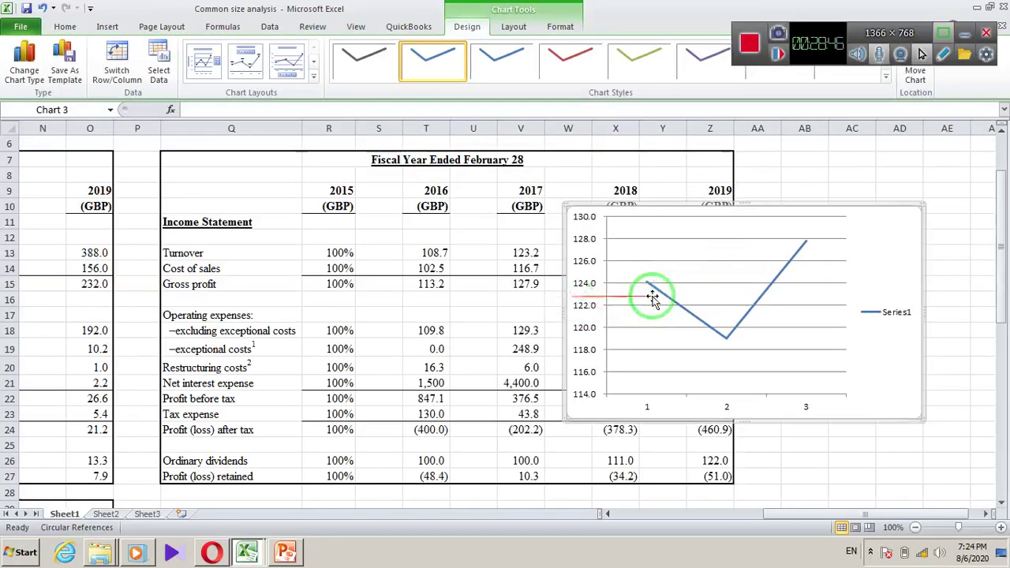
# Check the formatting options of the line chart's legend entry and data series, leaving both unchanged
pyautogui.moveTo(674, 303)
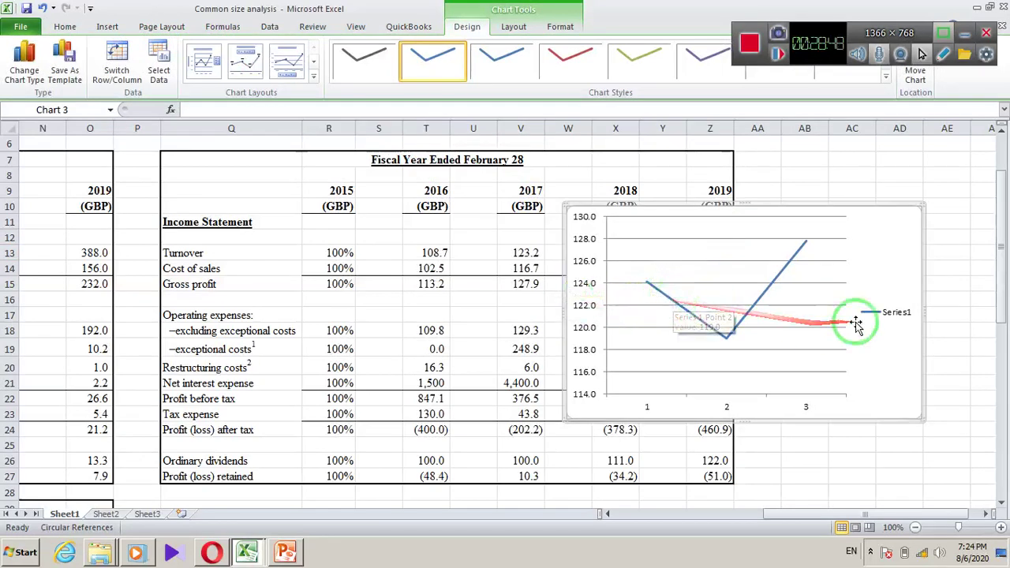
pyautogui.click(884, 313)
pyautogui.doubleClick(884, 313)
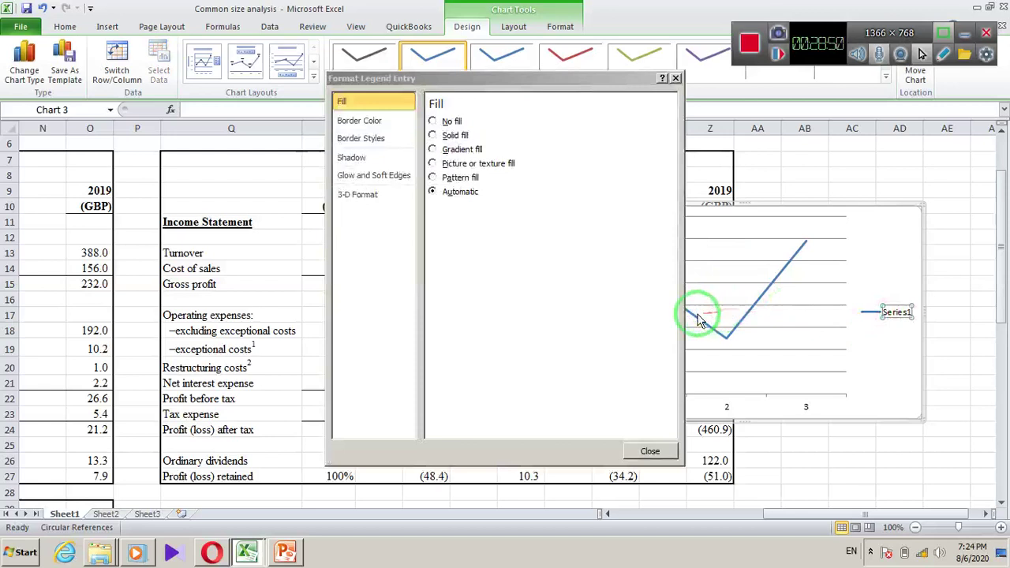
pyautogui.click(651, 451)
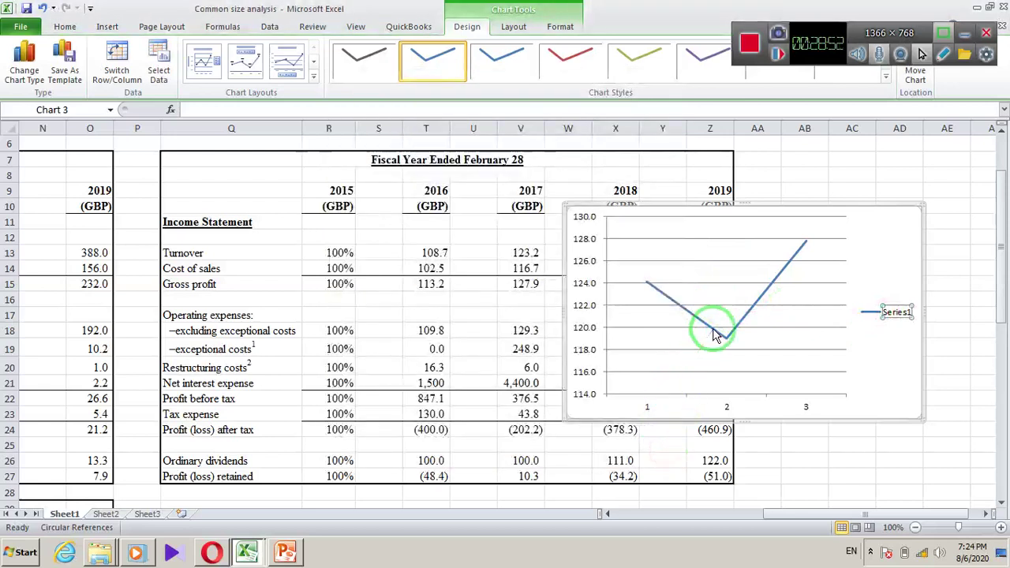
pyautogui.doubleClick(713, 332)
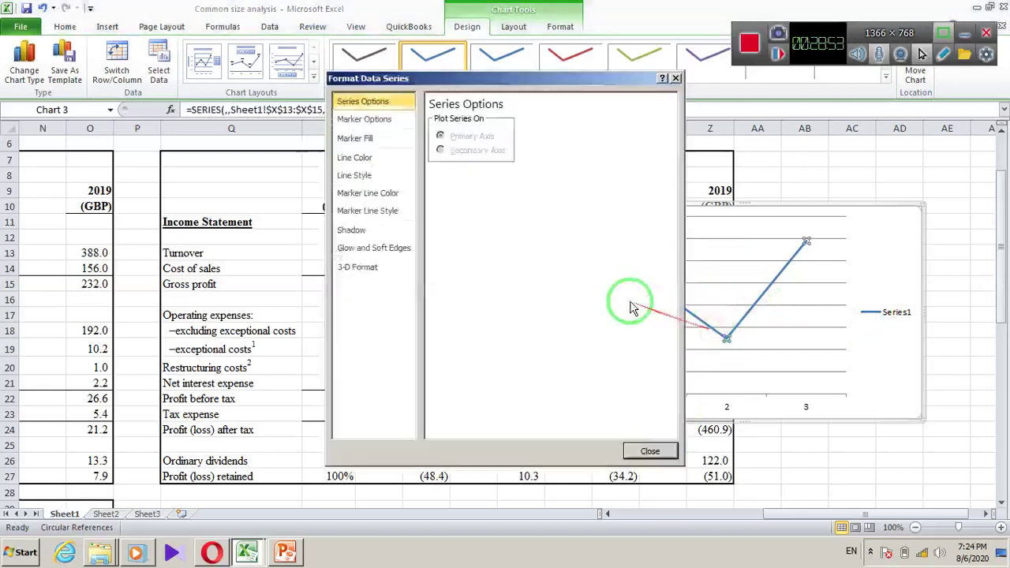
pyautogui.click(639, 458)
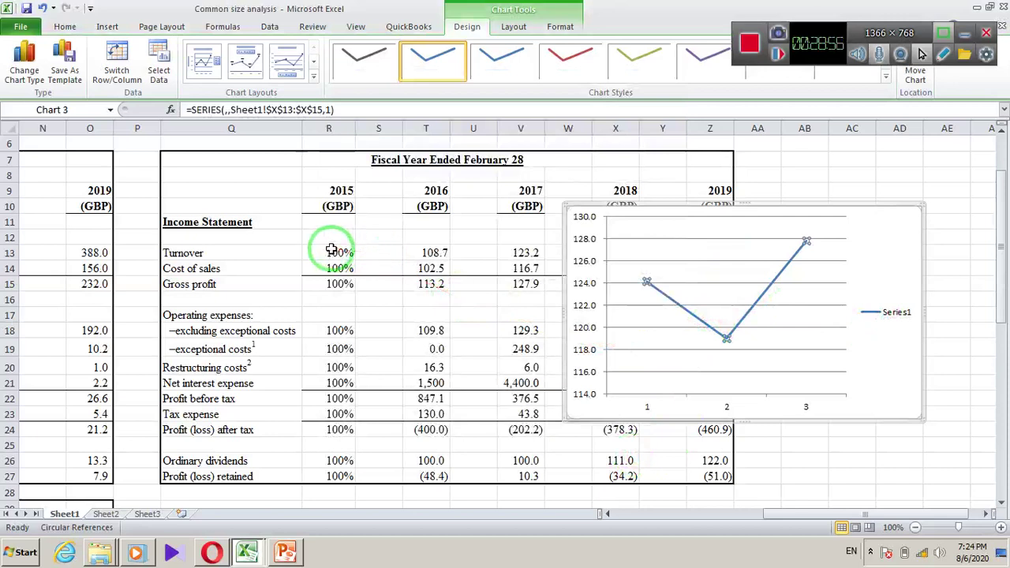
# Move the line chart below the Turnover row and change its plotted data range to R13:Z13
pyautogui.moveTo(335, 252); pyautogui.dragTo(703, 247)
pyautogui.click(764, 293)
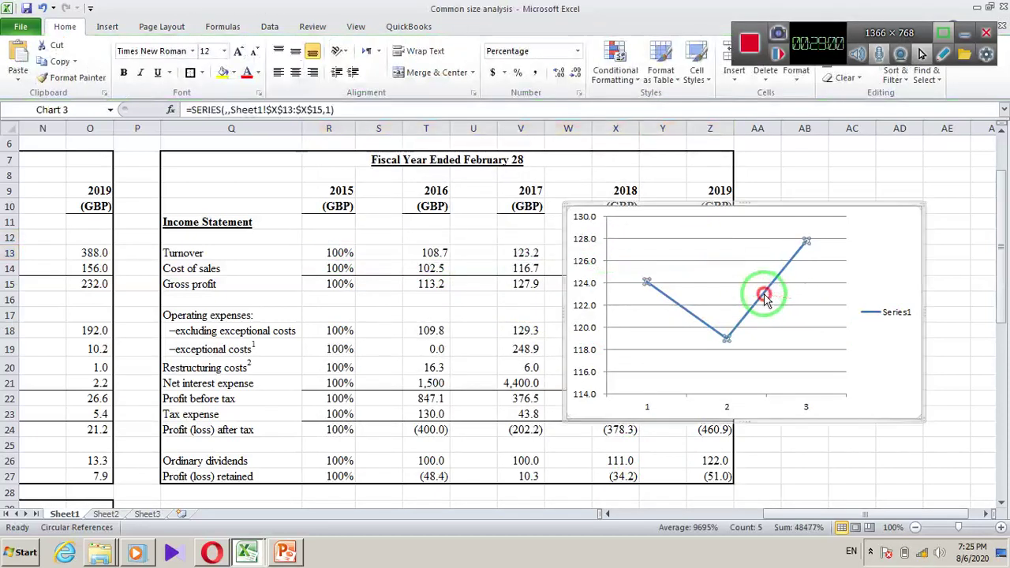
pyautogui.moveTo(765, 296); pyautogui.dragTo(845, 280)
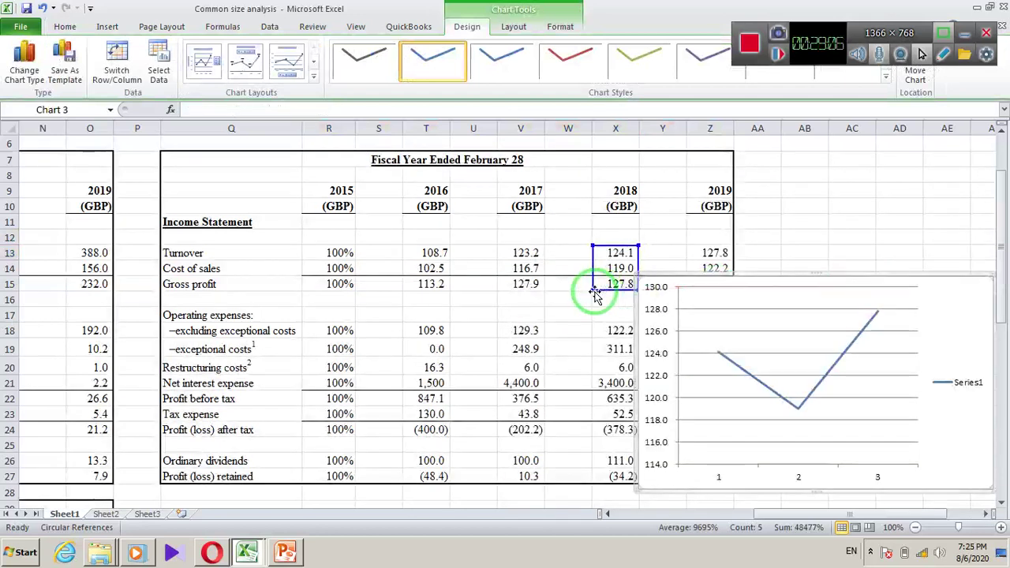
pyautogui.moveTo(594, 290); pyautogui.dragTo(334, 264)
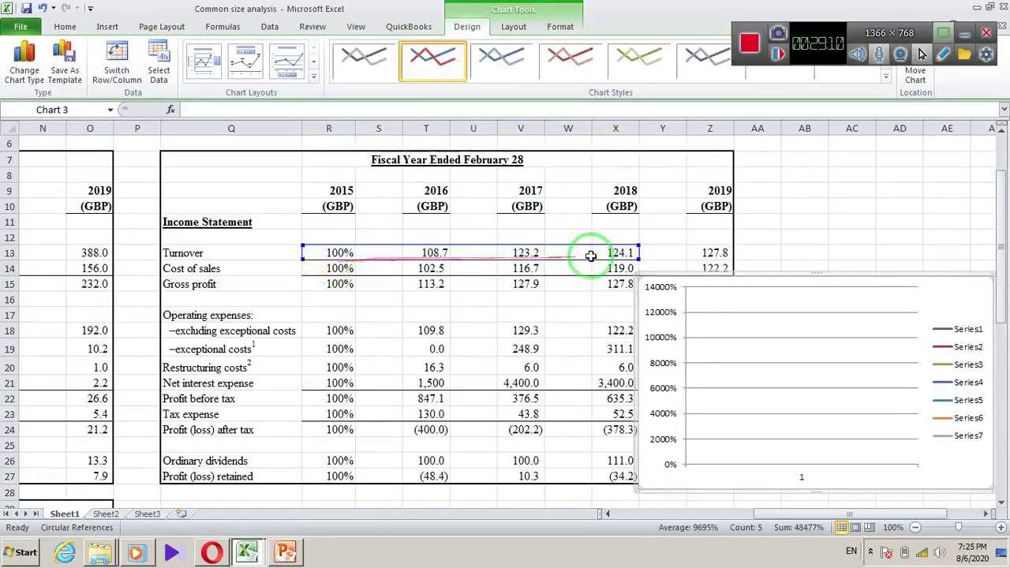
pyautogui.moveTo(640, 261); pyautogui.dragTo(718, 255)
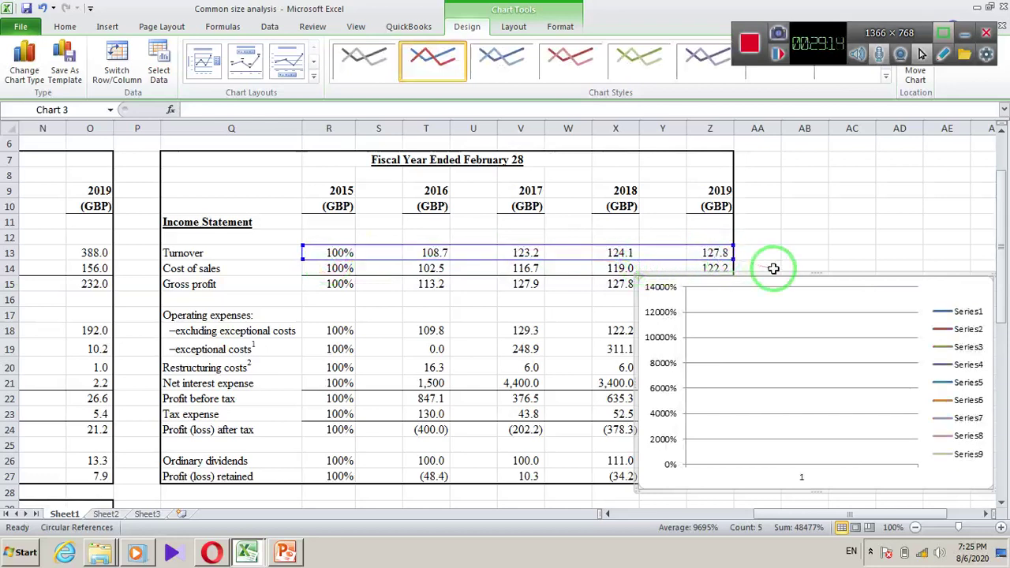
# Move the line chart up to about row 11 and delete it
pyautogui.moveTo(798, 276); pyautogui.dragTo(754, 217)
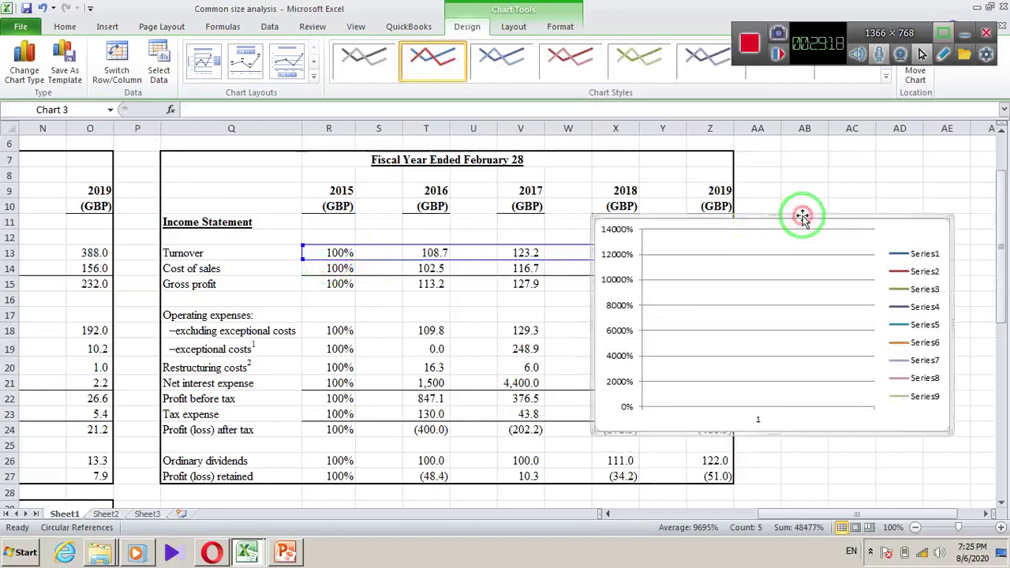
pyautogui.press('Delete')
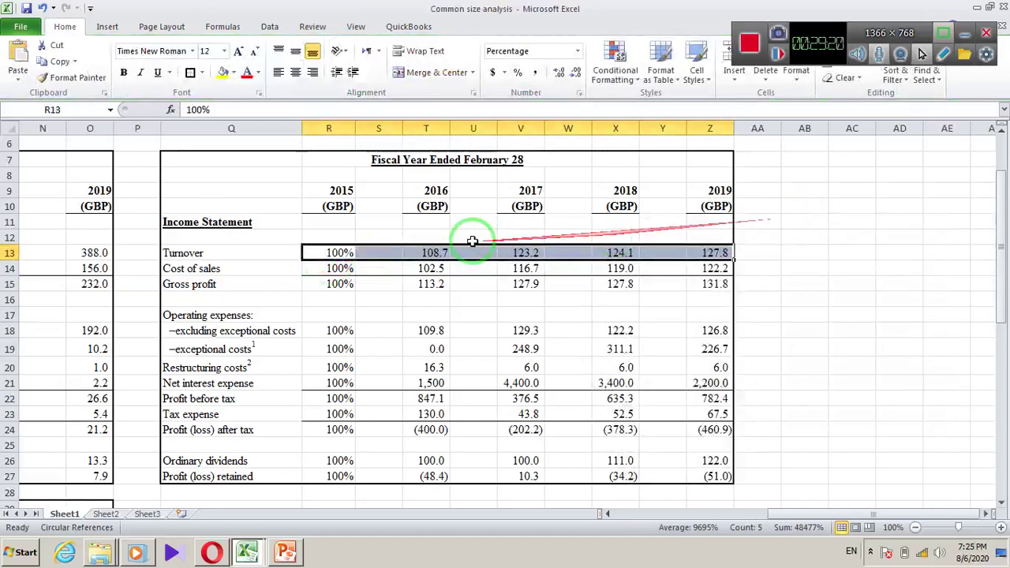
# Insert a 2-D 100% stacked line chart from the Turnover figures in R13:Z13 and place it over the 2017 to 2019 columns
pyautogui.click(107, 27)
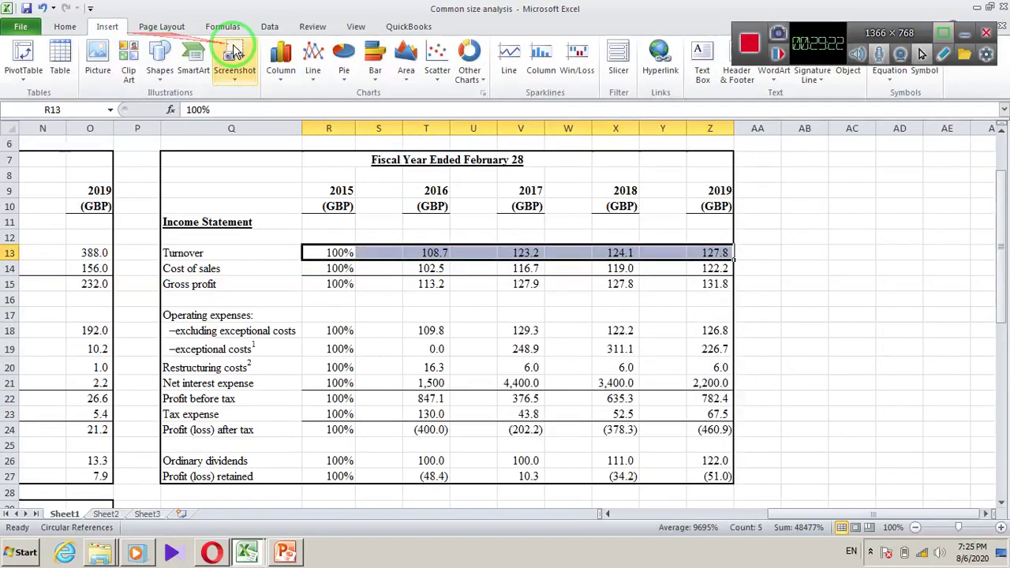
pyautogui.click(314, 75)
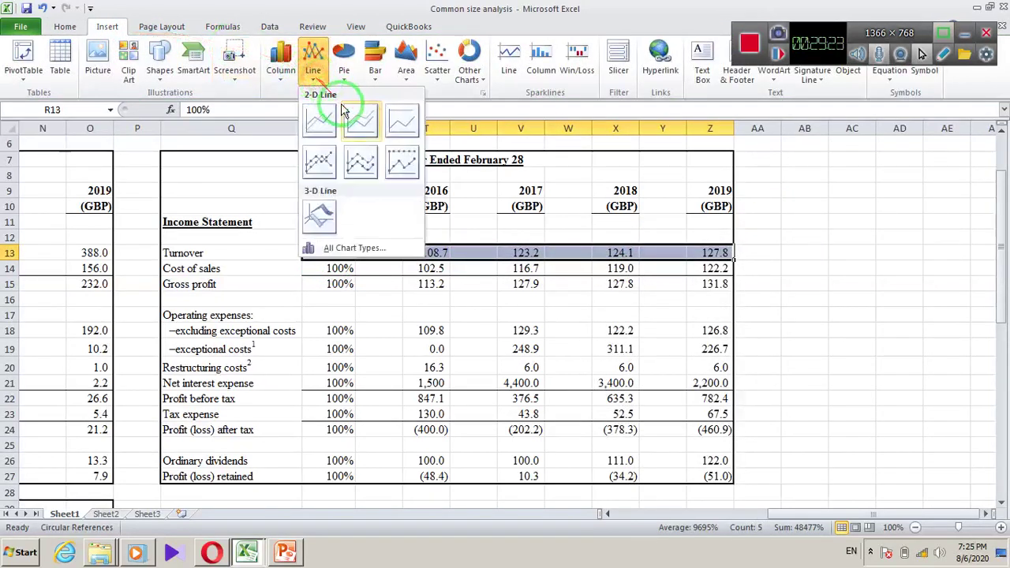
pyautogui.click(403, 130)
pyautogui.moveTo(558, 227); pyautogui.dragTo(707, 224)
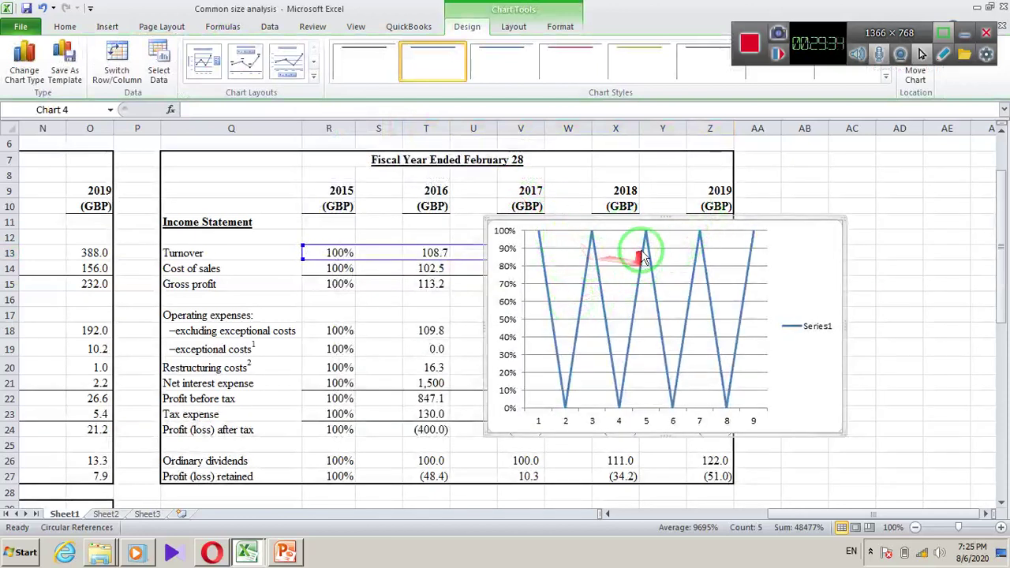
# Try the chart layout with data labels, and apply the one with a chart title, vertical axis title and side legend
pyautogui.rightClick(794, 221)
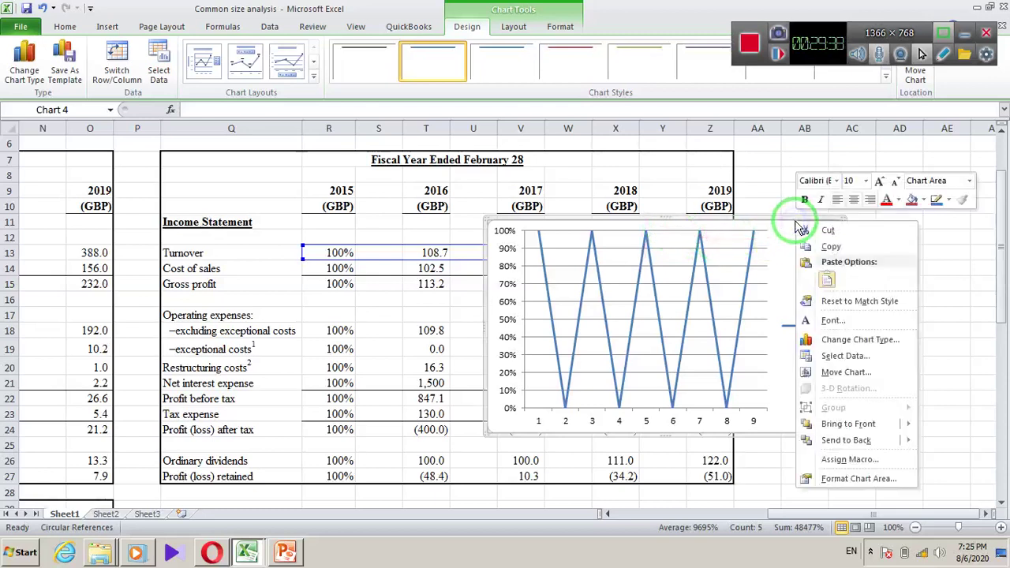
pyautogui.click(244, 67)
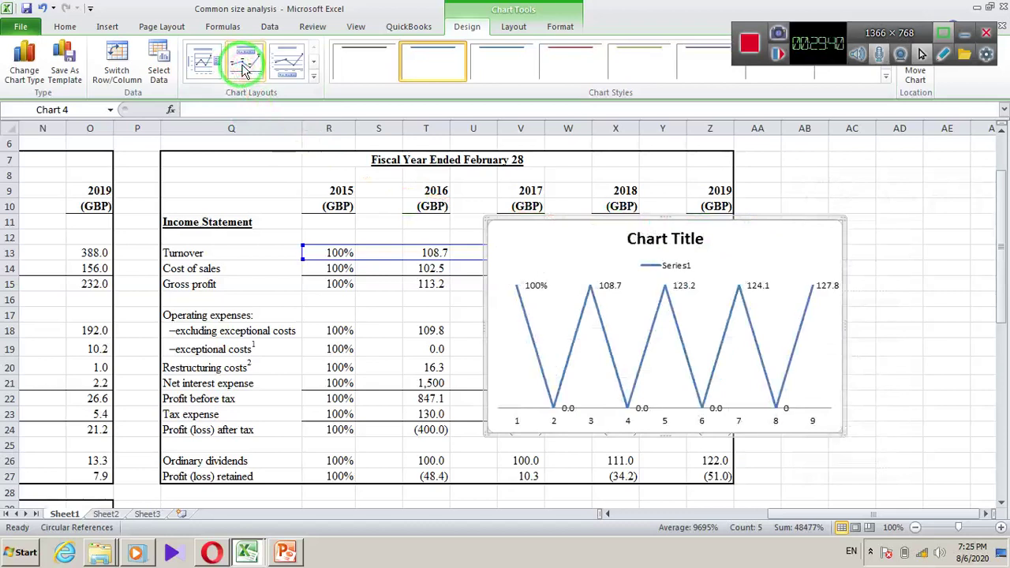
pyautogui.click(198, 71)
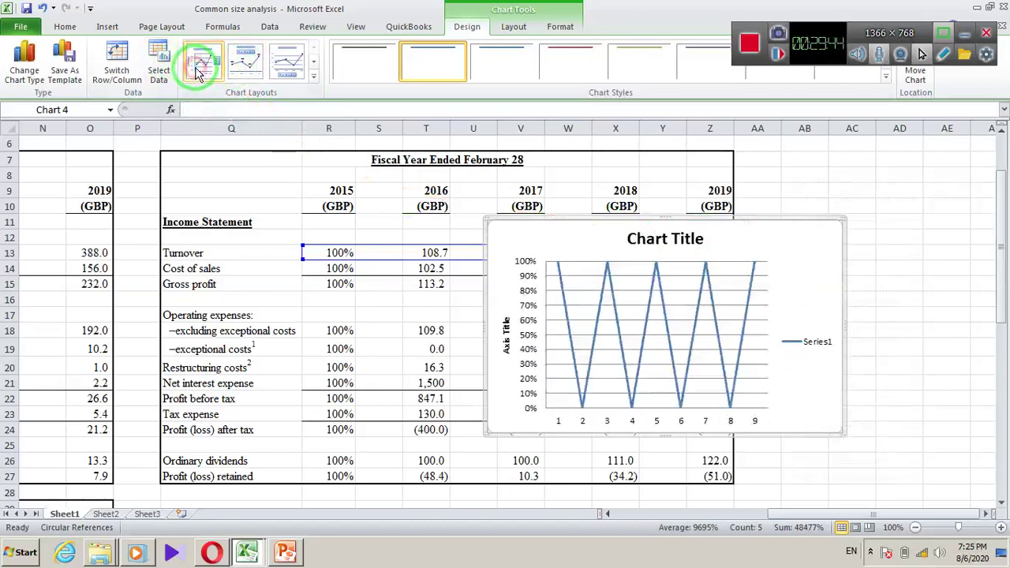
# Reselect the Turnover figures in R13:Z13 as the line chart's source data range
pyautogui.rightClick(795, 233)
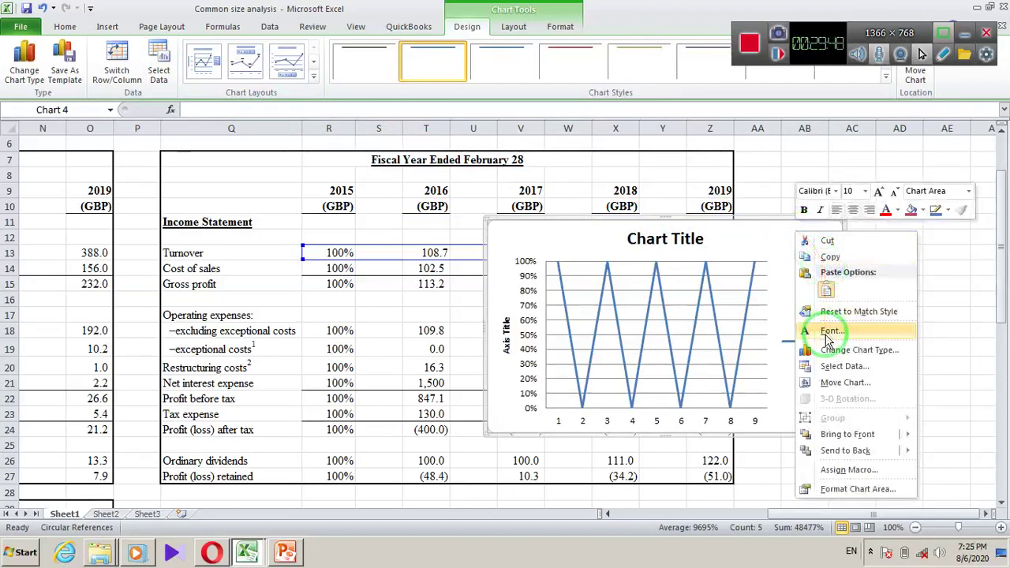
pyautogui.click(830, 368)
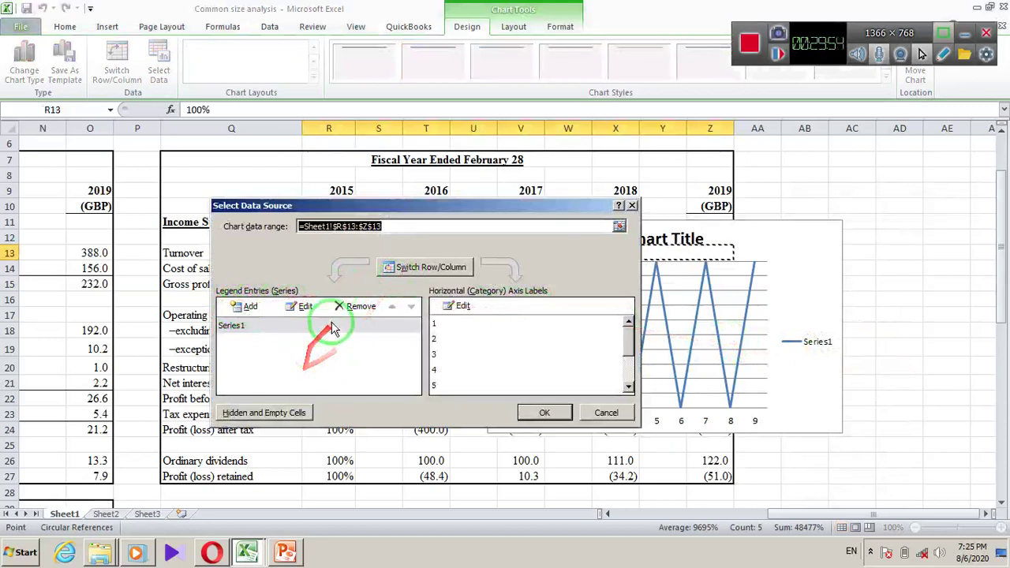
pyautogui.click(620, 227)
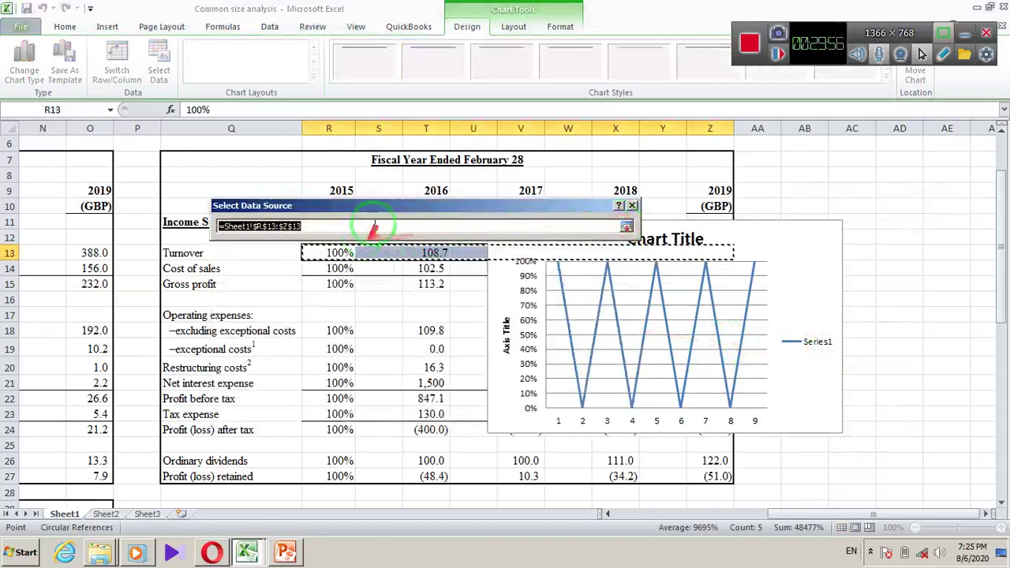
pyautogui.moveTo(386, 205); pyautogui.dragTo(378, 162)
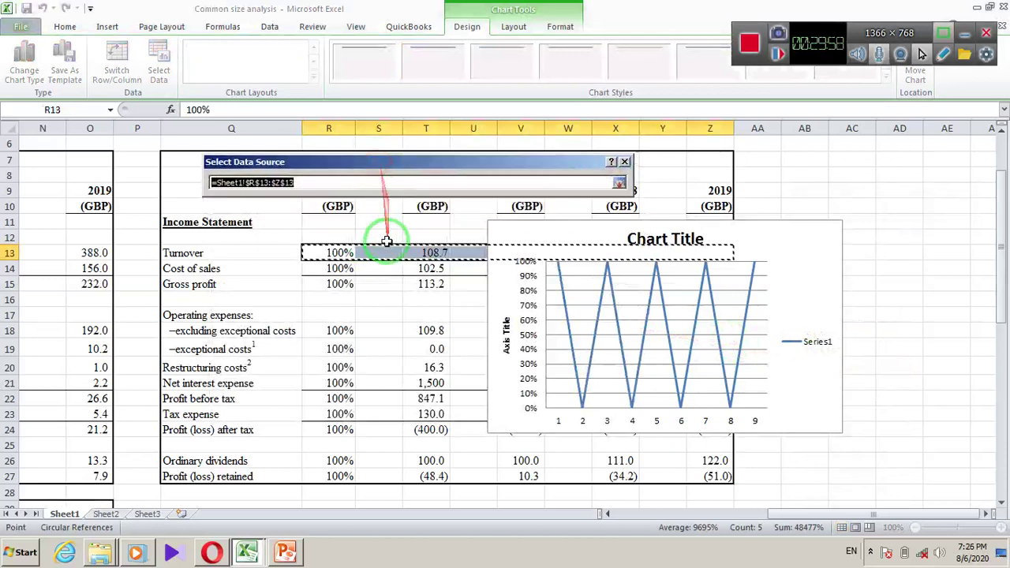
pyautogui.moveTo(335, 252); pyautogui.dragTo(714, 251)
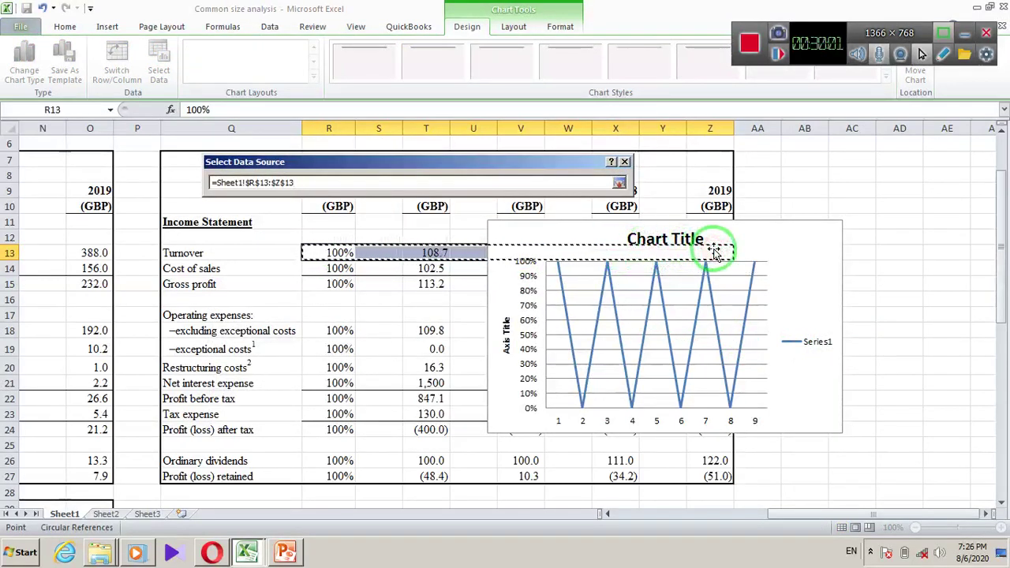
pyautogui.click(619, 182)
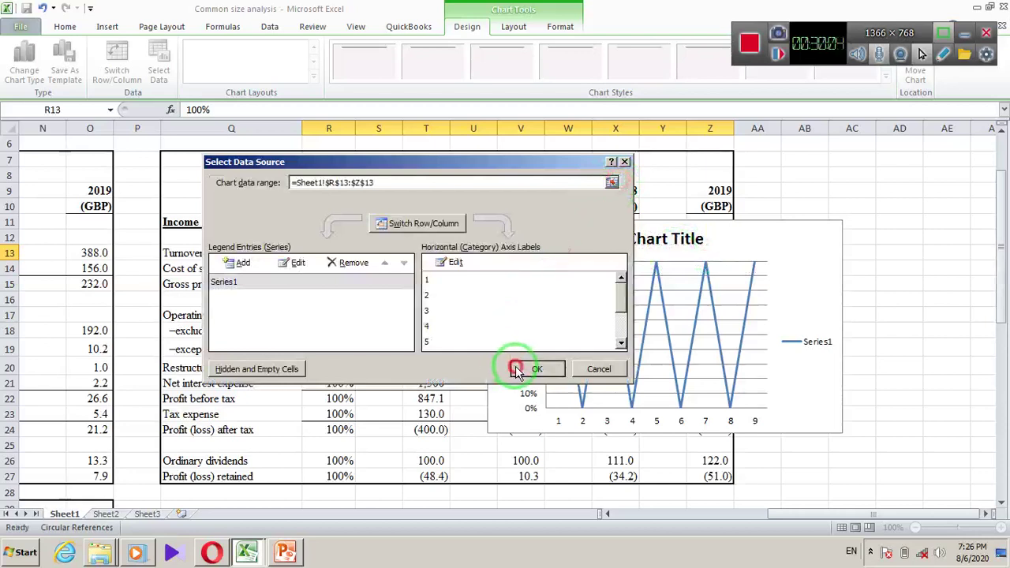
pyautogui.click(517, 371)
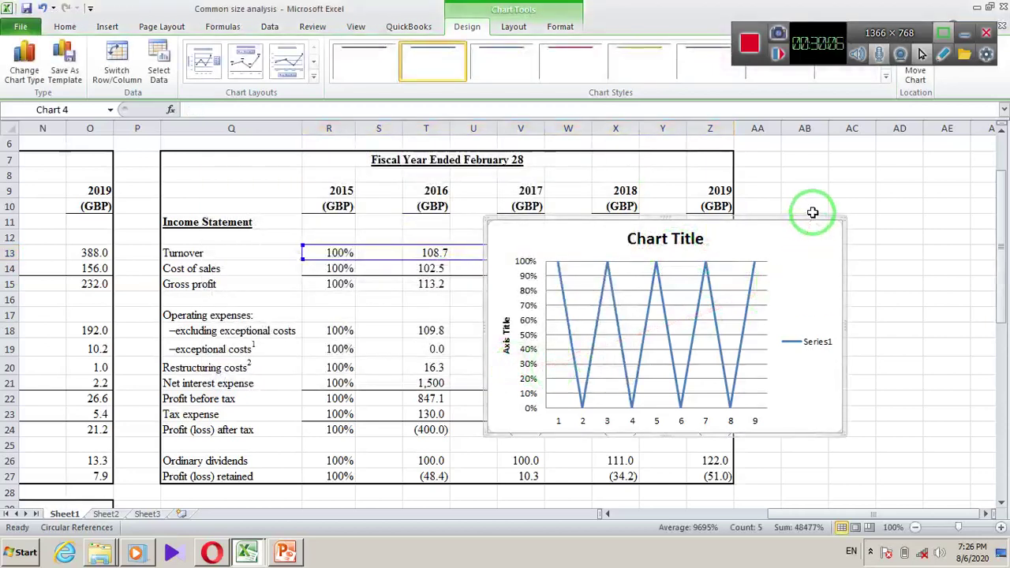
# Try the layout with a chart title and a legend below the plot on the line chart, and delete the chart
pyautogui.moveTo(813, 221); pyautogui.dragTo(824, 231)
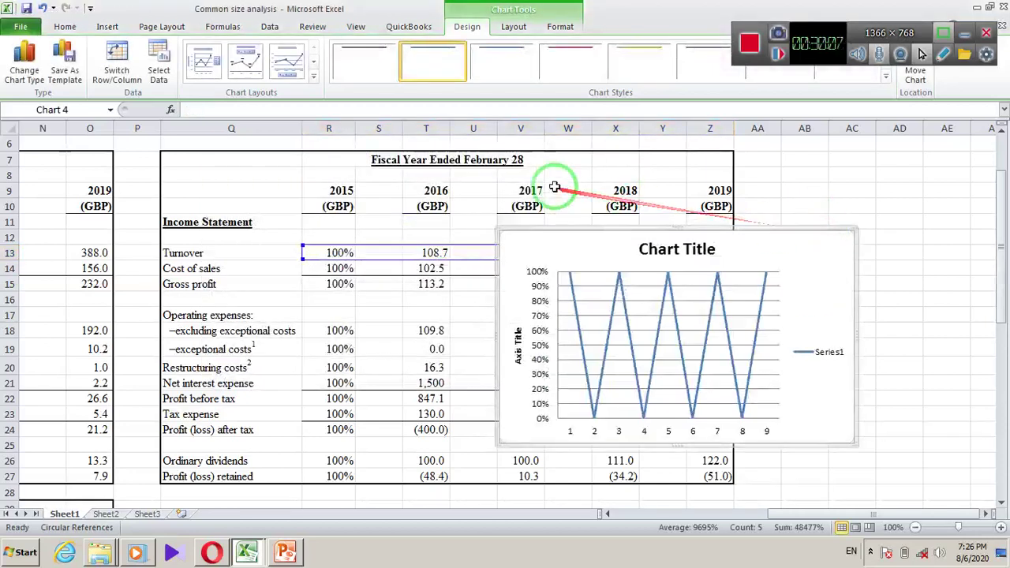
pyautogui.click(289, 63)
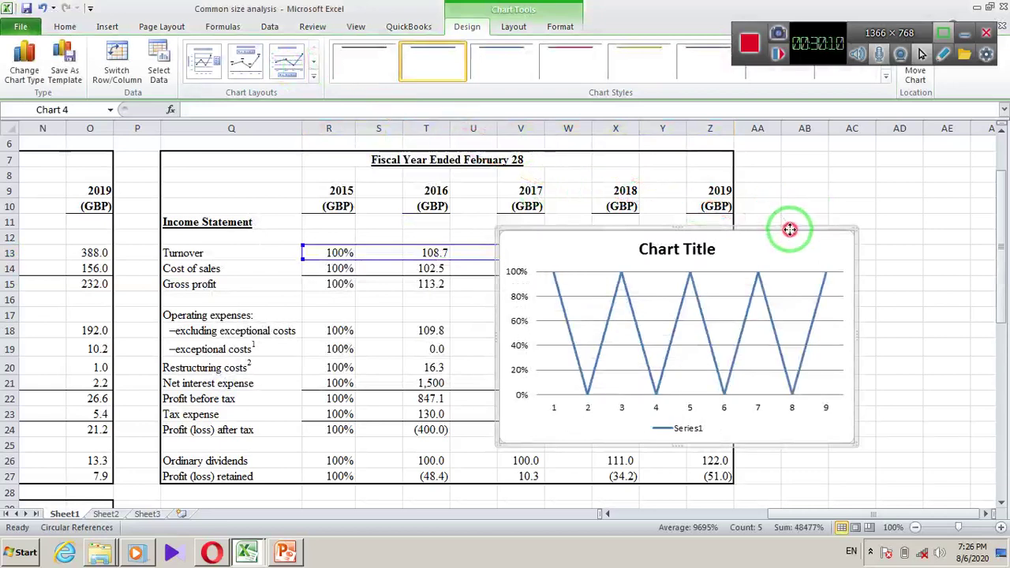
pyautogui.press('Delete')
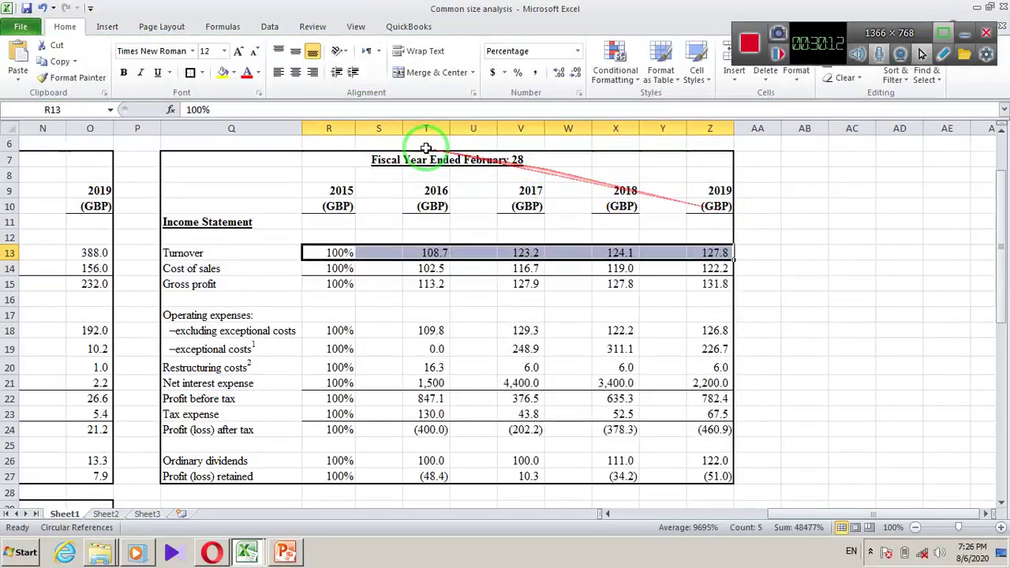
# Try a plain 2-D line chart of the Turnover figures in R13:Z13 beside the 2017 column, and delete it
pyautogui.click(410, 281)
pyautogui.moveTo(330, 253); pyautogui.dragTo(698, 252)
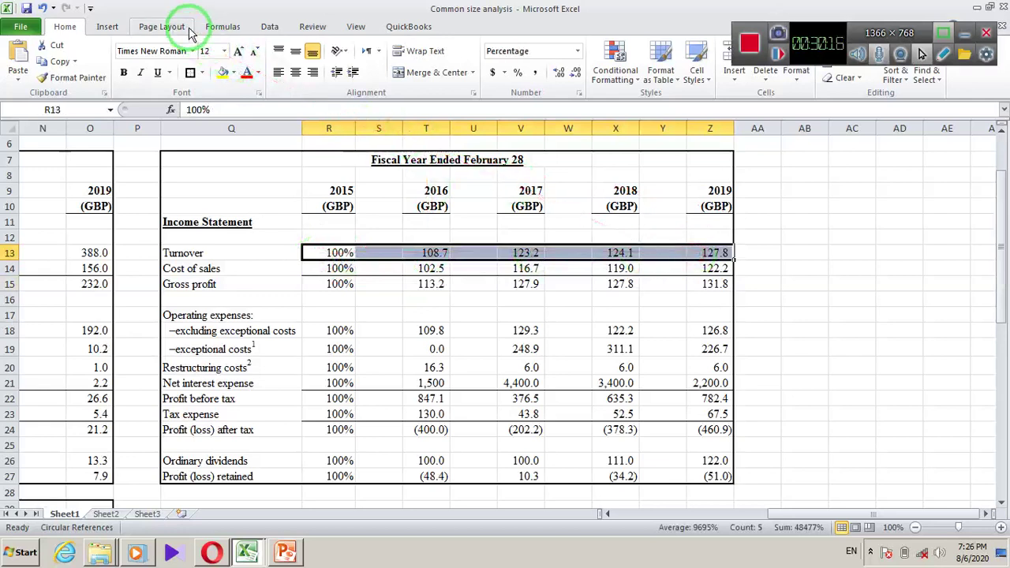
pyautogui.click(108, 26)
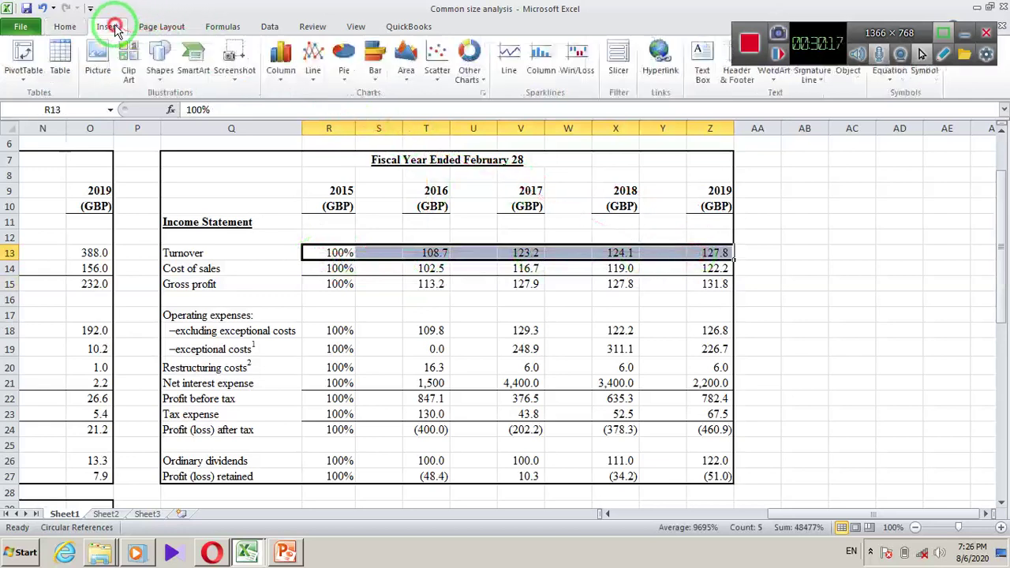
pyautogui.click(312, 79)
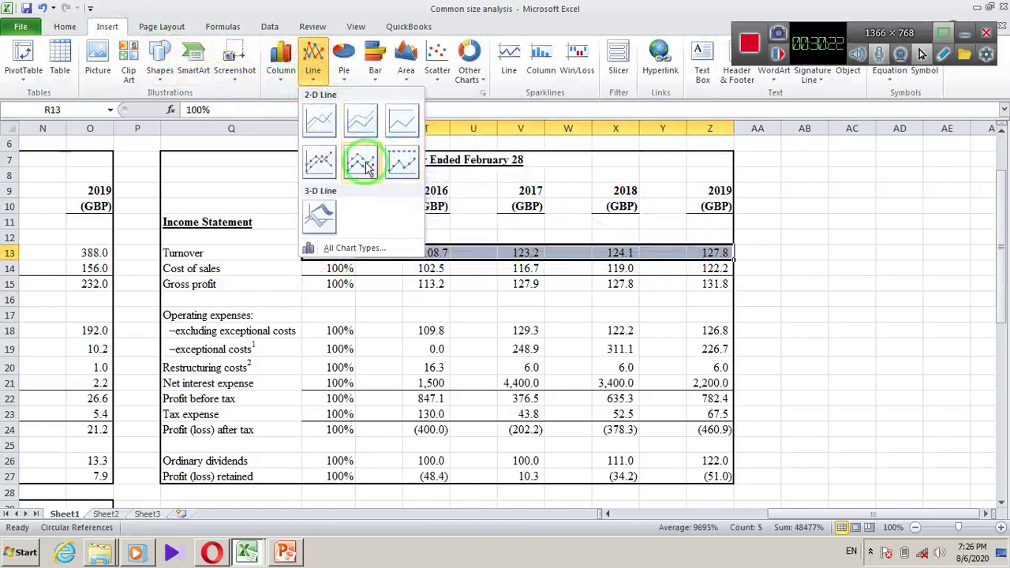
pyautogui.click(320, 126)
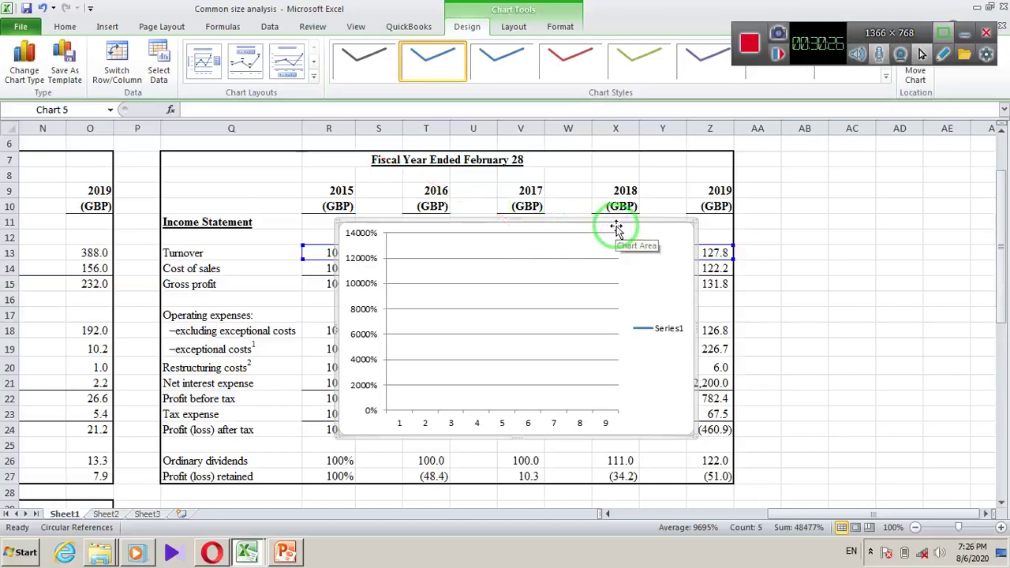
pyautogui.moveTo(616, 228); pyautogui.dragTo(823, 236)
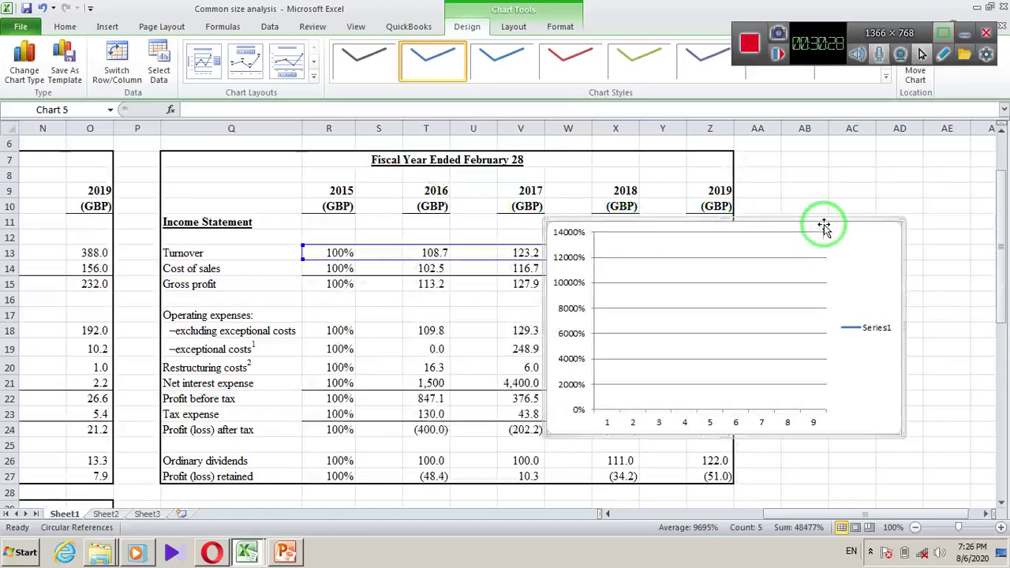
pyautogui.press('Delete')
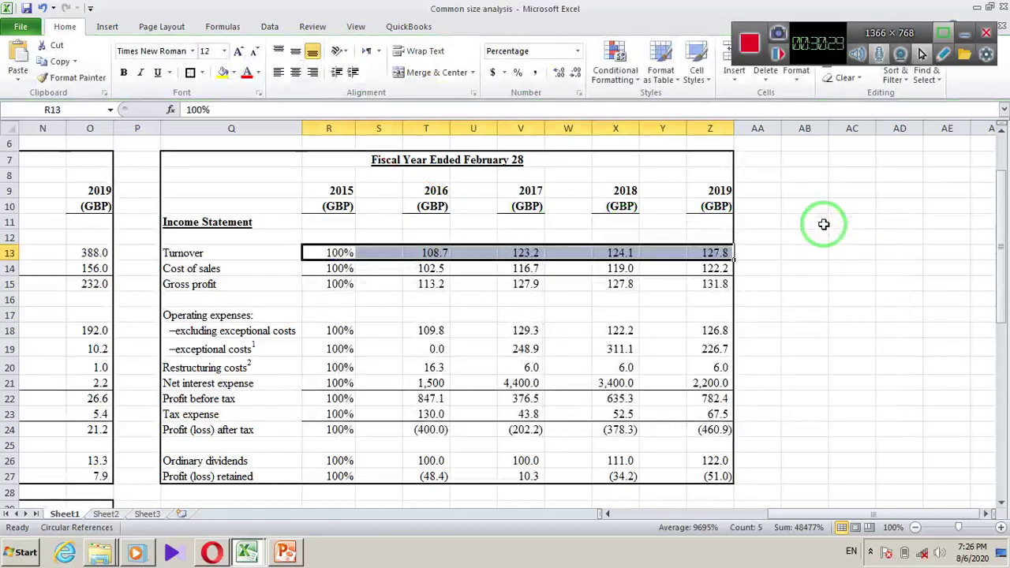
# Insert a 2-D stacked line chart from all index figures in R13:Z27 and move it over the 2017 to 2019 columns
pyautogui.click(474, 349)
pyautogui.moveTo(329, 252); pyautogui.dragTo(705, 471)
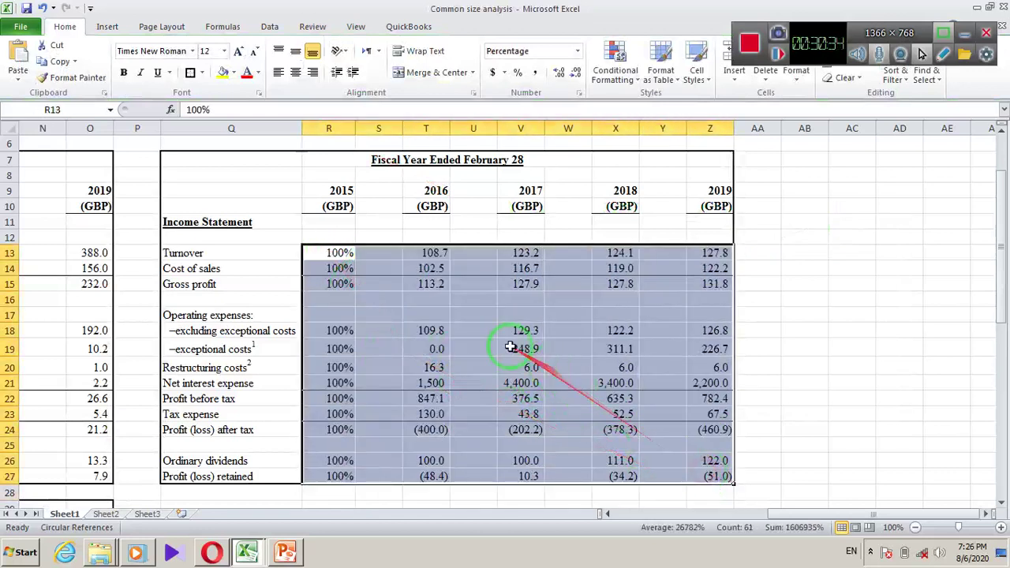
pyautogui.click(103, 26)
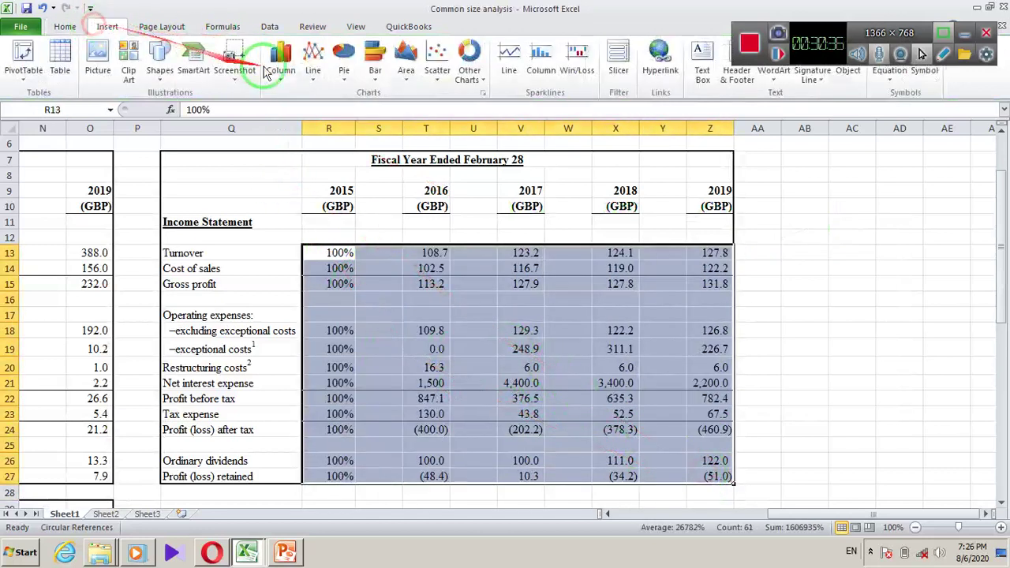
pyautogui.click(312, 59)
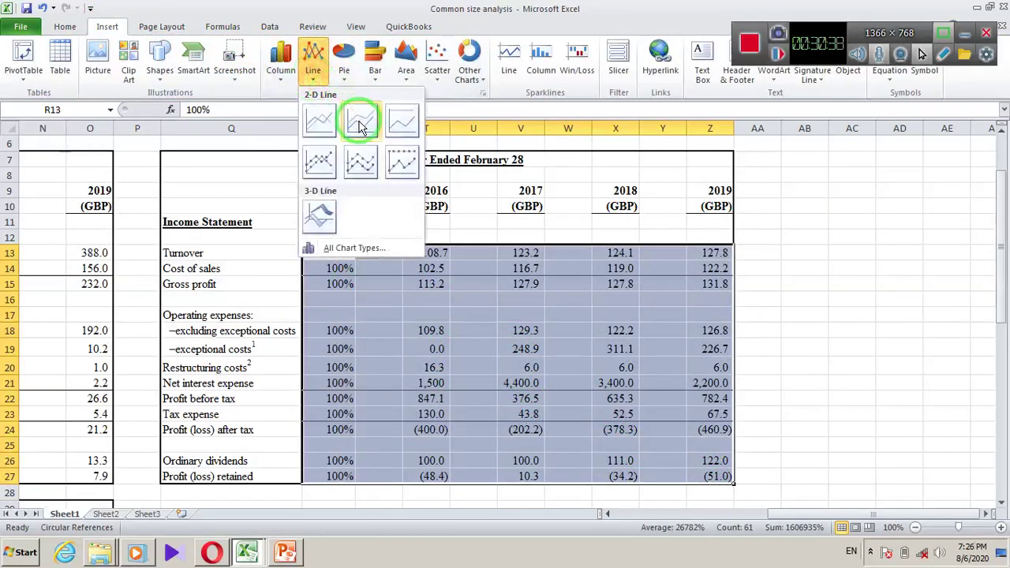
pyautogui.click(360, 125)
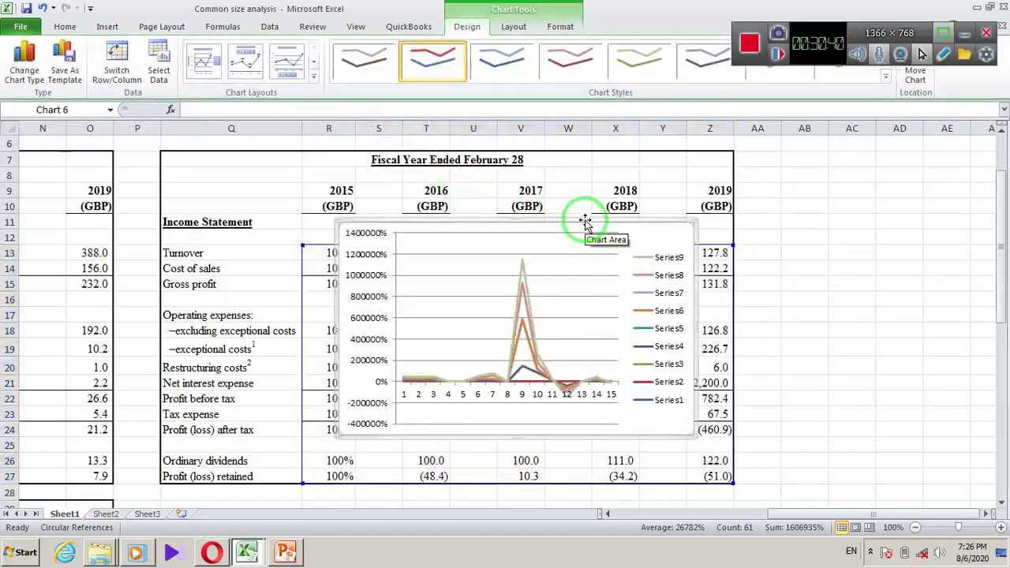
pyautogui.moveTo(585, 222); pyautogui.dragTo(760, 202)
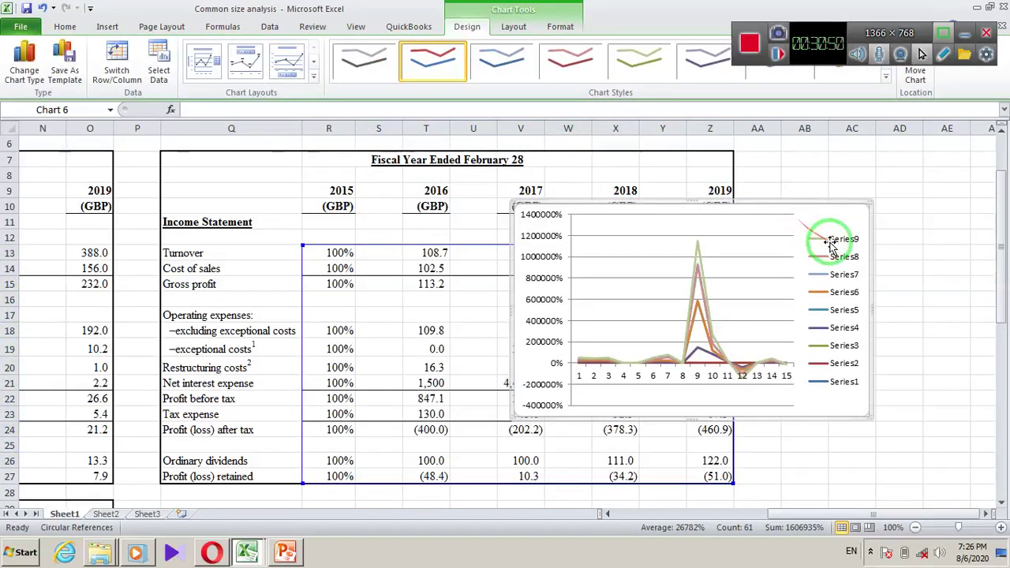
# Dismiss the low battery notification and delete the stacked line chart
pyautogui.moveTo(835, 243)
pyautogui.mouseDown()
pyautogui.moveTo(424, 323)
pyautogui.moveTo(172, 309)
pyautogui.moveTo(282, 255)
pyautogui.moveTo(232, 350)
pyautogui.moveTo(380, 339)
pyautogui.mouseUp()
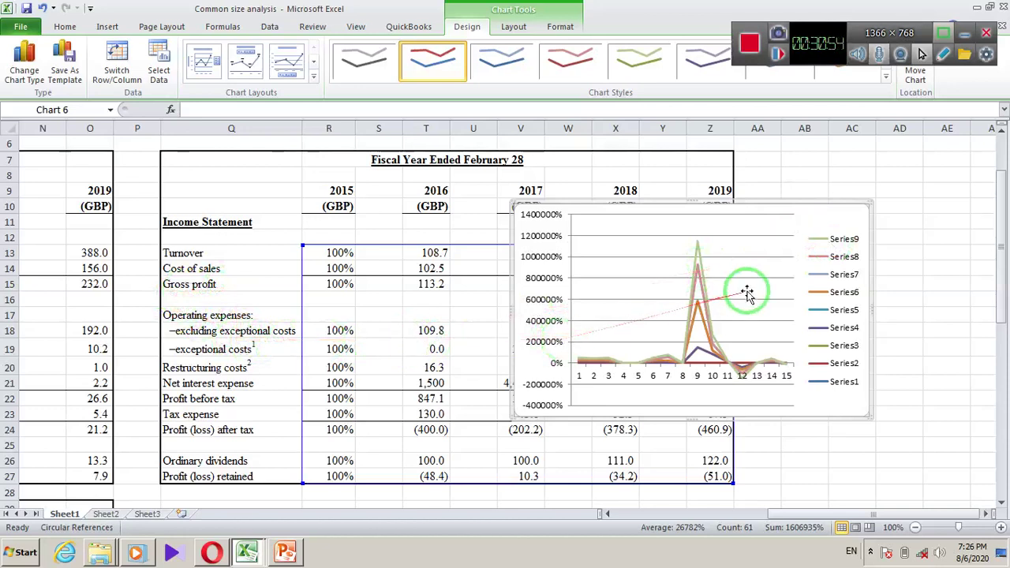
pyautogui.click(763, 254)
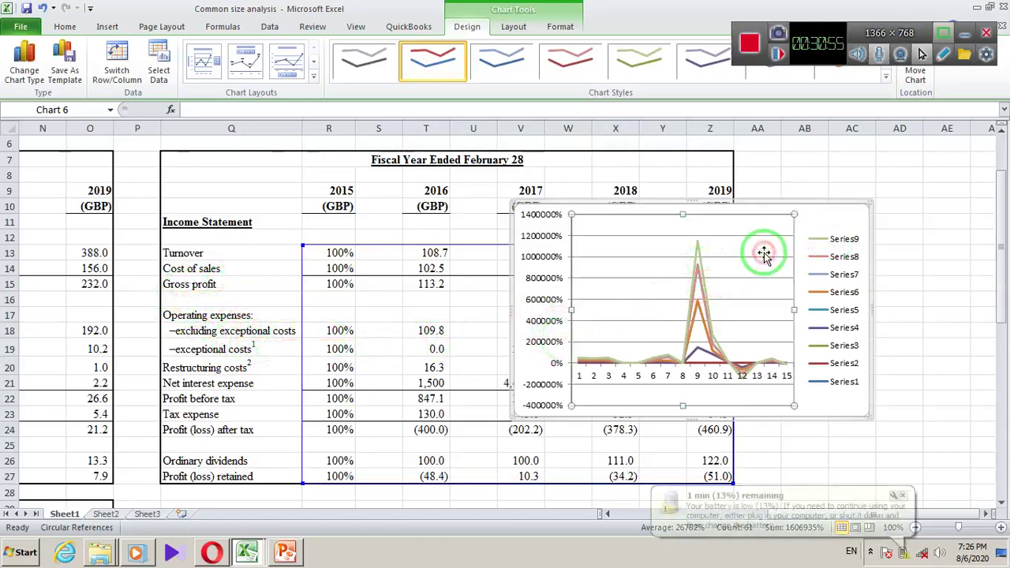
pyautogui.click(839, 214)
pyautogui.moveTo(857, 229); pyautogui.dragTo(904, 496)
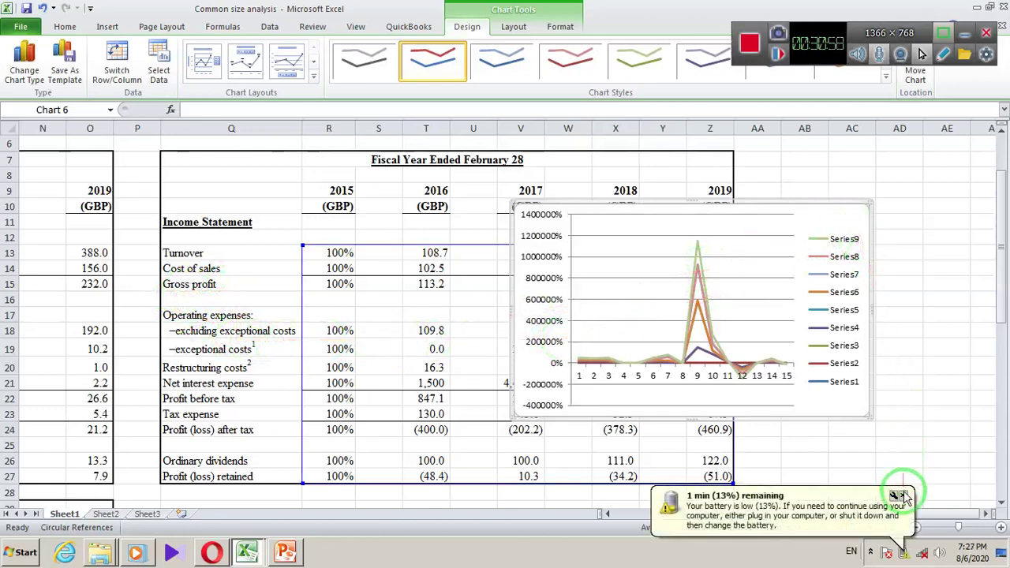
pyautogui.click(903, 499)
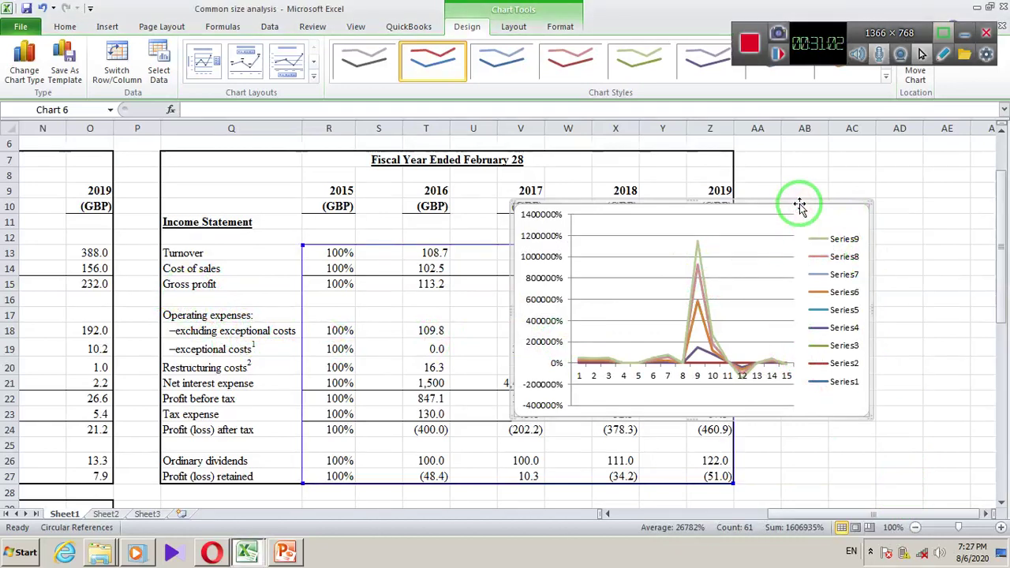
pyautogui.press('Delete')
pyautogui.click(760, 267)
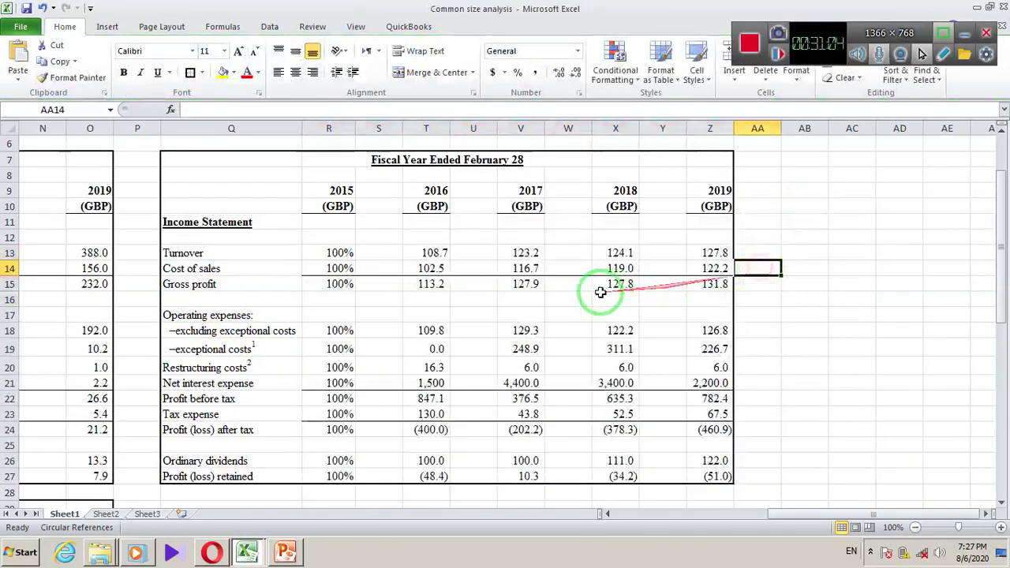
pyautogui.click(600, 295)
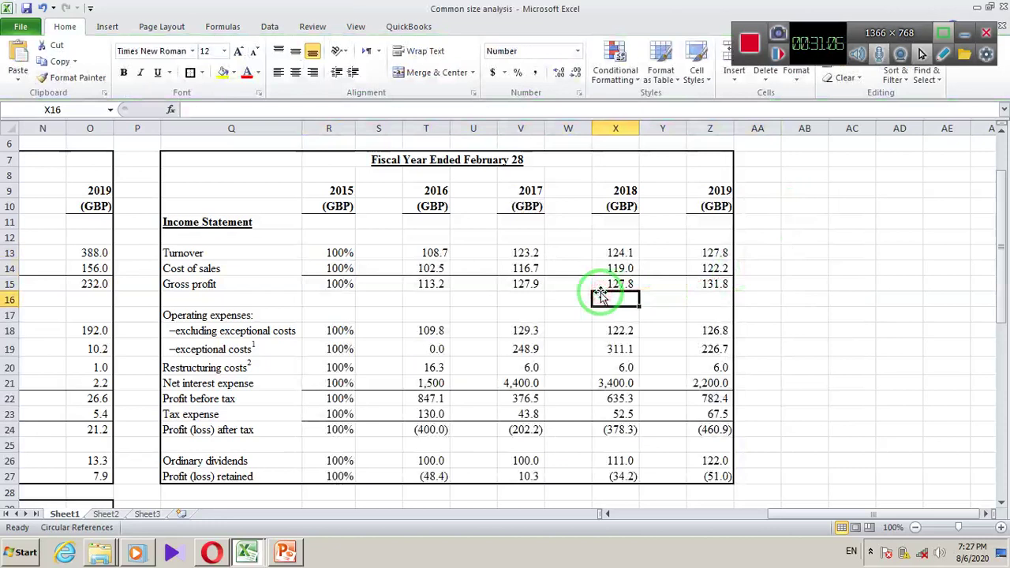